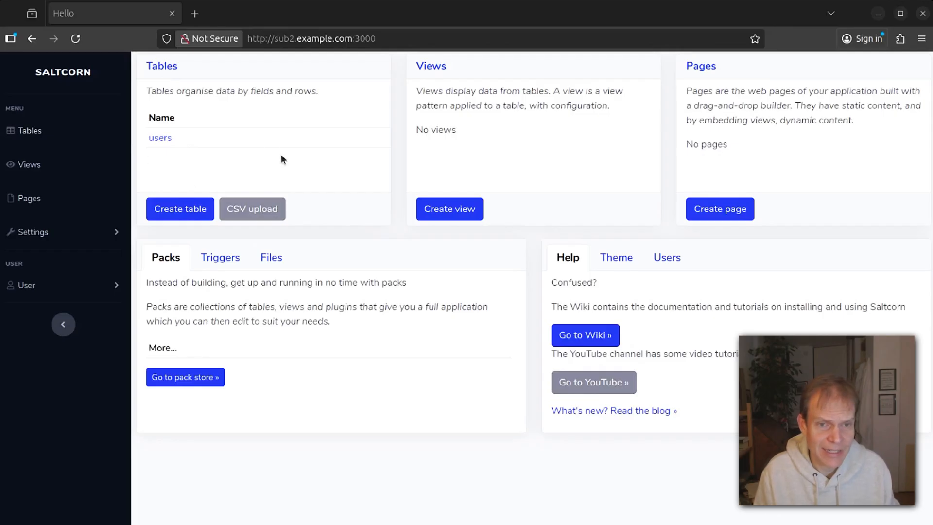
Go to Settings > Users and security to list the accounts, showing only admin user ID 1.
left_click(57, 229)
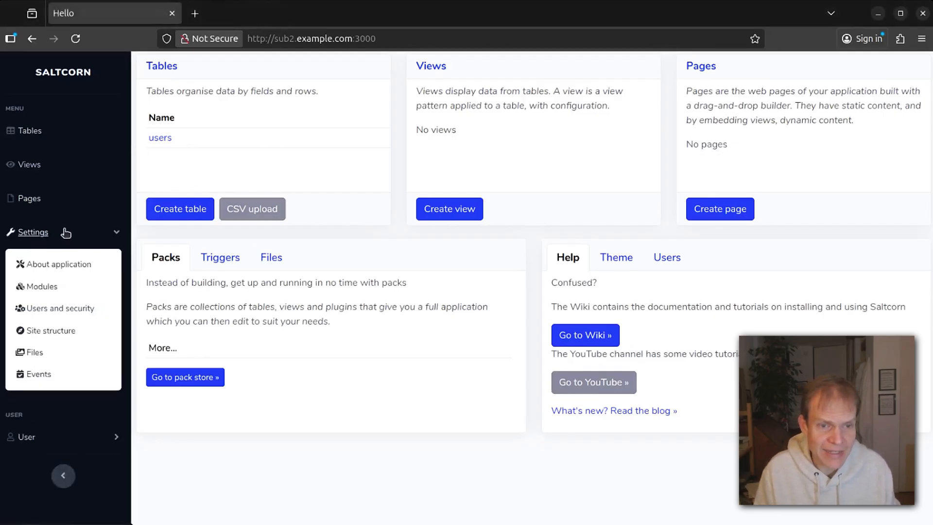
left_click(168, 139)
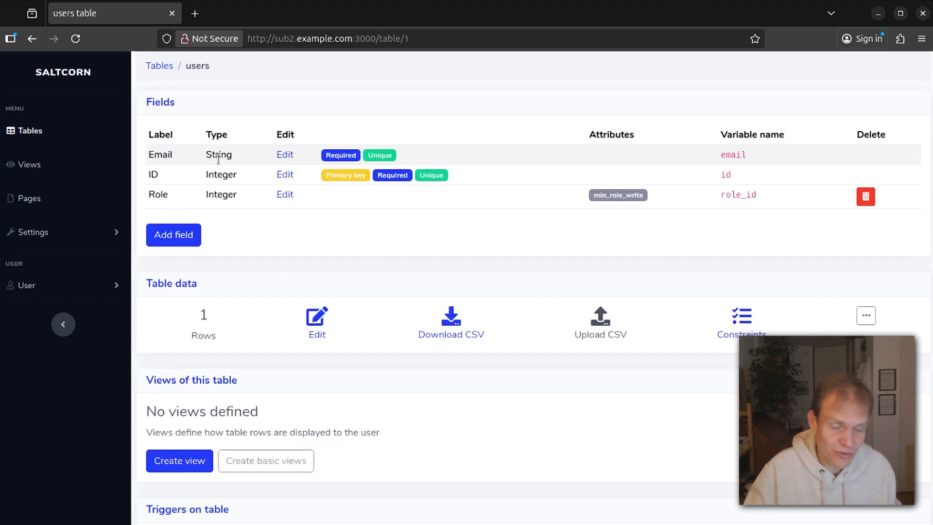
left_click(90, 233)
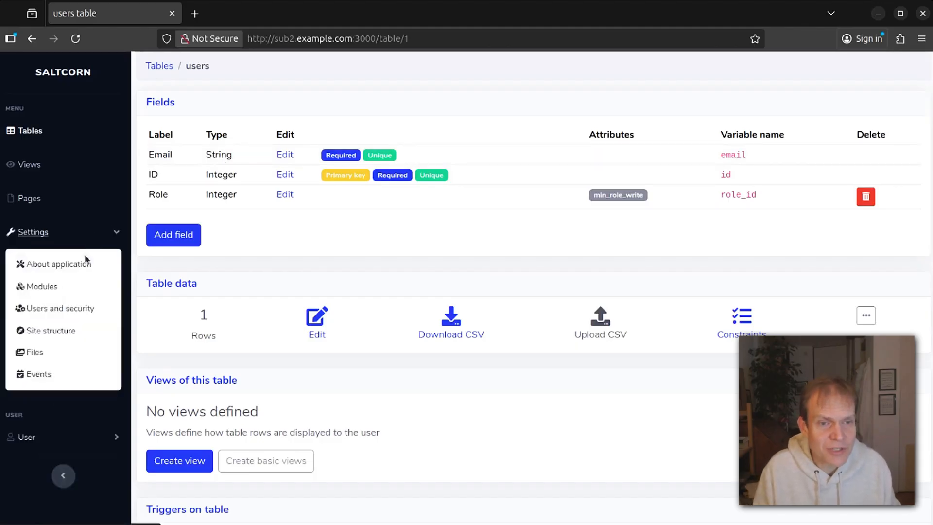
left_click(56, 307)
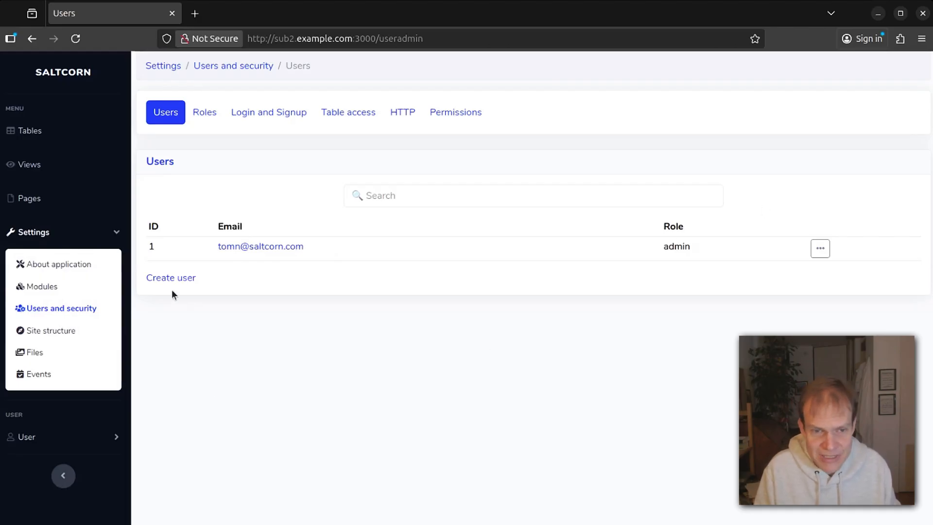
Create a user account with role 'user' and a random password, then select the password notice.
left_click(176, 278)
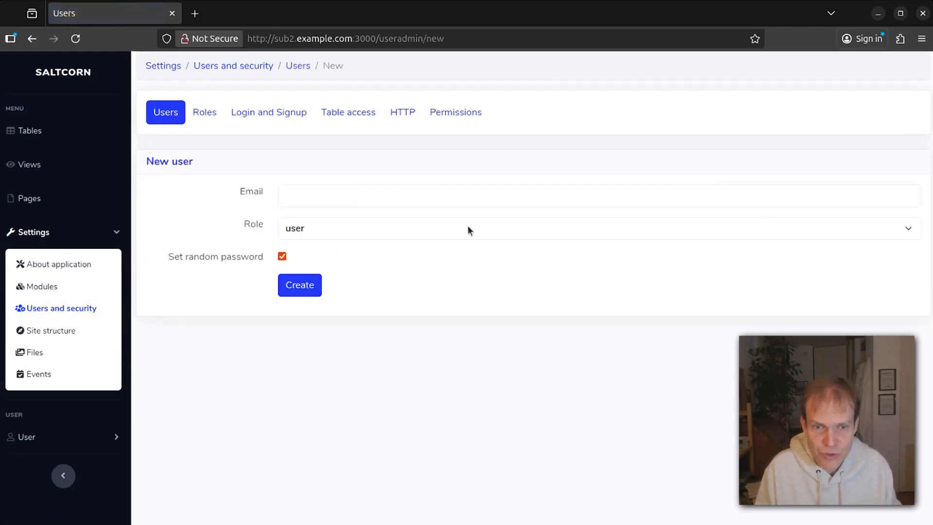
left_click(427, 189)
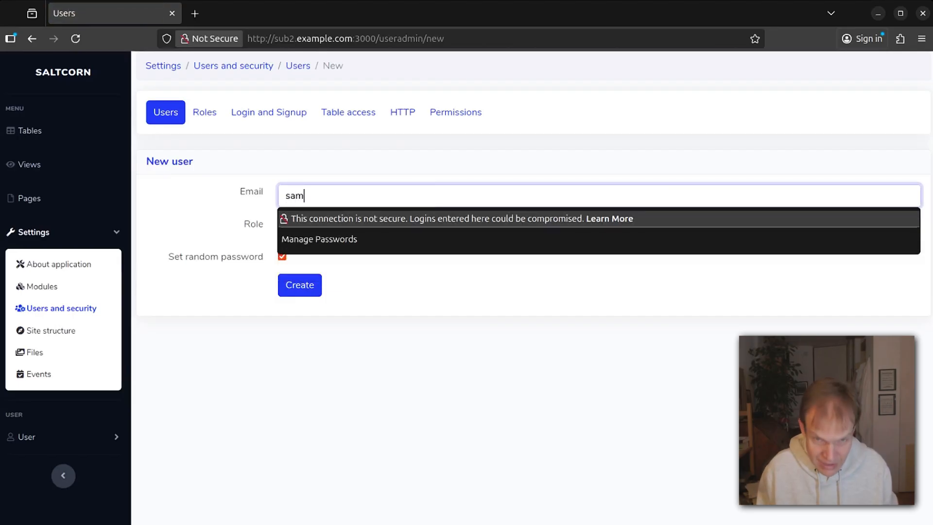
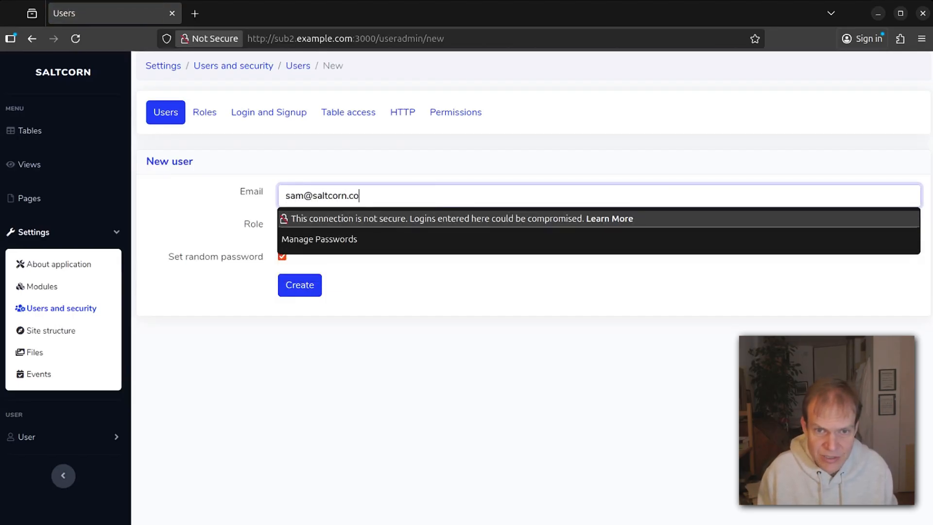
left_click(243, 227)
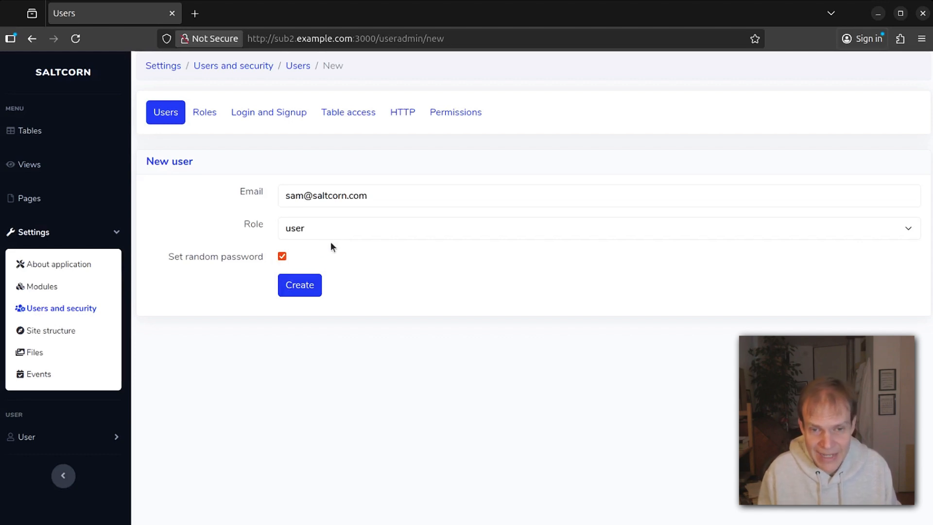
left_click(342, 237)
left_click(232, 218)
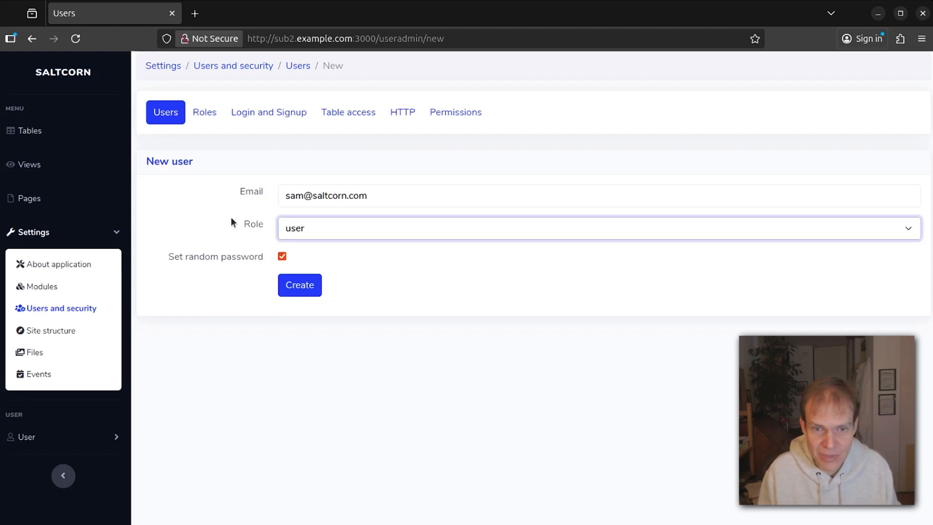
left_click(298, 291)
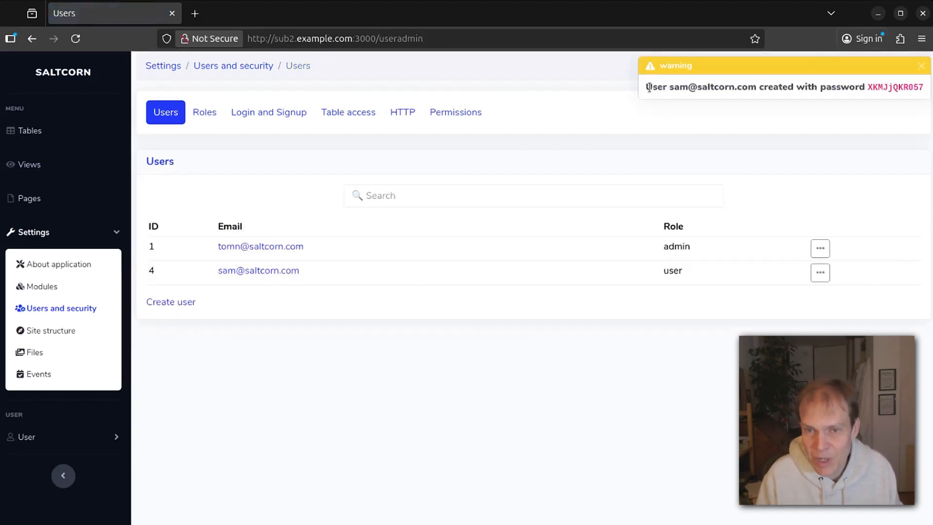
left_click_drag(923, 87, 645, 88)
right_click(673, 85)
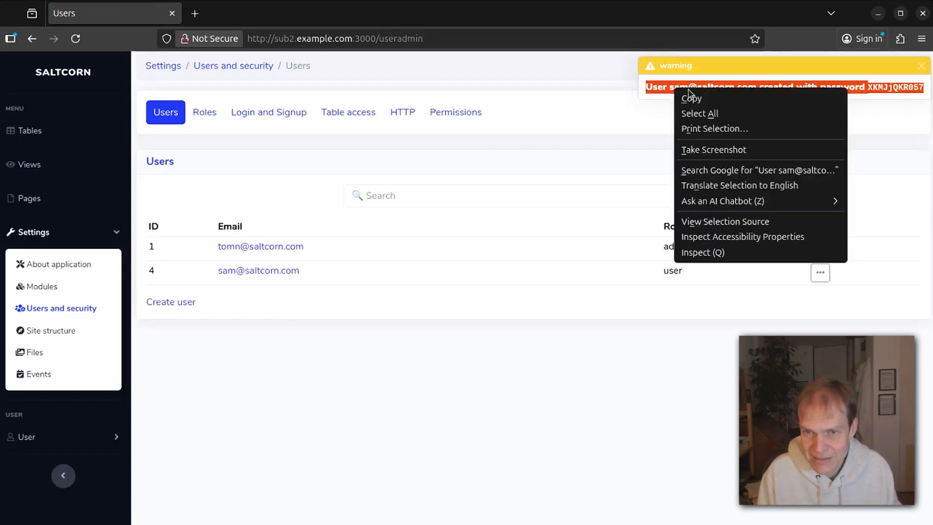
Copy the generated-password notice, then switch to the Roles list.
left_click(713, 95)
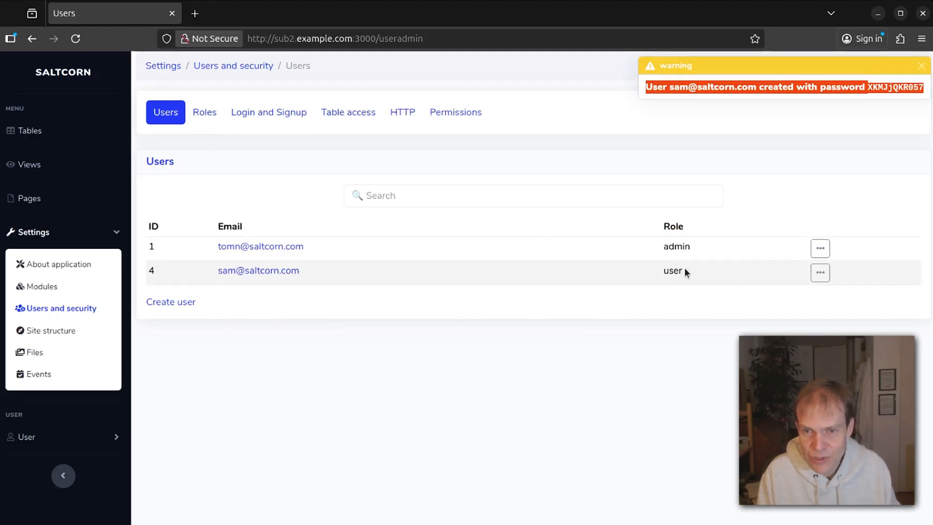
left_click(201, 112)
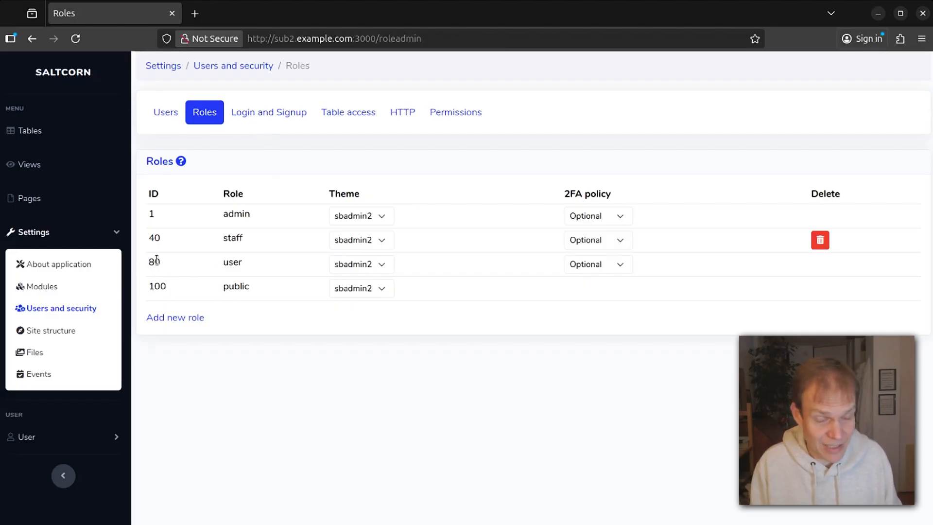
double_click(241, 286)
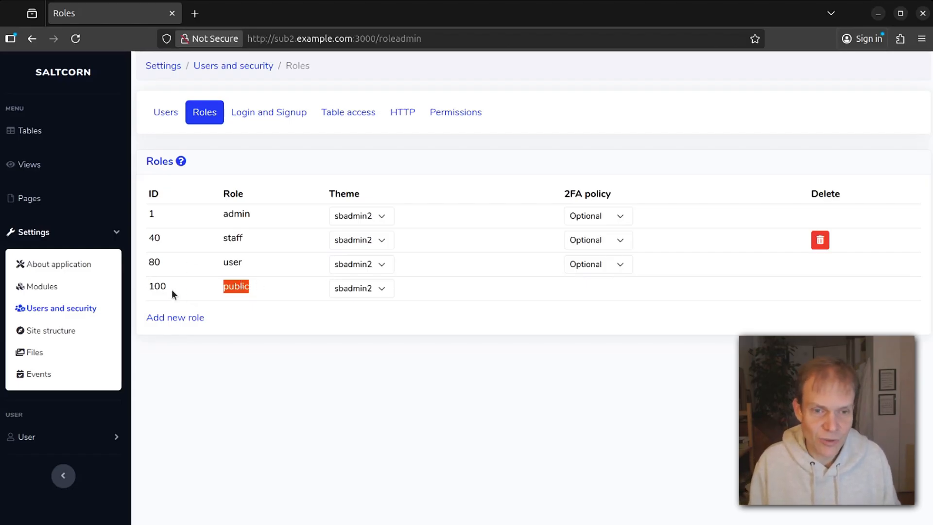
double_click(235, 292)
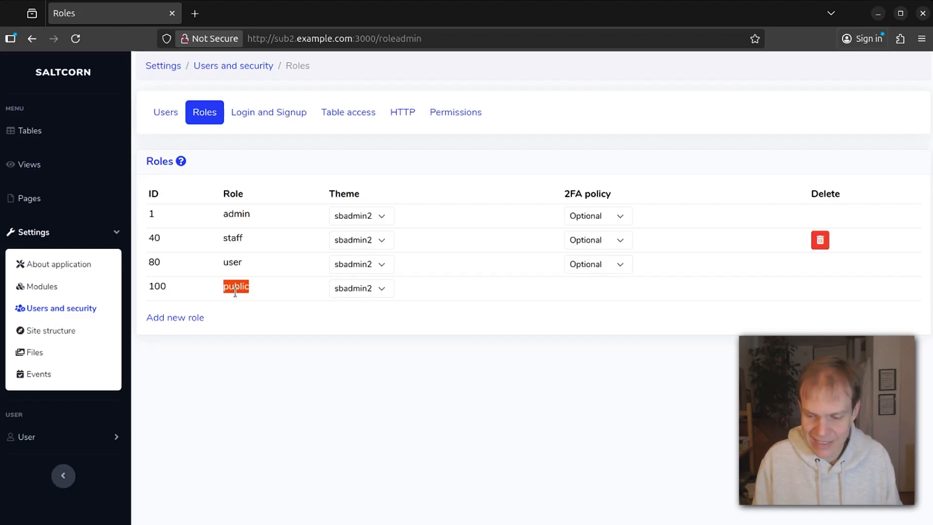
double_click(232, 262)
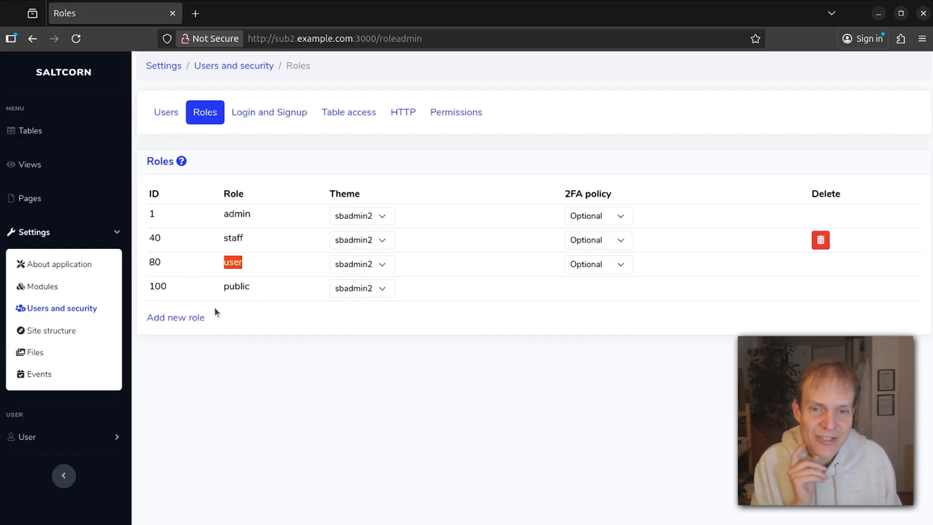
Add a new role named 'partner' with ID 60 instead of the suggested 70.
left_click(183, 319)
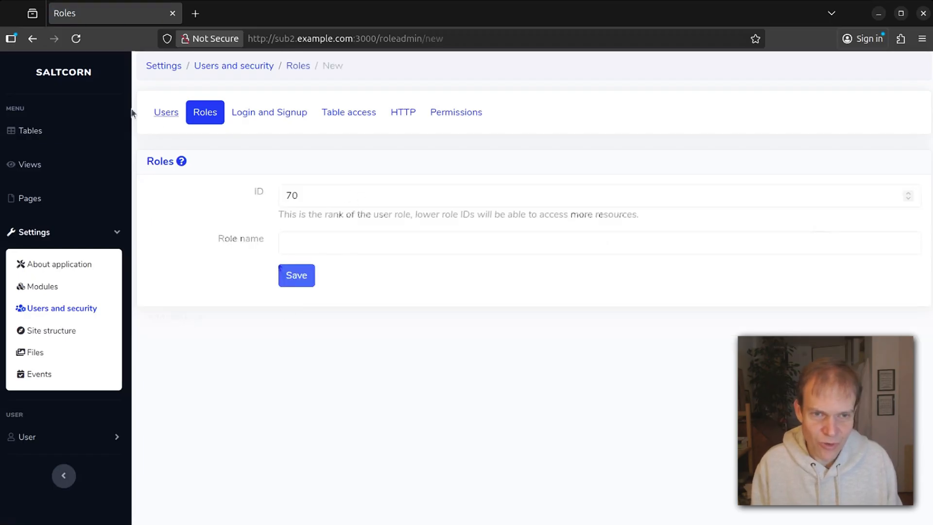
left_click(31, 43)
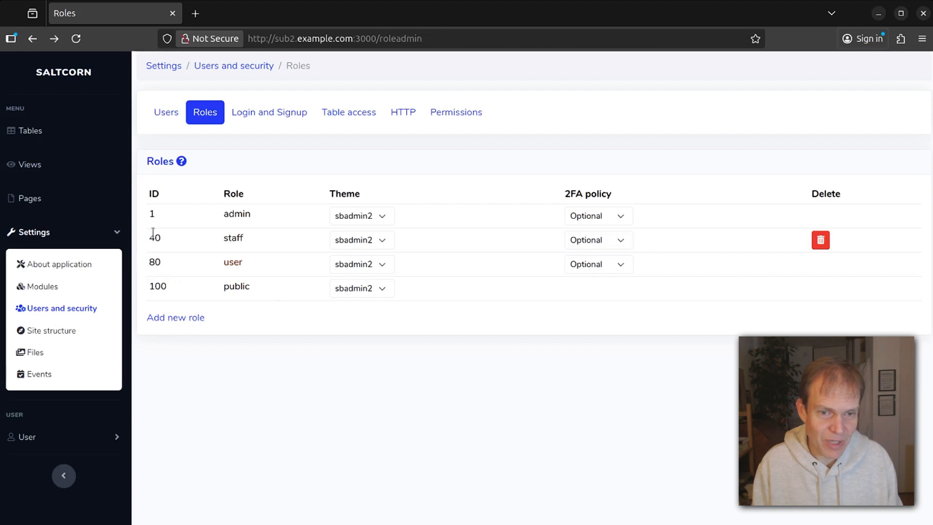
left_click(177, 317)
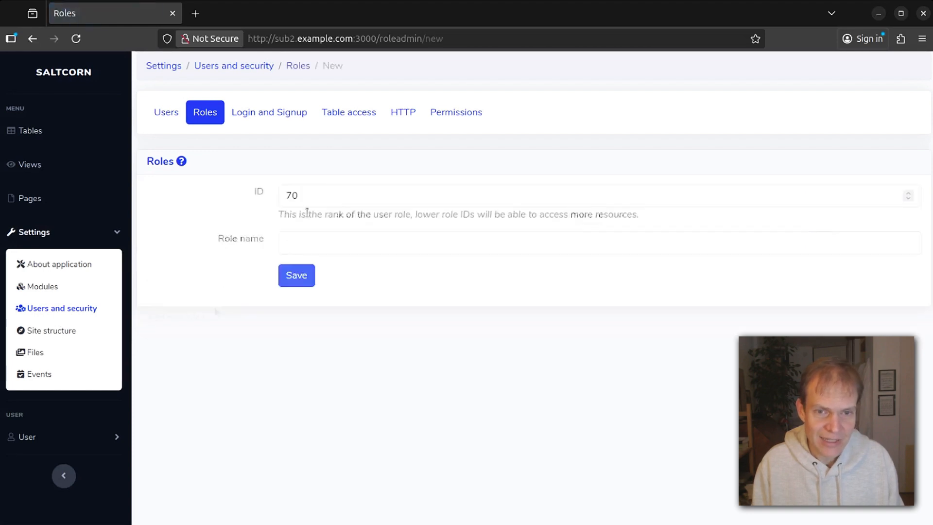
double_click(331, 202)
type("60")
key("Tab")
type("partner")
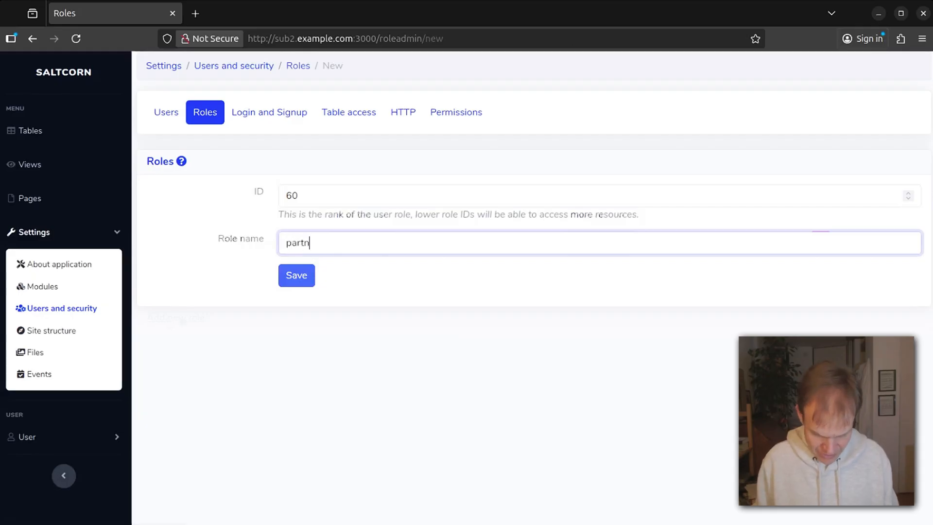
left_click(297, 275)
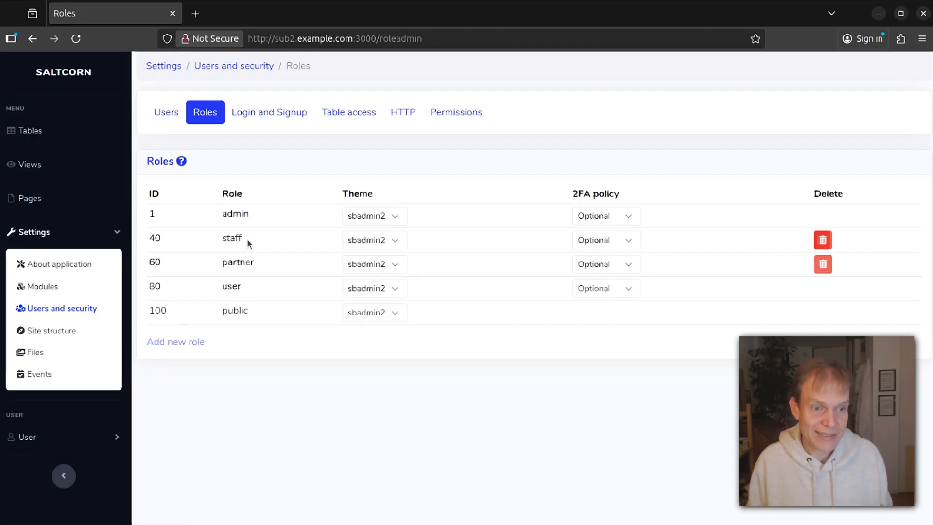
left_click(26, 200)
Create and save a page named 'MyPage' with minimum role partner.
left_click(177, 165)
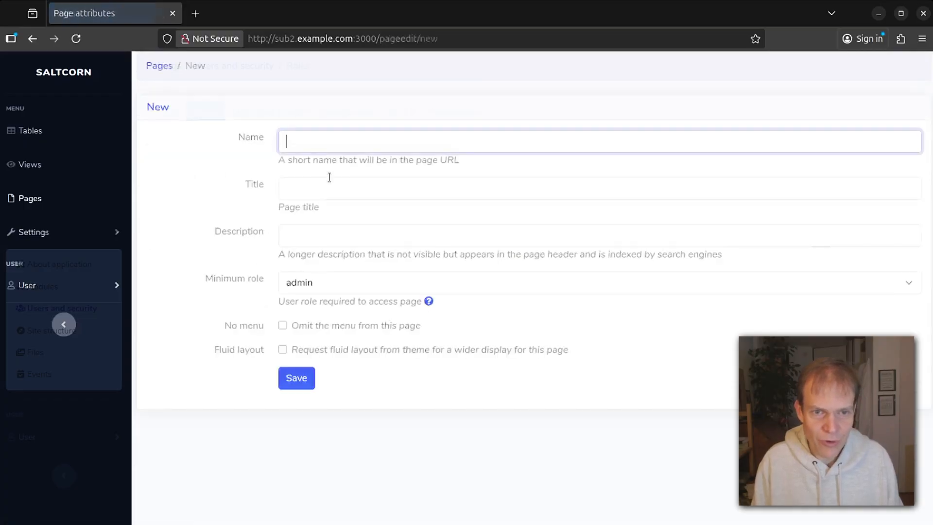
type("MyOage")
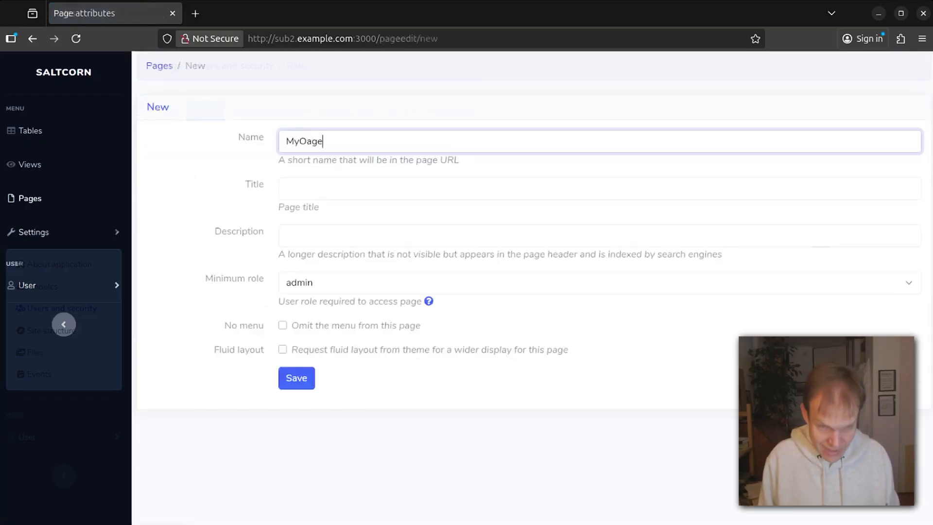
key("Left")
key("Left")
key("Left")
key("BackSpace")
type("P")
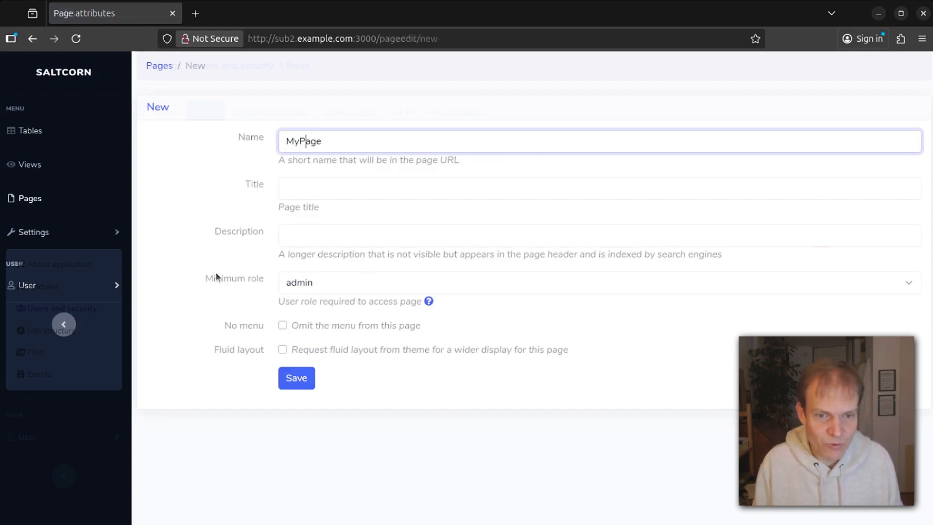
left_click(349, 284)
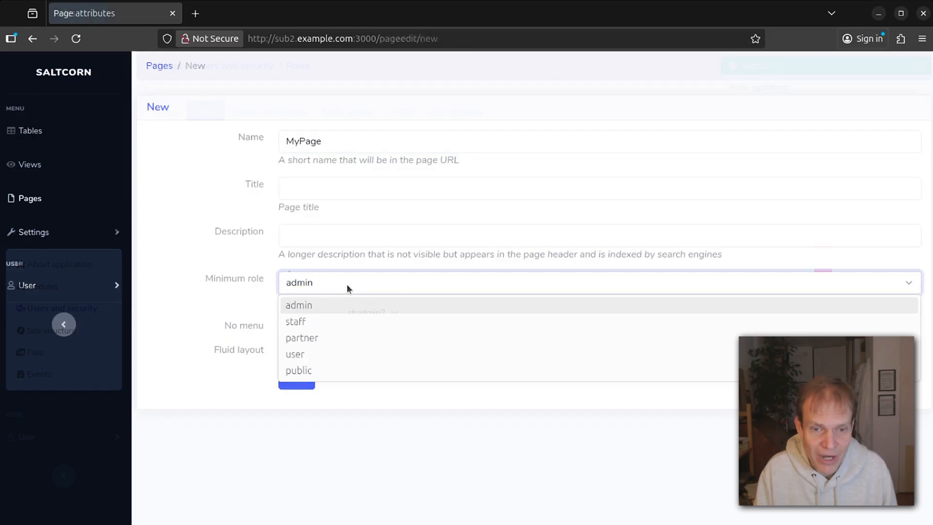
left_click(338, 342)
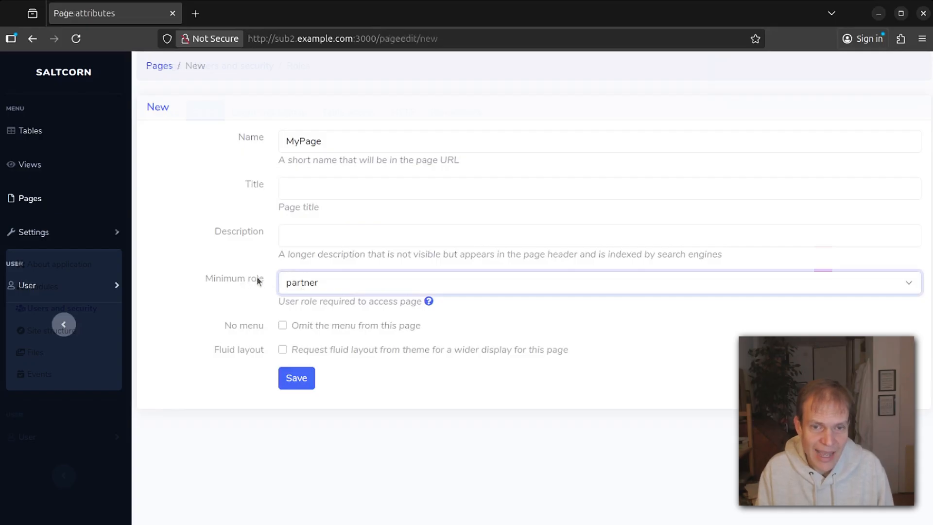
left_click(303, 284)
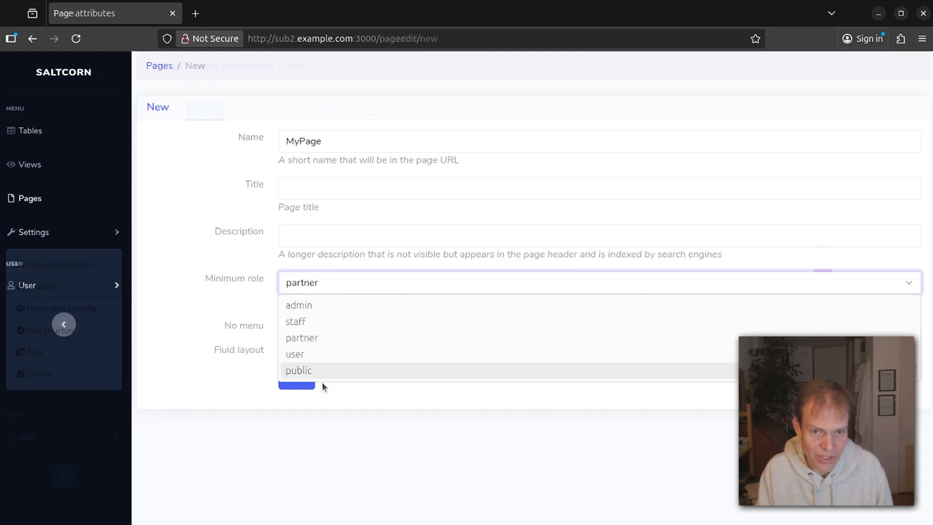
left_click(161, 253)
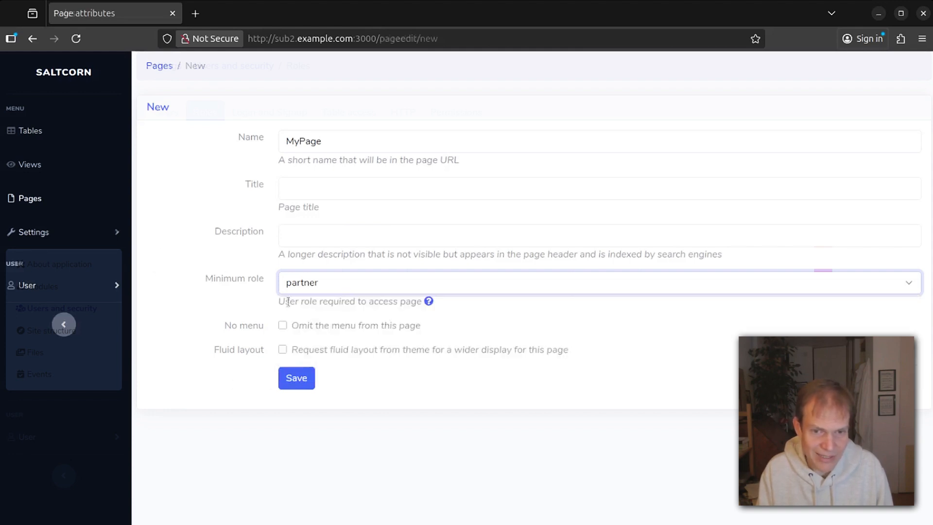
left_click(298, 379)
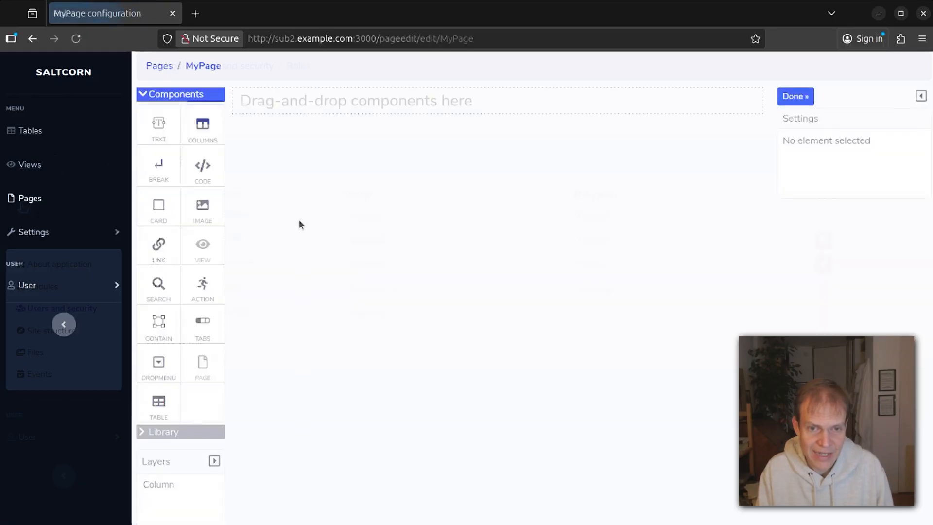
Add a 'Hello Partner!' text element to MyPage, view the published page, then return to Pages.
left_click_drag(140, 128, 319, 95)
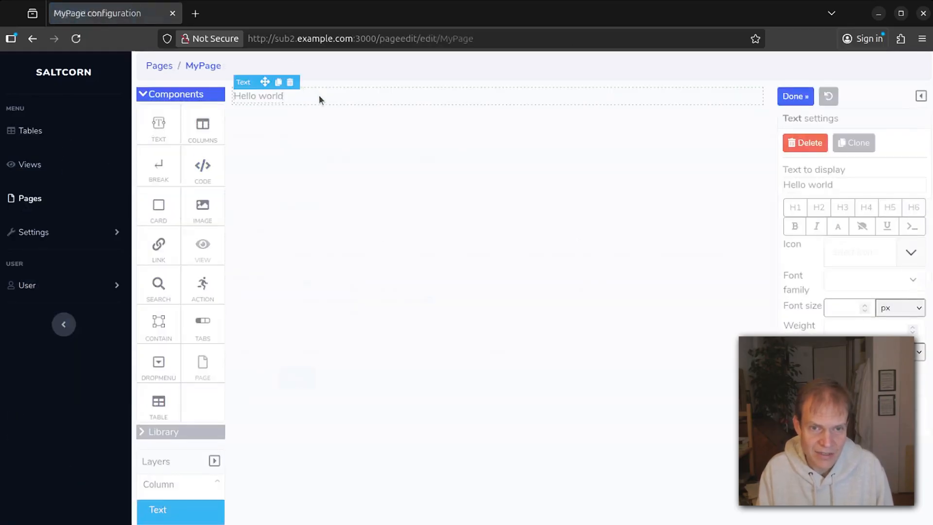
left_click(261, 96)
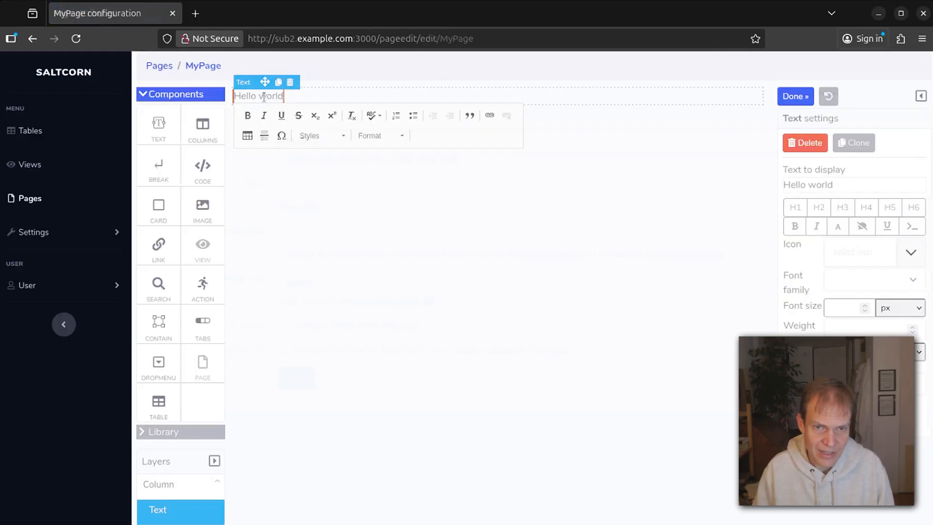
key("BackSpace")
key("BackSpace")
key("BackSpace")
key("BackSpace")
key("BackSpace")
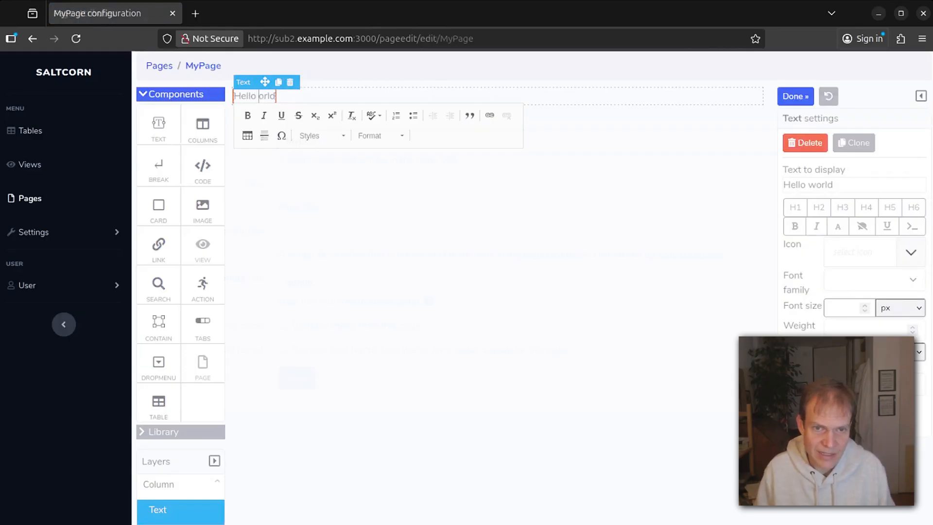
type("d")
key("BackSpace")
type("P")
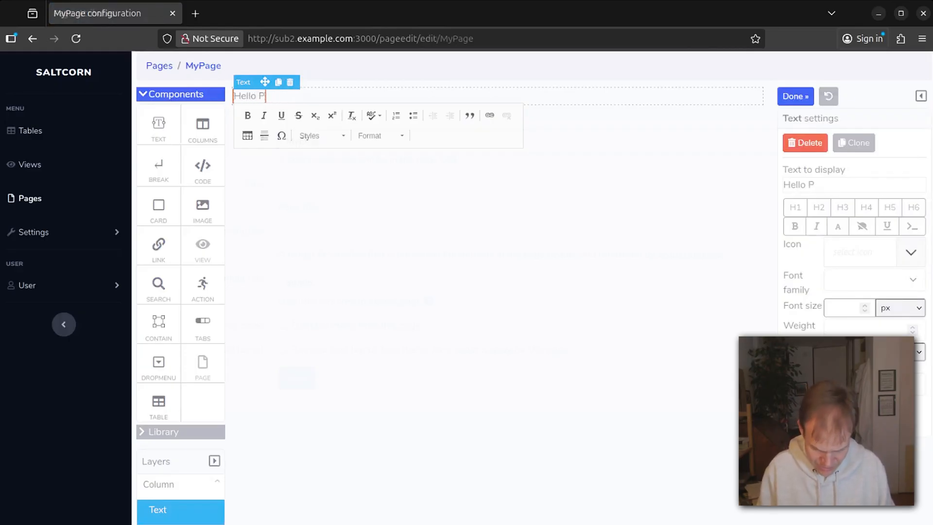
type("artners")
key("BackSpace")
key("BackSpace")
key("BackSpace")
key("BackSpace")
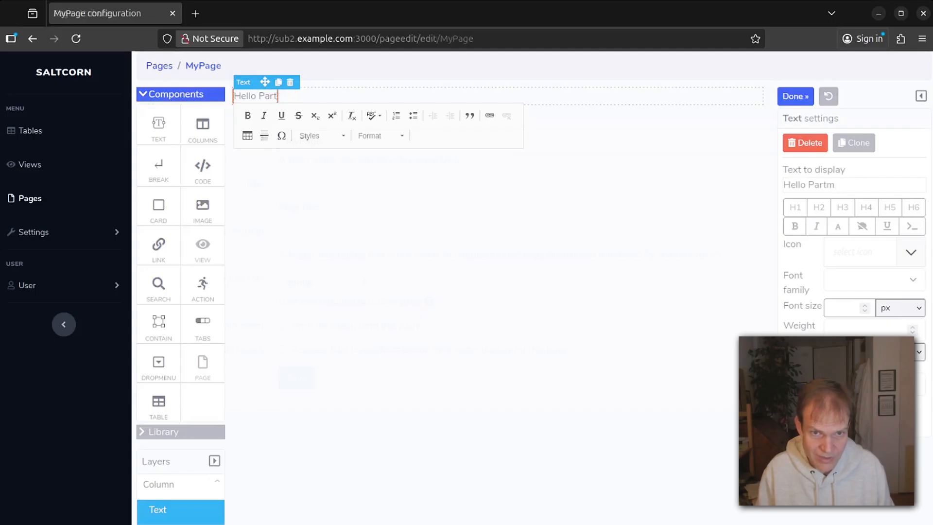
type("ner!")
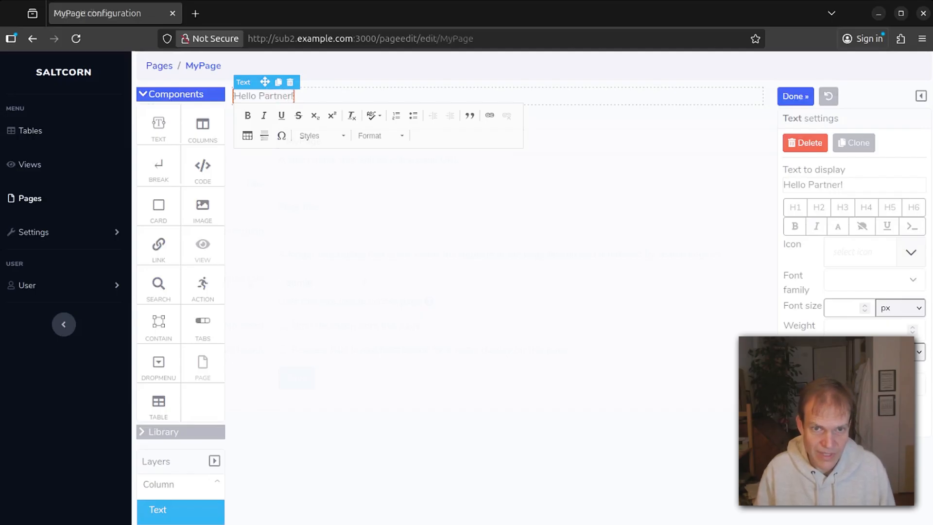
left_click(207, 84)
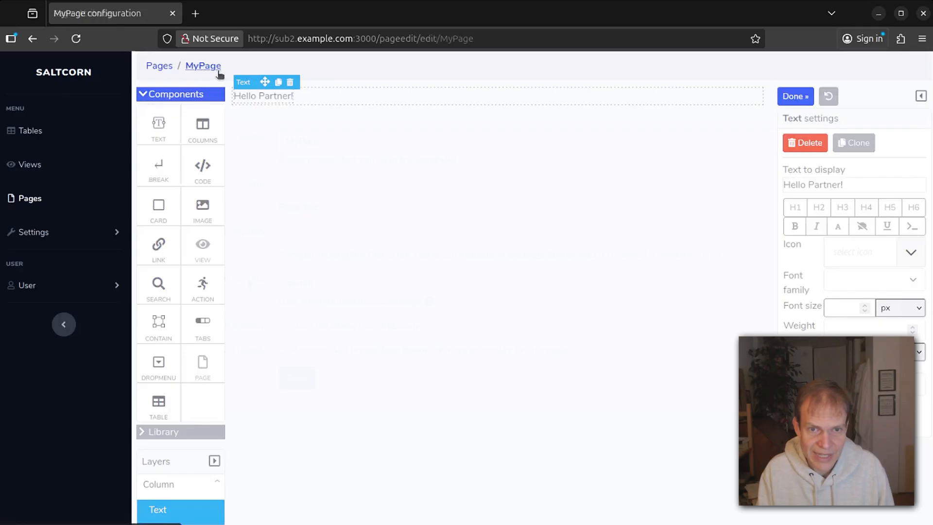
left_click(216, 69)
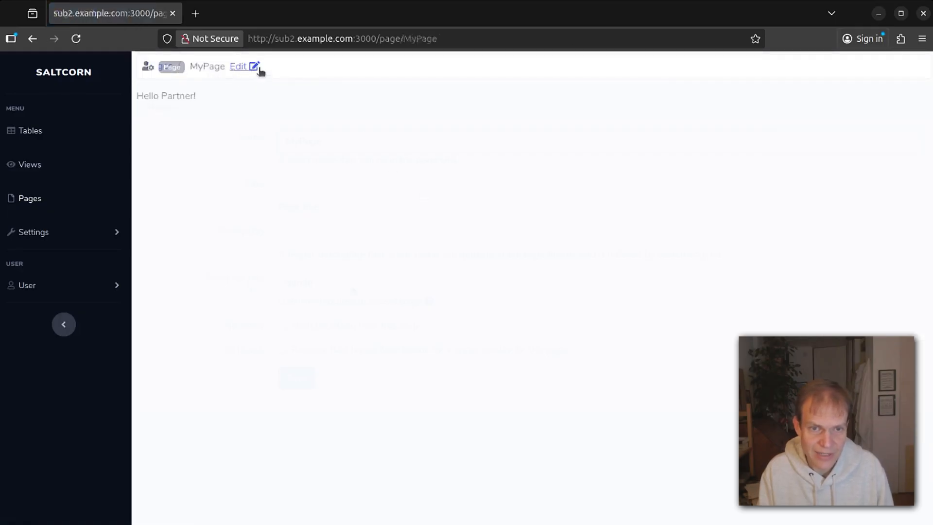
left_click(25, 214)
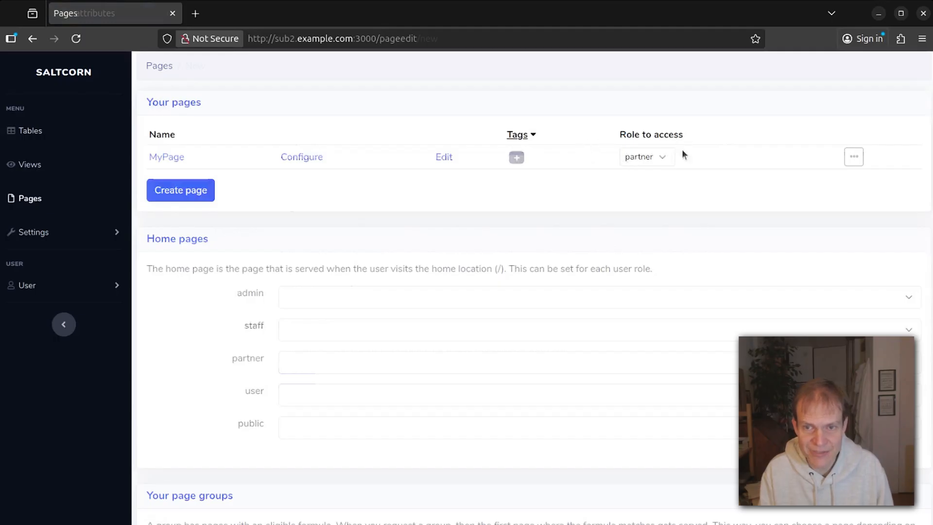
Go through Views to the Tables list, which holds only the users table.
left_click(29, 164)
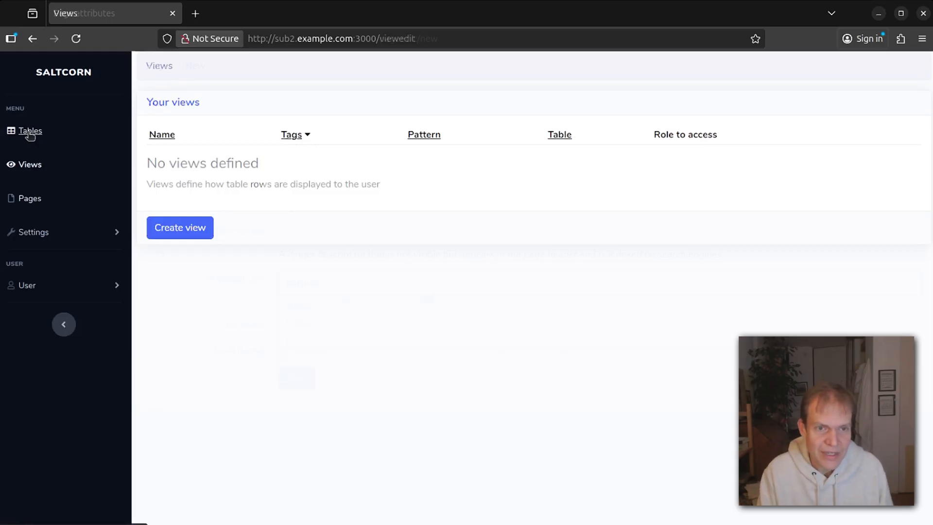
left_click(30, 133)
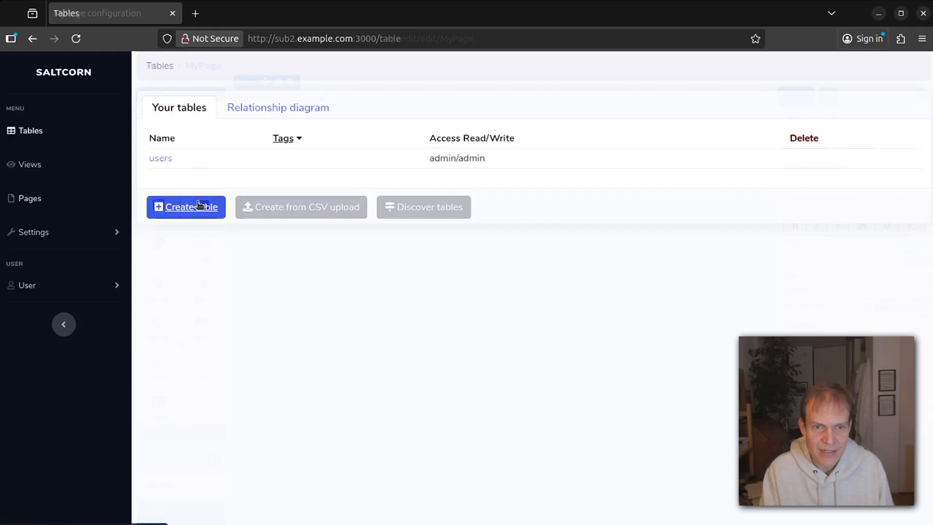
Create a new table named 'BlogPost'.
left_click(198, 205)
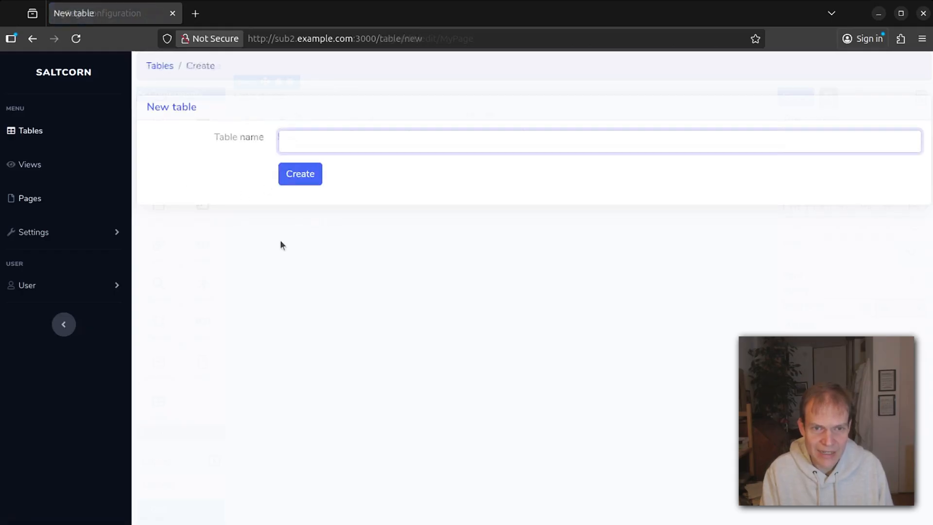
left_click(374, 144)
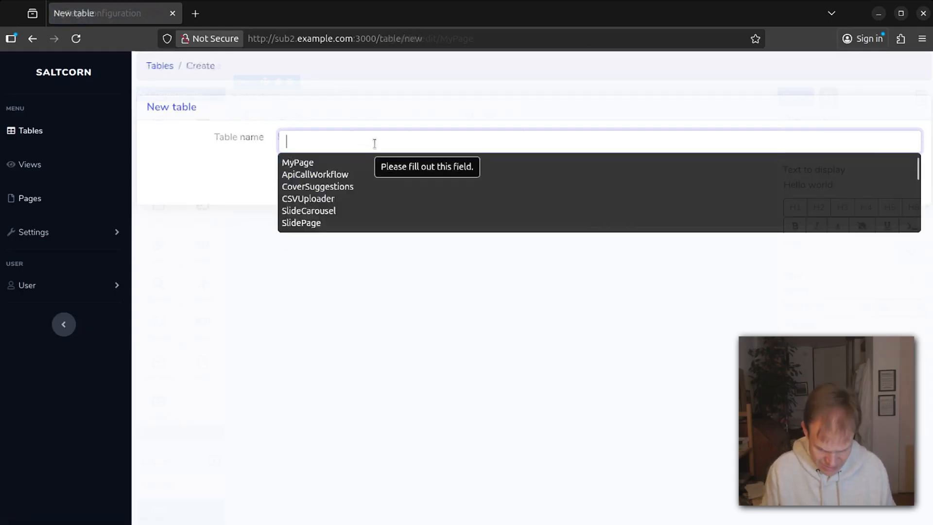
type("BlogPost")
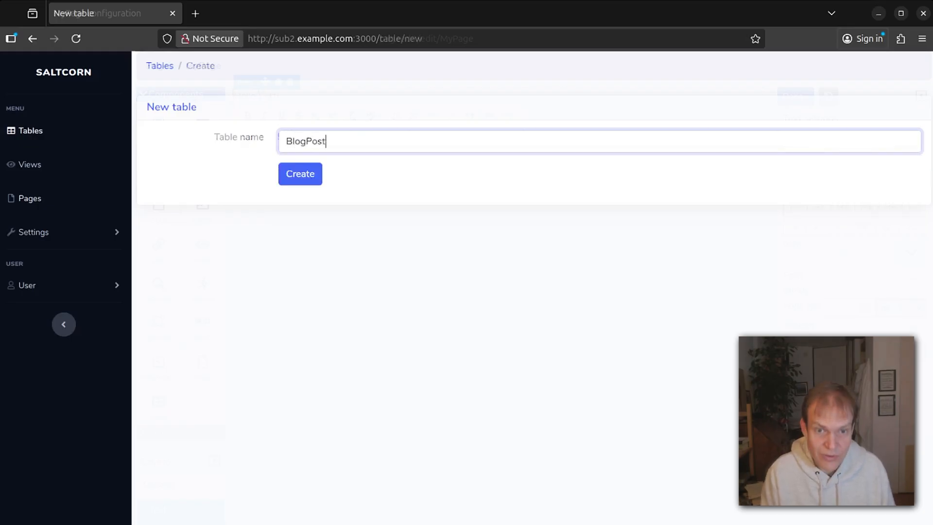
left_click(299, 179)
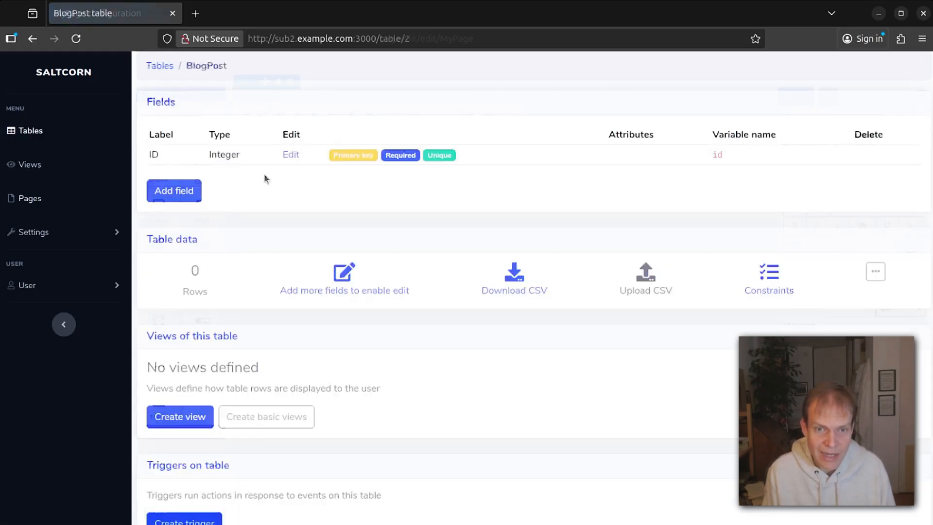
Add a String field labelled 'Title' to BlogPost, replacing the initially typed 'TextBody'.
left_click(195, 189)
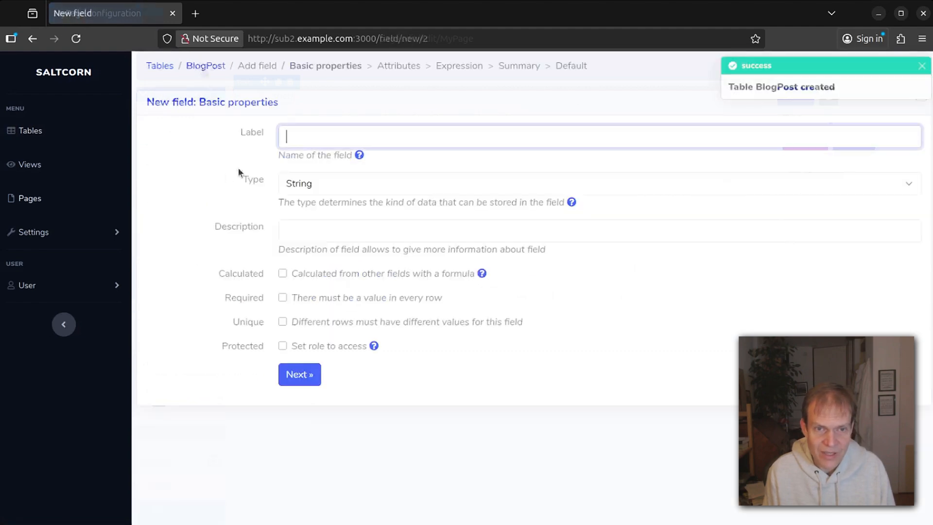
left_click(319, 135)
type("Text")
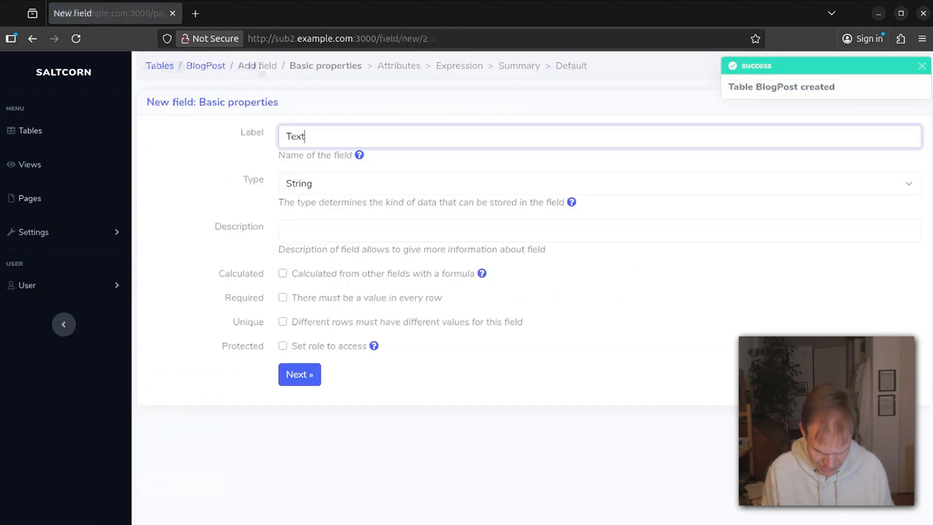
type("Body")
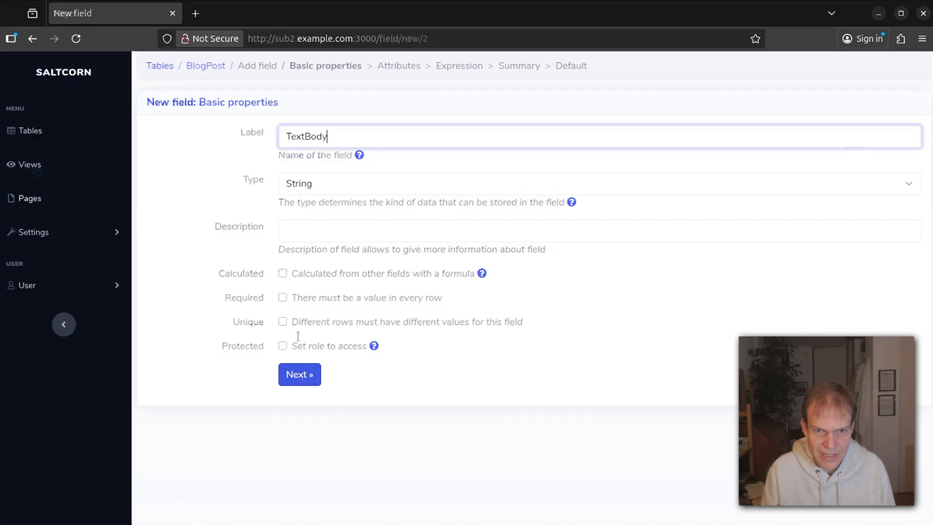
left_click_drag(341, 138, 239, 121)
type("Title")
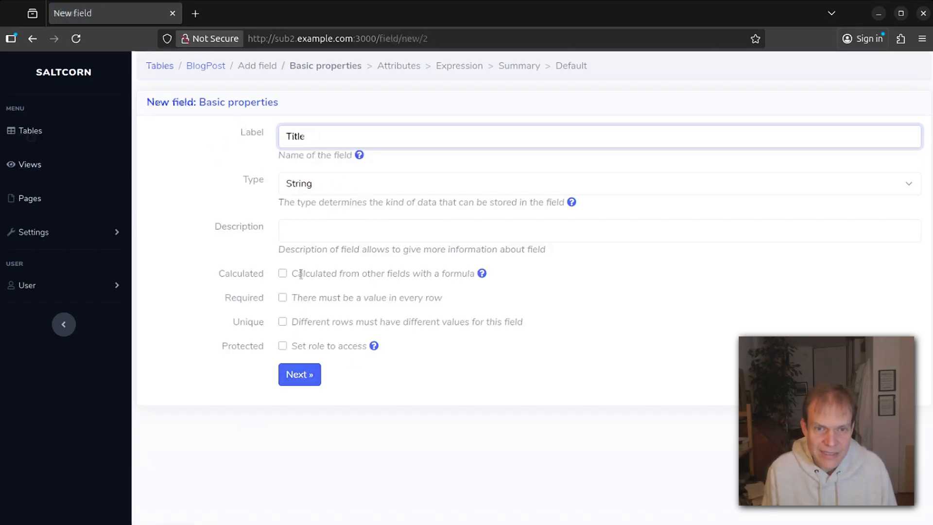
left_click(300, 375)
left_click(306, 374)
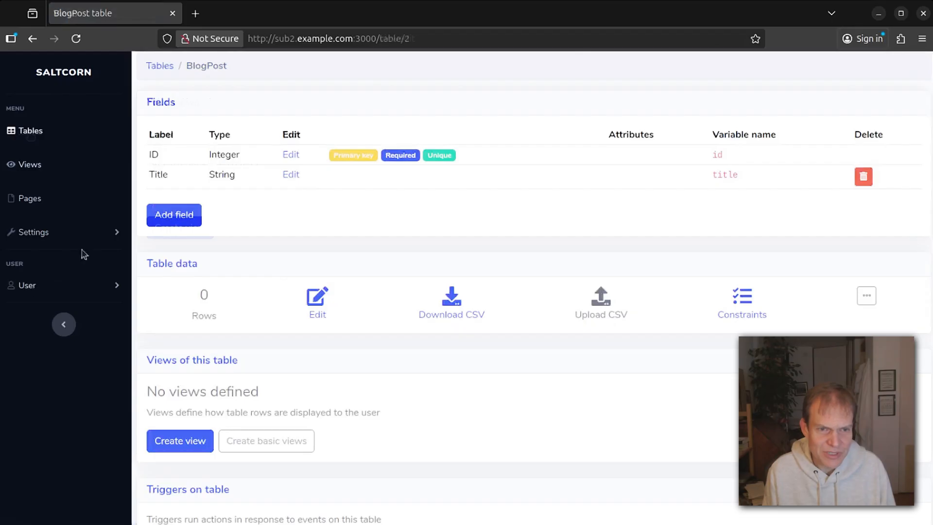
left_click(92, 234)
Search the module store for 'tiny' and install the tinymce module.
left_click(28, 289)
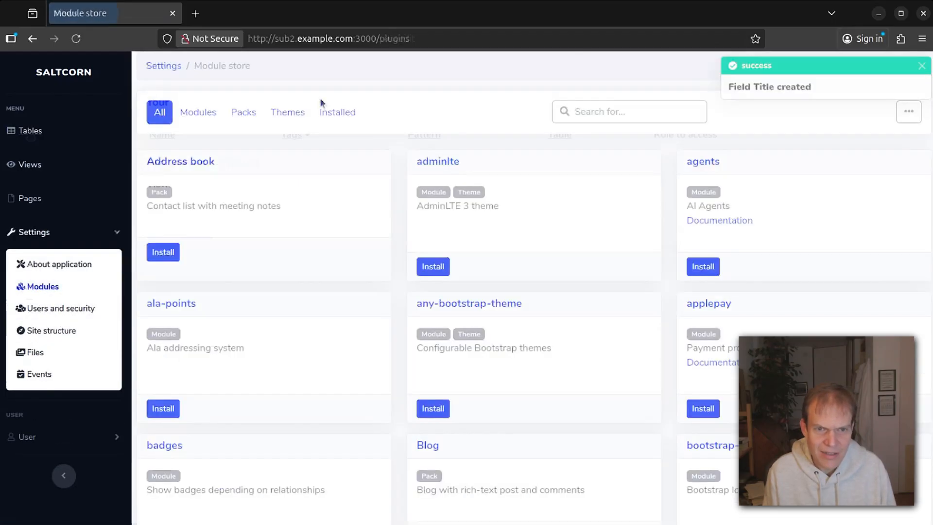
left_click(586, 116)
type("tinymce")
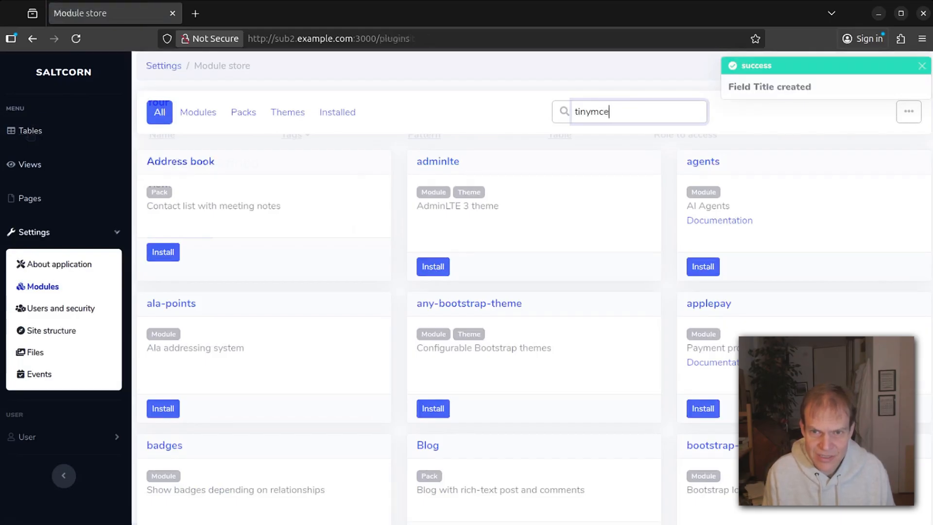
key("Return")
left_click(163, 252)
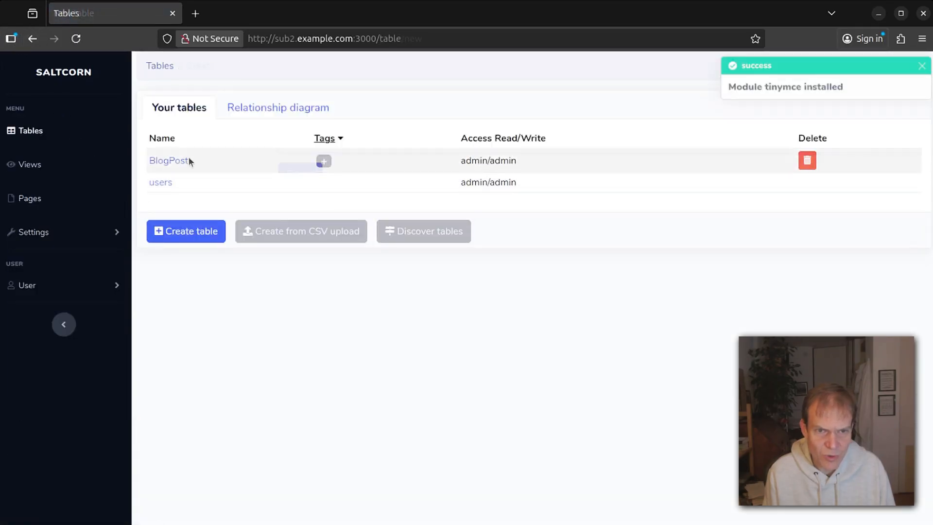
Start a new HTML-type field on the BlogPost table.
left_click(179, 162)
left_click(182, 212)
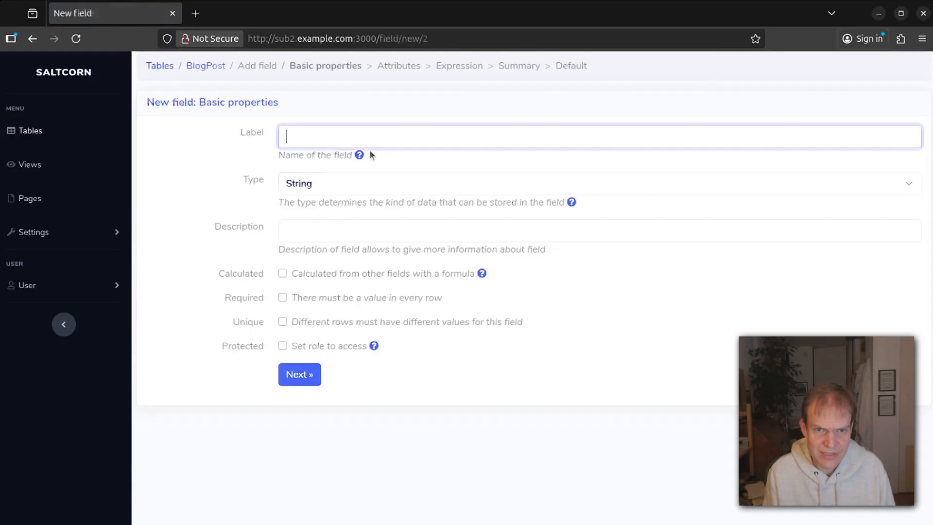
left_click(306, 183)
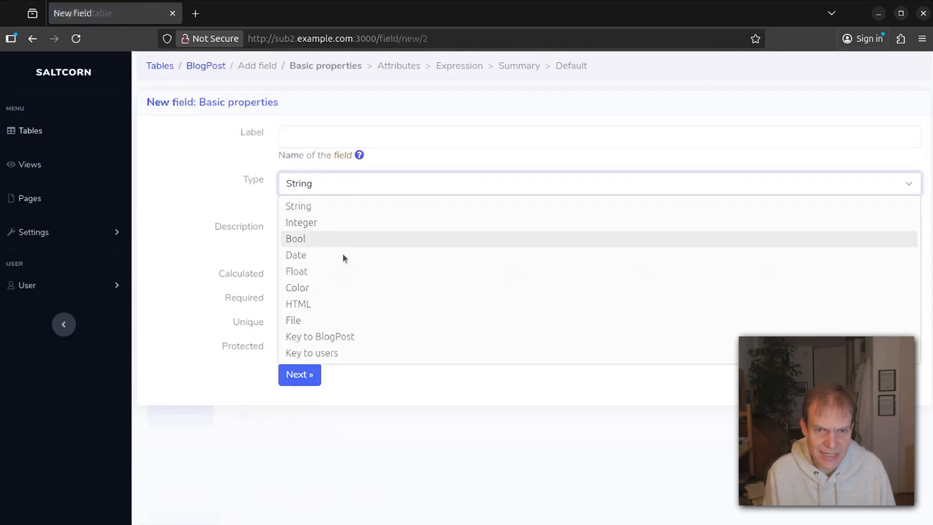
left_click(327, 307)
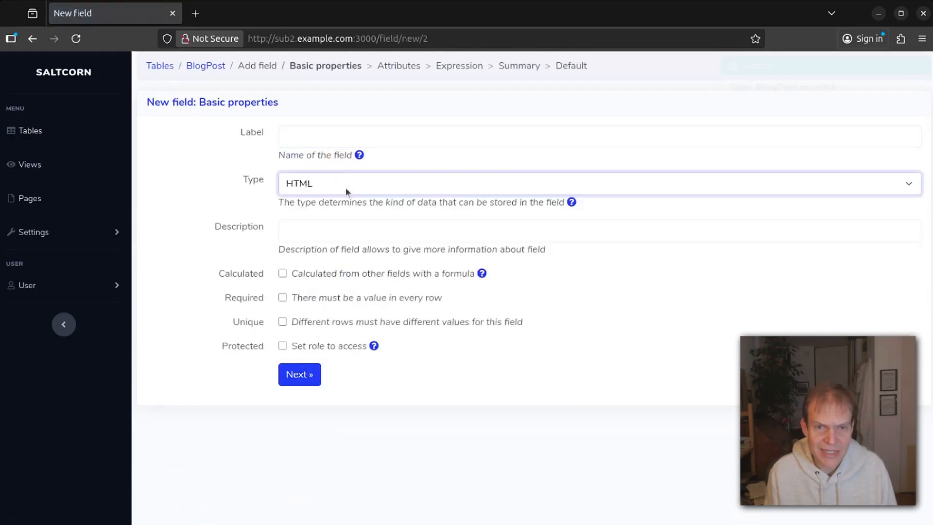
Label the field 'Post body' and finish creating it.
left_click(323, 136)
type("T")
key("BackSpace")
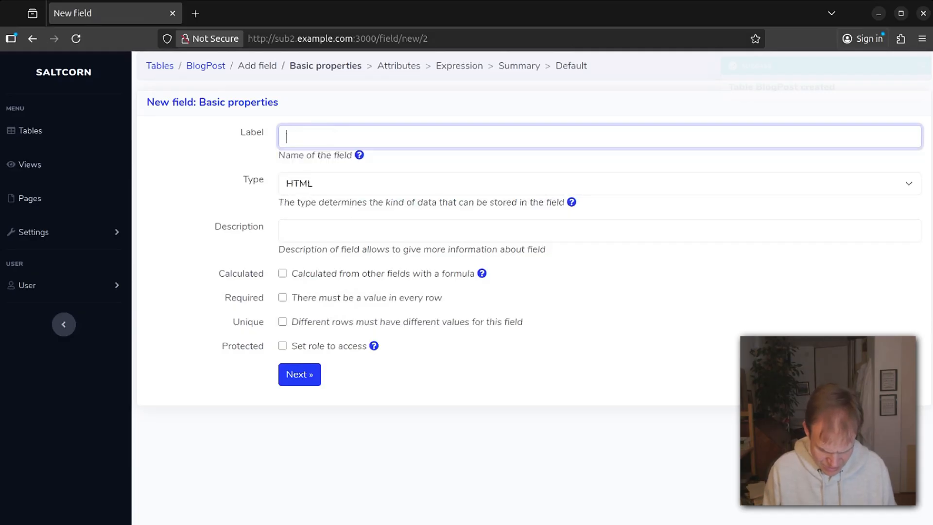
type("POasty")
key("BackSpace")
key("BackSpace")
key("BackSpace")
key("BackSpace")
key("BackSpace")
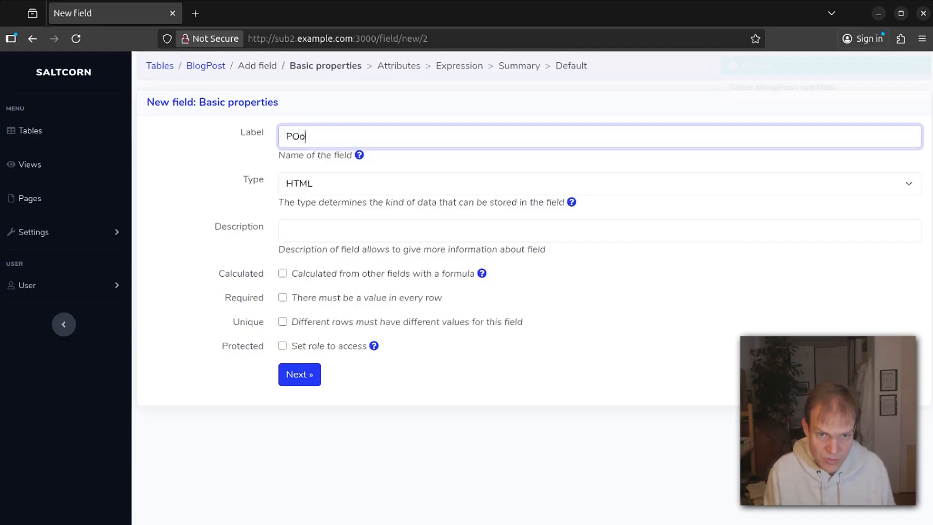
type("ost b")
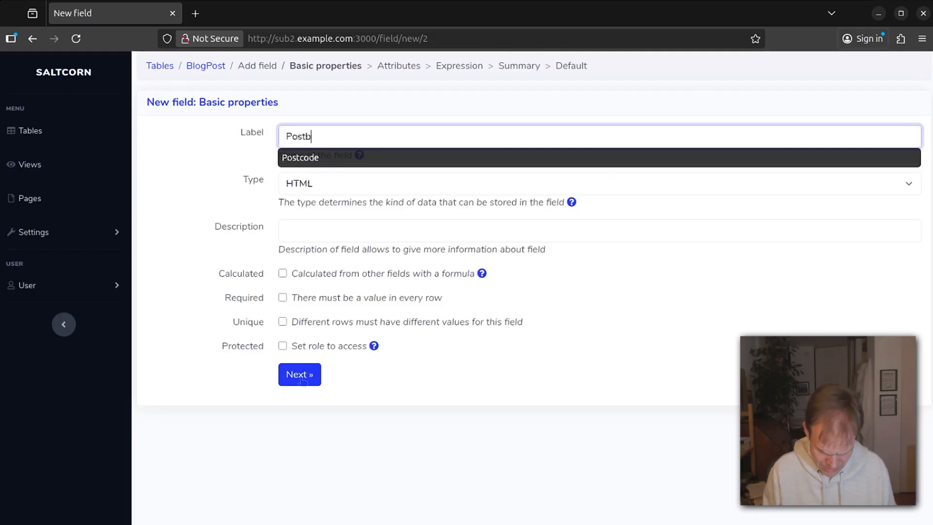
type("ody")
left_click(307, 136)
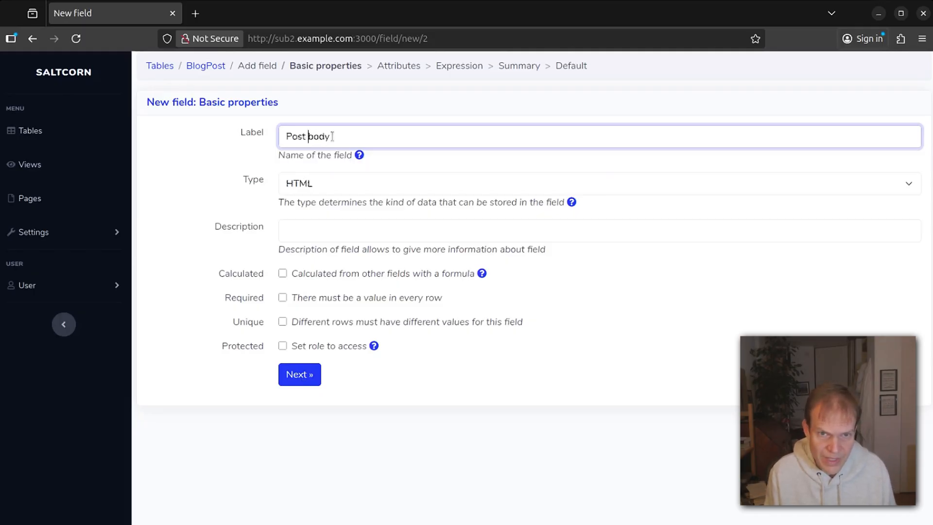
left_click(310, 383)
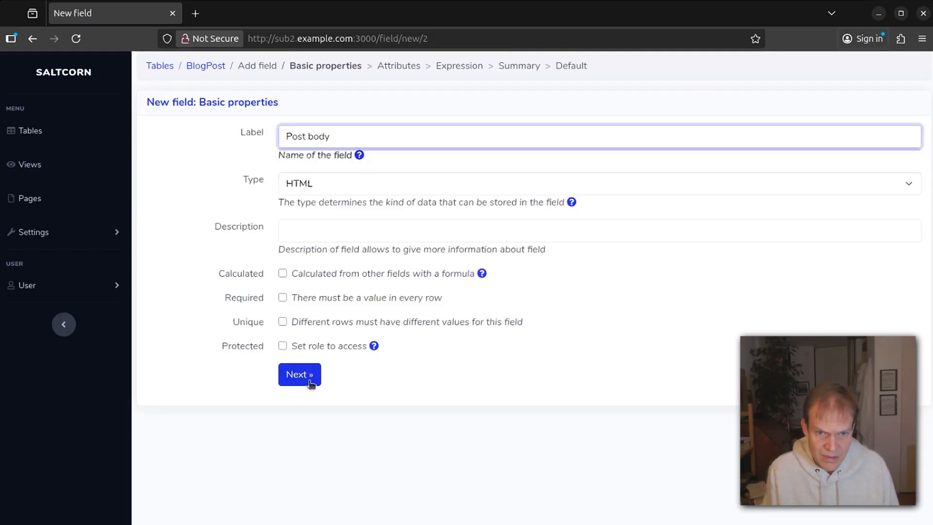
left_click(313, 183)
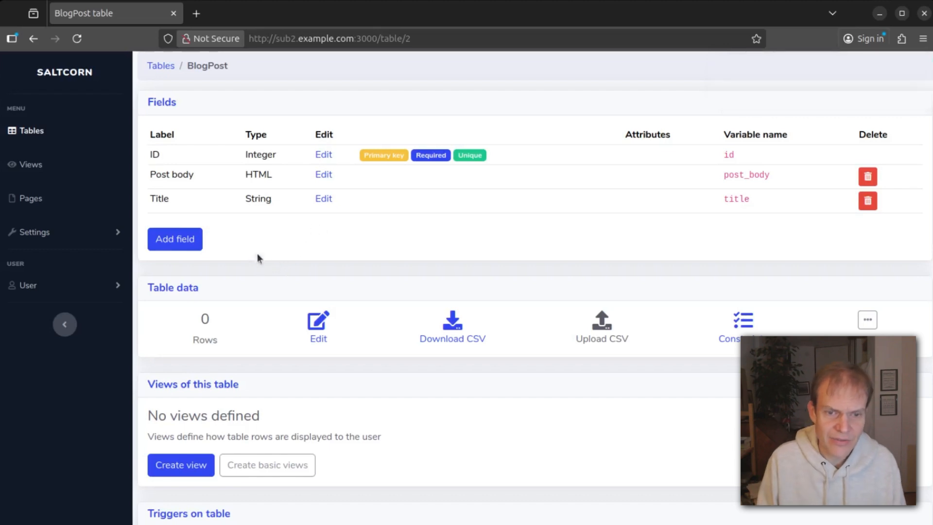
Create BlogPost's Edit, List and Show views with Create basic views, then open List BlogPost.
scroll(348, 390, "down", 3)
scroll(348, 390, "down", 1)
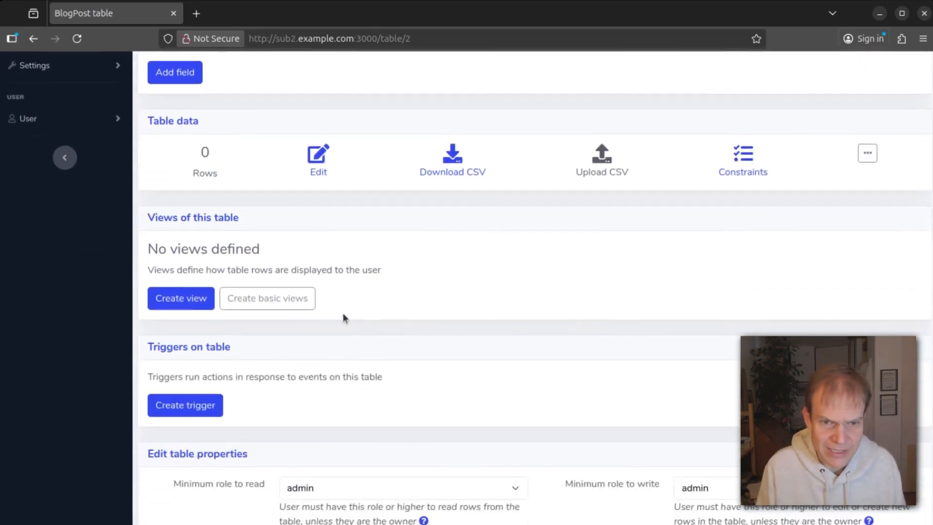
scroll(328, 272, "up", 2)
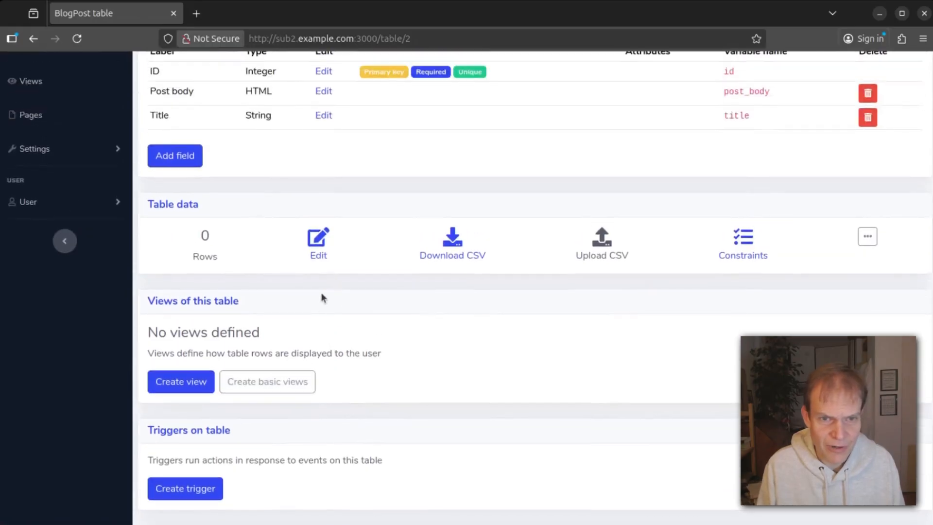
left_click(292, 381)
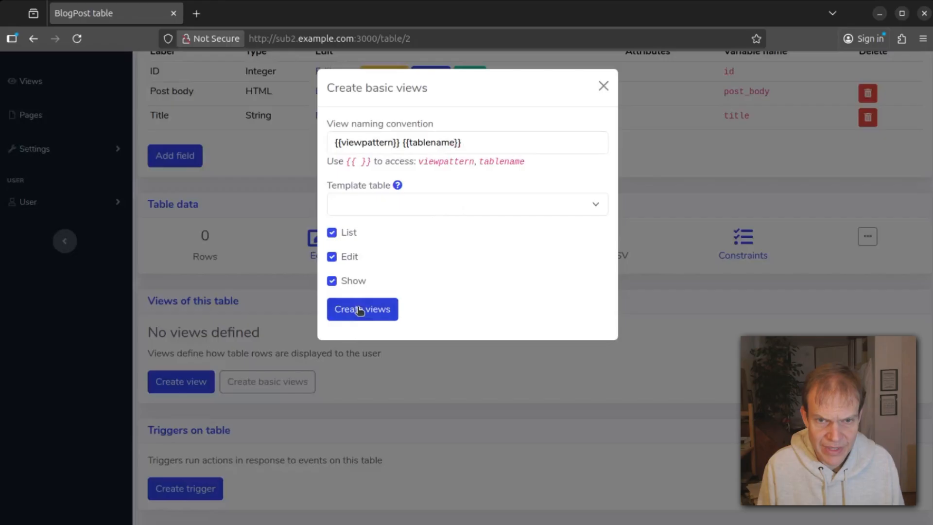
left_click(363, 309)
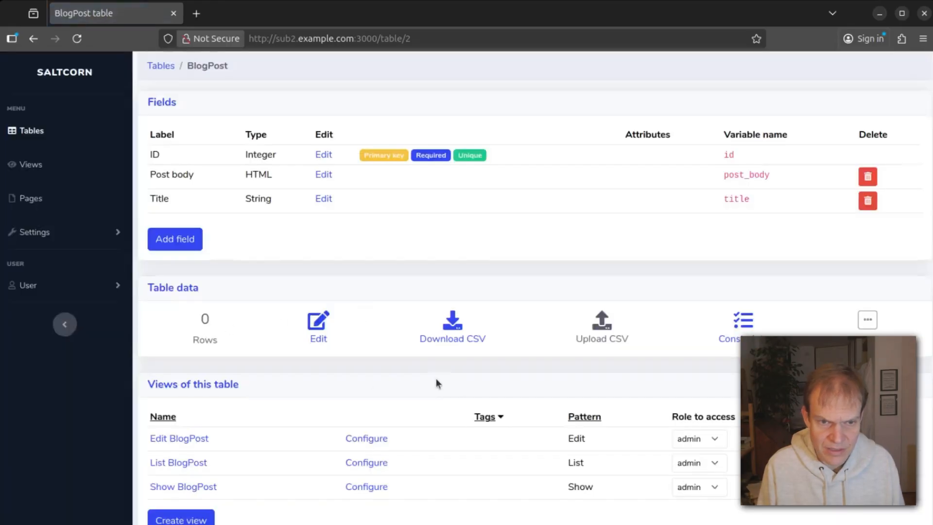
scroll(435, 384, "down", 5)
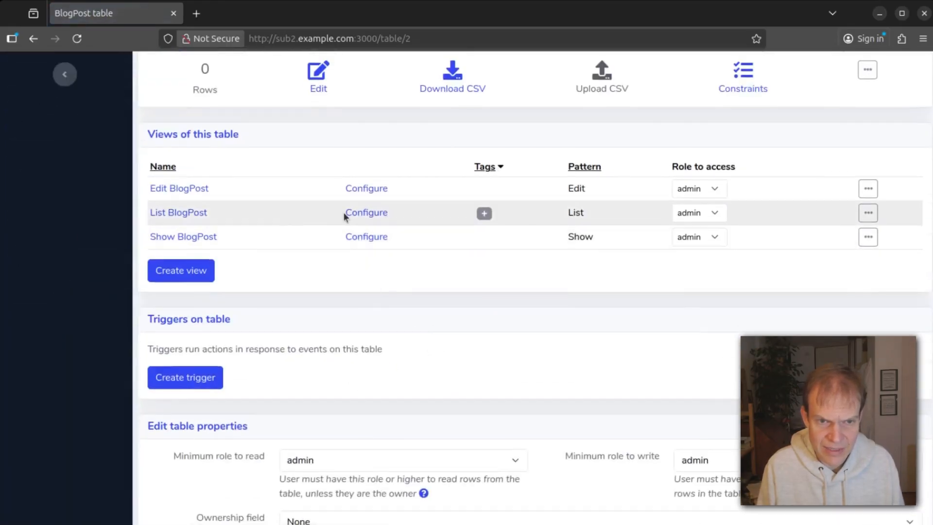
left_click(194, 213)
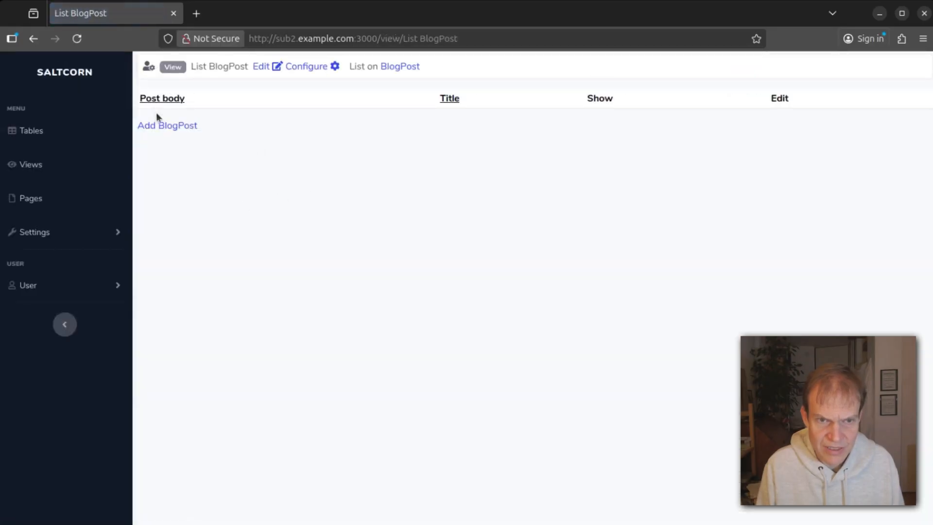
Switch the Post body field in the Edit BlogPost layout to the TinyMCE editor.
left_click(180, 126)
left_click(338, 131)
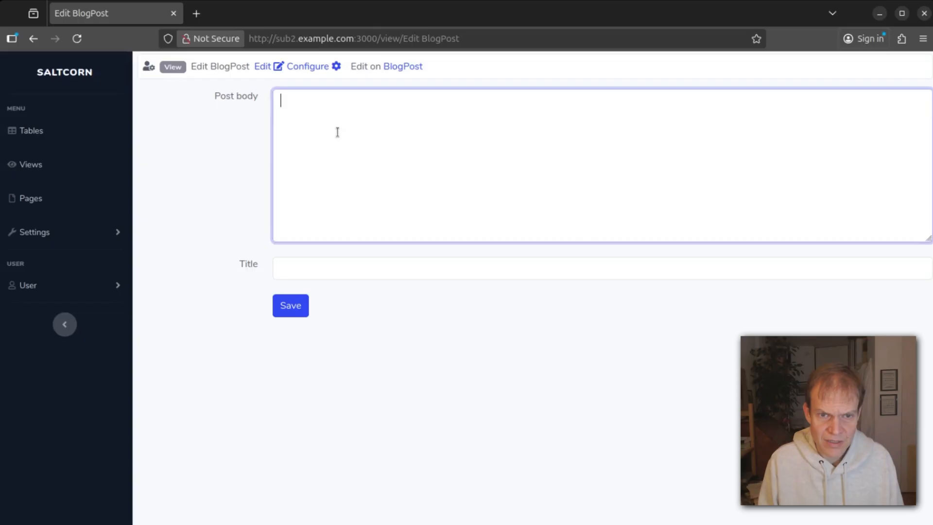
left_click(311, 66)
left_click(398, 146)
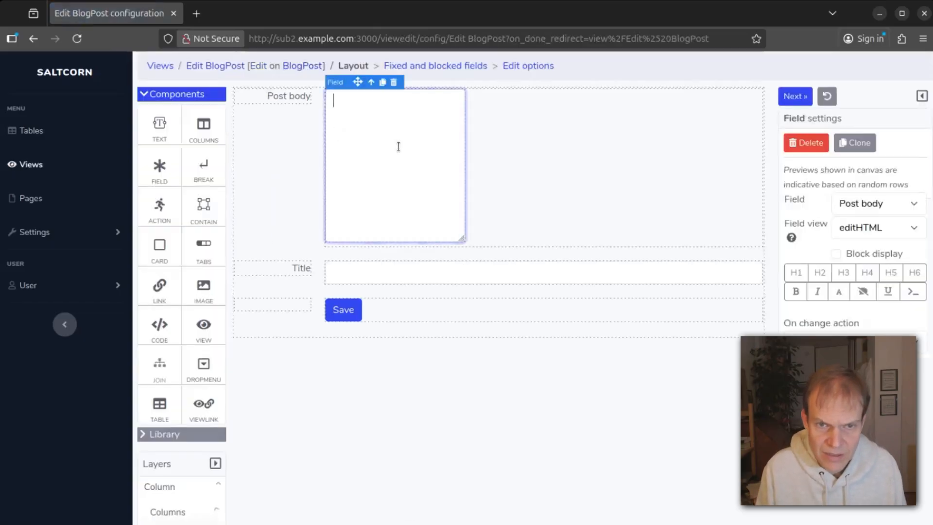
left_click(899, 228)
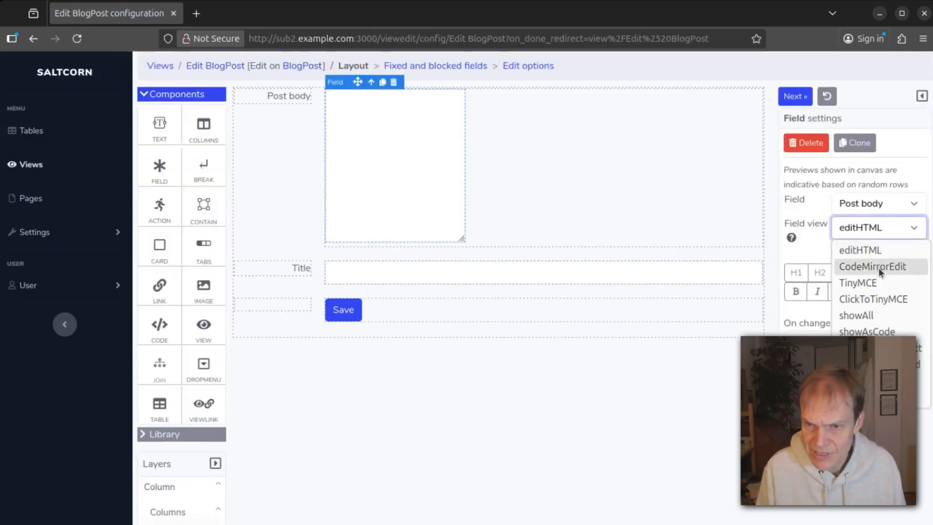
left_click(869, 283)
Move the Title row above Post body and save the Edit BlogPost layout.
left_click(315, 360)
left_click_drag(315, 360, 320, 82)
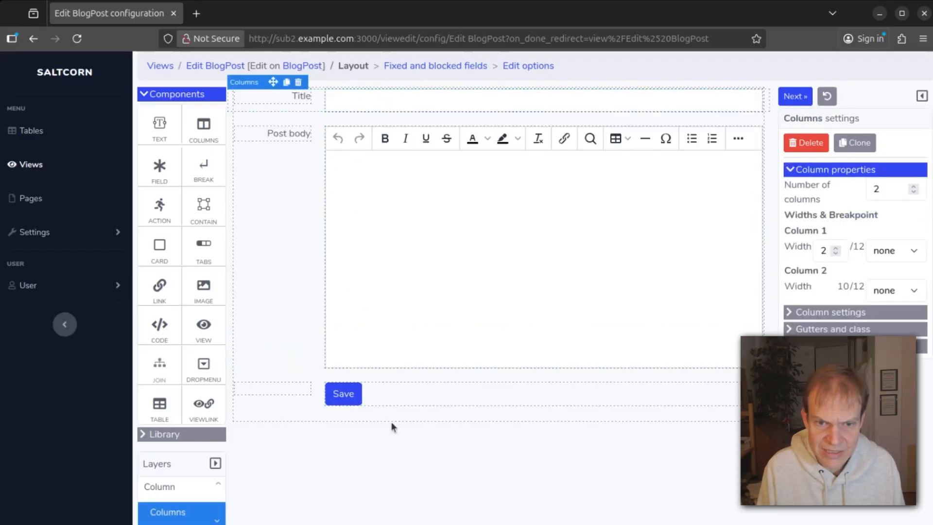
left_click(794, 97)
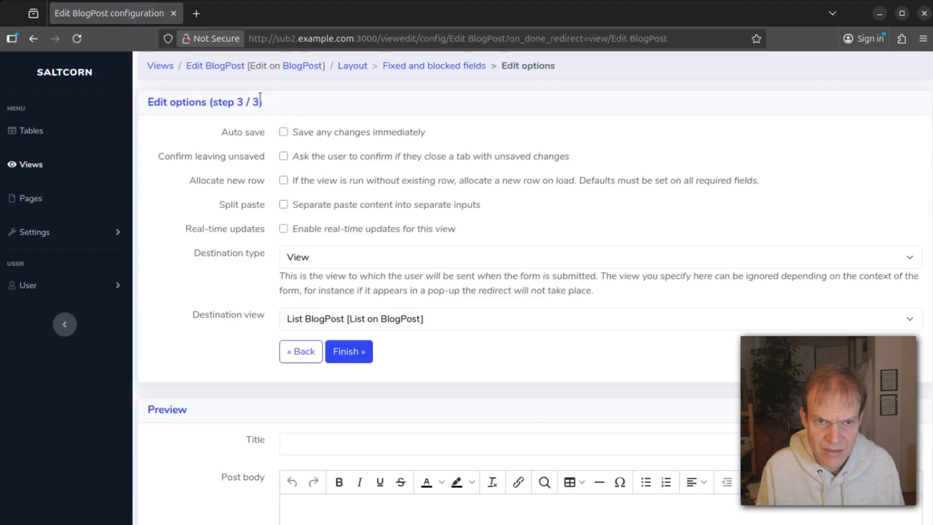
left_click(212, 66)
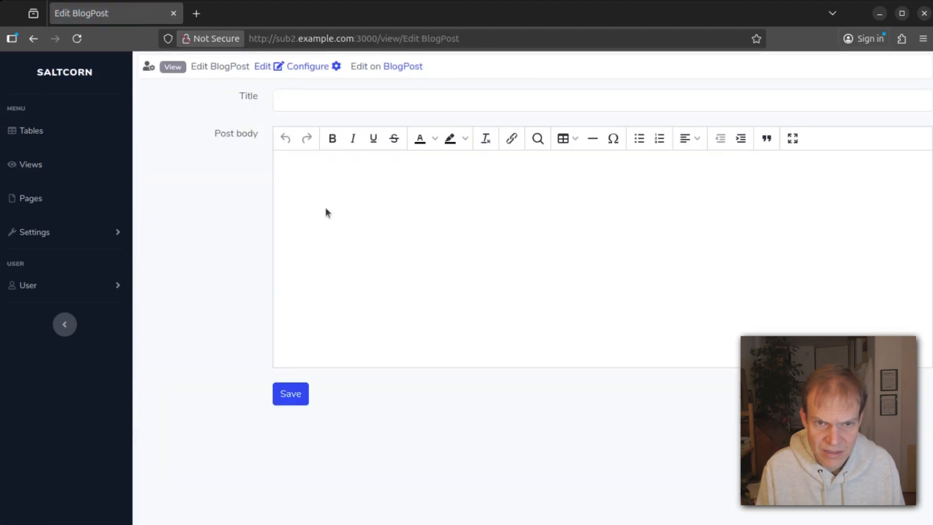
Save a post titled 'My first post' with its body text, then return to the BlogPost table.
left_click(318, 107)
type("My first post")
key("Tab")
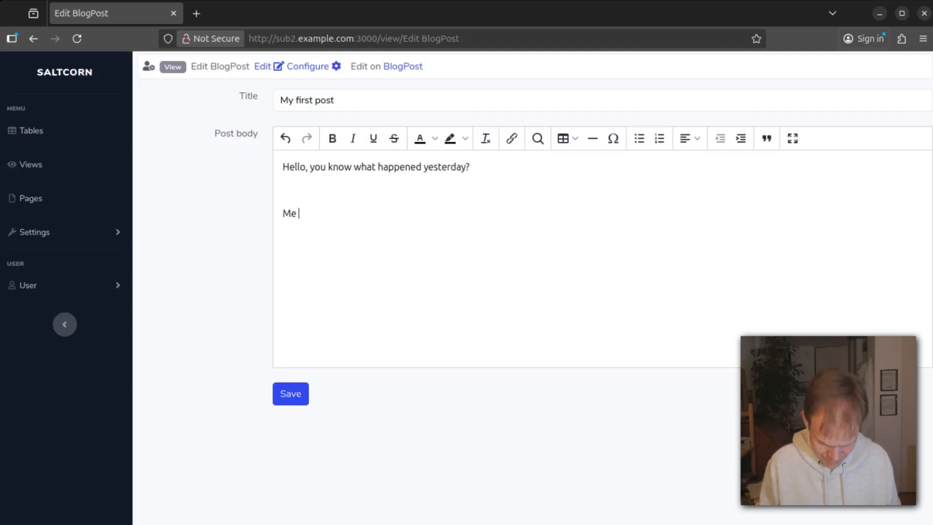
key("BackSpace")
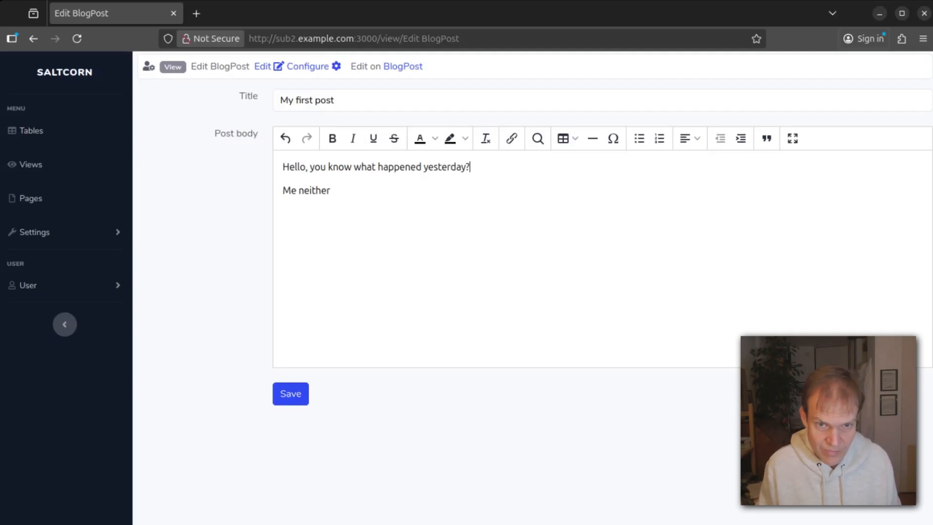
left_click(292, 391)
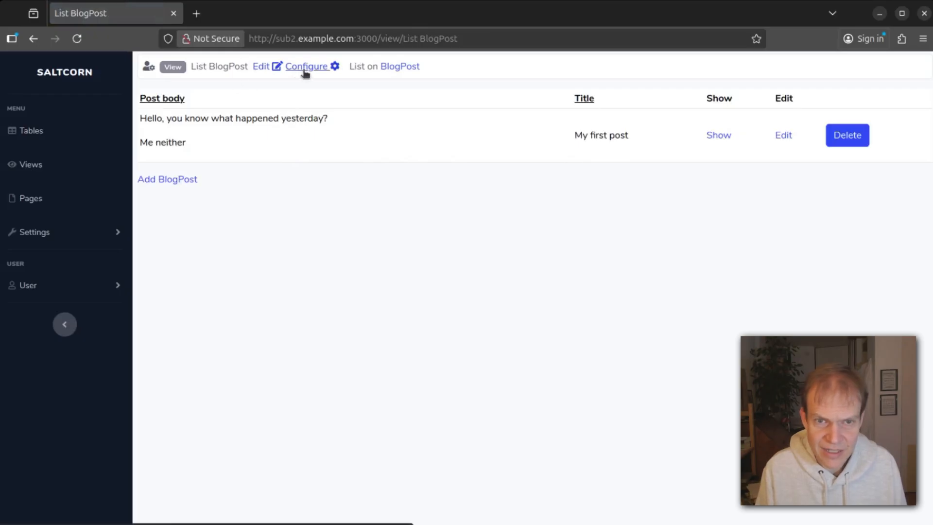
left_click(393, 67)
scroll(213, 289, "down", 5)
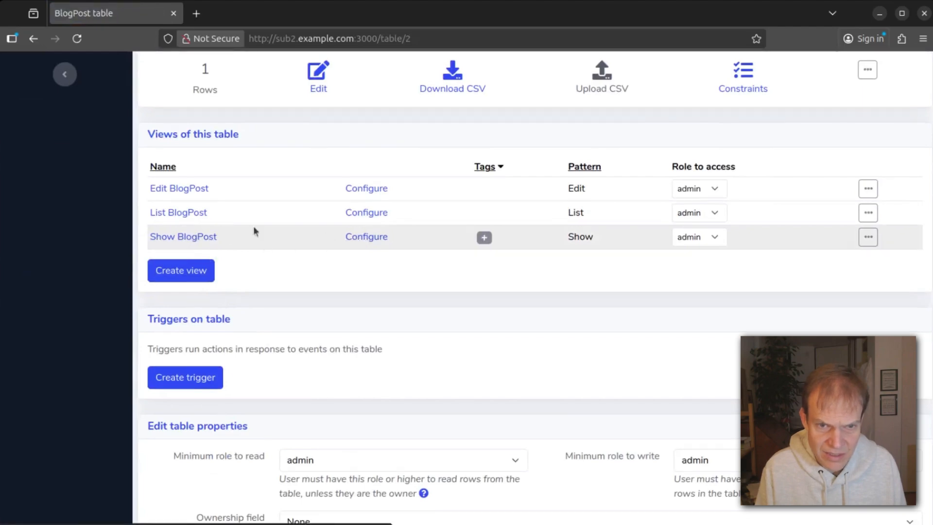
Open the Show BlogPost layout and drag the Title field above Post body.
left_click(197, 212)
left_click(725, 136)
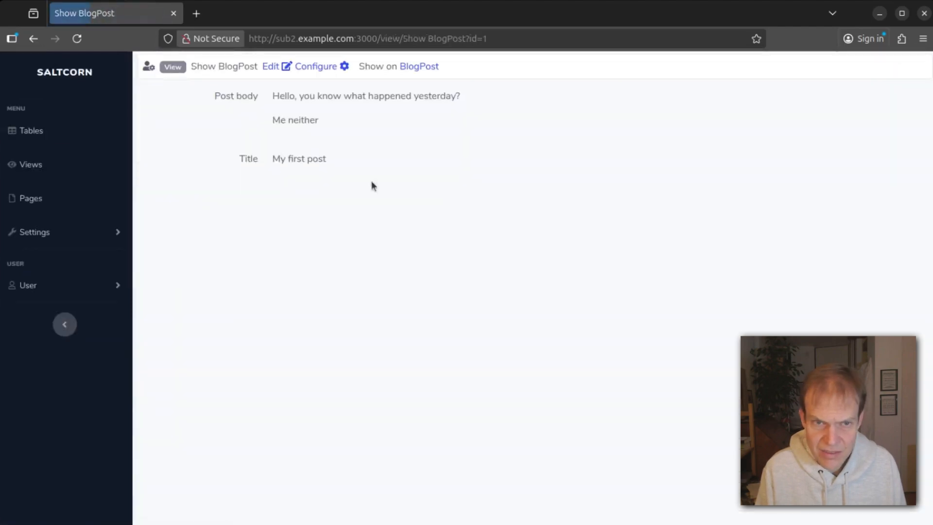
left_click(327, 68)
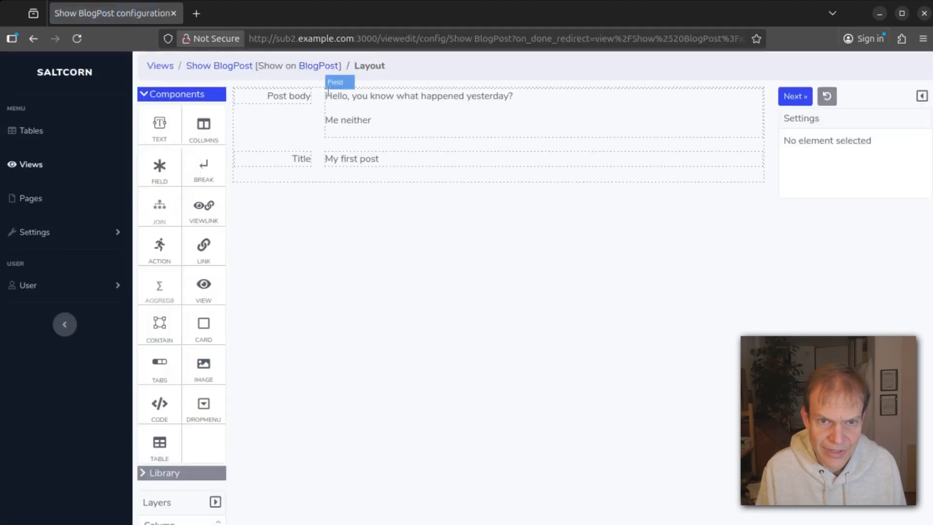
left_click_drag(325, 160, 266, 75)
left_click_drag(308, 111, 305, 106)
left_click_drag(300, 140, 325, 103)
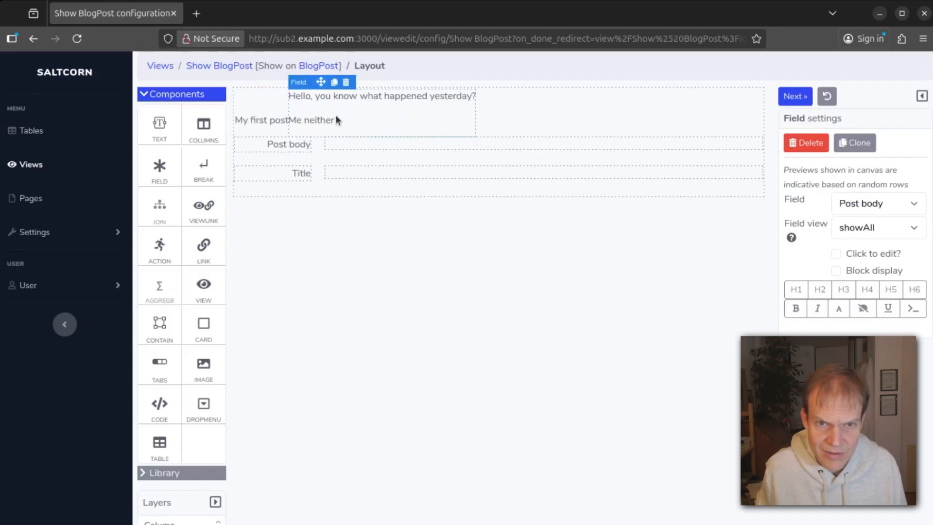
Delete the two leftover empty rows and add two line breaks after the title.
left_click(319, 140)
key("Delete")
left_click(316, 145)
key("Delete")
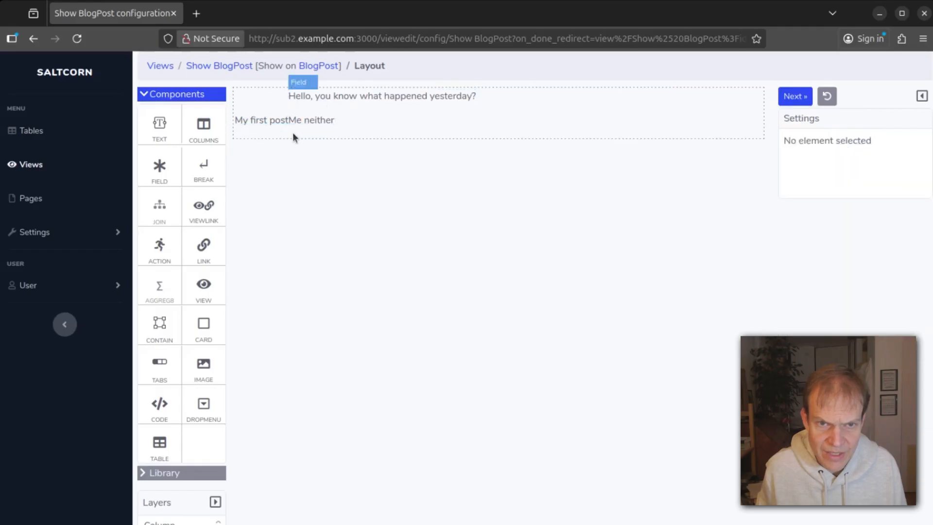
left_click_drag(277, 128, 292, 118)
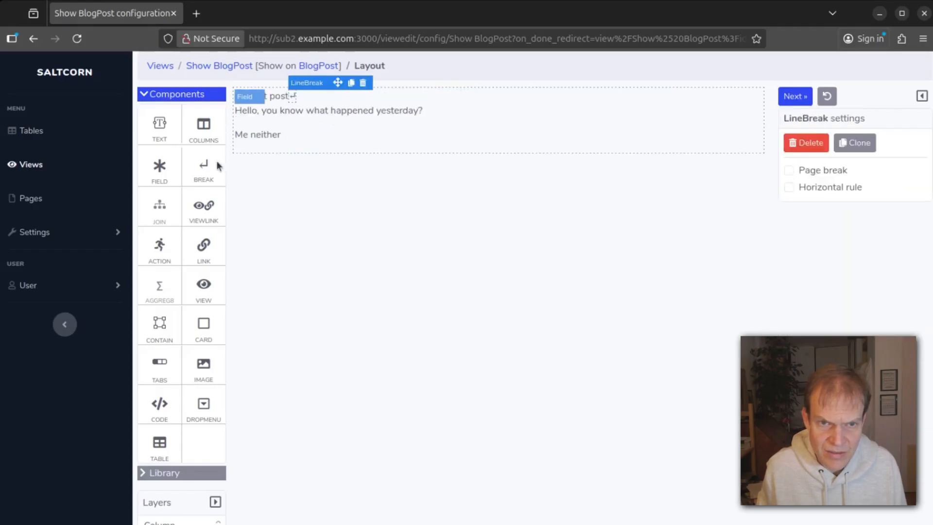
left_click_drag(206, 162, 302, 94)
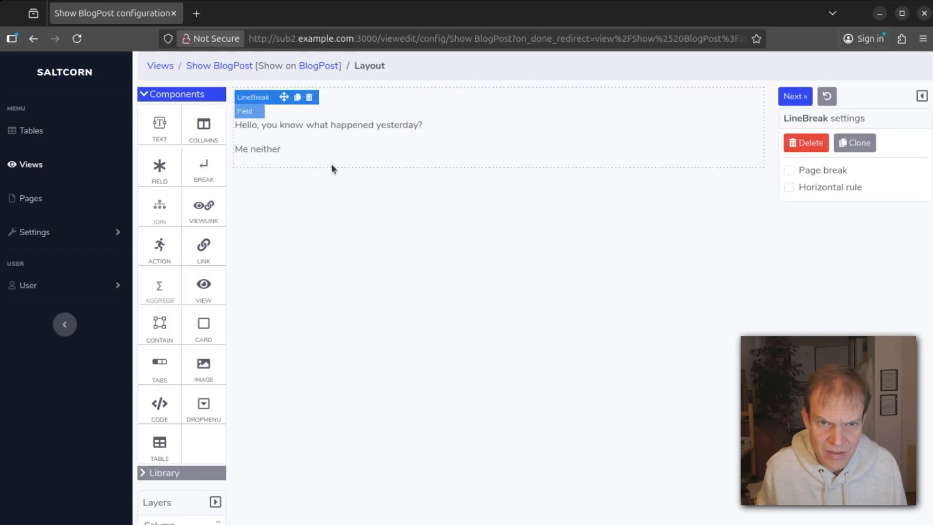
Make the title an H1 heading and return to the BlogPost table.
left_click(261, 136)
left_click(272, 97)
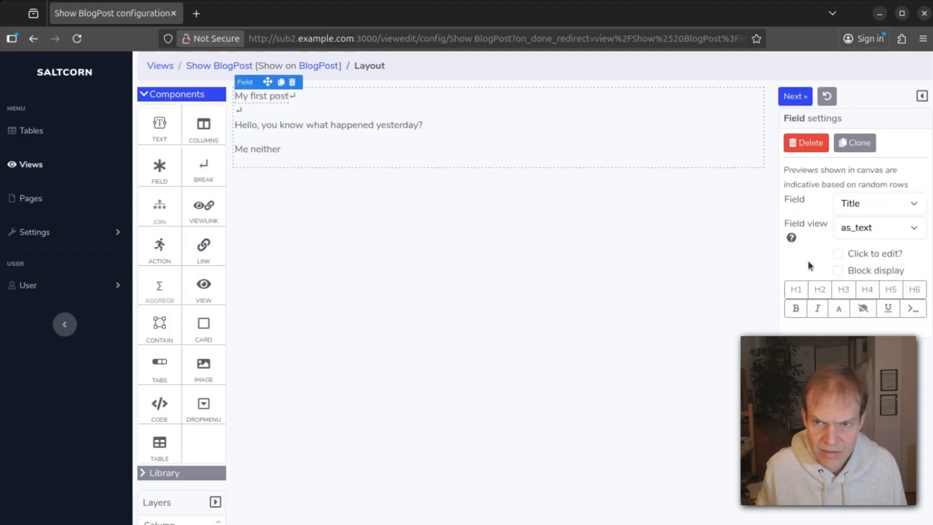
left_click(796, 290)
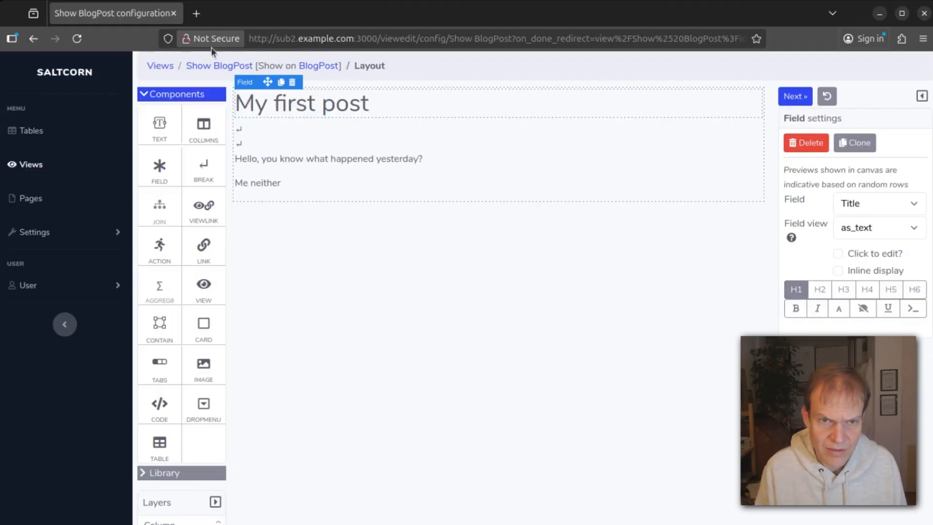
left_click(323, 68)
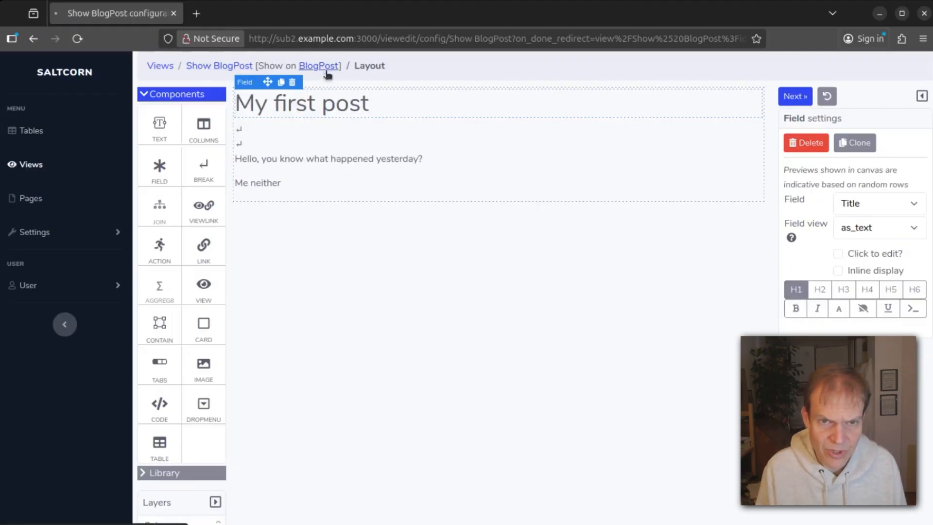
scroll(307, 350, "down", 3)
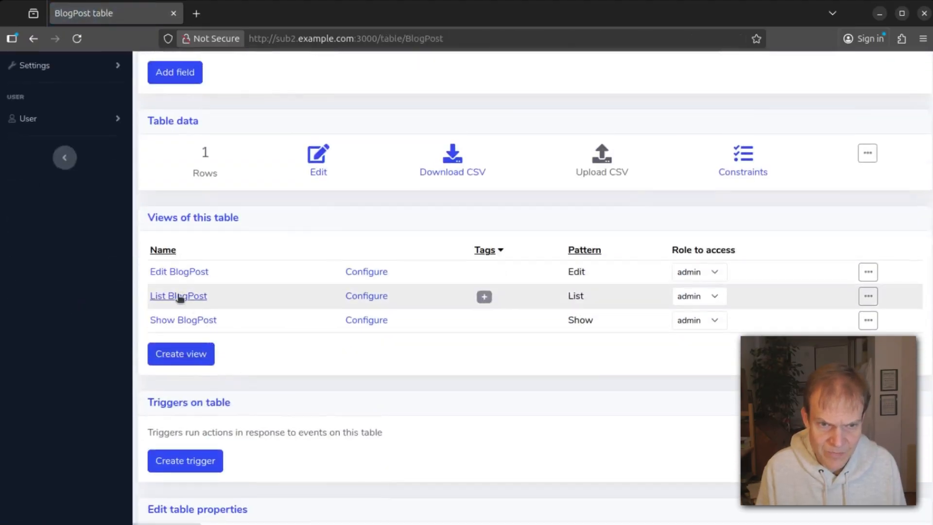
Create a new BlogPost view named 'Posts feed' using the Feed view pattern.
left_click(195, 355)
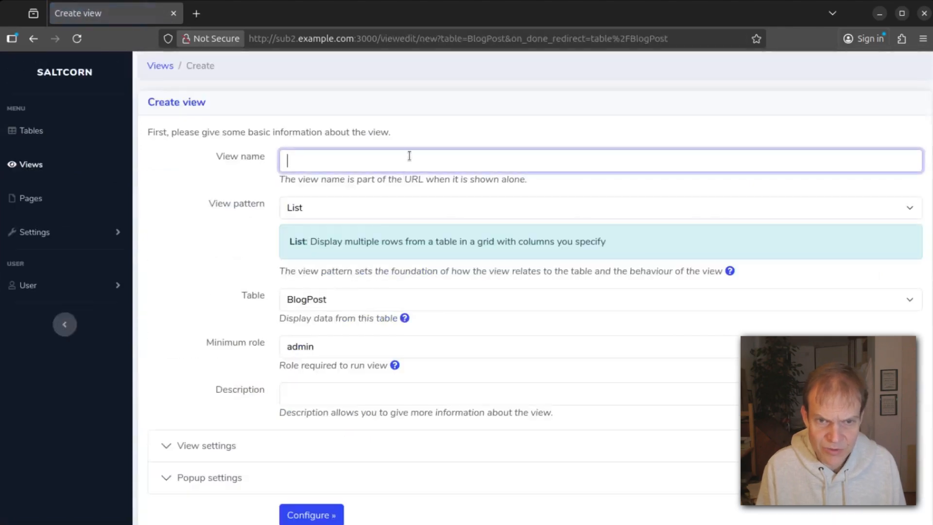
type("Feed")
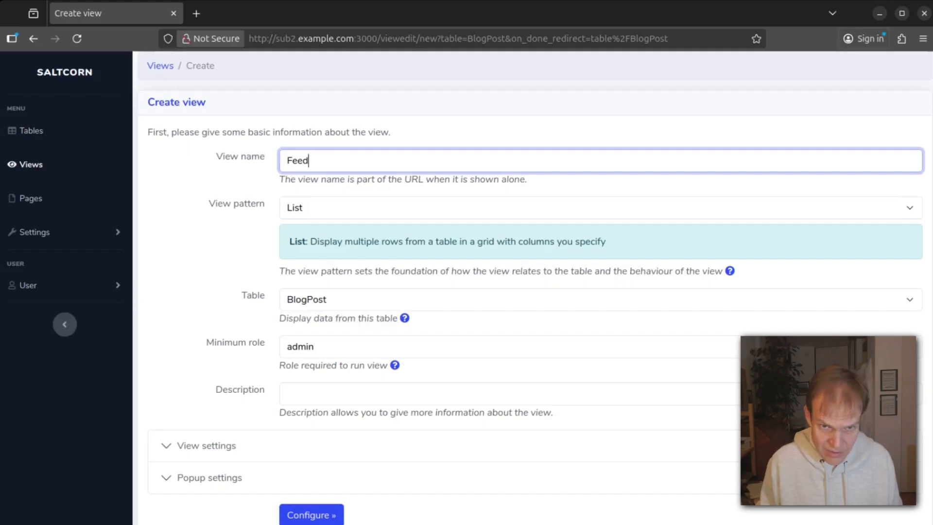
type(" Pos")
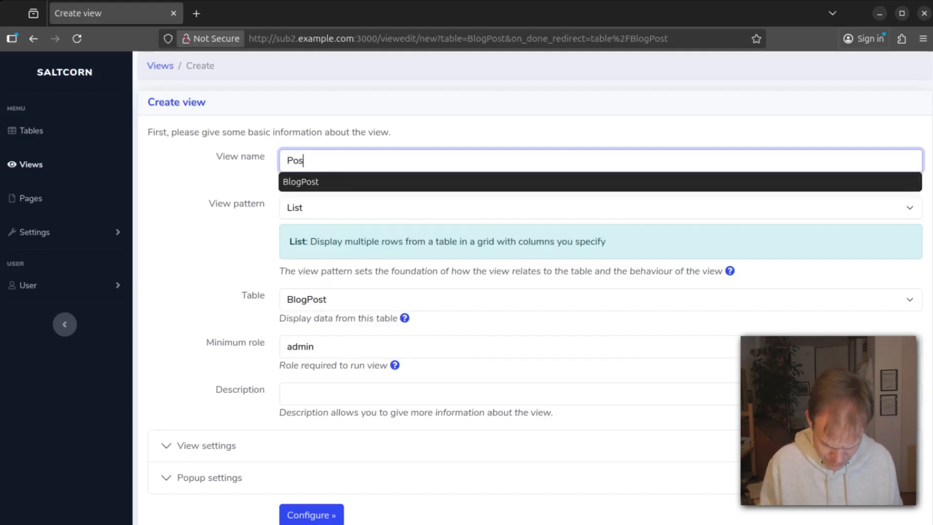
type("ts feed")
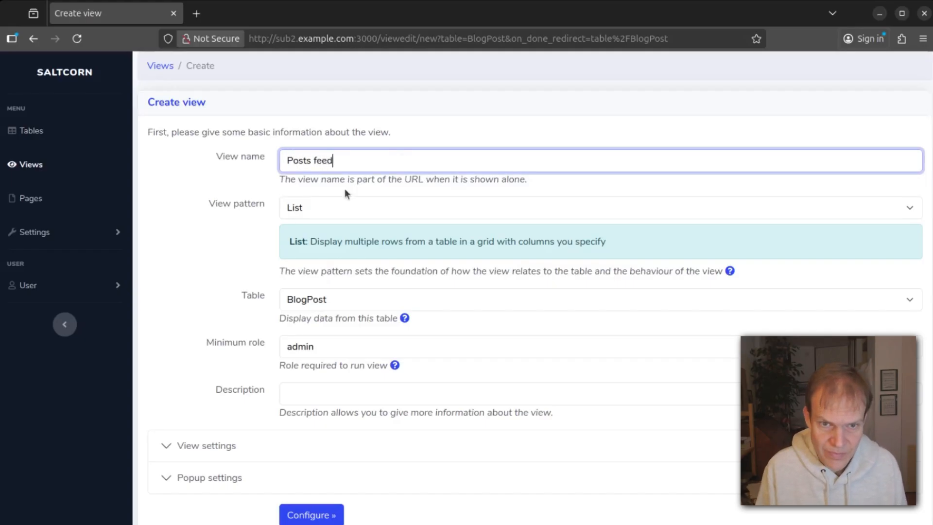
left_click(301, 208)
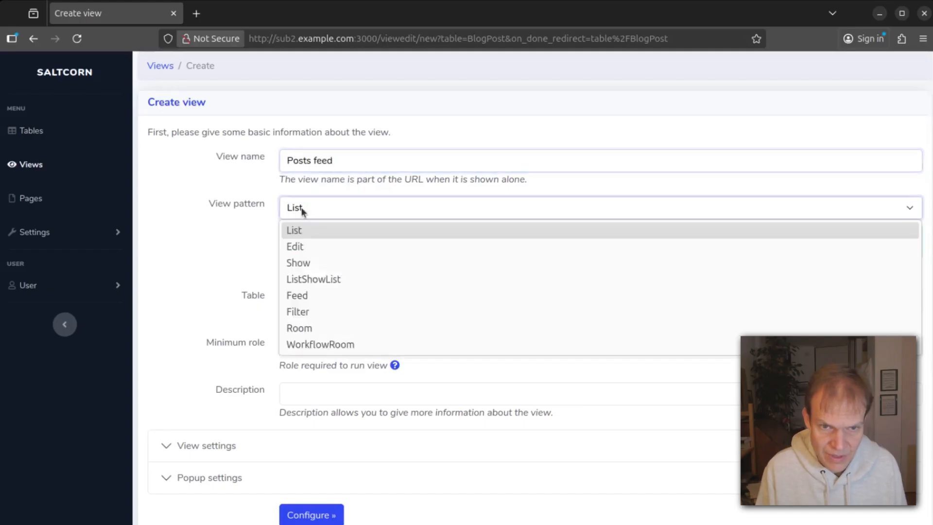
left_click(369, 300)
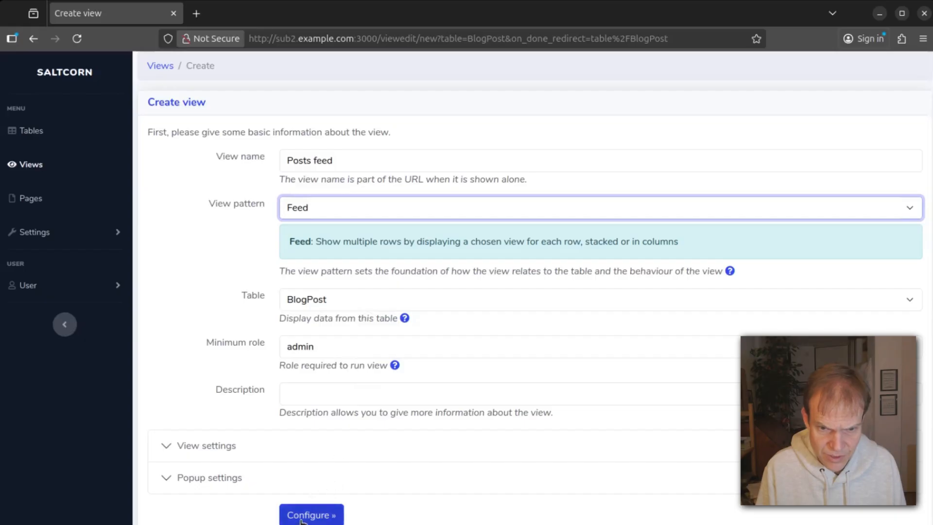
left_click(324, 514)
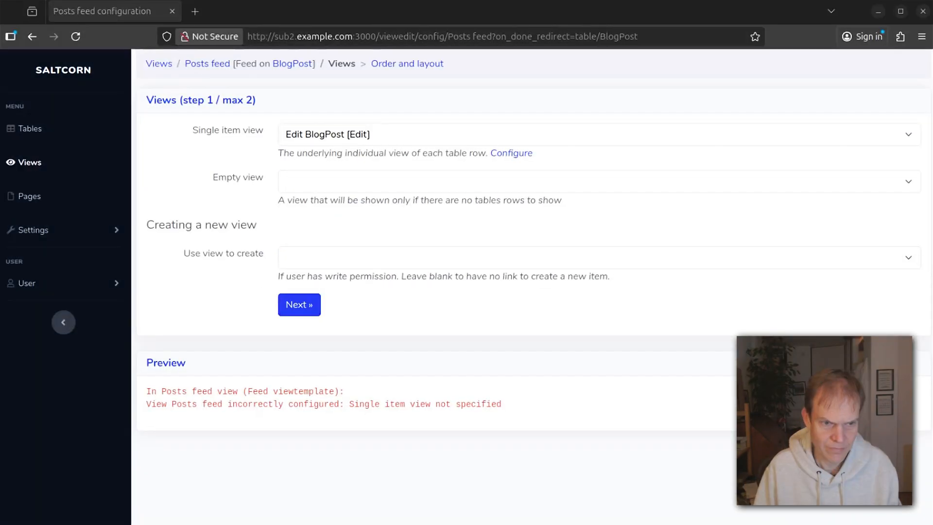
Show each feed item with Show BlogPost and create new posts with Edit BlogPost.
left_click(360, 134)
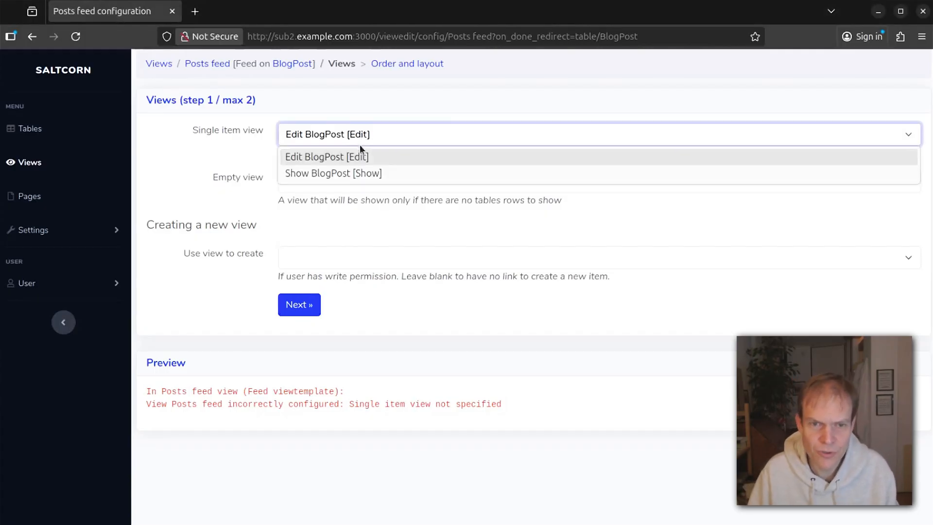
left_click(359, 174)
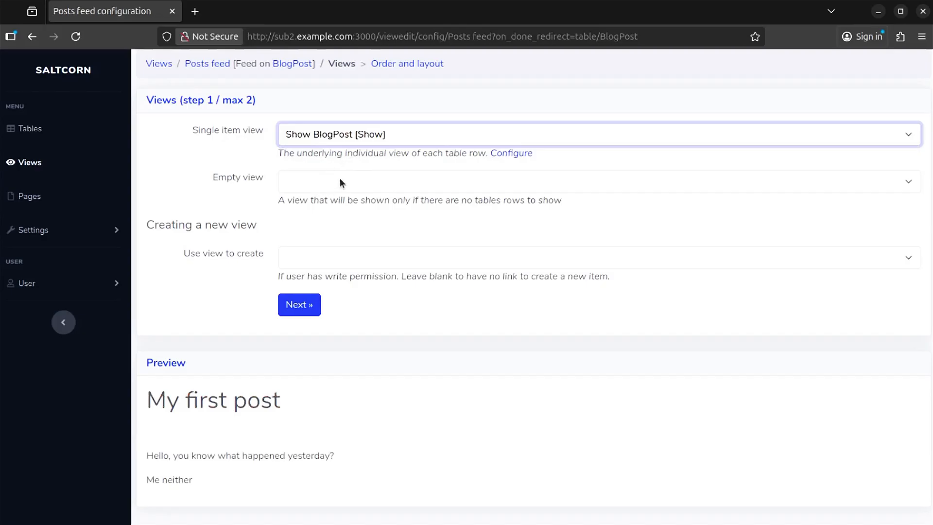
left_click(293, 253)
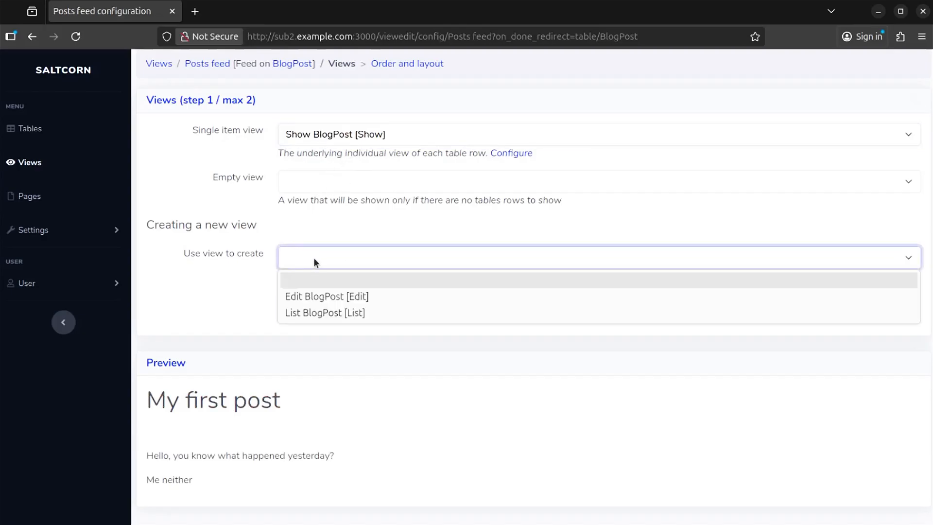
left_click(316, 297)
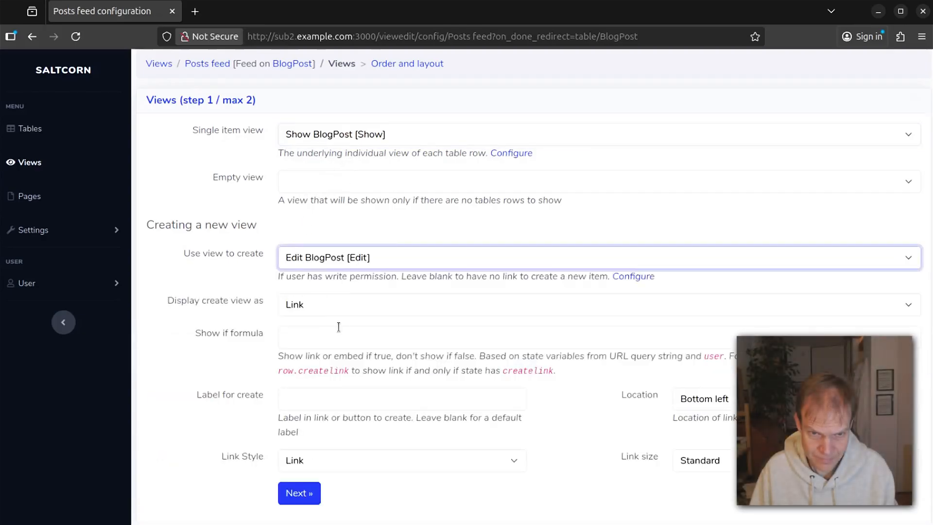
Finish the Posts feed wizard, preview the feed, then return to the BlogPost table.
scroll(338, 327, "down", 3)
left_click(299, 314)
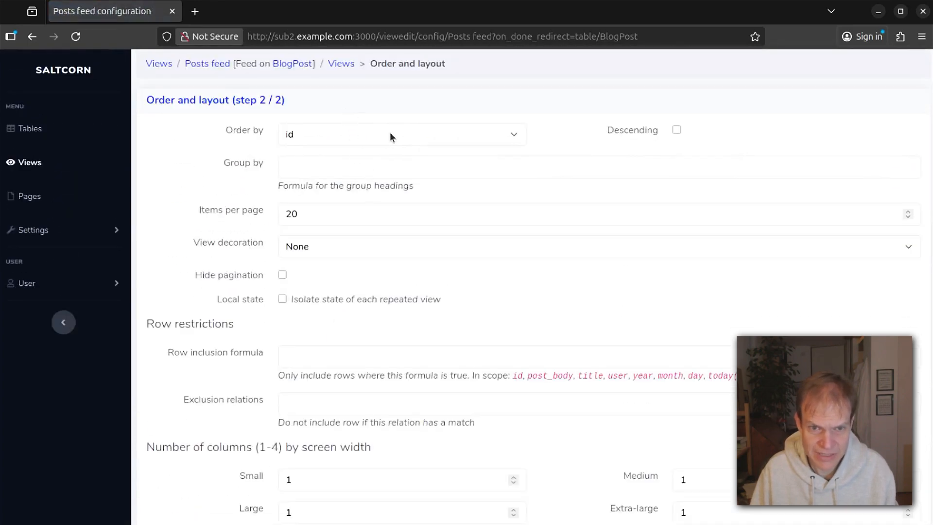
scroll(404, 240, "down", 4)
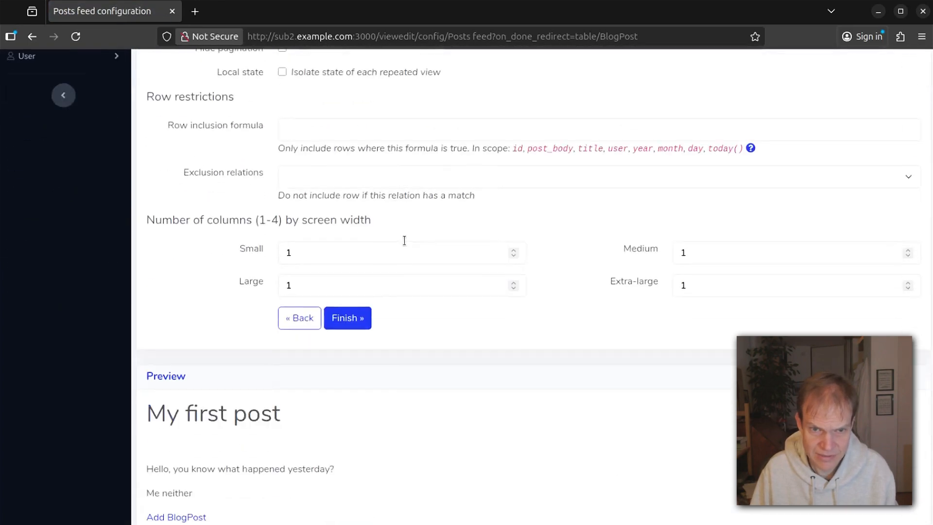
left_click(347, 319)
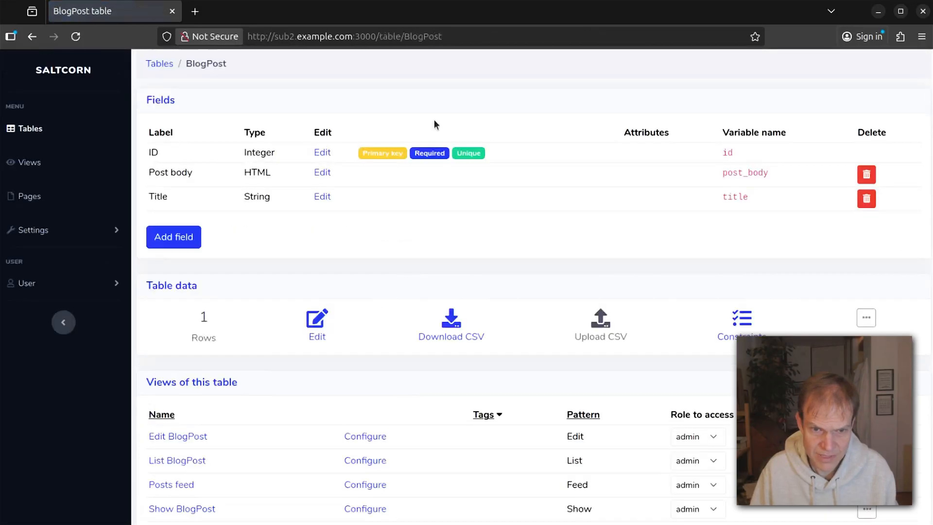
left_click(177, 485)
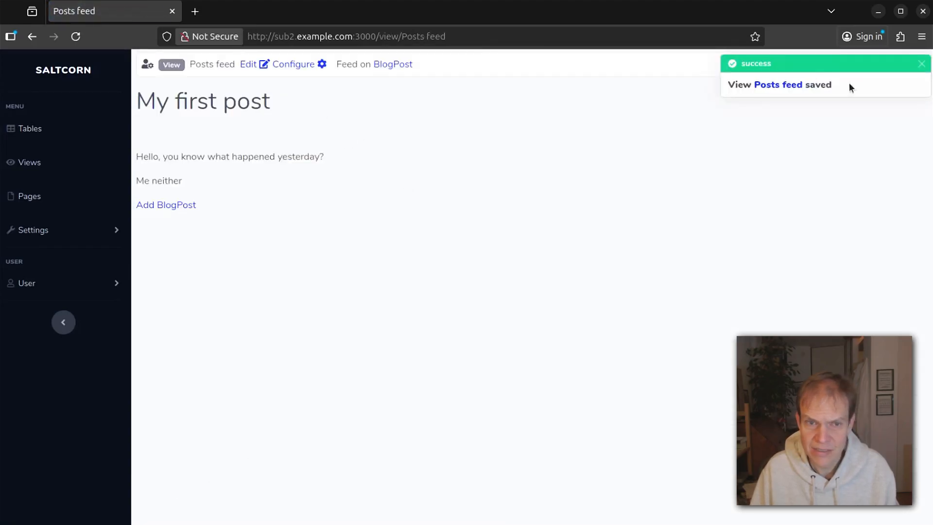
left_click(31, 36)
Delete the first line break under the title in Show BlogPost, then reopen Posts feed.
left_click(183, 510)
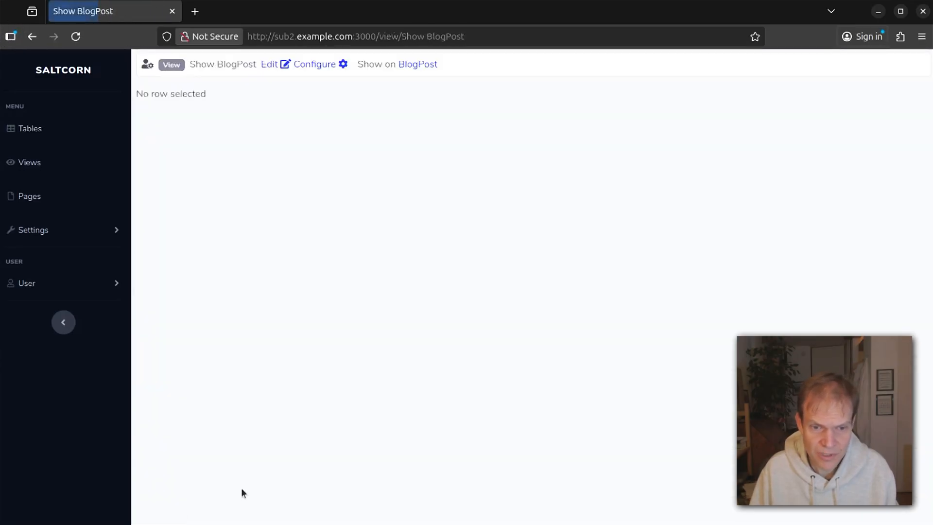
left_click(325, 72)
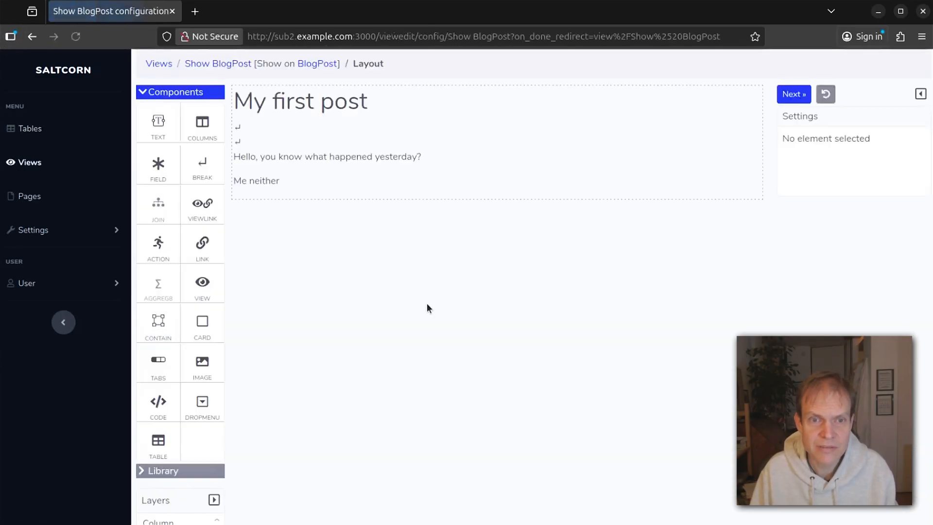
left_click(238, 128)
left_click(309, 115)
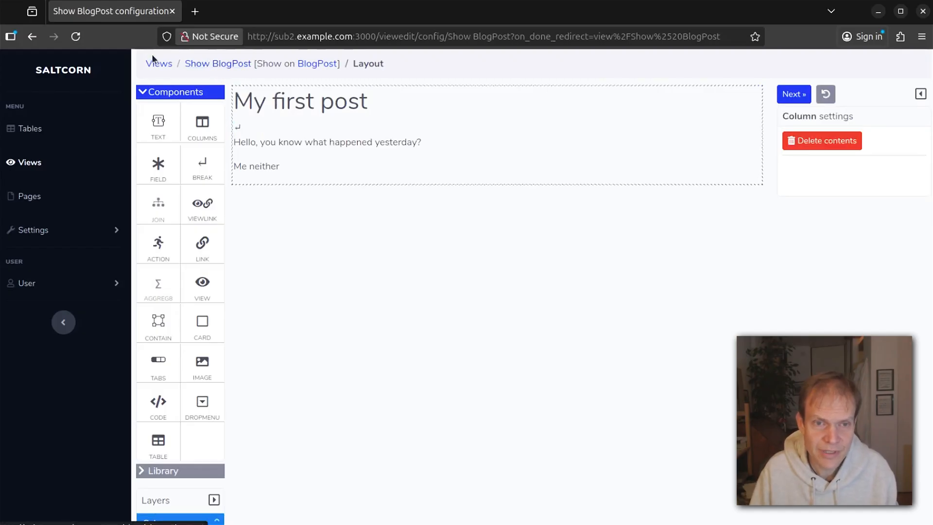
left_click(321, 65)
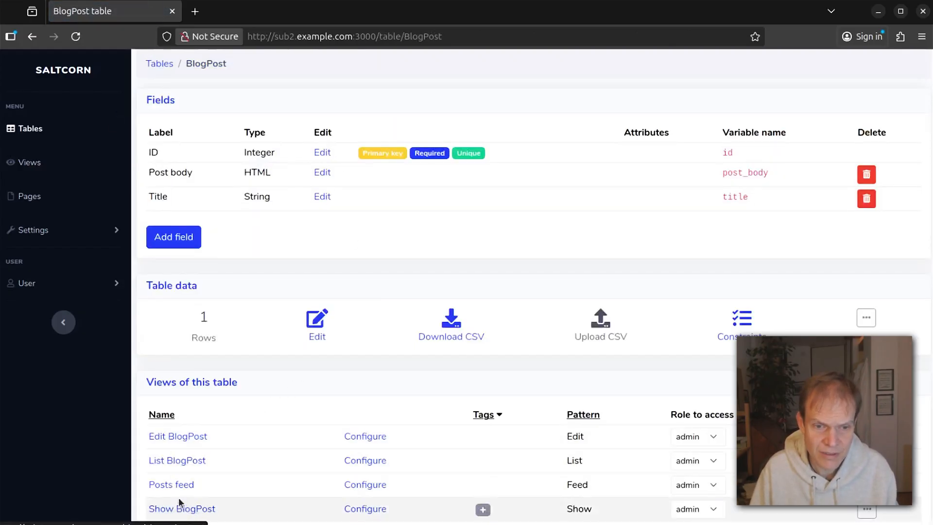
left_click(171, 485)
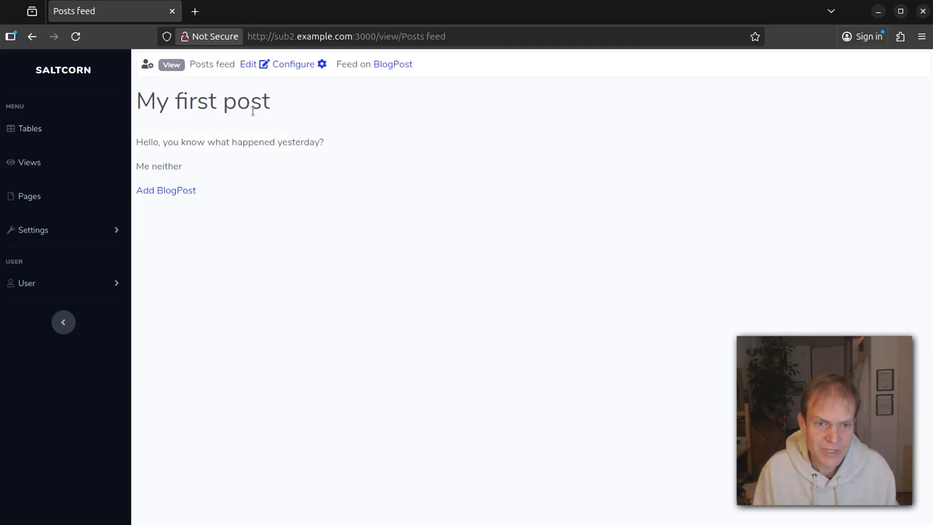
Save a post titled 'My second post' with body 'So this is my second and most exciting post'.
left_click(180, 191)
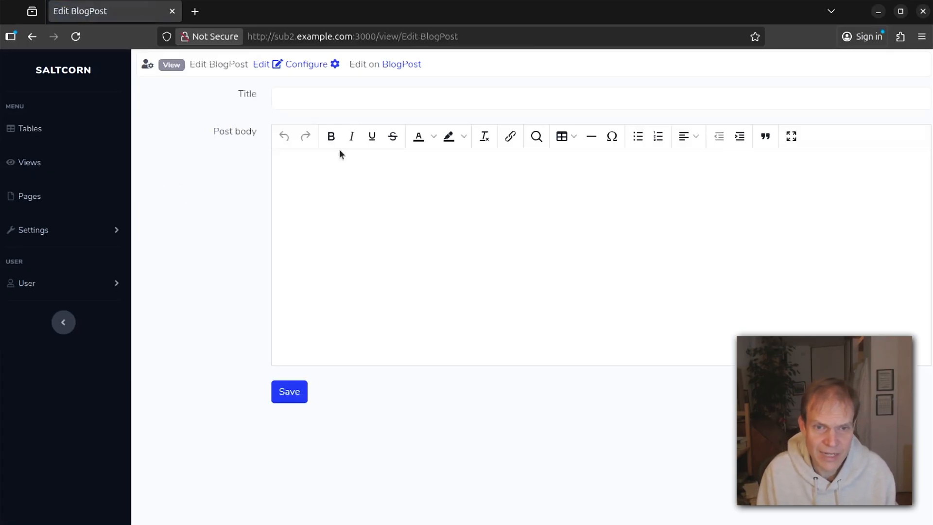
left_click(320, 97)
type("My second p")
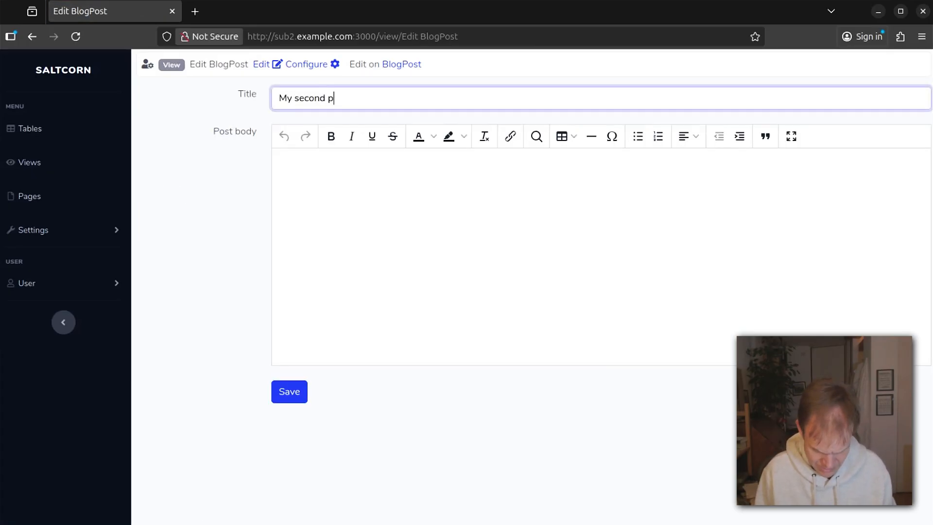
type("ost")
left_click(331, 184)
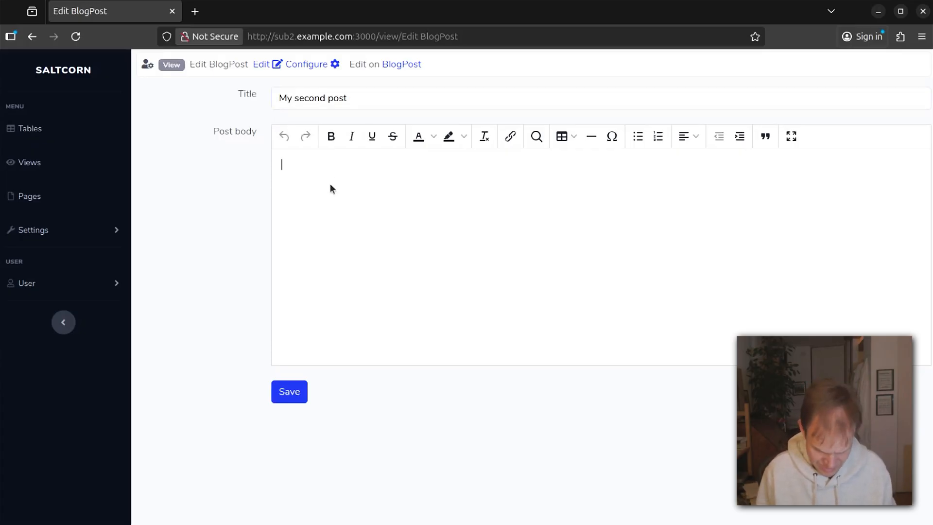
type("So this is my second a")
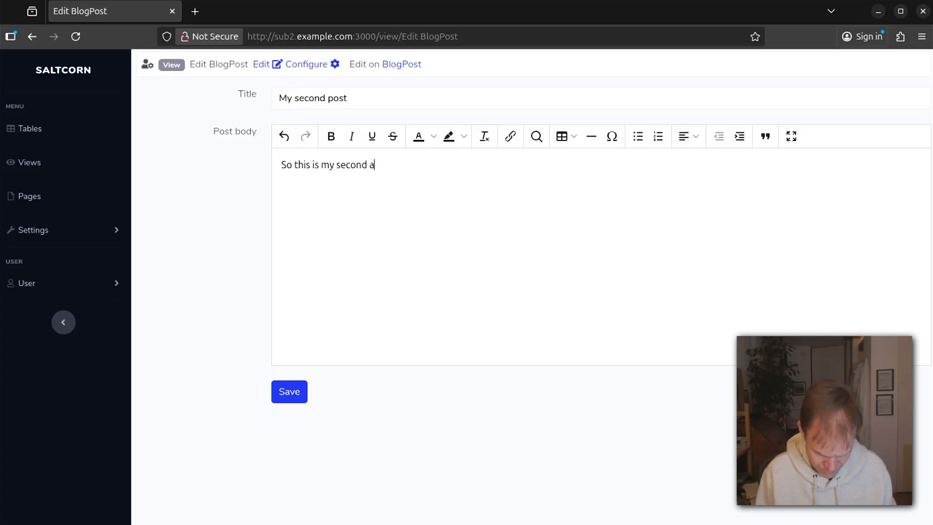
type("nd most exciting post")
left_click(290, 390)
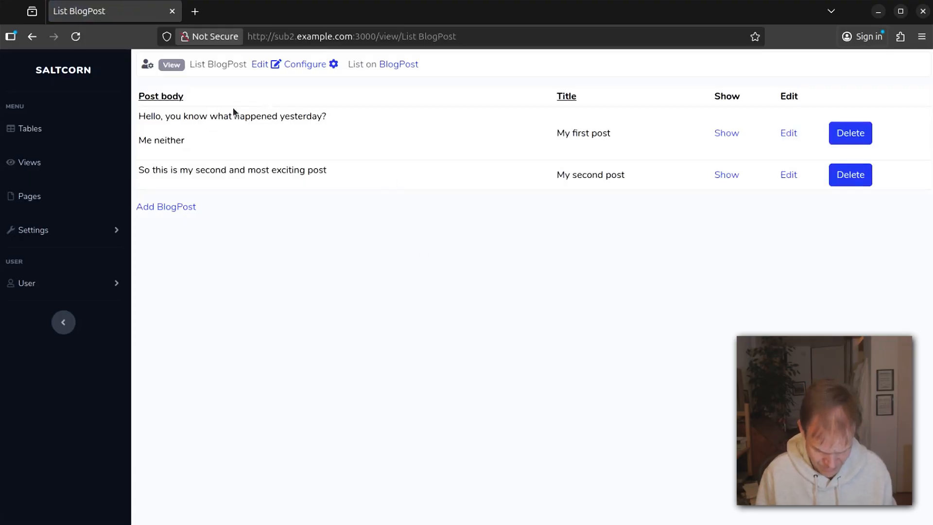
Add Posts feed to the menu from its BlogPost table actions, then open it from the sidebar.
left_click(411, 64)
scroll(306, 382, "down", 3)
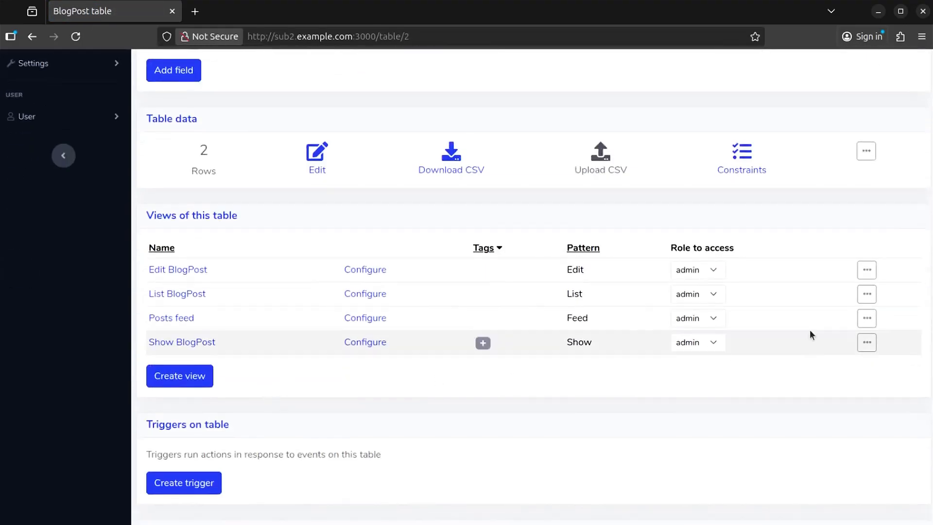
left_click(862, 318)
left_click(838, 378)
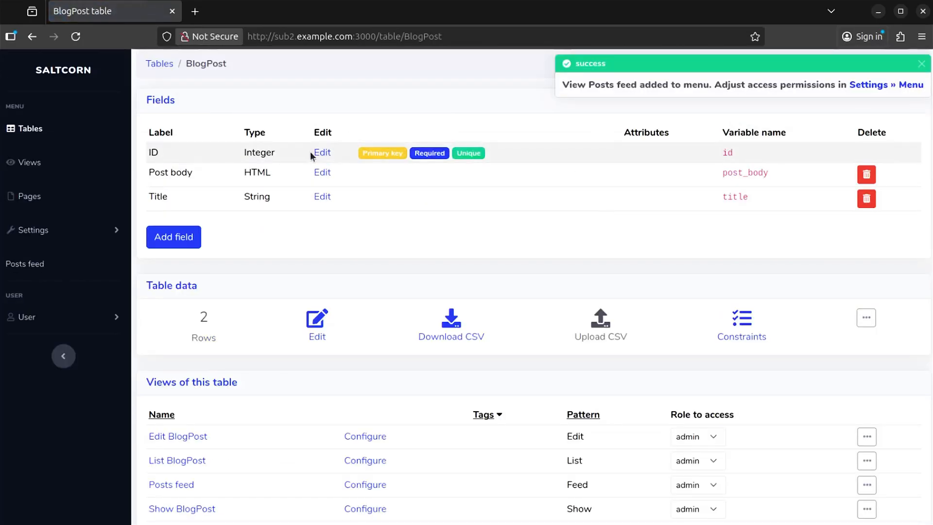
left_click(24, 264)
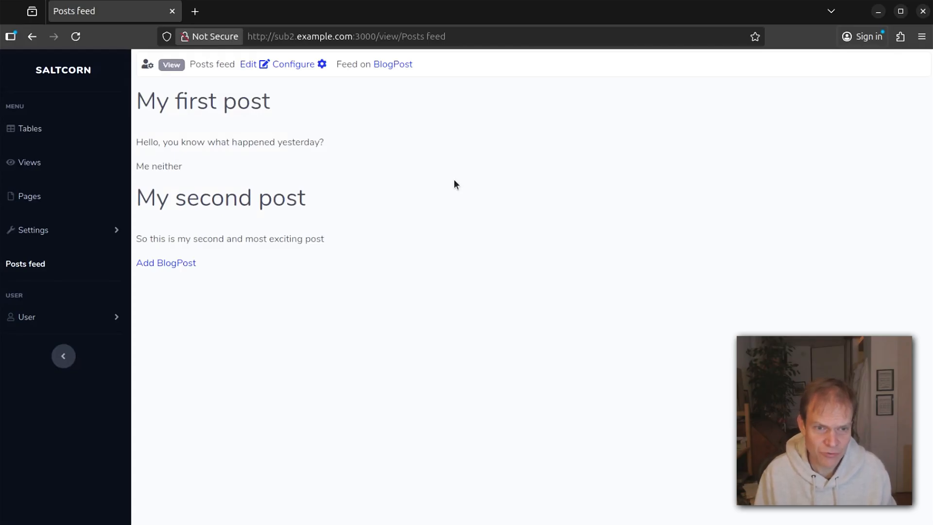
Log in as the second user from the Users and security settings.
left_click(68, 230)
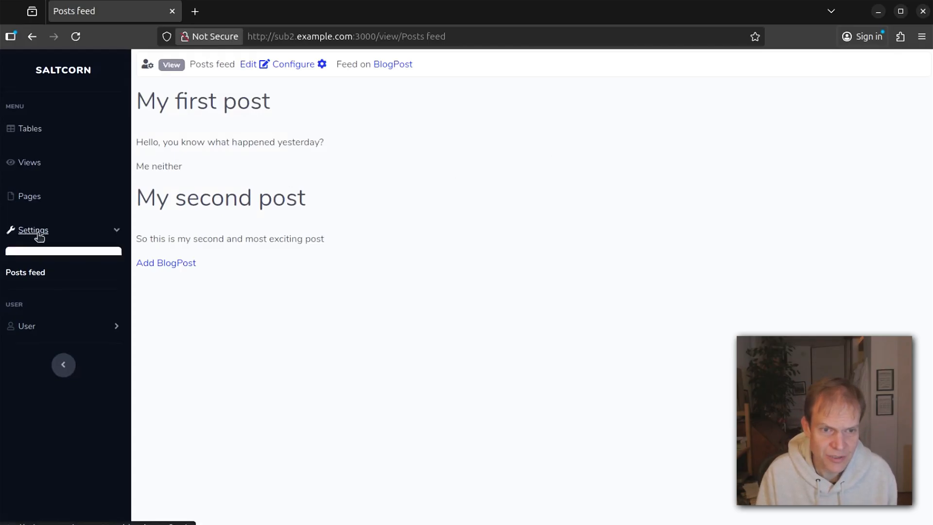
left_click(94, 311)
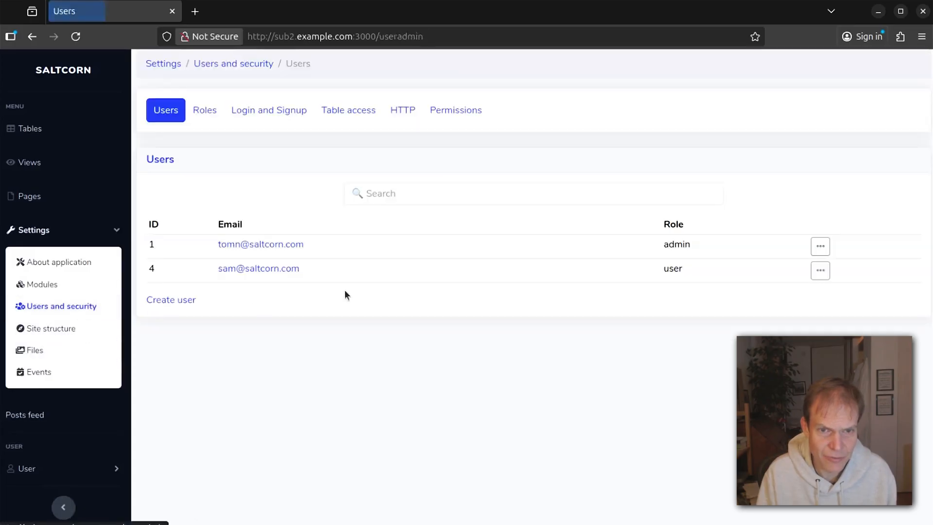
left_click(820, 270)
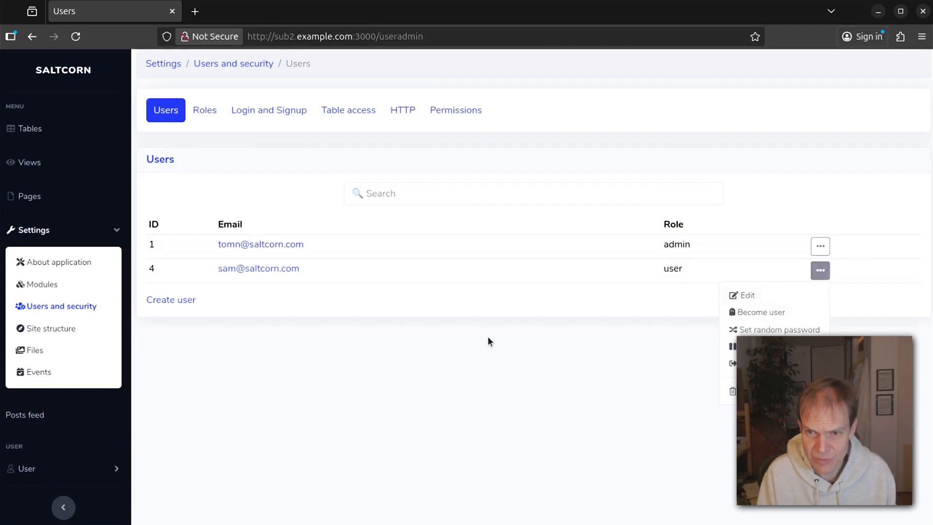
left_click(767, 315)
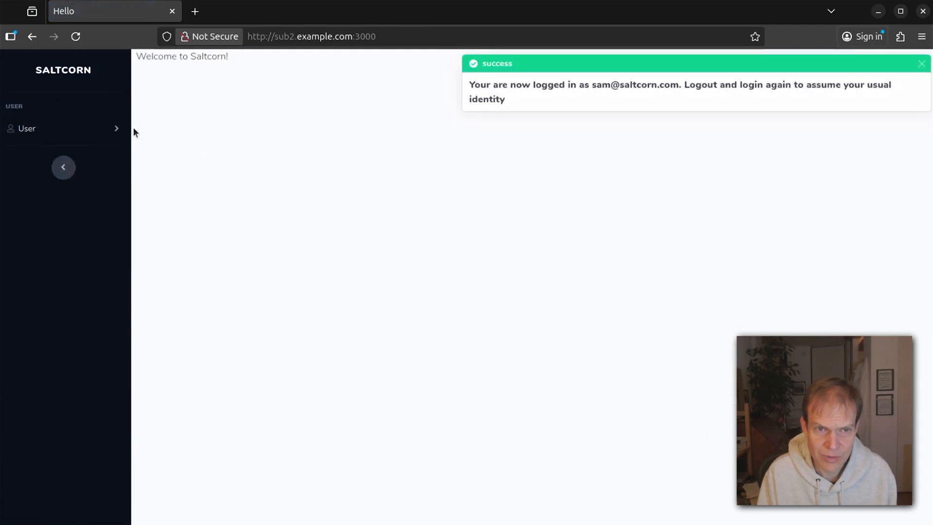
Log out and sign back in as the administrator with the autofilled credentials.
left_click(66, 137)
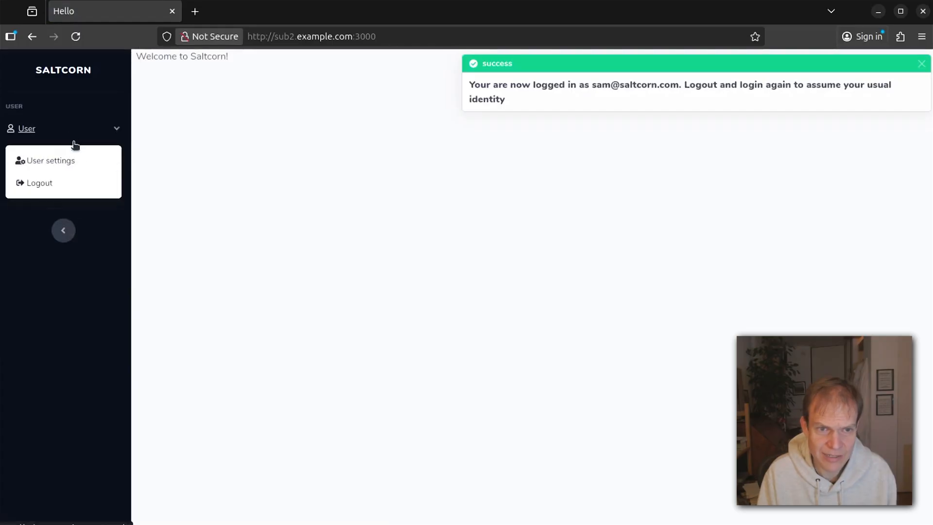
left_click(55, 185)
left_click(258, 168)
left_click(201, 249)
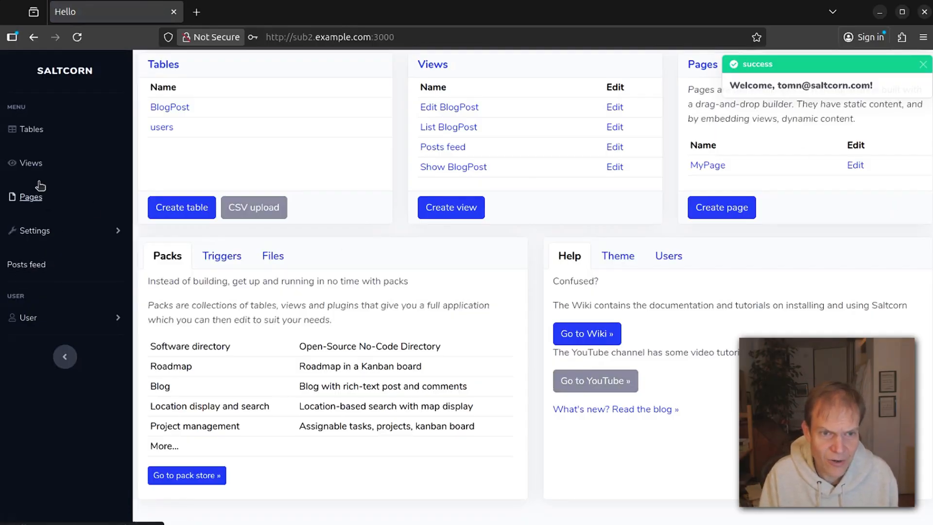
Look through the Views and Pages lists, then go to the Tables list.
left_click(35, 162)
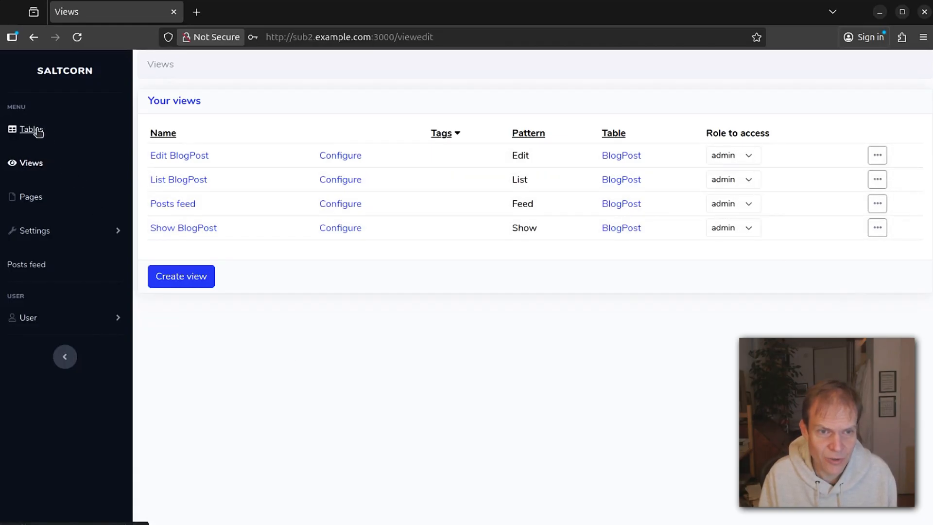
left_click(31, 198)
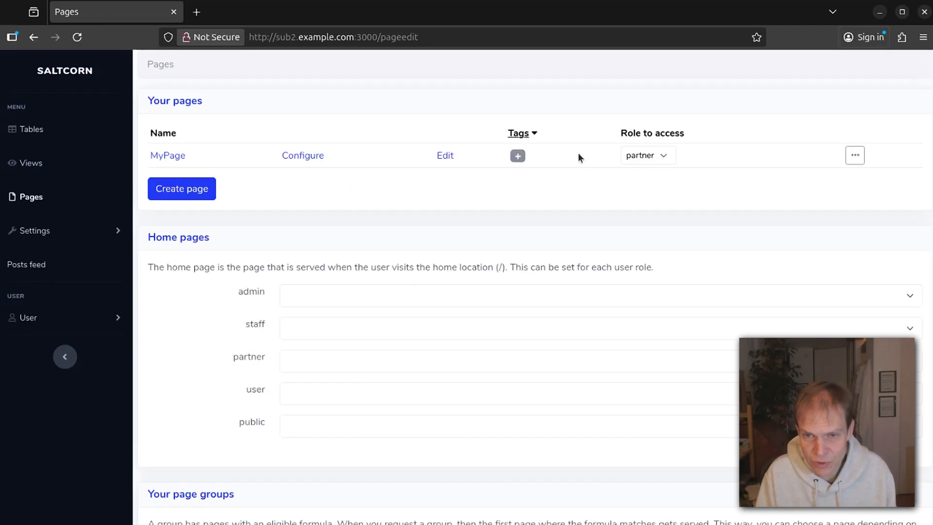
left_click(49, 163)
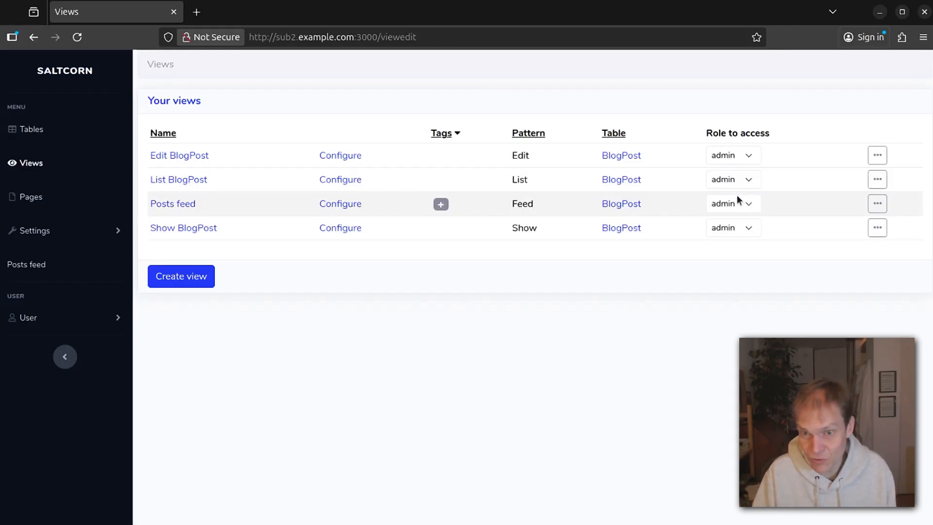
left_click(59, 123)
On the BlogPost table, set minimum role to read to public and to write to partner.
left_click(169, 158)
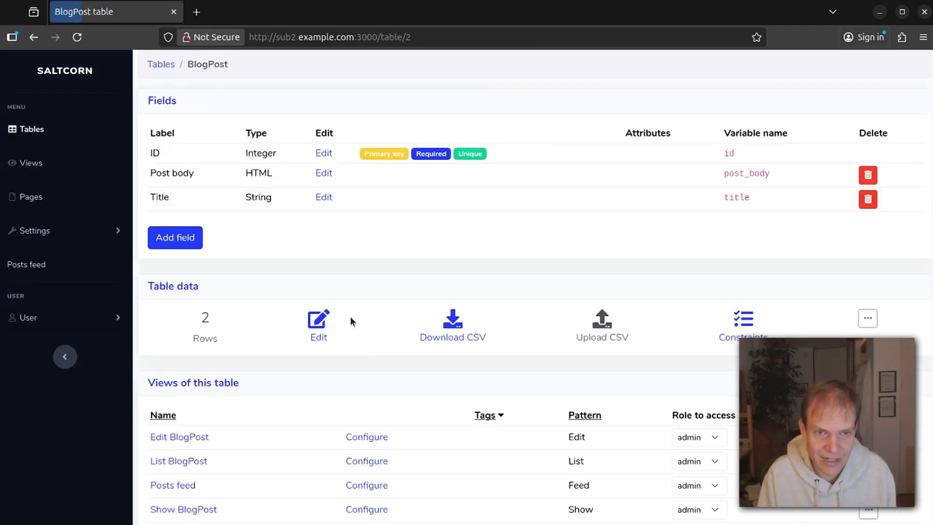
scroll(351, 322, "down", 8)
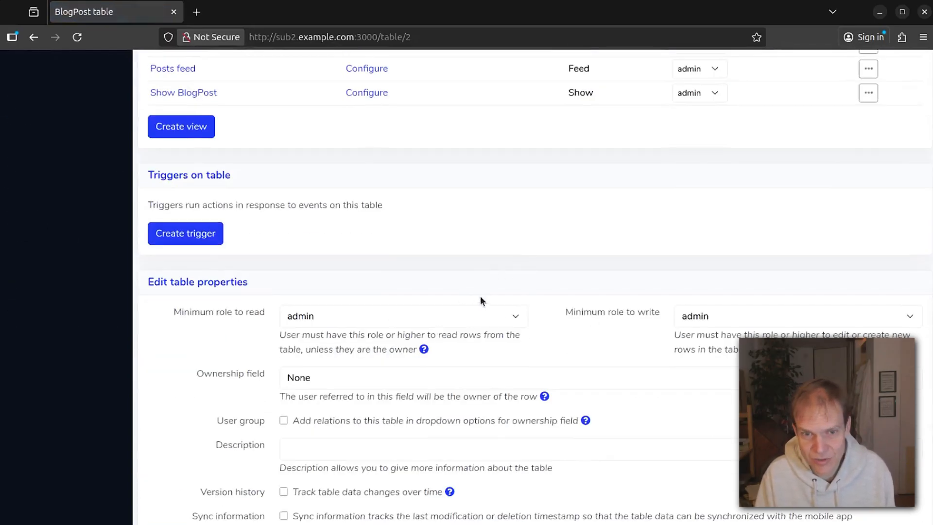
scroll(481, 292, "up", 8)
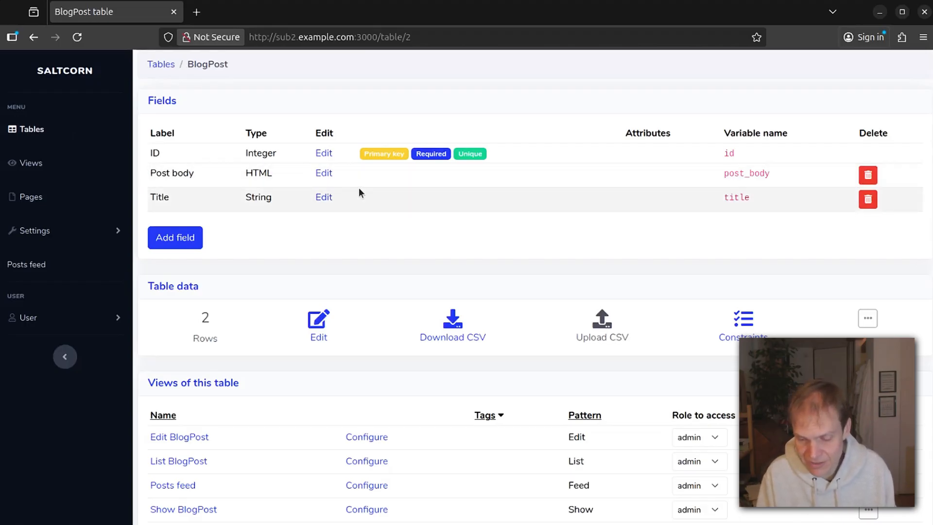
scroll(359, 193, "down", 3)
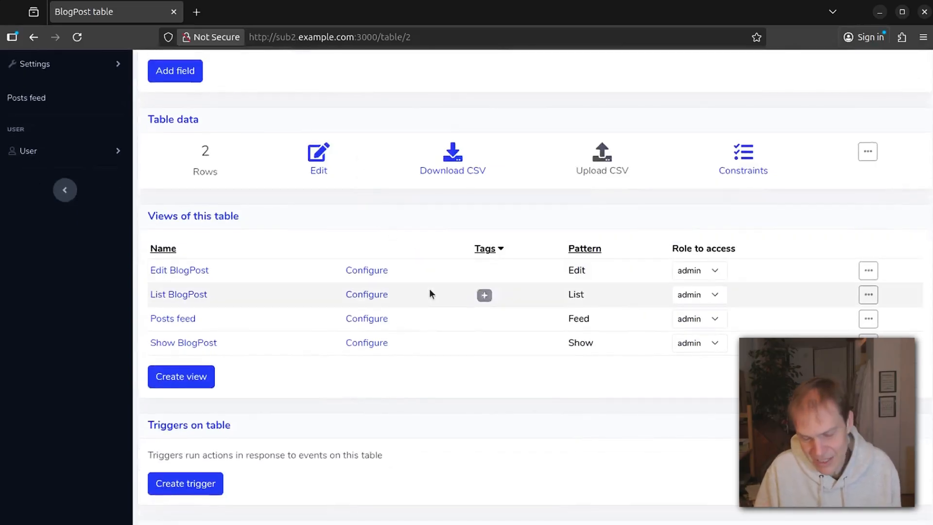
scroll(430, 290, "down", 5)
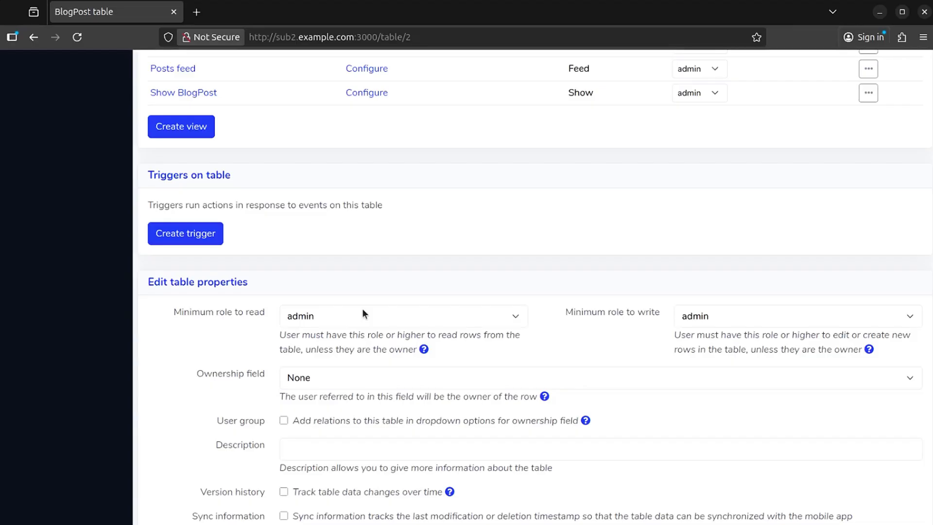
left_click(388, 314)
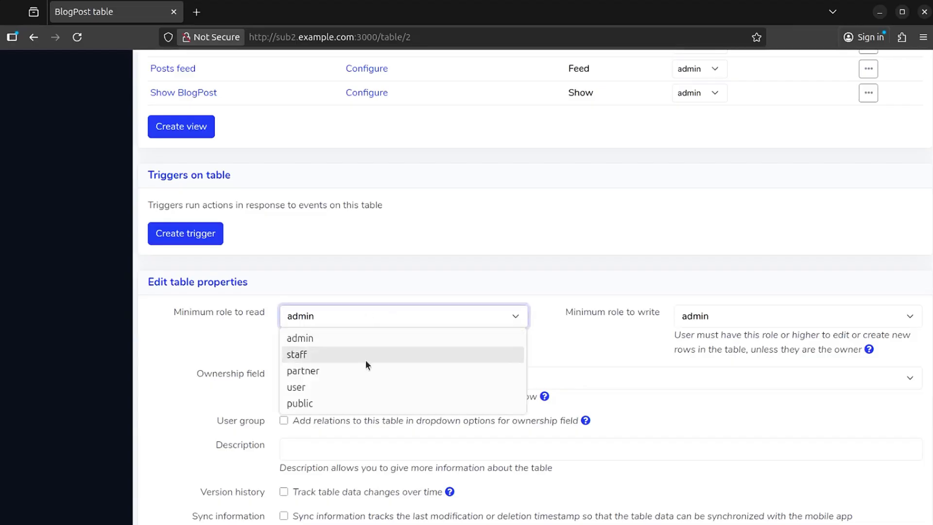
left_click(320, 404)
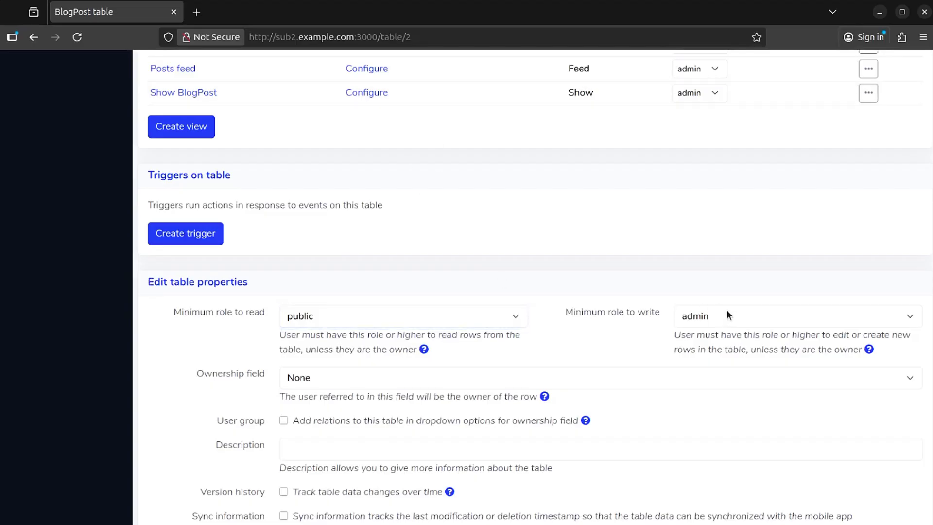
left_click(742, 316)
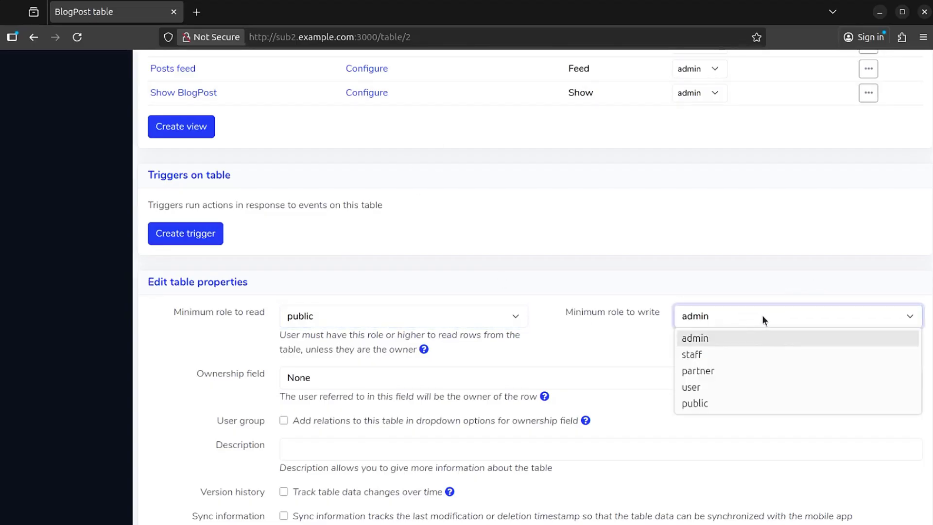
left_click(770, 369)
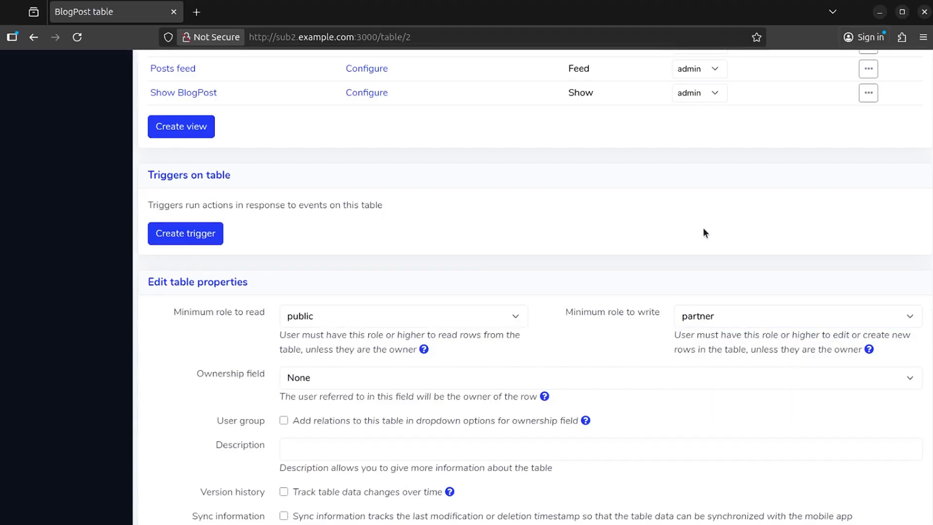
scroll(575, 222, "up", 3)
scroll(687, 241, "down", 3)
scroll(687, 240, "up", 3)
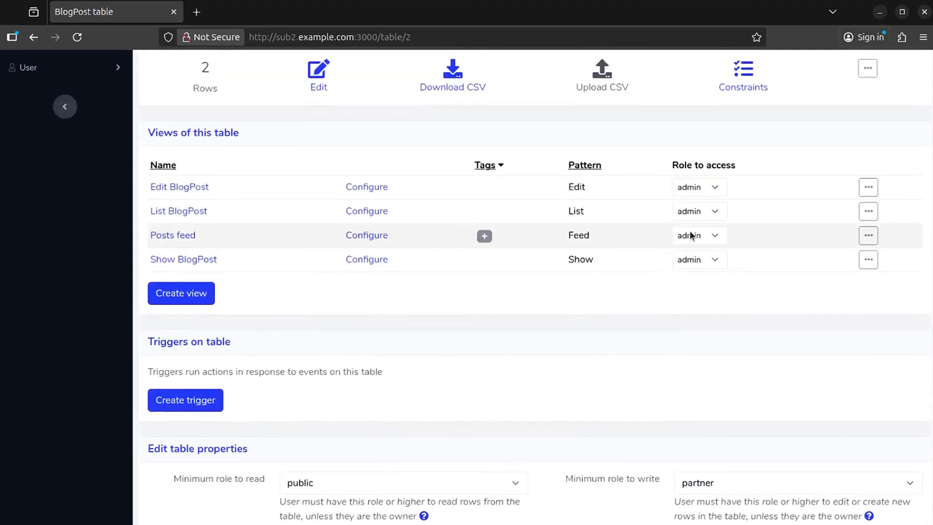
Restrict the Edit BlogPost view's access role to partner.
left_click(716, 182)
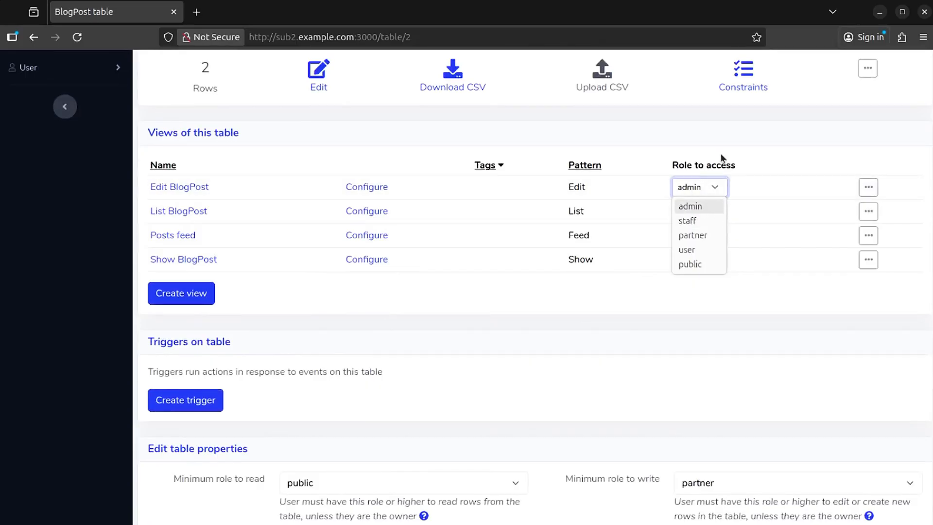
left_click(721, 130)
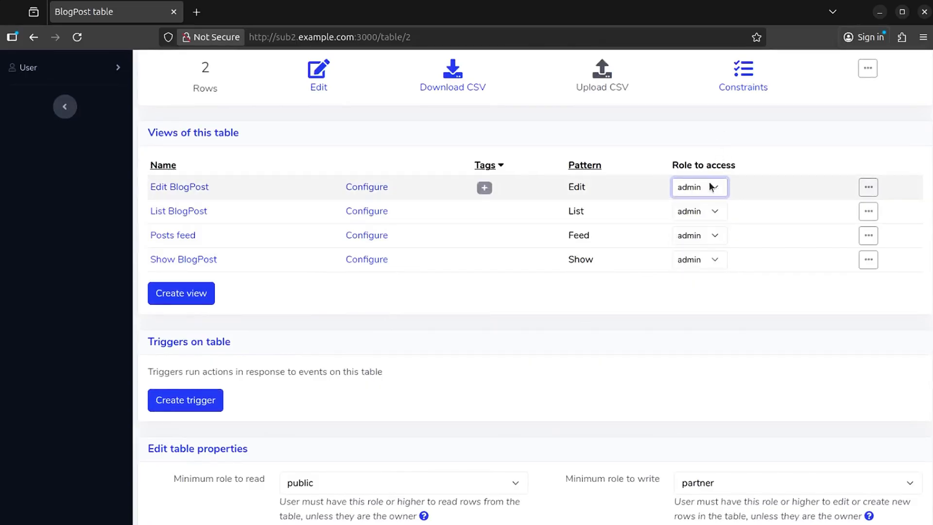
scroll(821, 290, "down", 2)
scroll(821, 291, "up", 2)
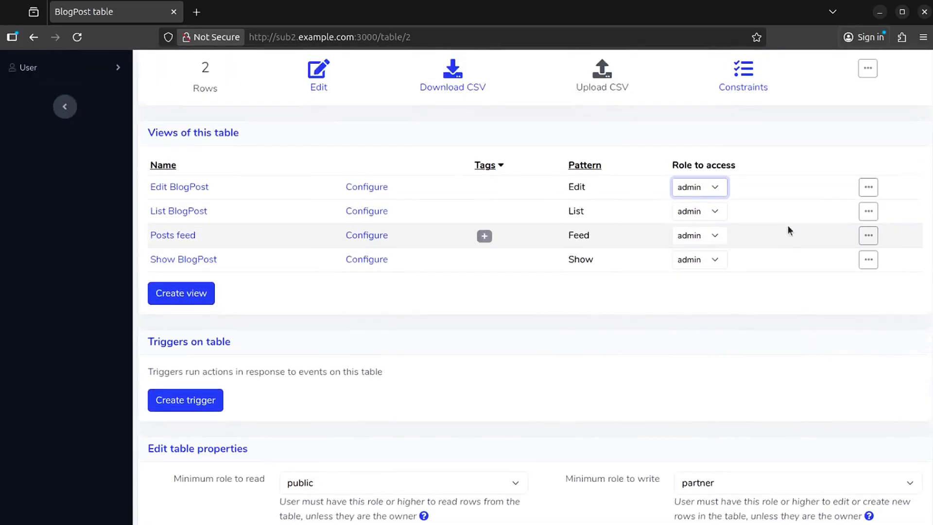
left_click(709, 188)
left_click(717, 235)
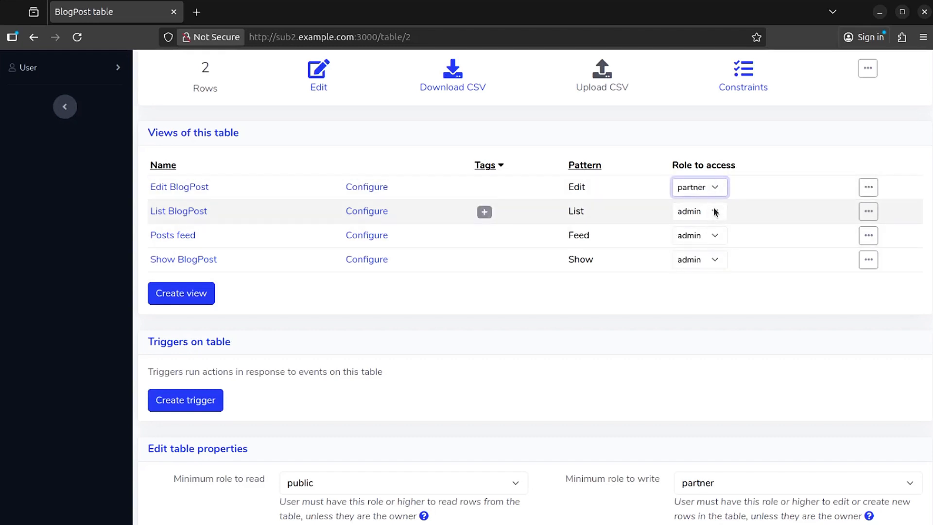
Make the Posts feed and Show BlogPost views accessible to the public.
left_click(707, 236)
left_click(690, 310)
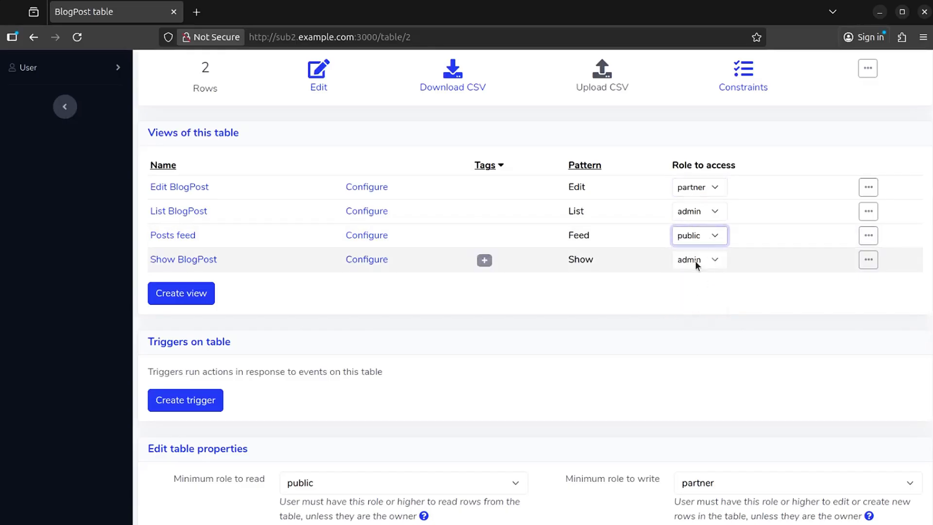
left_click(695, 260)
left_click(698, 334)
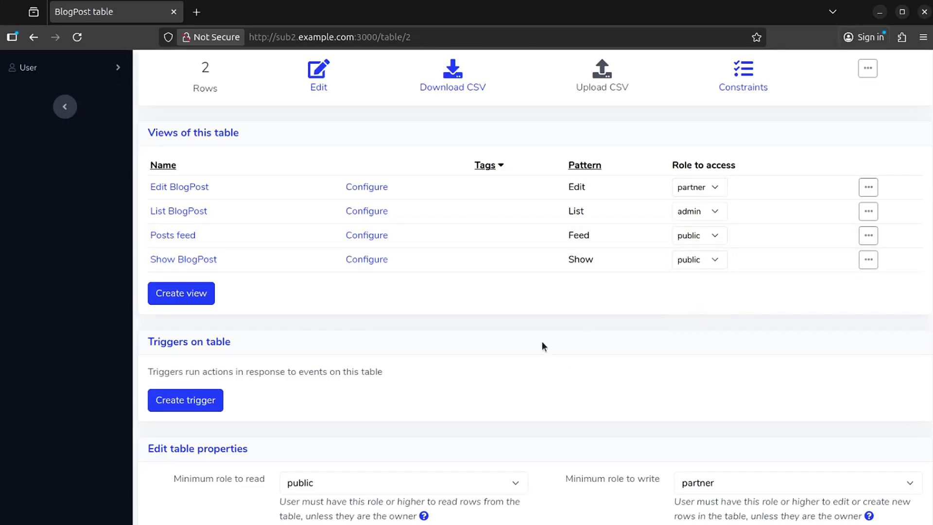
scroll(287, 214, "up", 5)
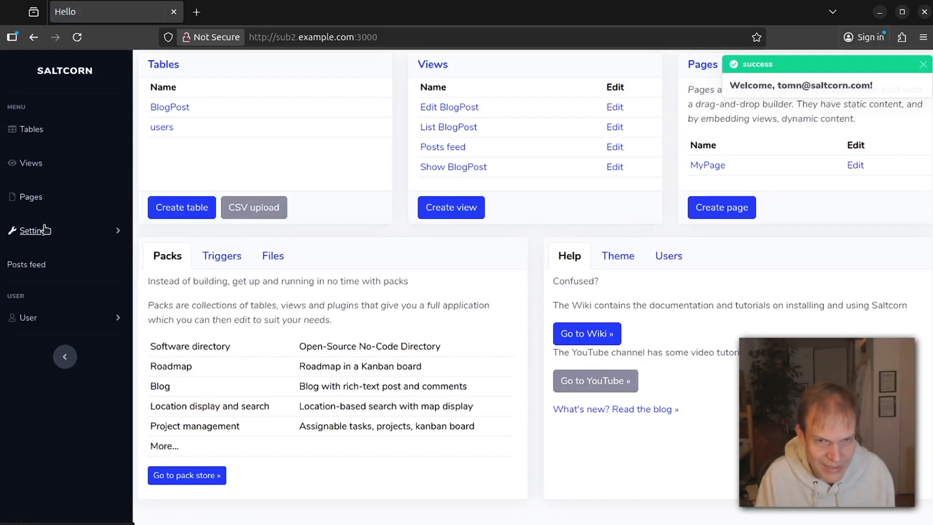
Create a page named 'PublicHome' with minimum role public and save it.
left_click(30, 196)
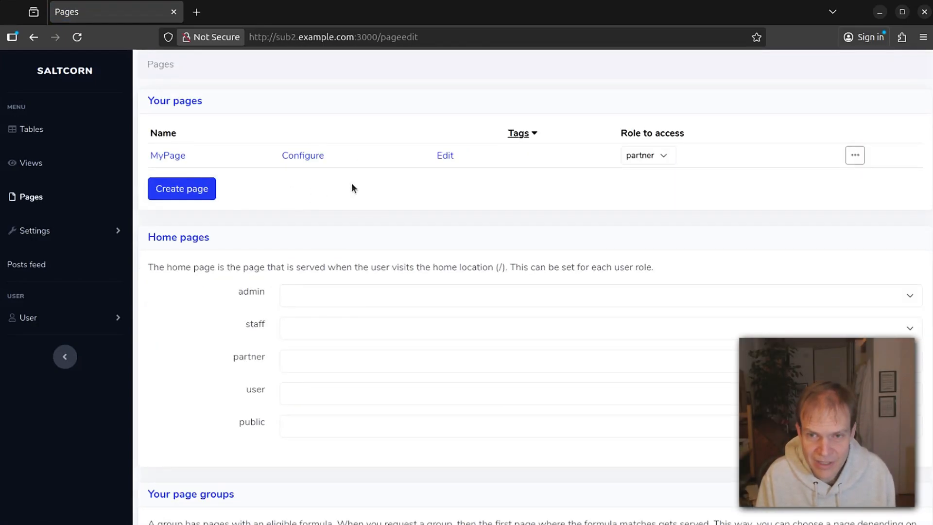
left_click(183, 185)
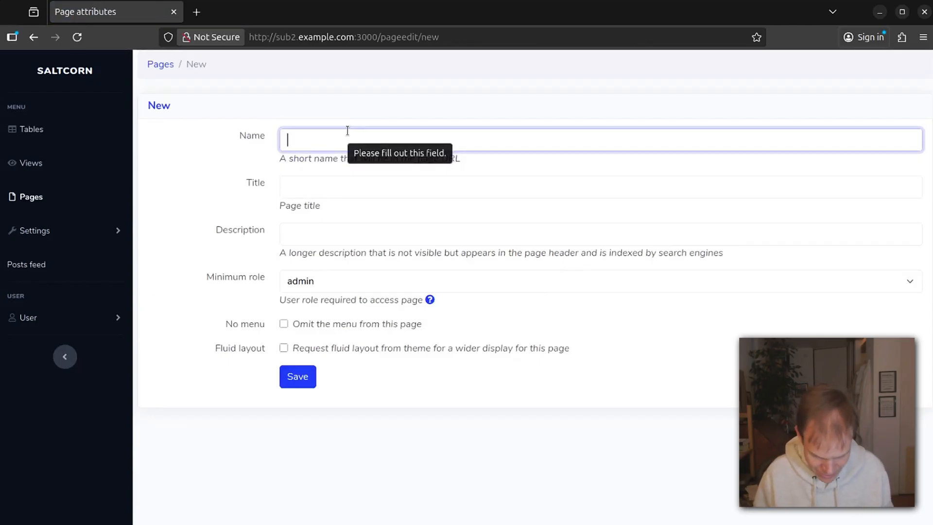
type("ublicHome")
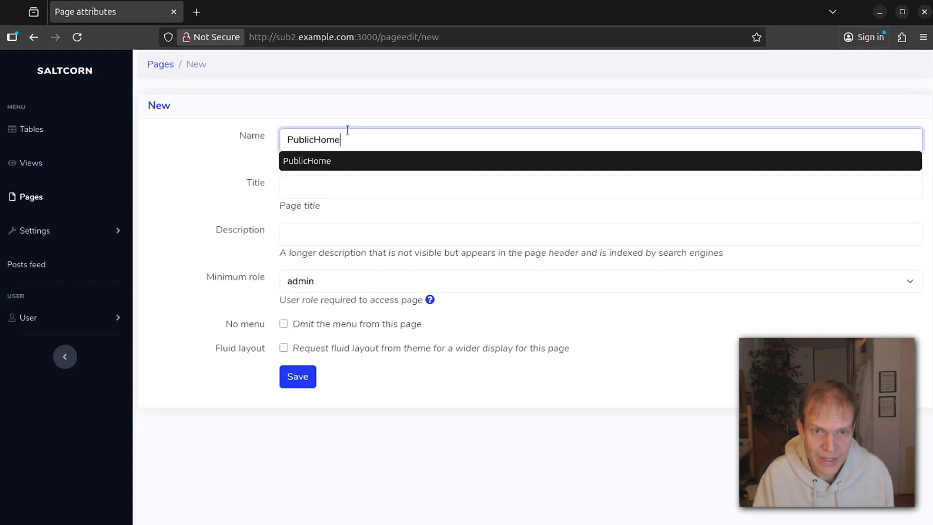
left_click(183, 109)
left_click(339, 281)
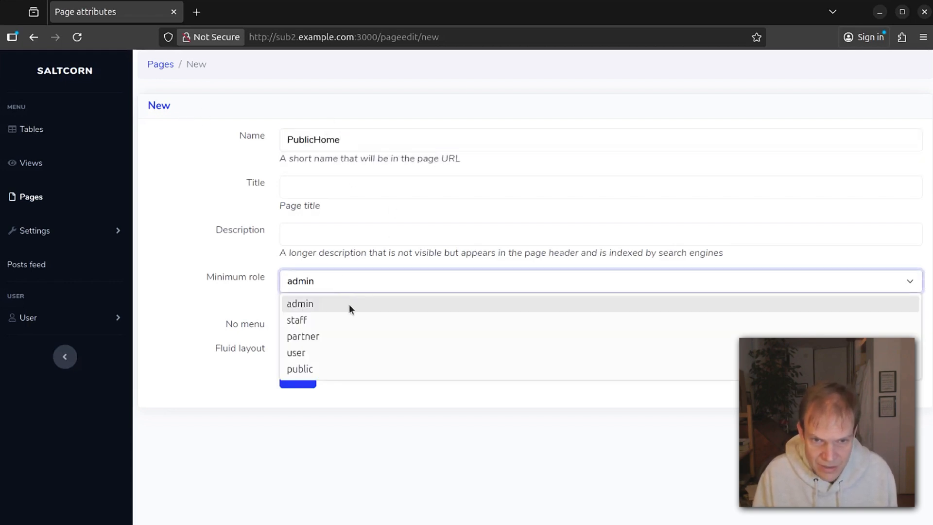
left_click(362, 375)
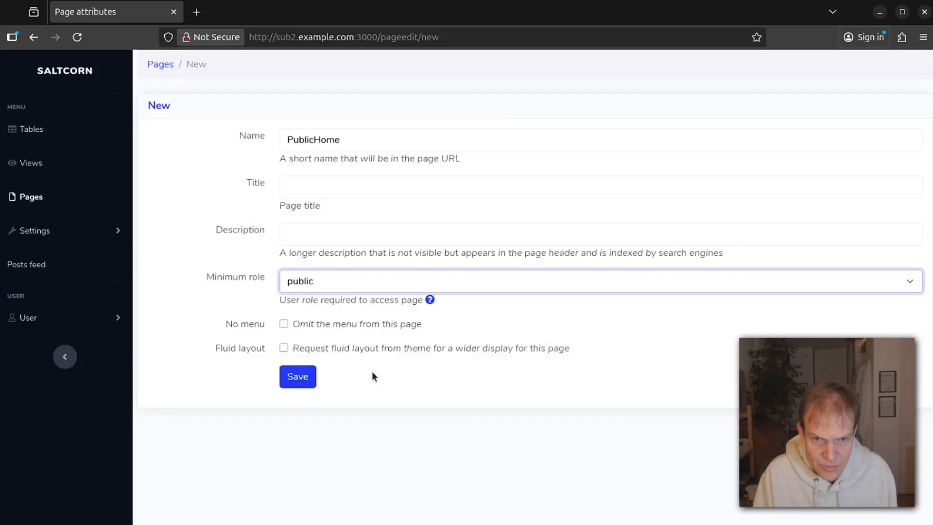
left_click(297, 377)
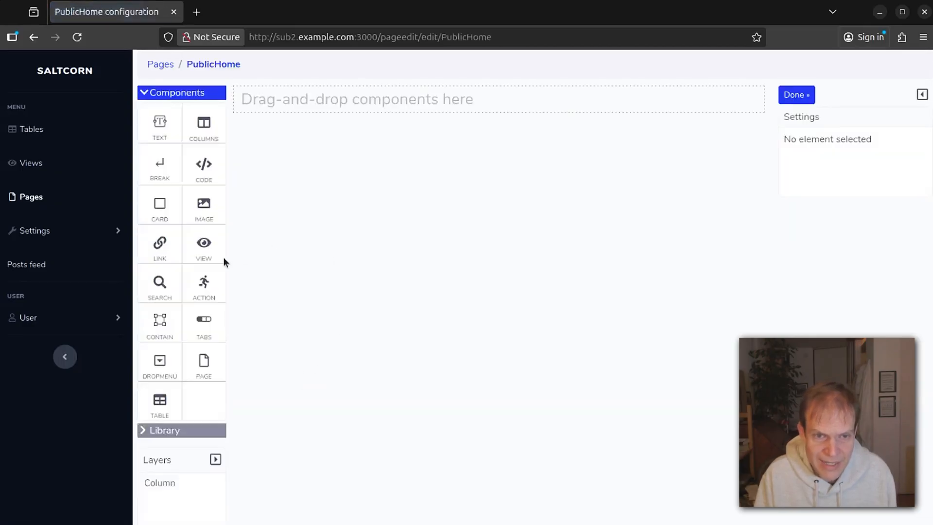
Embed the Posts feed view on the empty PublicHome page.
left_click_drag(213, 246, 368, 85)
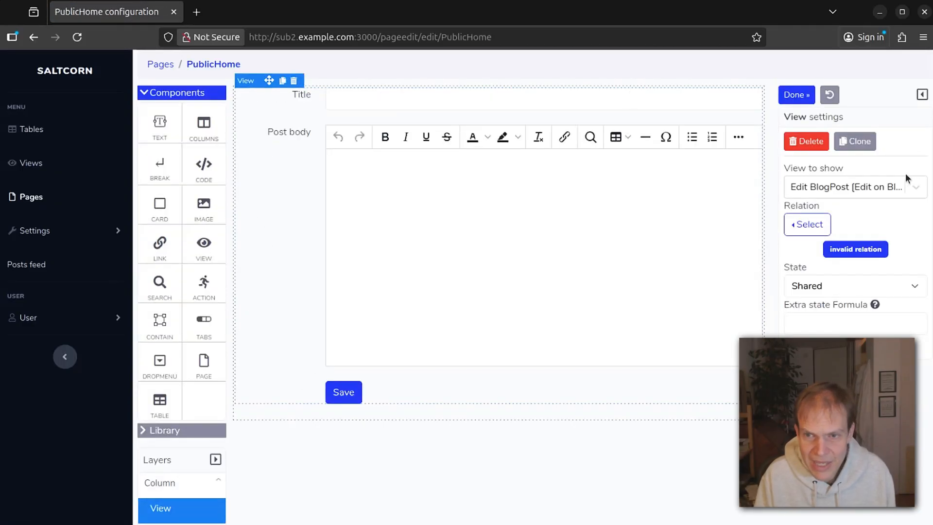
left_click(857, 185)
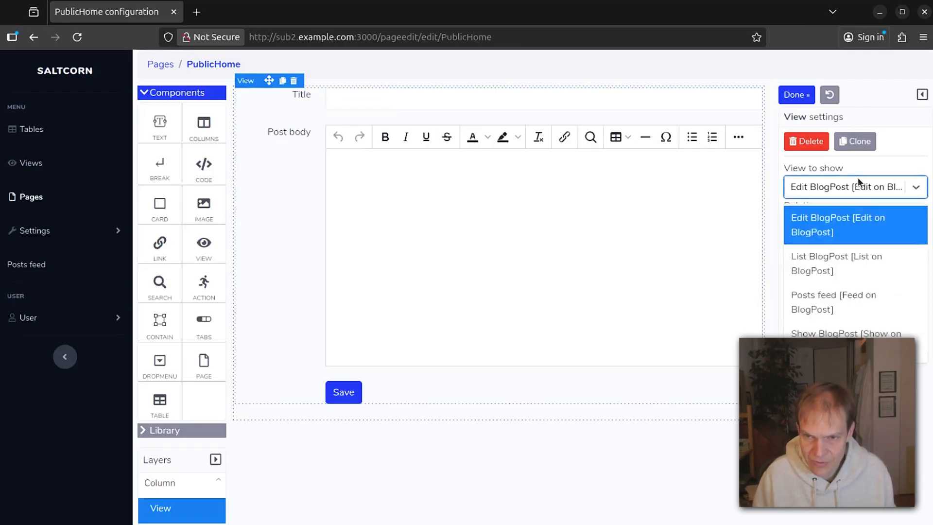
left_click(837, 305)
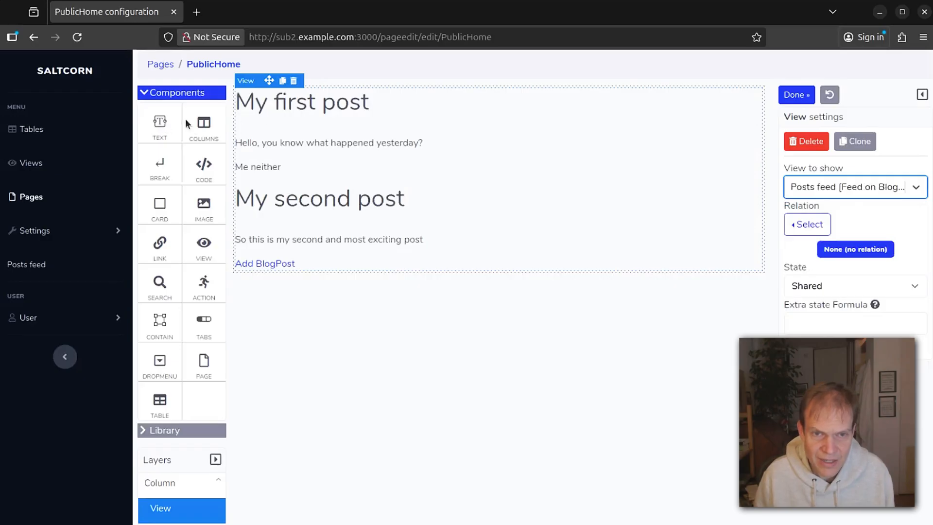
Add an H1 heading reading 'The world's best blog' above the feed.
left_click_drag(175, 130, 336, 86)
left_click(276, 93)
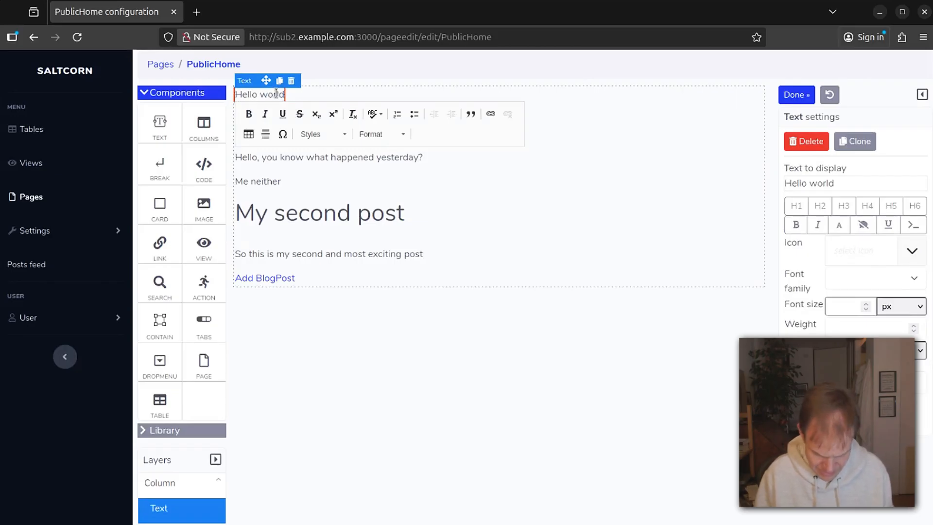
key("Home")
type("The")
key("shift+End")
key("Delete")
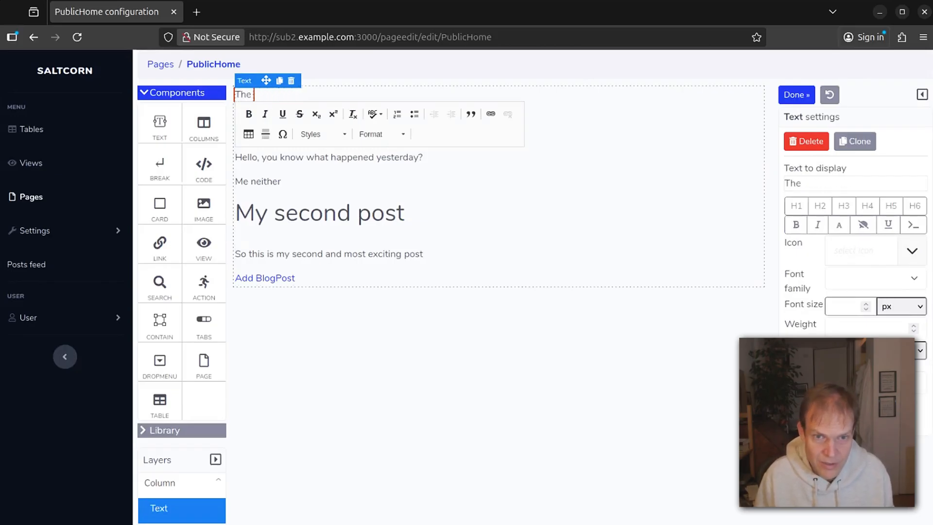
type("world")
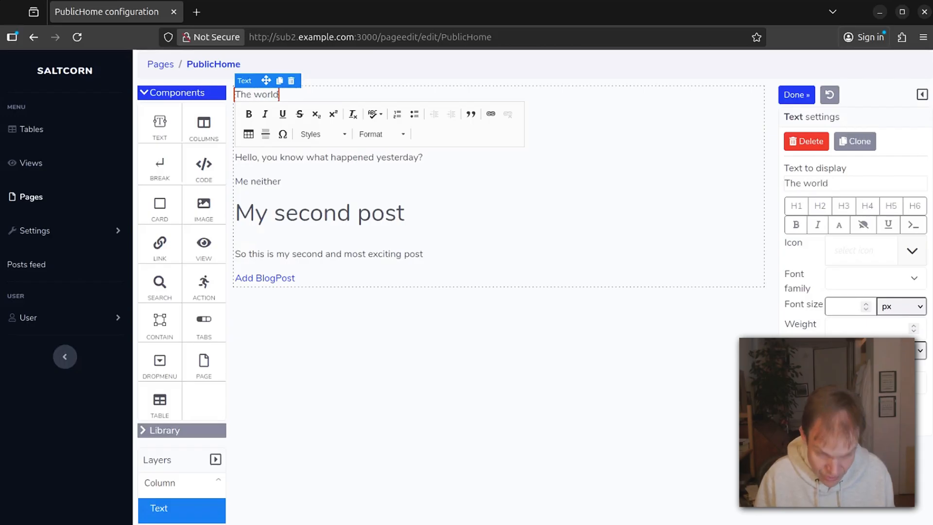
type("\"s ")
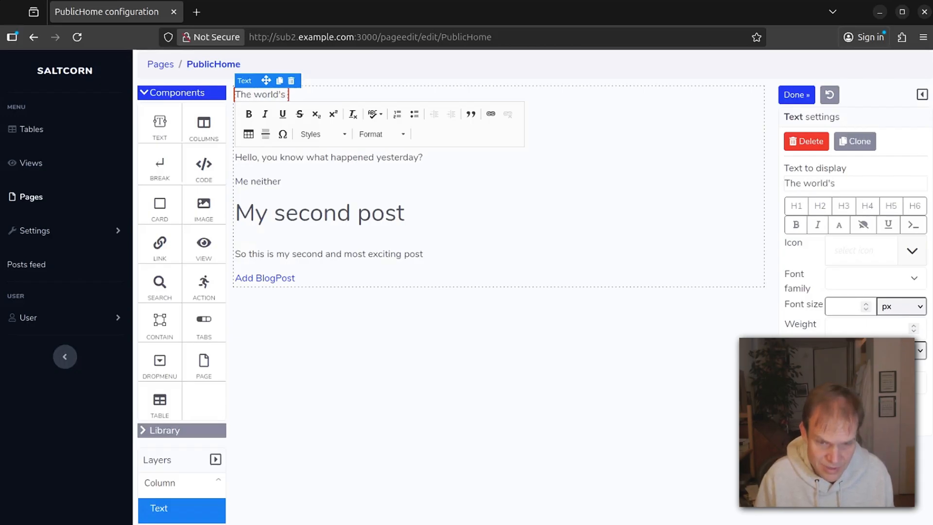
type("best blog")
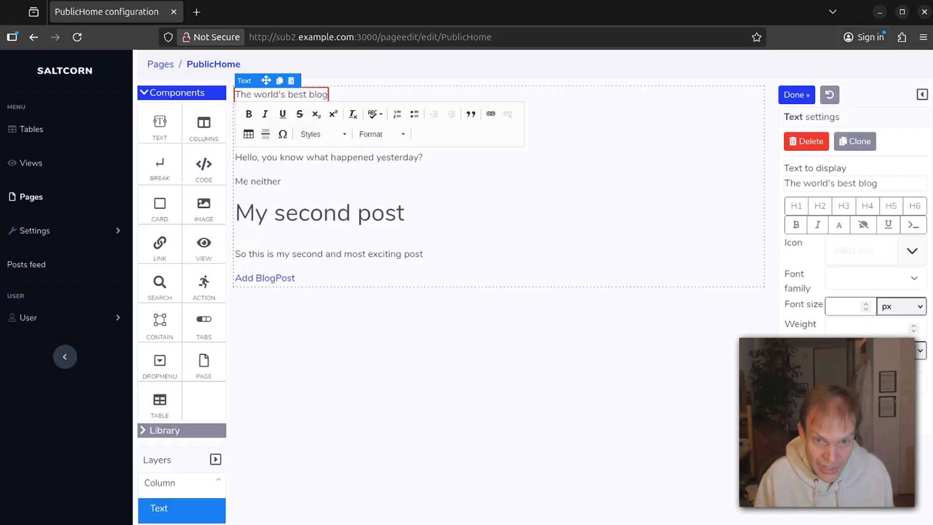
left_click(354, 65)
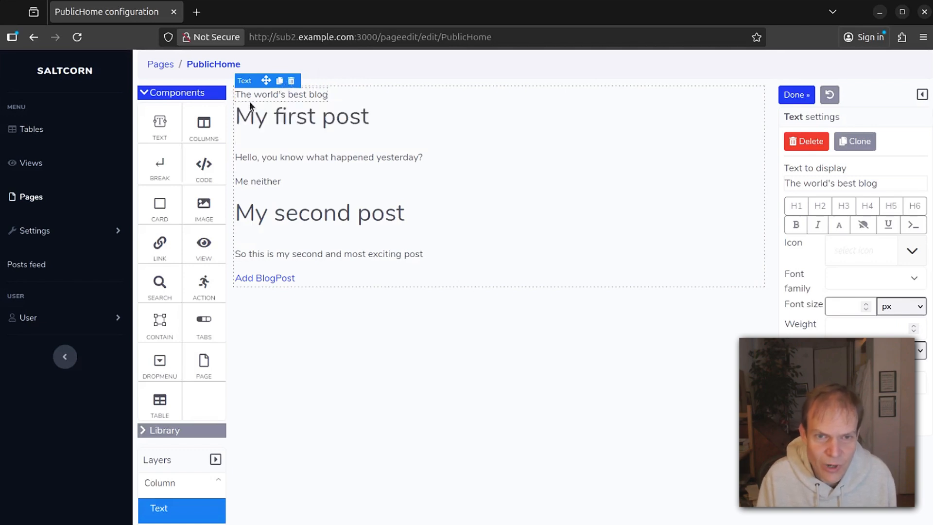
left_click(271, 96)
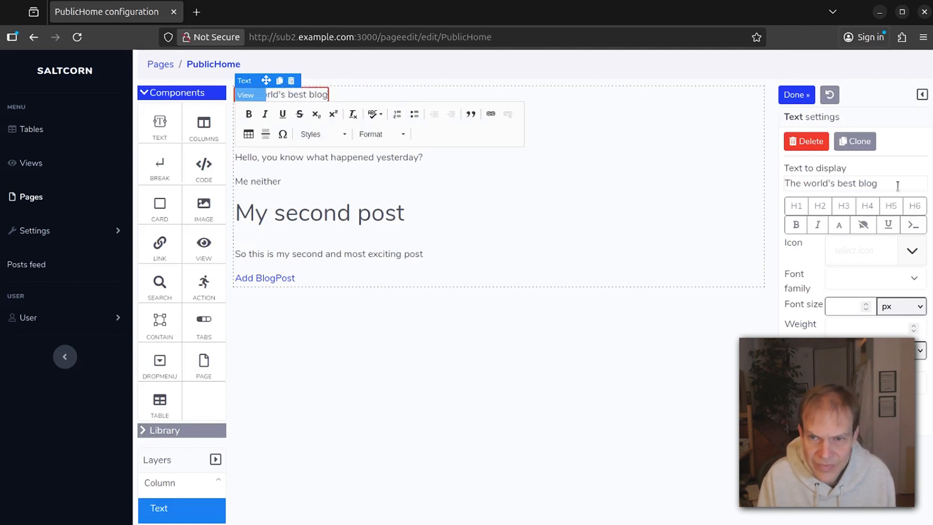
left_click(799, 208)
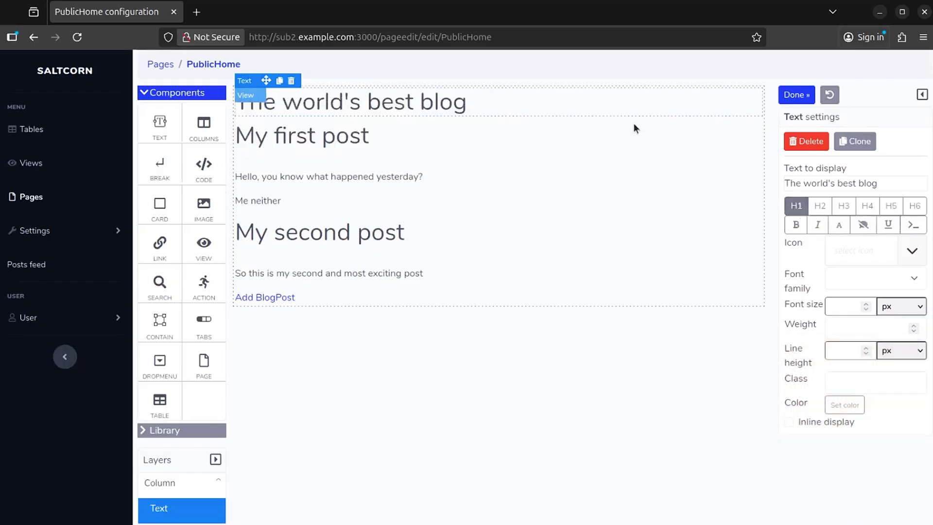
Set the post Title to H2 in the Show BlogPost layout and reload the page editor.
left_click(298, 135)
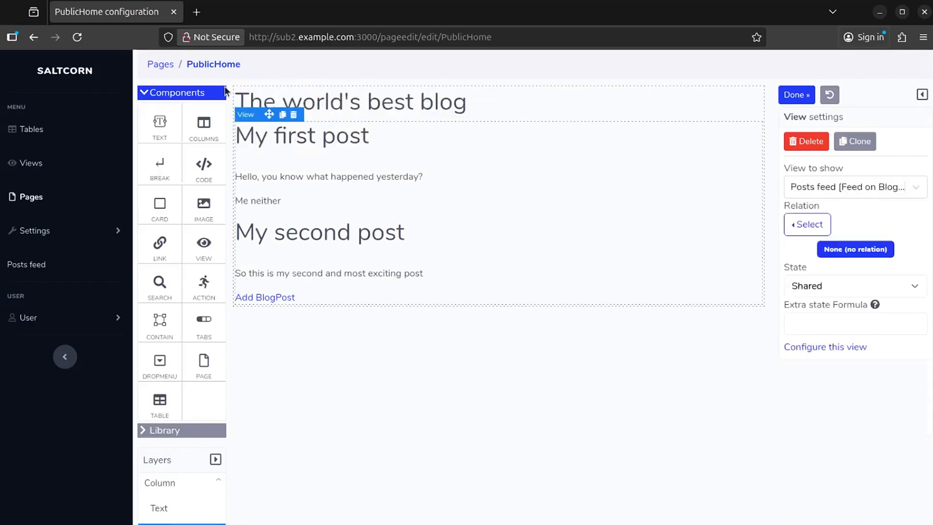
left_click(828, 347)
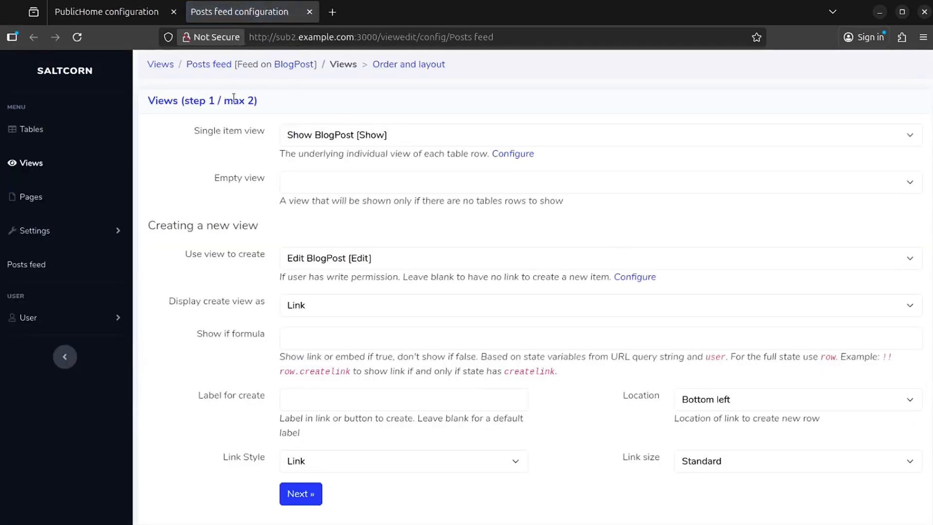
left_click(512, 154)
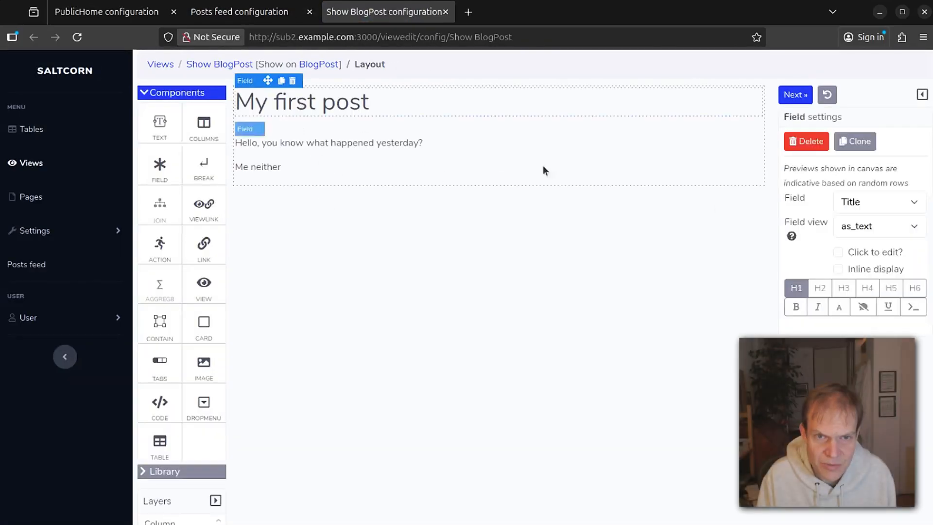
left_click(820, 288)
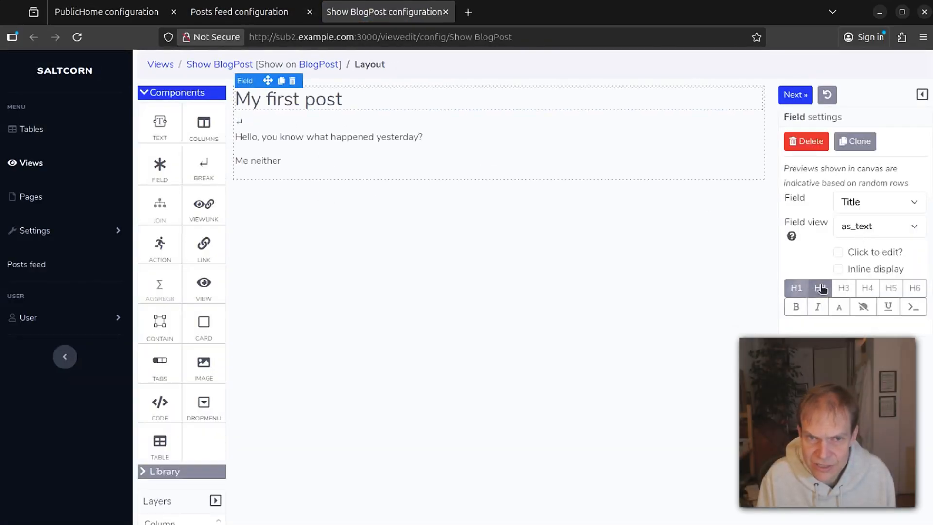
left_click(150, 16)
left_click(77, 37)
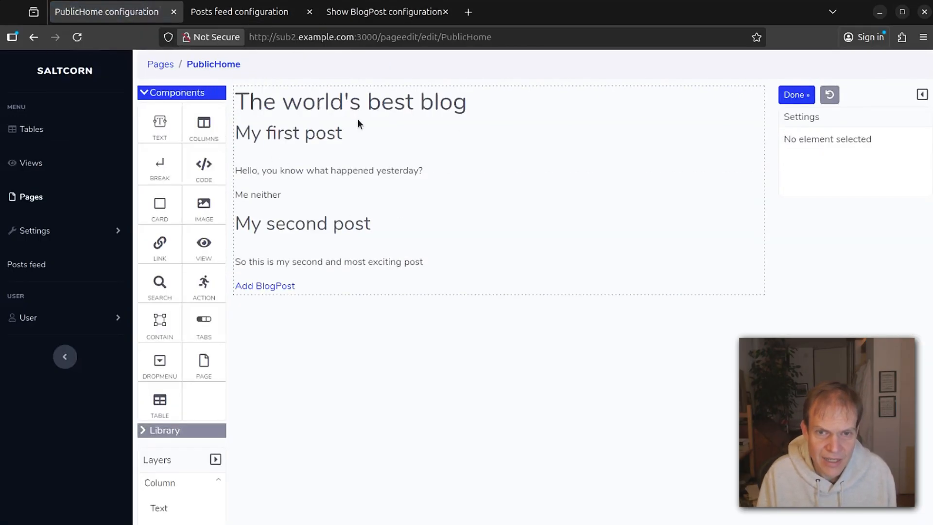
Set PublicHome as the home page for the public role.
left_click(161, 64)
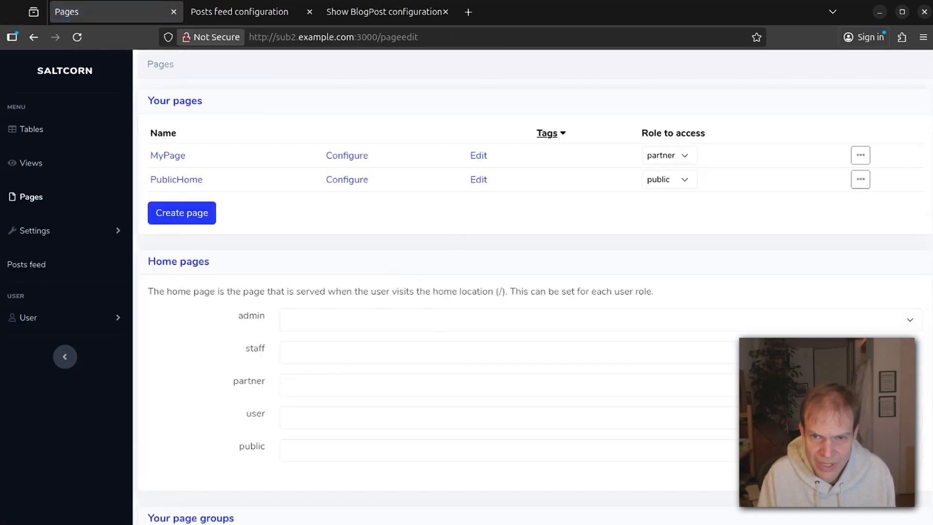
scroll(420, 326, "down", 3)
left_click(354, 369)
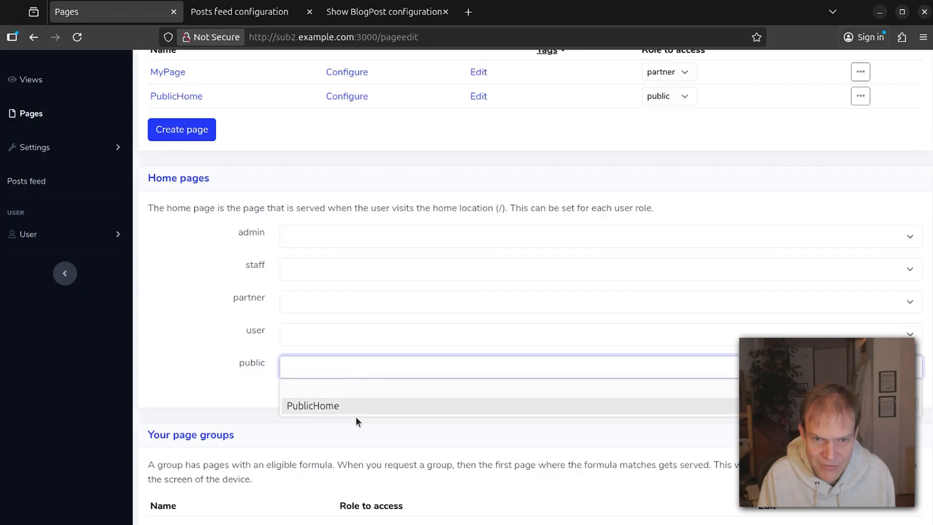
left_click(374, 406)
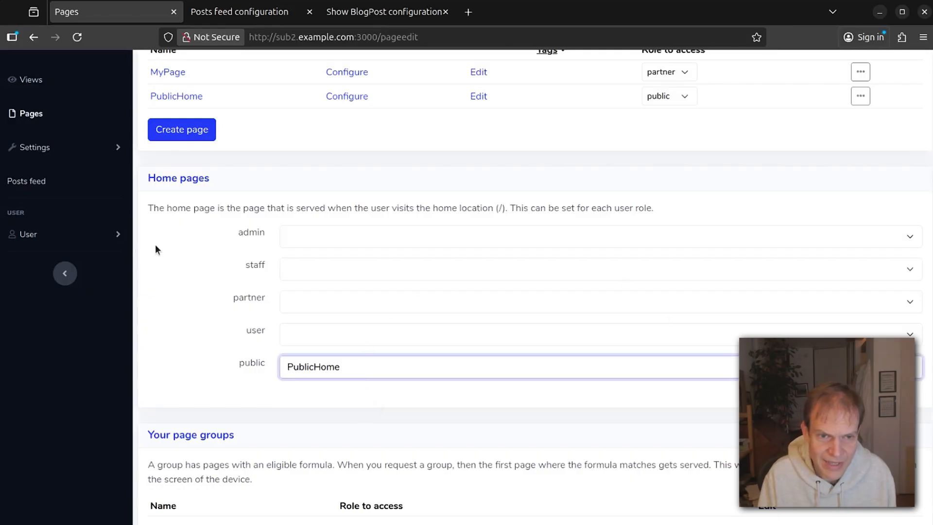
scroll(157, 243, "up", 3)
Log out of the admin account from the User section.
left_click(73, 233)
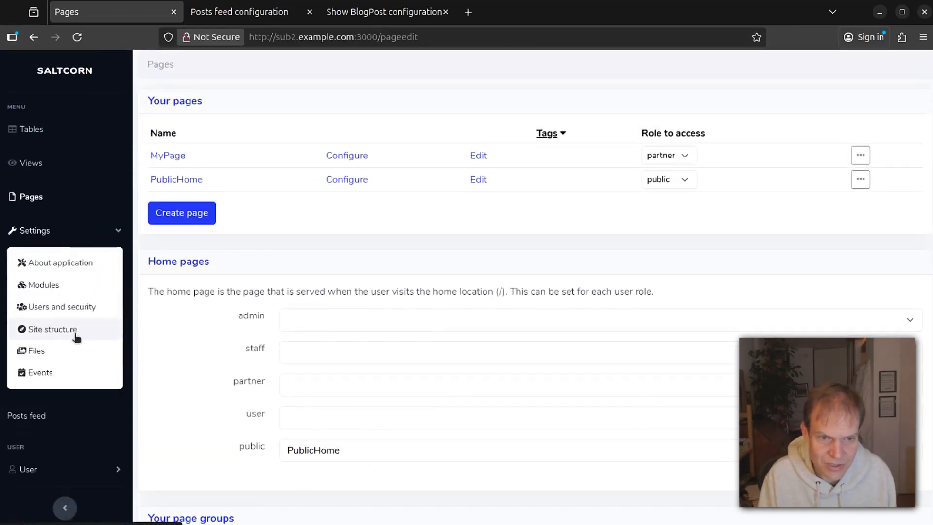
left_click(59, 469)
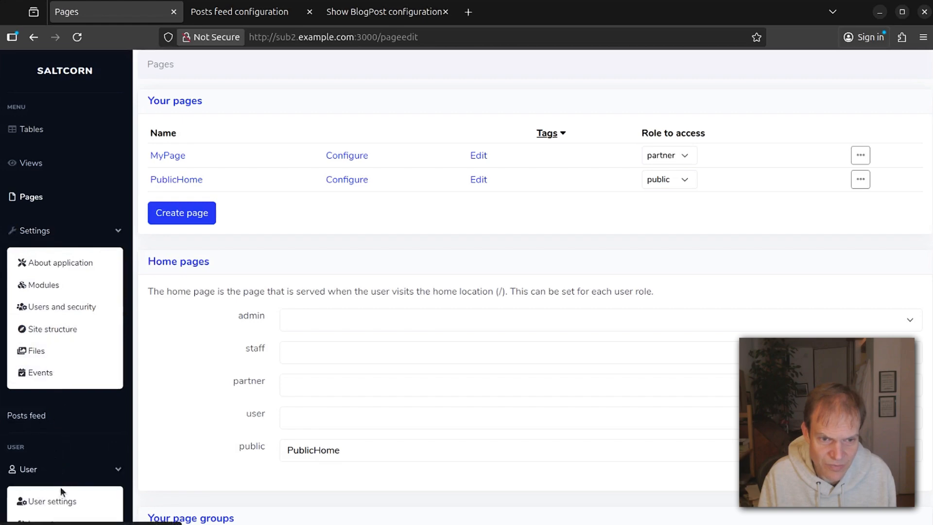
scroll(60, 486, "down", 3)
left_click(68, 418)
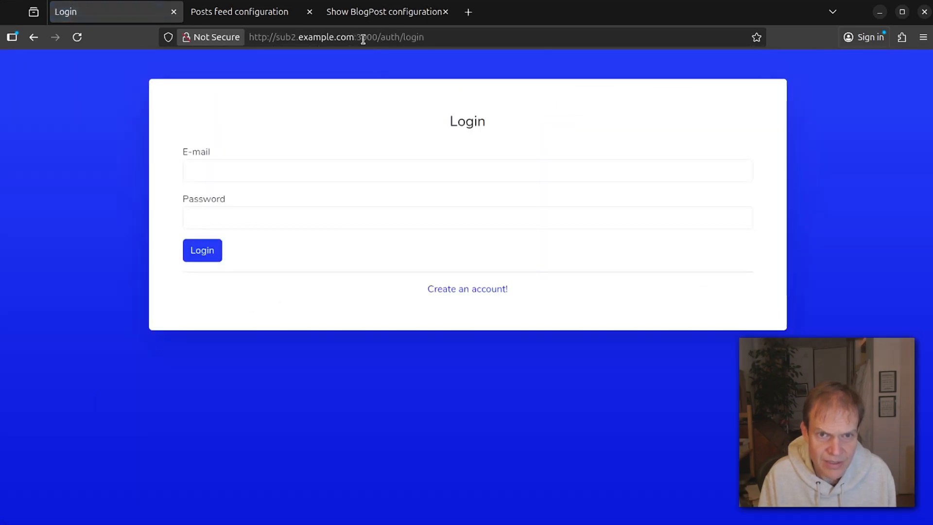
Load the site root as a logged-out visitor to see the blog home page.
left_click_drag(385, 39, 546, 41)
key("BackSpace")
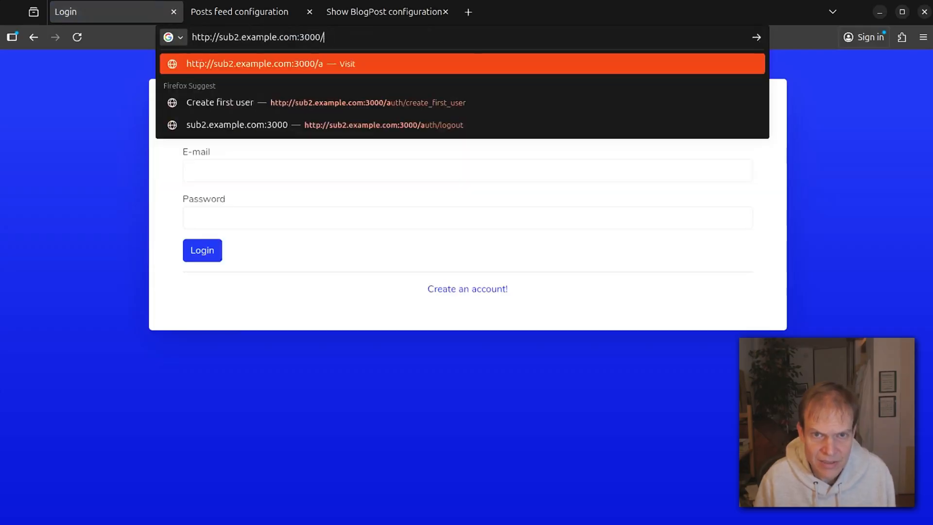
key("Return")
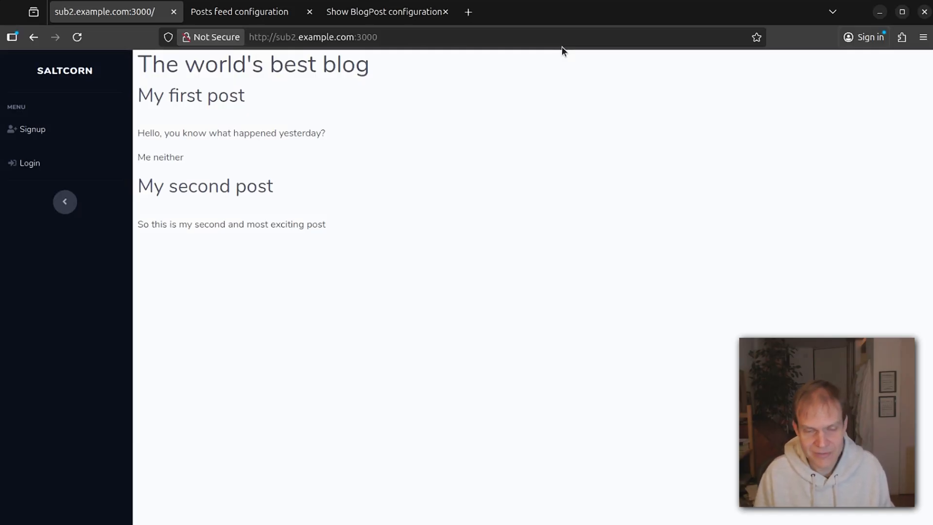
Log back in as admin using the saved credentials.
left_click(35, 165)
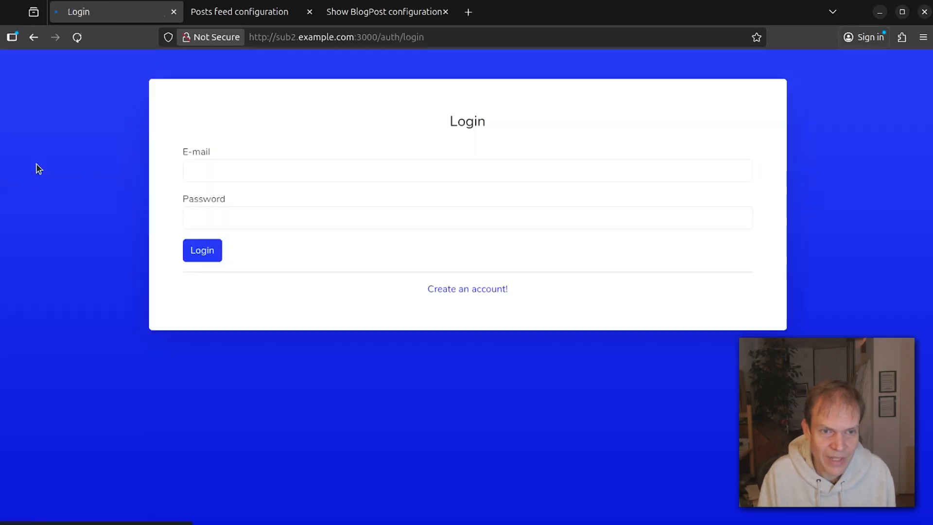
left_click(287, 165)
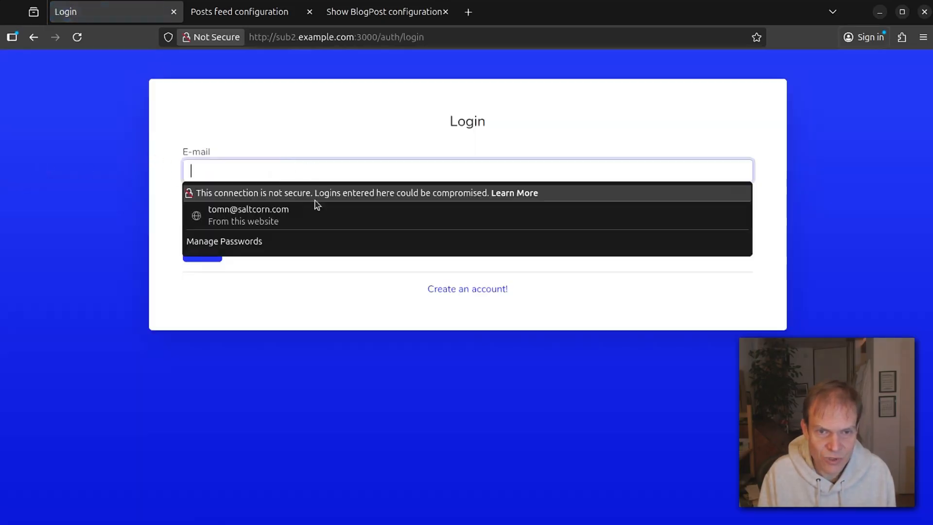
left_click(295, 225)
left_click(200, 250)
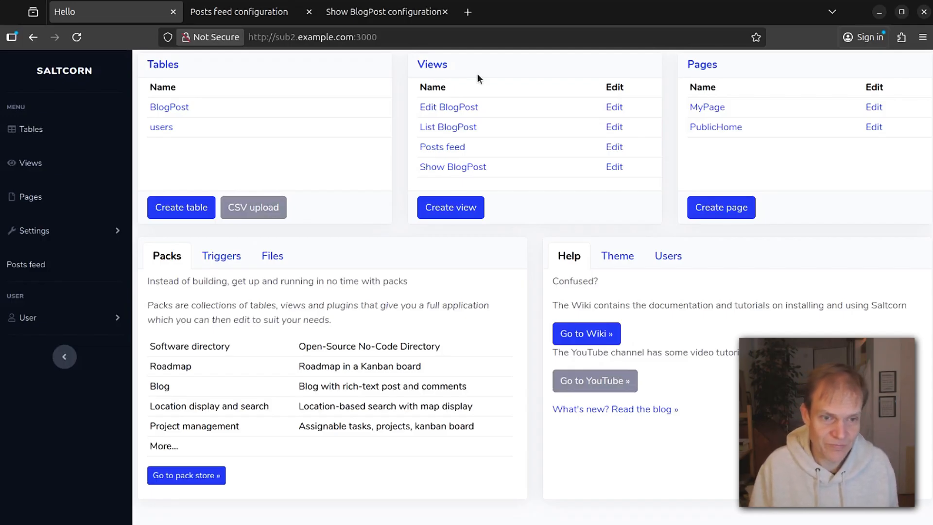
Open the user roles list under Users and security settings.
left_click(46, 230)
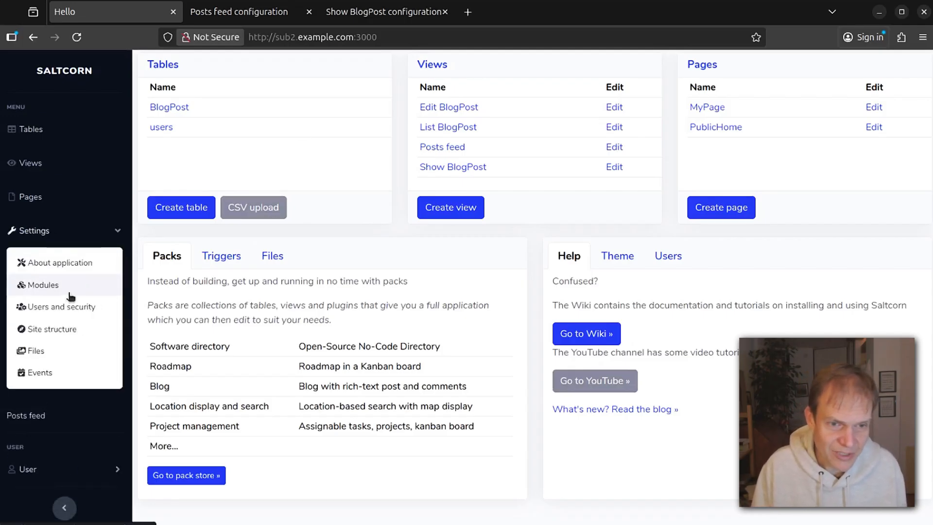
left_click(52, 307)
left_click(209, 113)
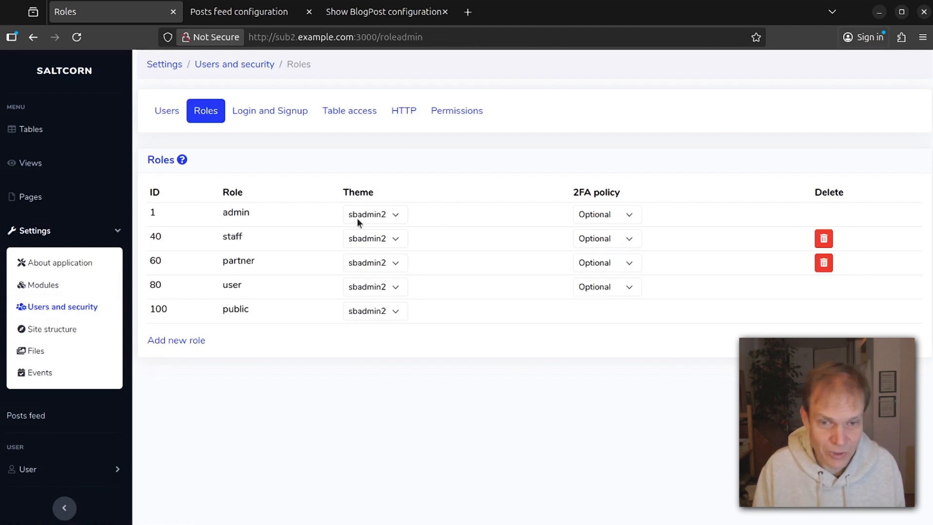
Search the module store for 'materia' and install material-design with its default settings.
left_click(66, 286)
left_click(642, 114)
type("materia")
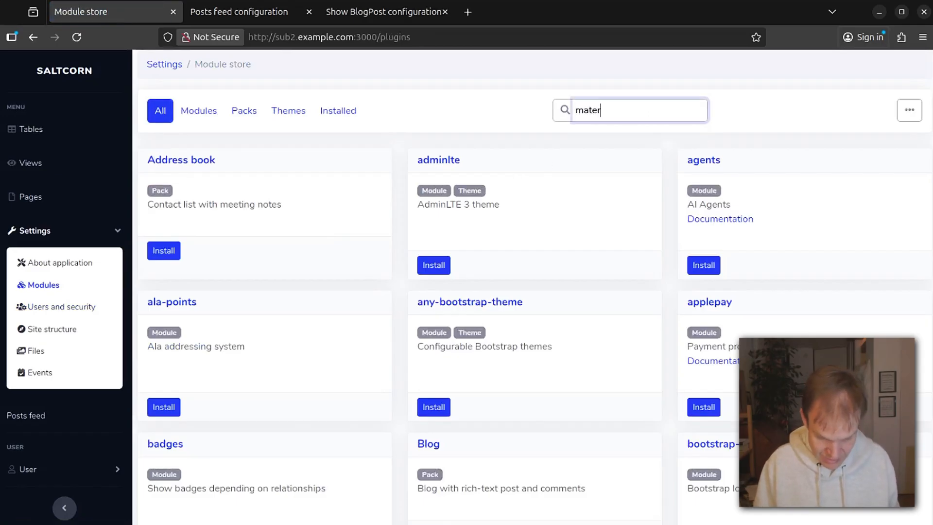
key("Return")
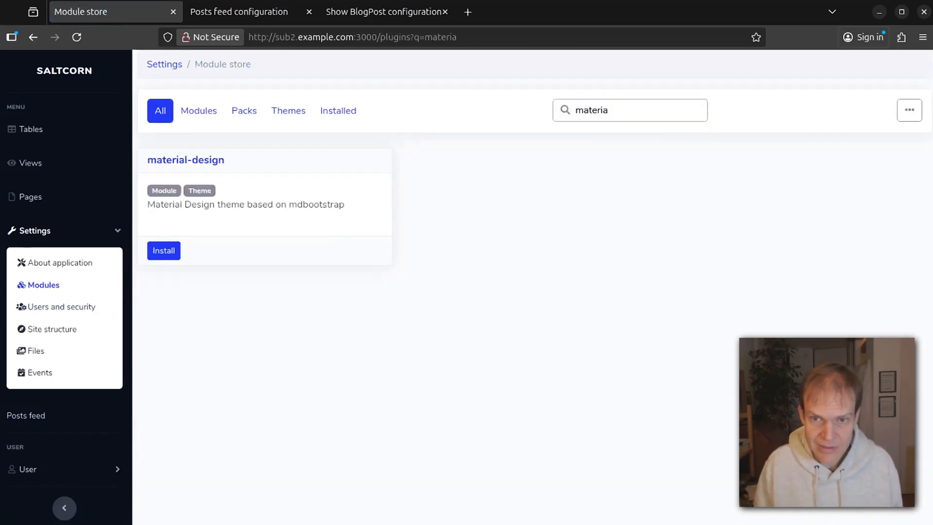
left_click(164, 251)
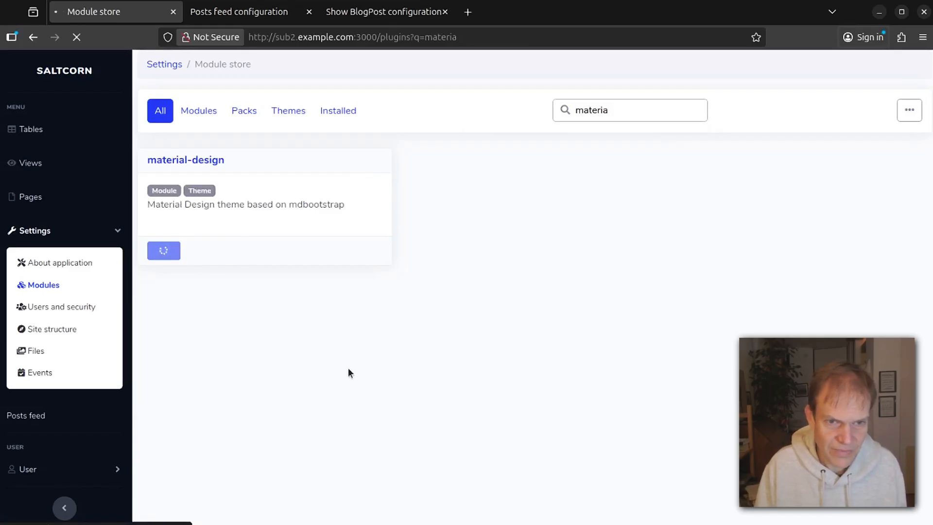
scroll(486, 315, "down", 1)
scroll(379, 394, "up", 1)
scroll(384, 437, "down", 2)
left_click(387, 501)
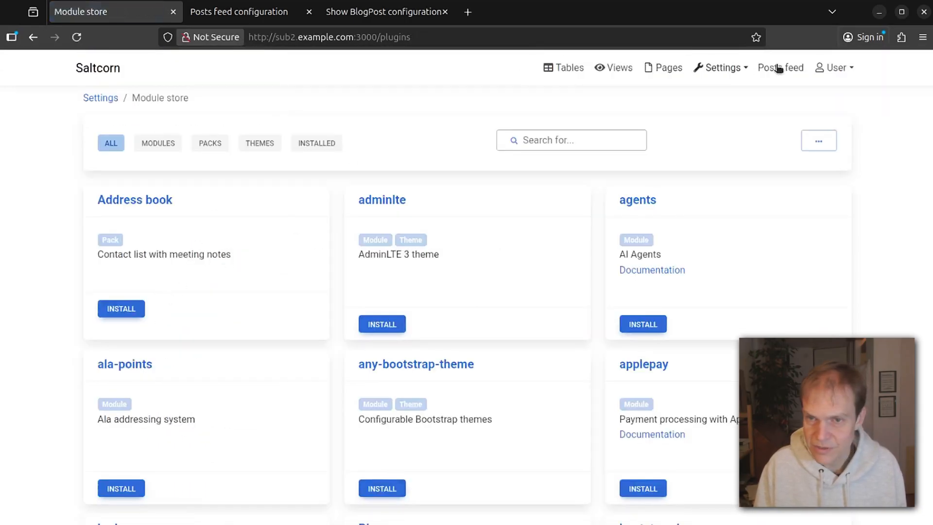
Give the admin role the sbadmin2 theme, keeping public on material-design.
left_click(735, 73)
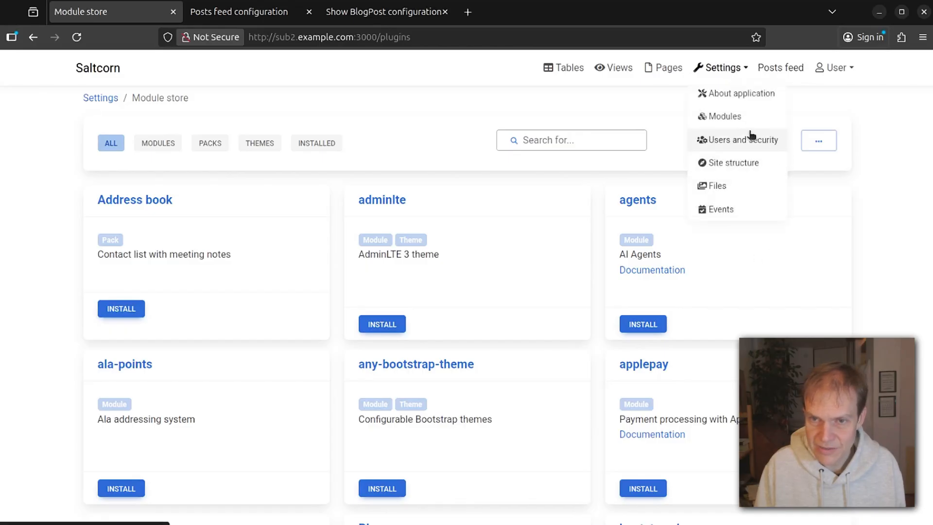
left_click(751, 140)
left_click(173, 143)
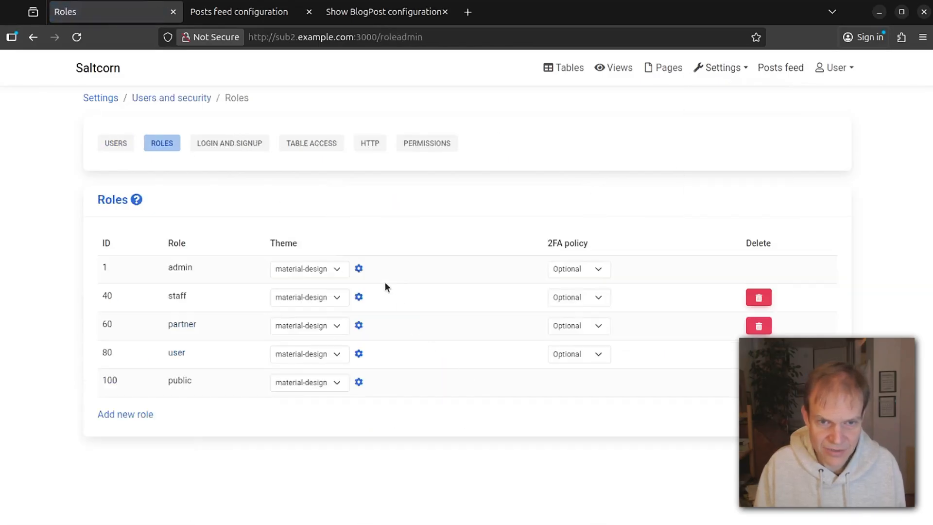
left_click(318, 269)
left_click(307, 289)
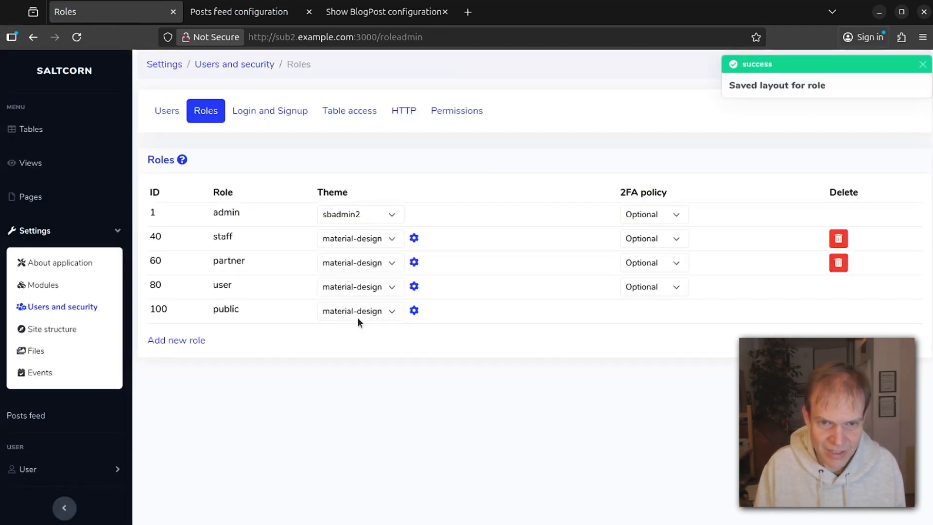
left_click(366, 310)
left_click(354, 342)
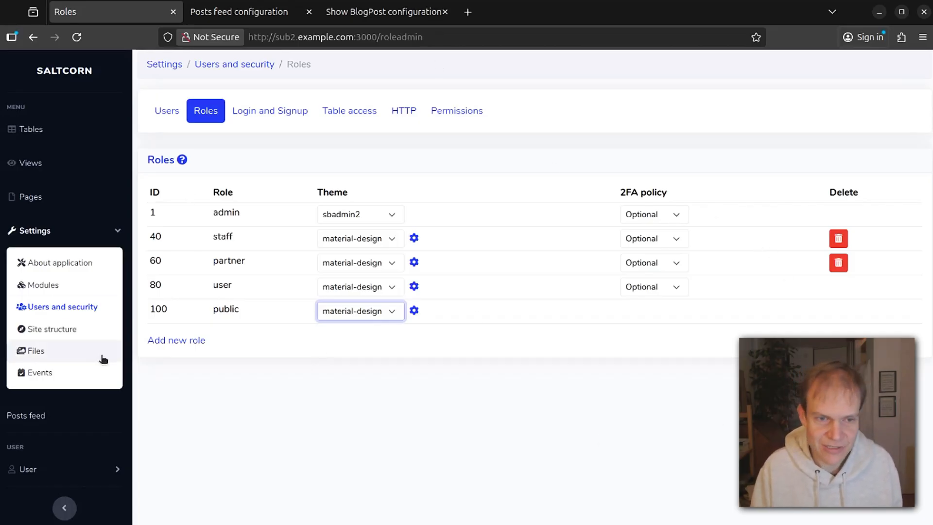
Glance at personal user settings, then keep the admin role's 2FA policy at Optional.
left_click(56, 469)
left_click(58, 501)
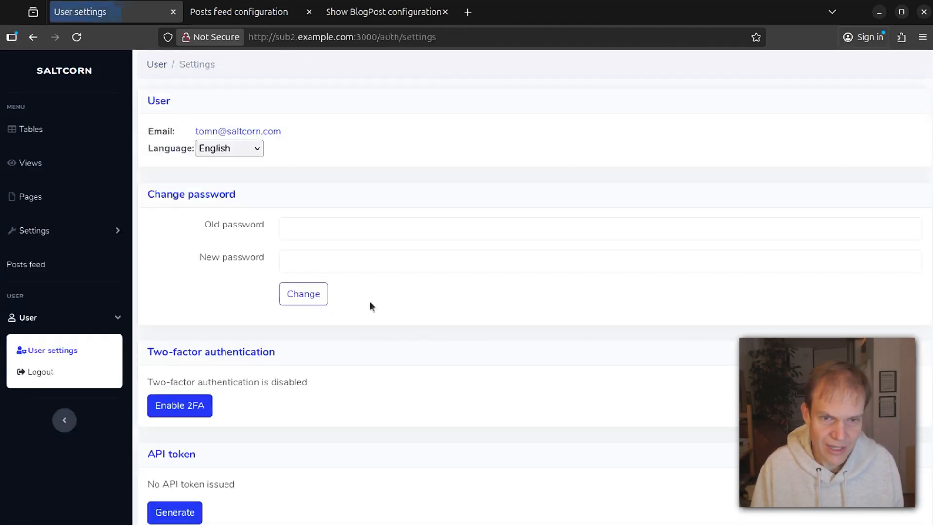
left_click(32, 37)
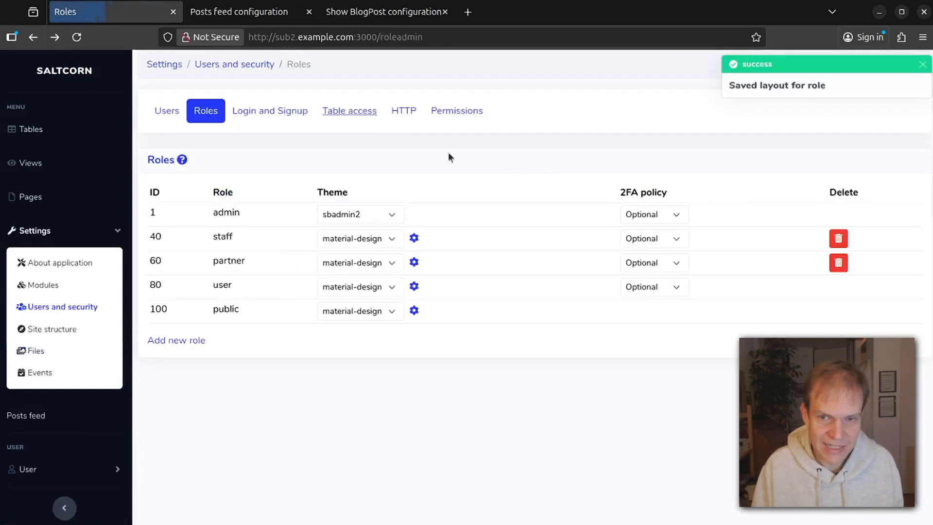
left_click(656, 215)
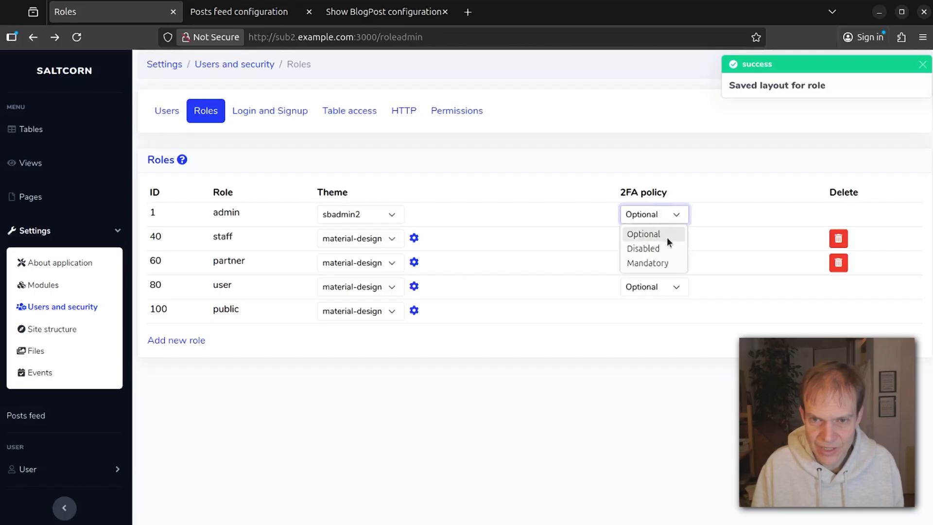
left_click(544, 101)
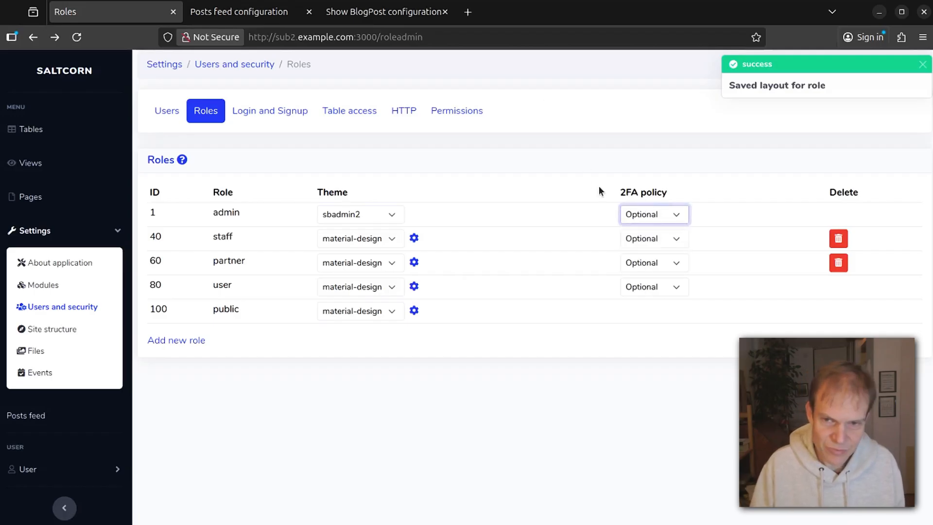
left_click(655, 212)
left_click(586, 71)
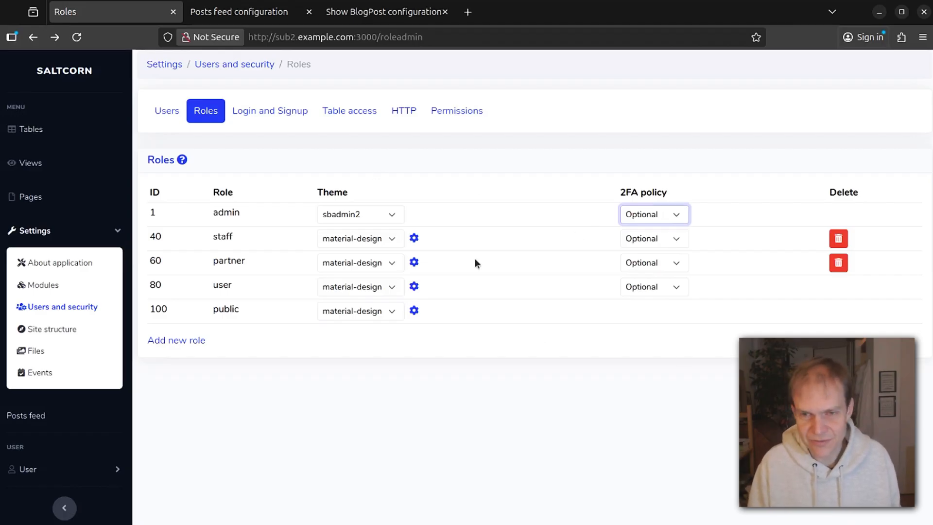
left_click(558, 354)
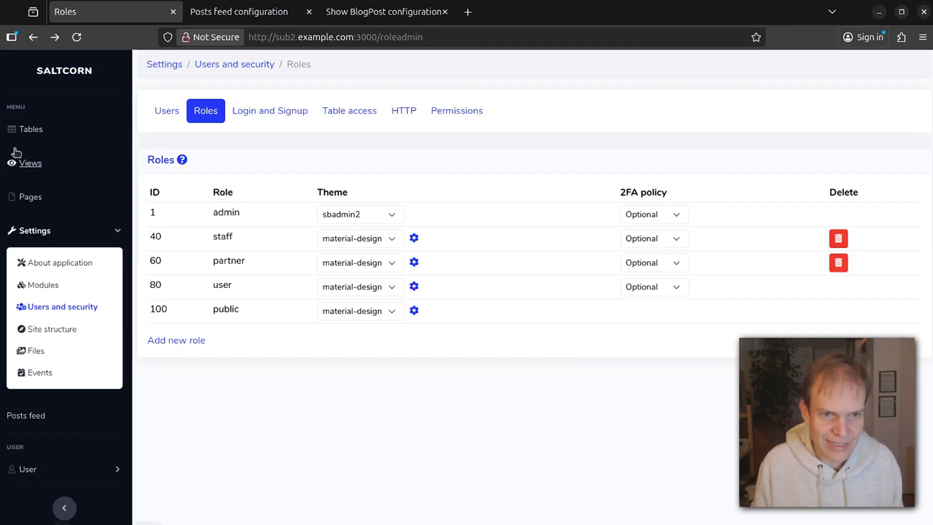
Change BlogPost's minimum role to write from partner to staff, leaving read as public.
left_click(28, 130)
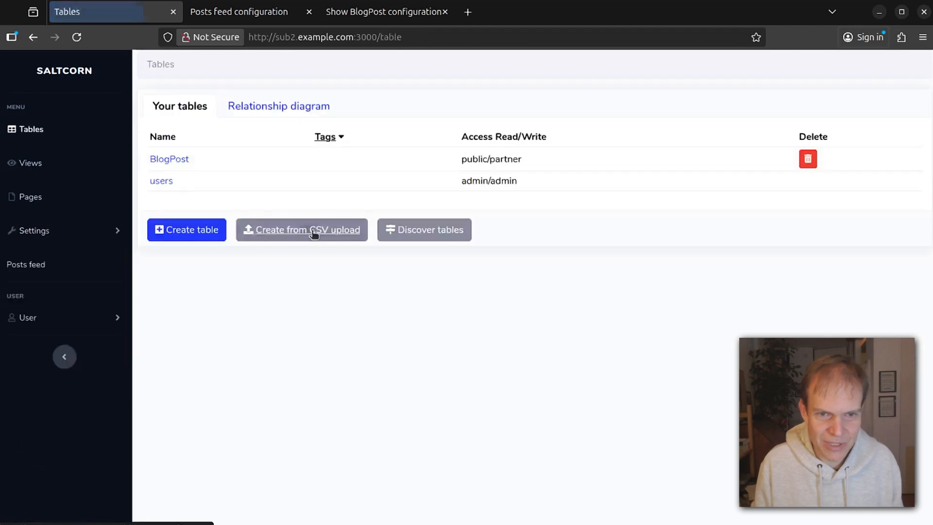
left_click(168, 158)
scroll(340, 437, "down", 7)
scroll(389, 340, "down", 2)
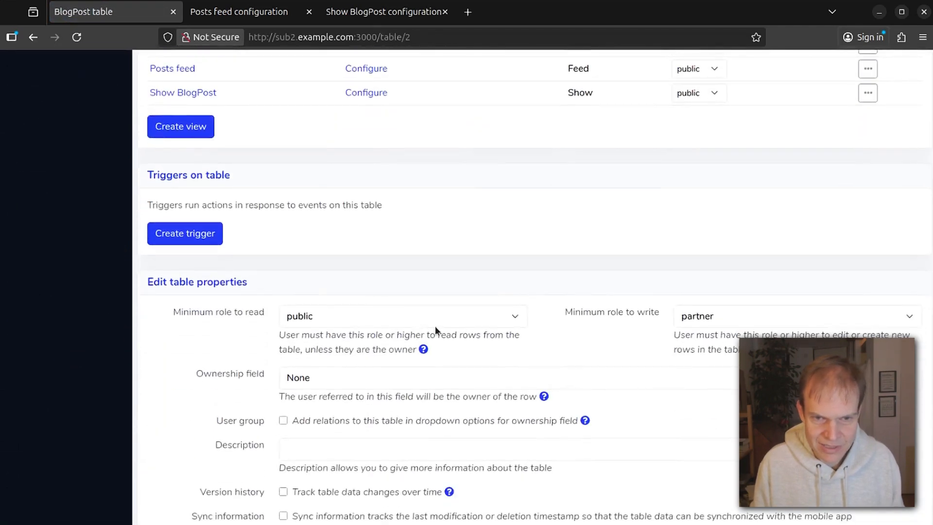
left_click(438, 316)
left_click(582, 289)
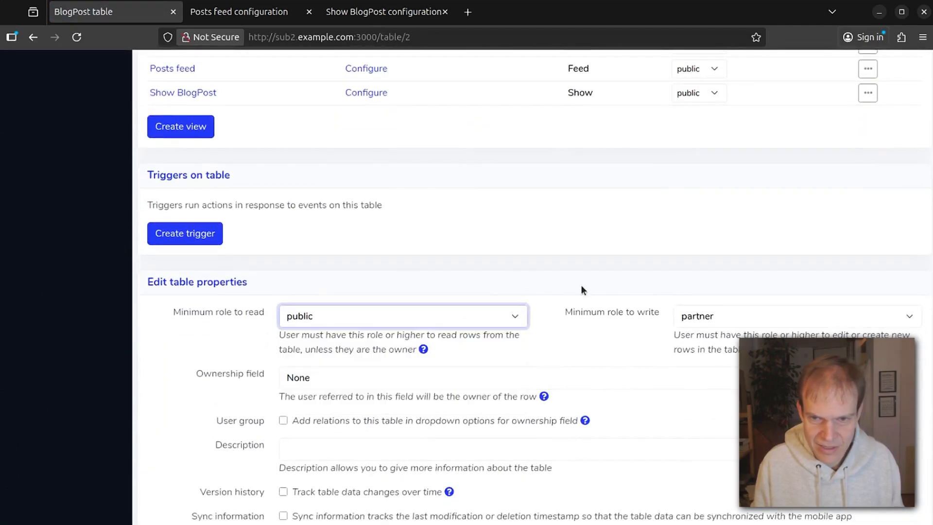
left_click(717, 311)
left_click(712, 357)
left_click(666, 276)
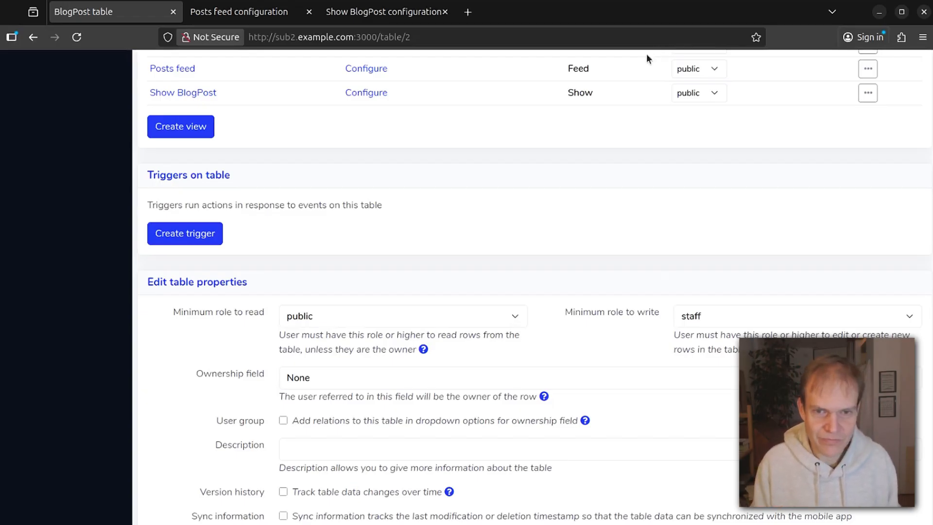
scroll(351, 190, "up", 9)
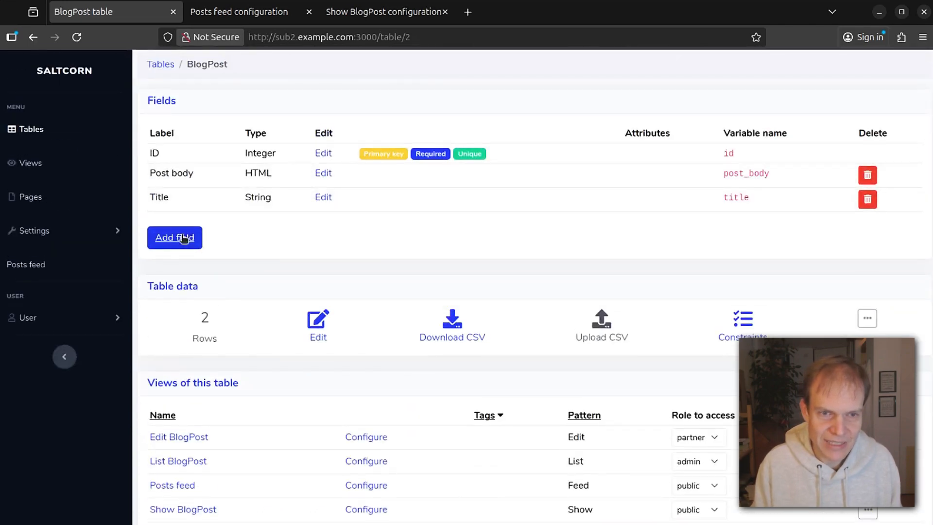
Add a BlogPost field labelled Creator of type Key to users and continue to its summary settings.
left_click(179, 239)
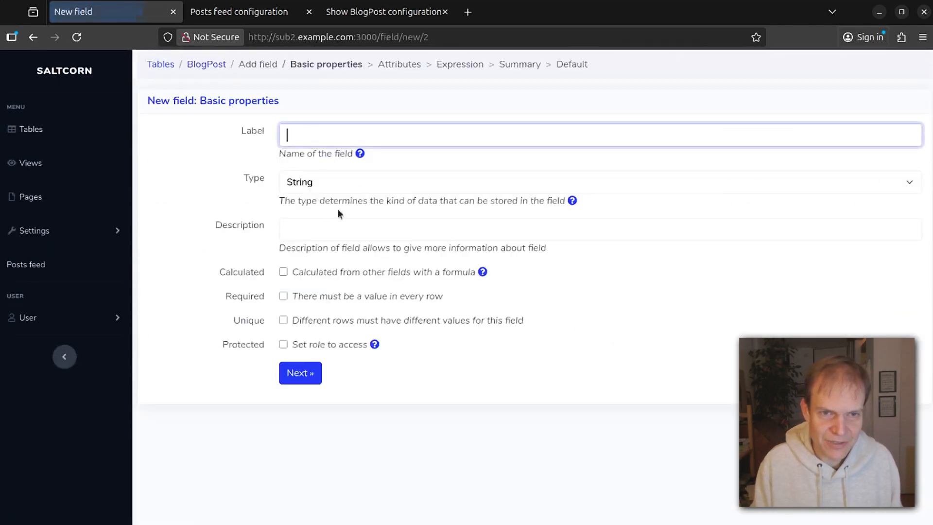
left_click(451, 138)
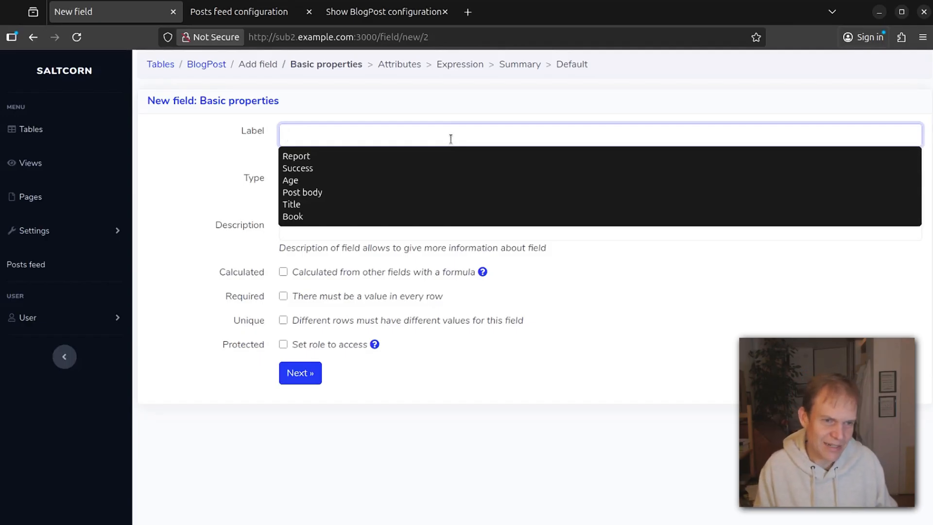
type("Write")
key("ctrl+BackSpace")
type("Creator")
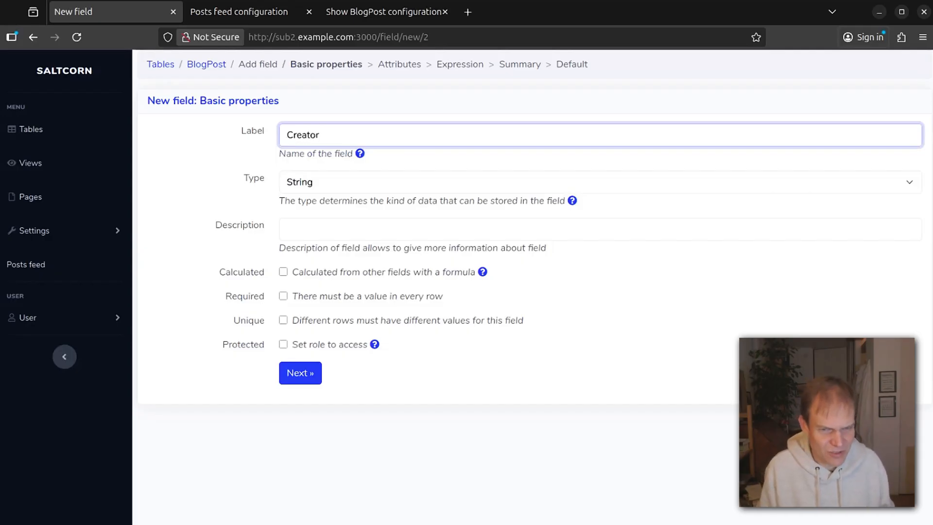
left_click(242, 155)
left_click(321, 185)
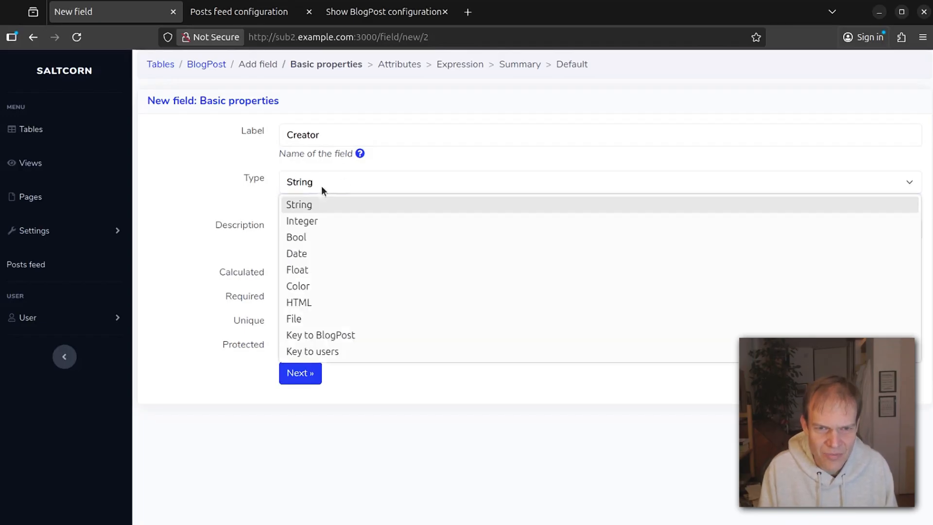
left_click(352, 358)
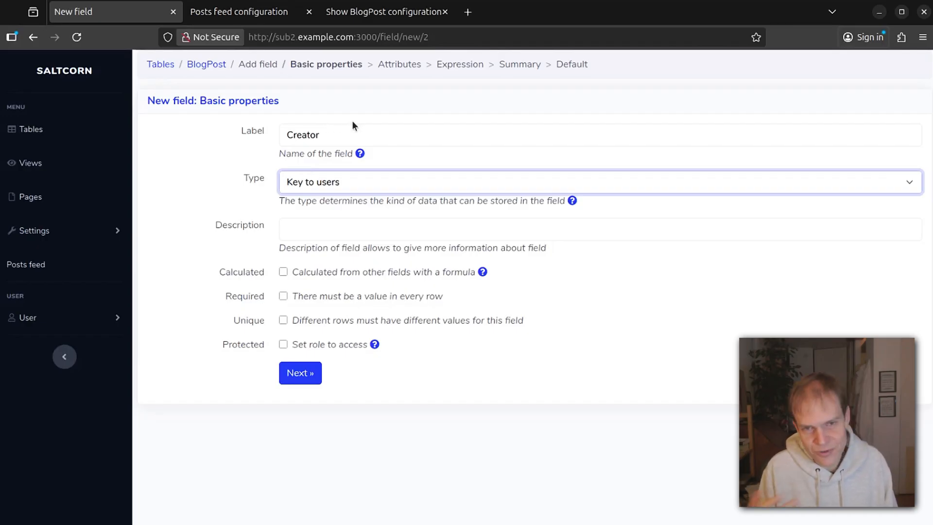
left_click(364, 114)
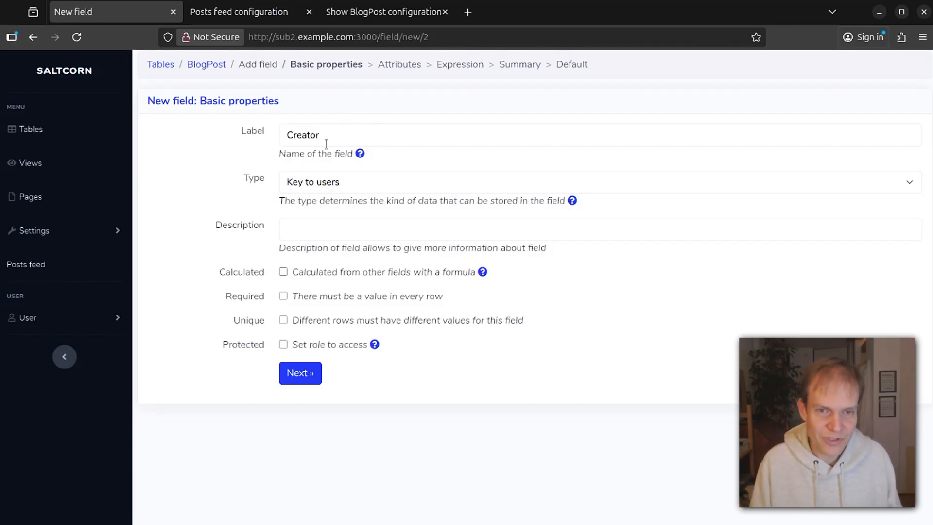
left_click(297, 374)
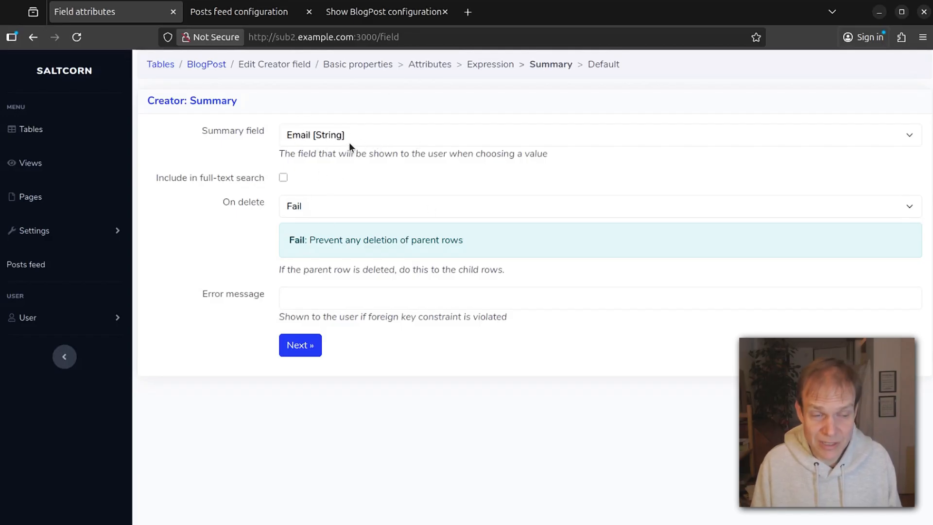
Set the Creator field's On delete behaviour to Cascade and create the field.
left_click(362, 205)
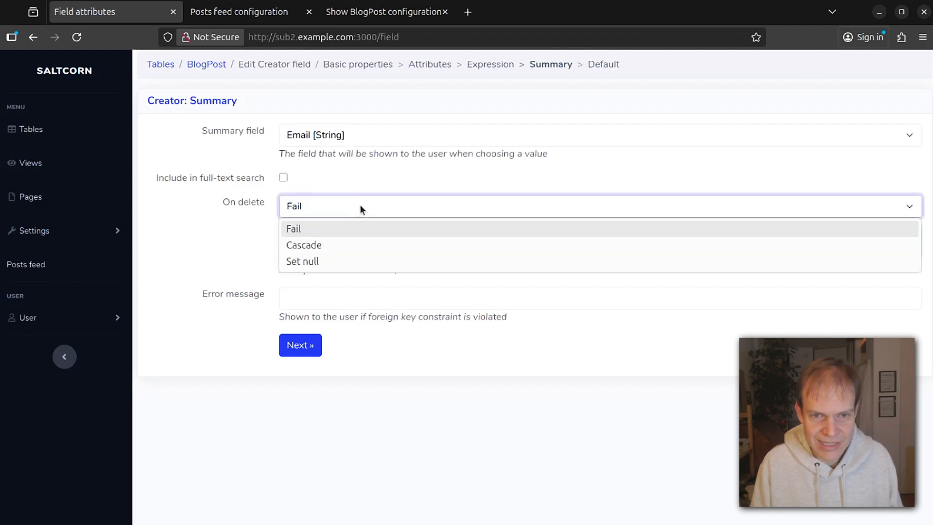
left_click(351, 246)
left_click(364, 204)
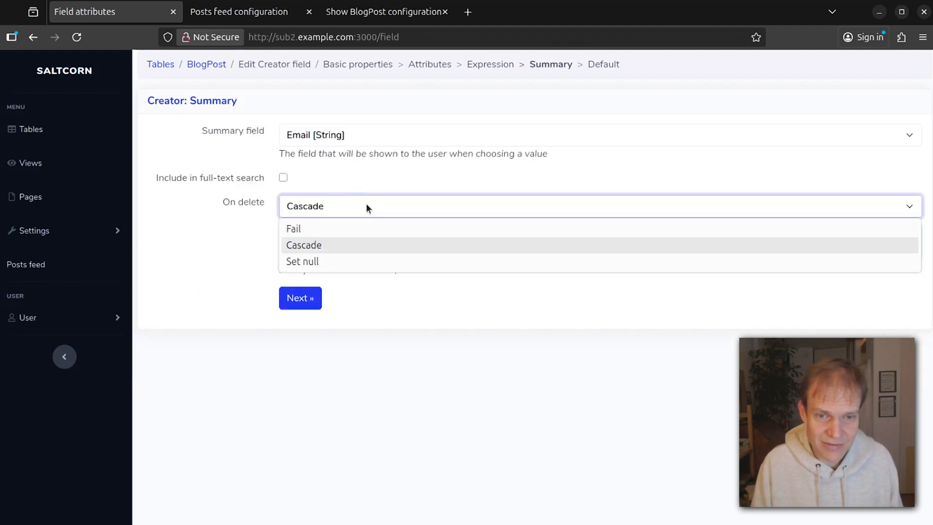
left_click(358, 244)
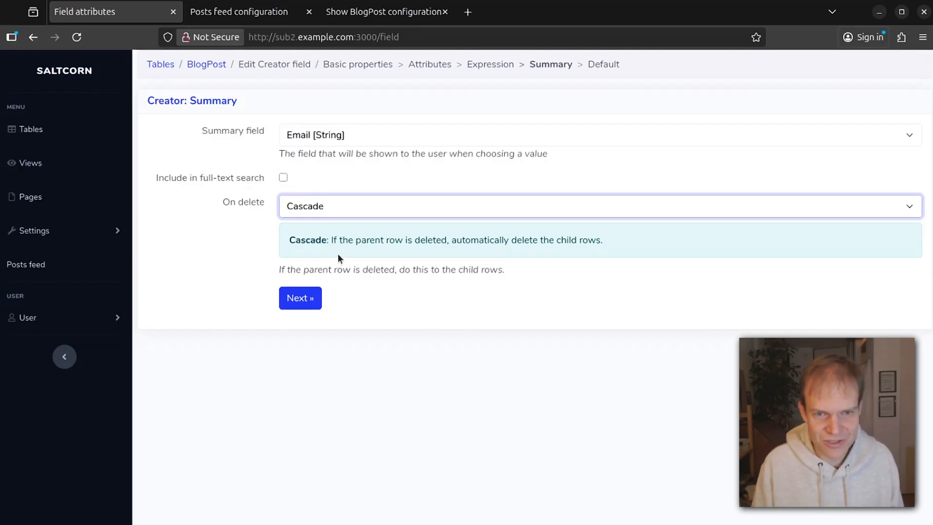
left_click(299, 301)
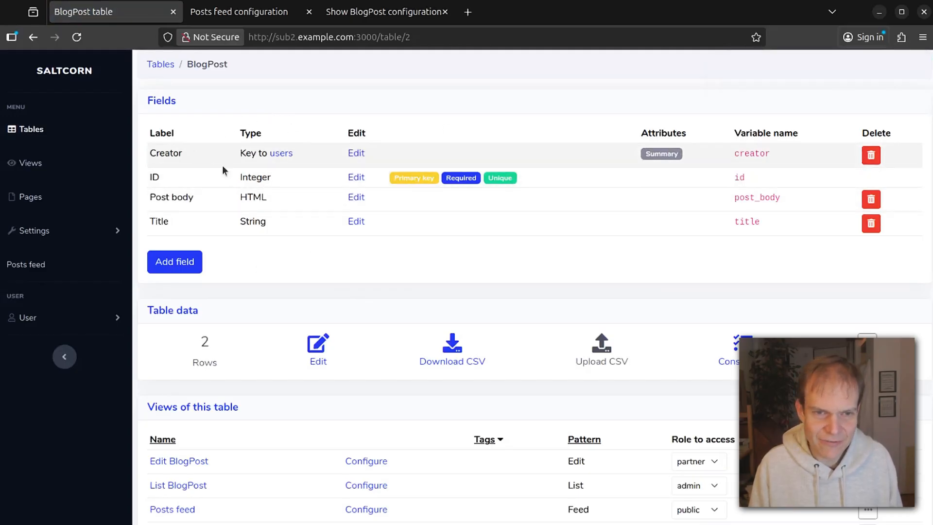
In the BlogPost table data, set a different user as Creator for rows 1 and 2.
left_click(317, 346)
left_click(214, 134)
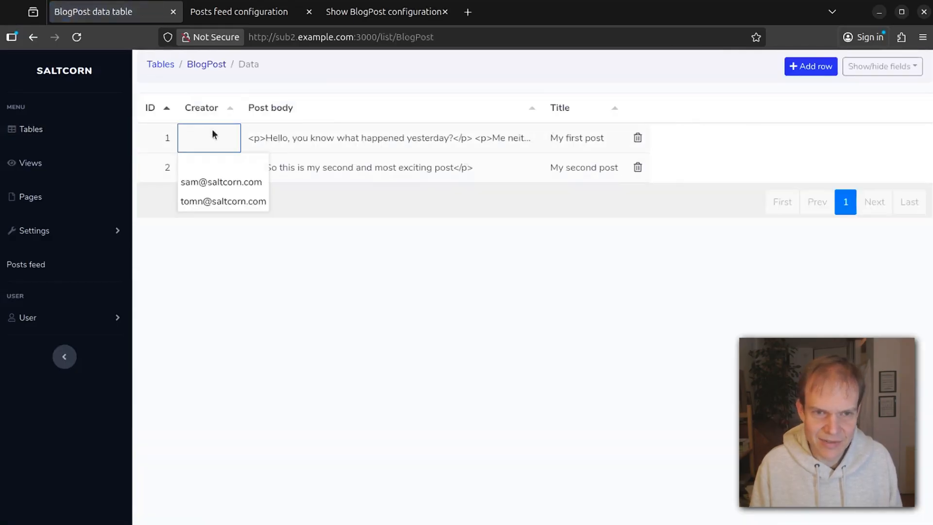
left_click(214, 188)
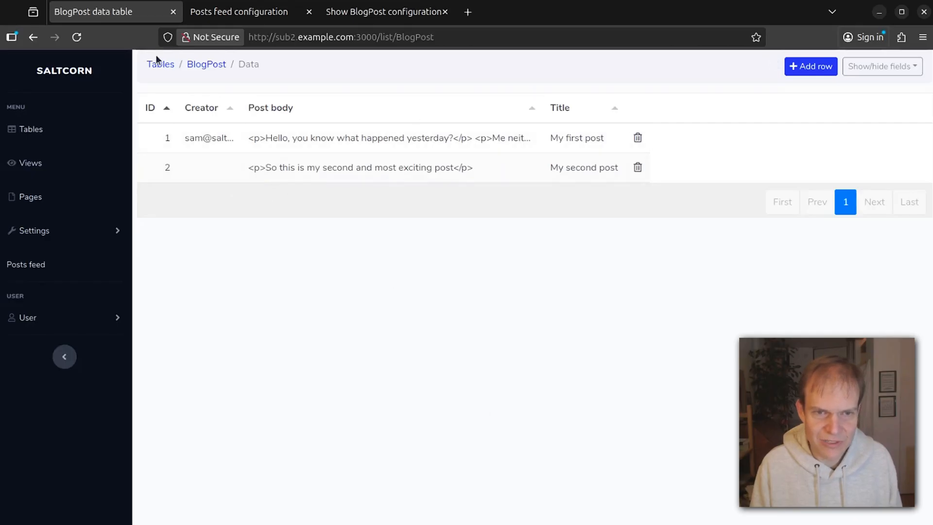
left_click(215, 171)
left_click(215, 232)
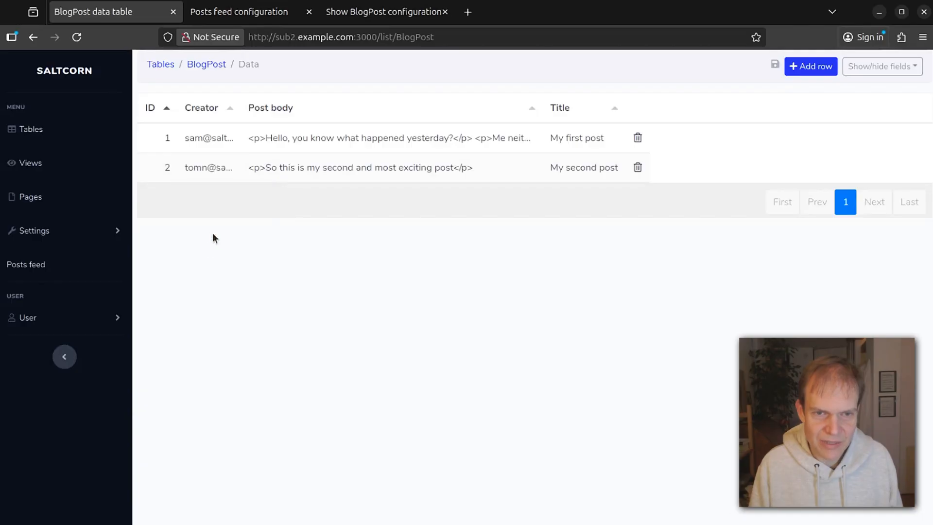
left_click(213, 65)
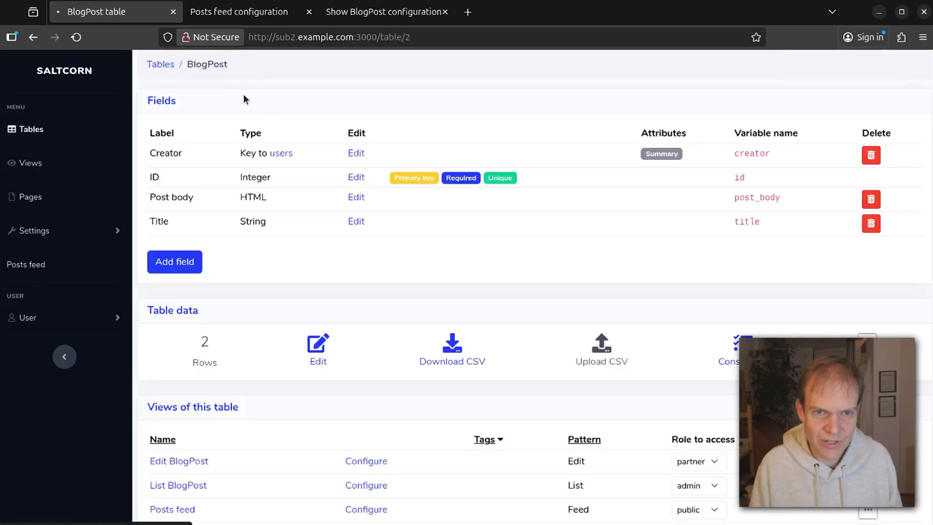
scroll(447, 267, "down", 4)
scroll(456, 247, "up", 2)
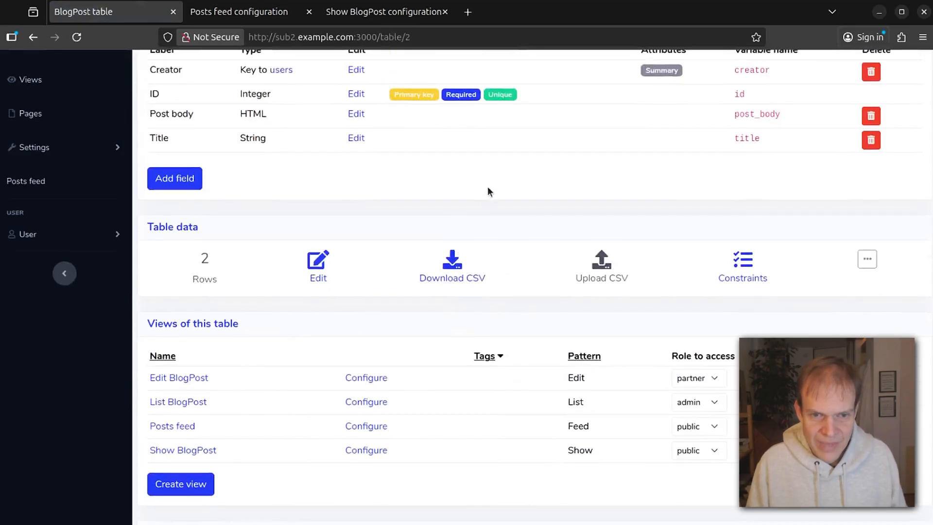
scroll(470, 198, "up", 2)
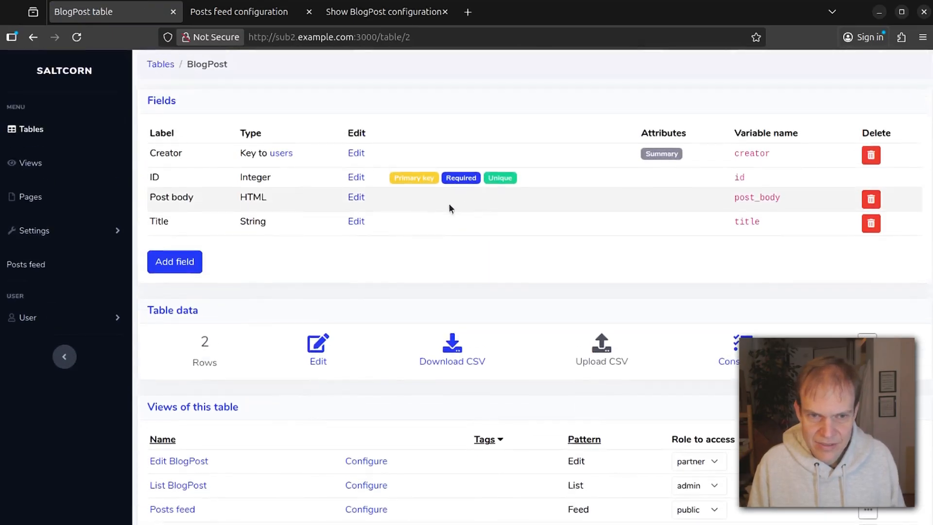
scroll(361, 141, "down", 10)
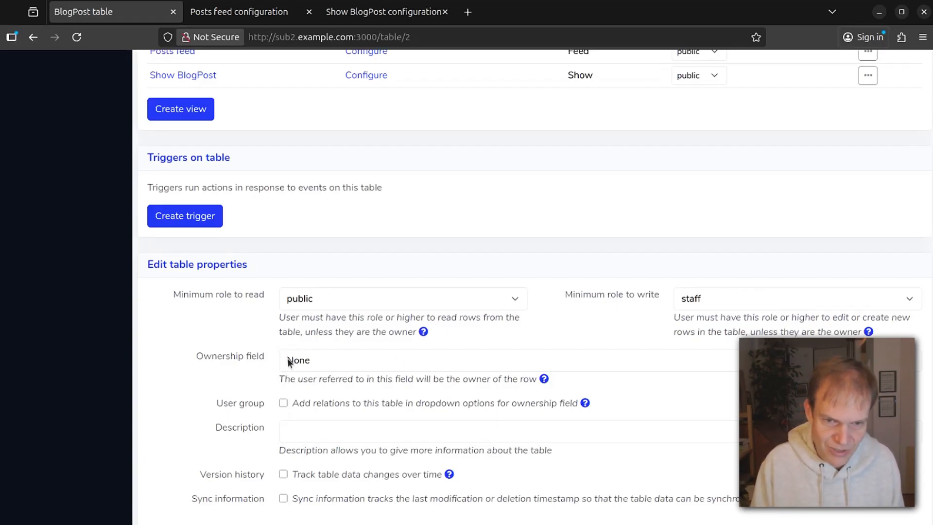
Choose creator as the BlogPost table's Ownership field in the table properties.
left_click(342, 361)
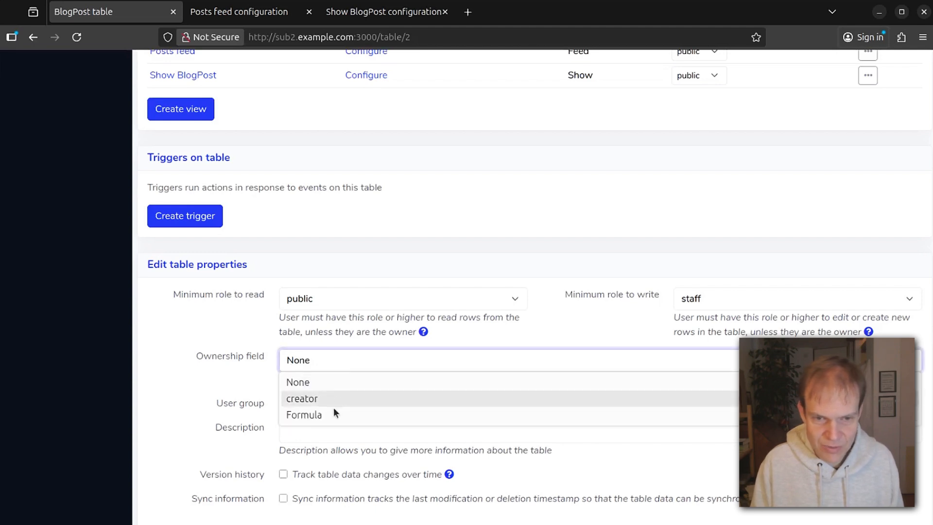
left_click(255, 353)
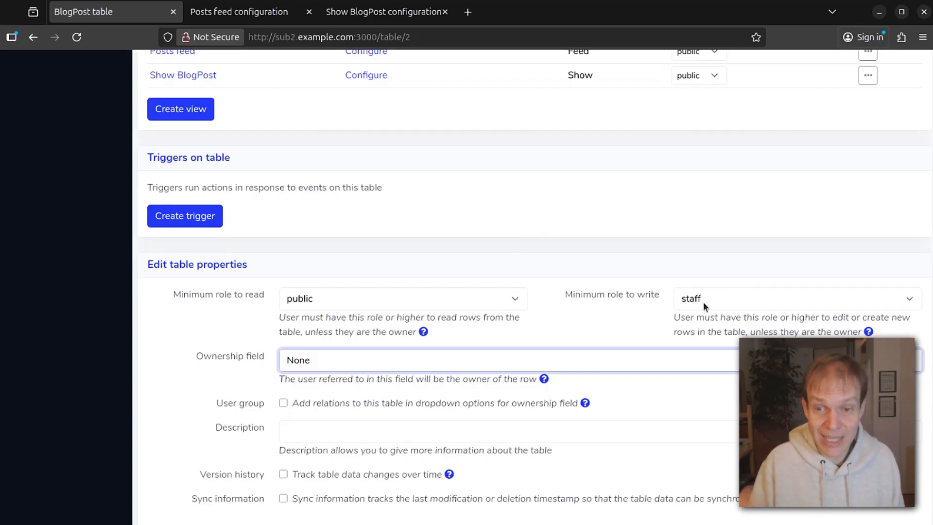
scroll(697, 206, "up", 3)
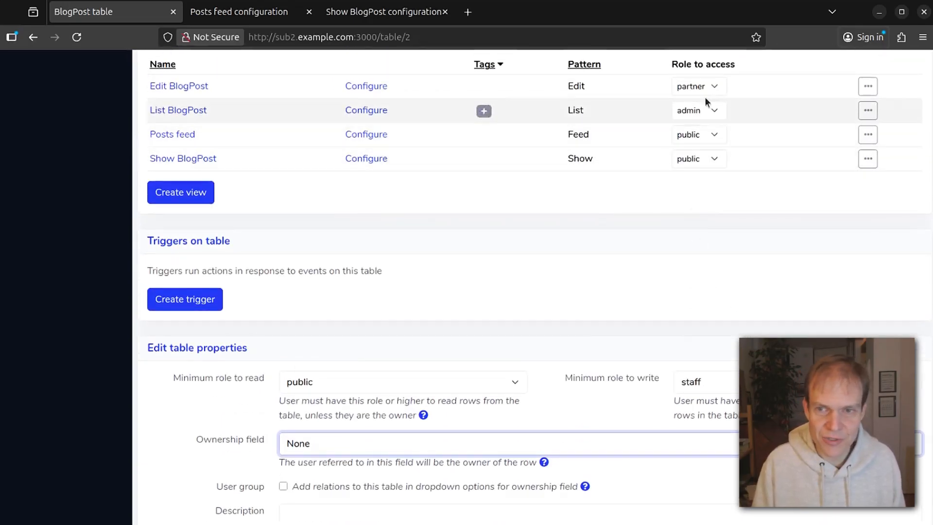
scroll(319, 182, "up", 3)
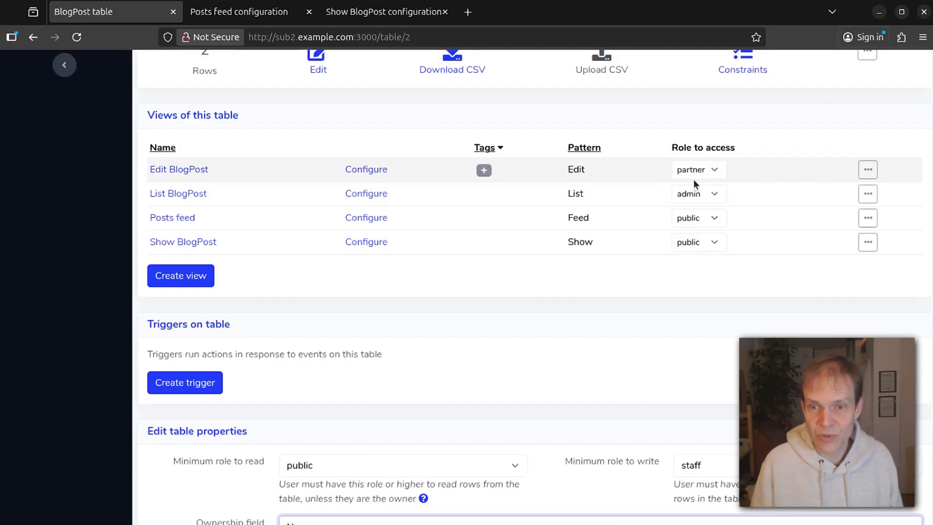
scroll(532, 286, "down", 3)
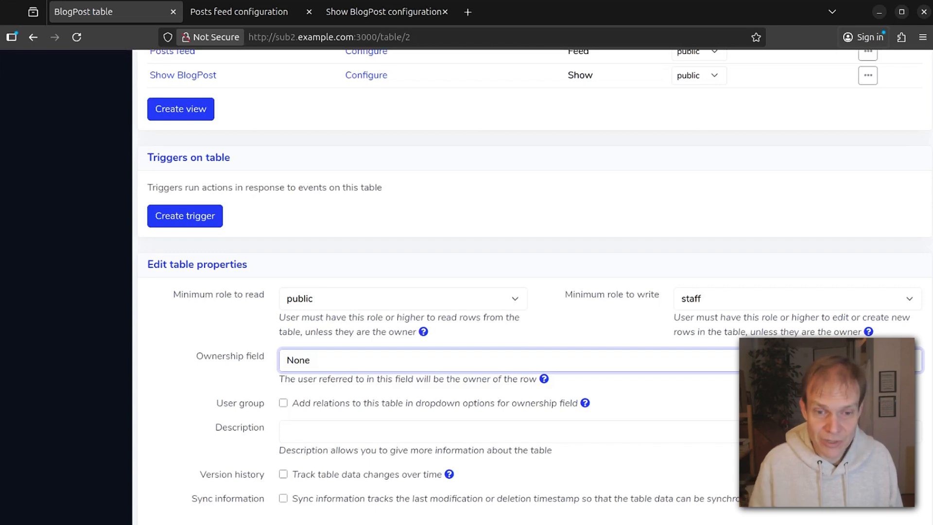
left_click(382, 364)
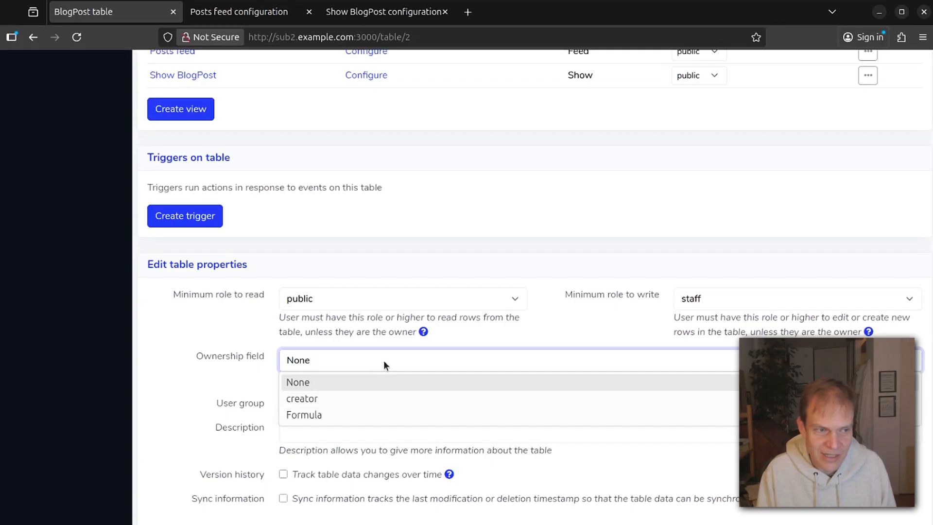
left_click(364, 398)
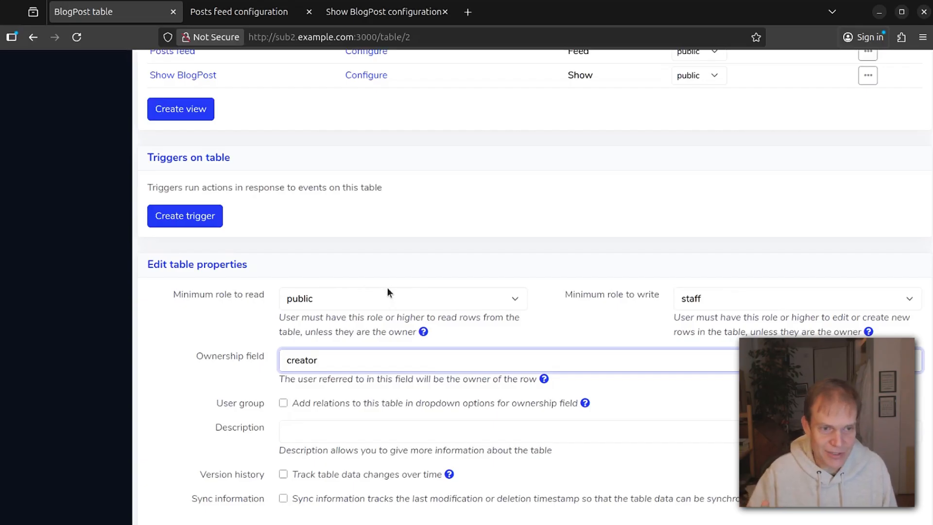
left_click(253, 346)
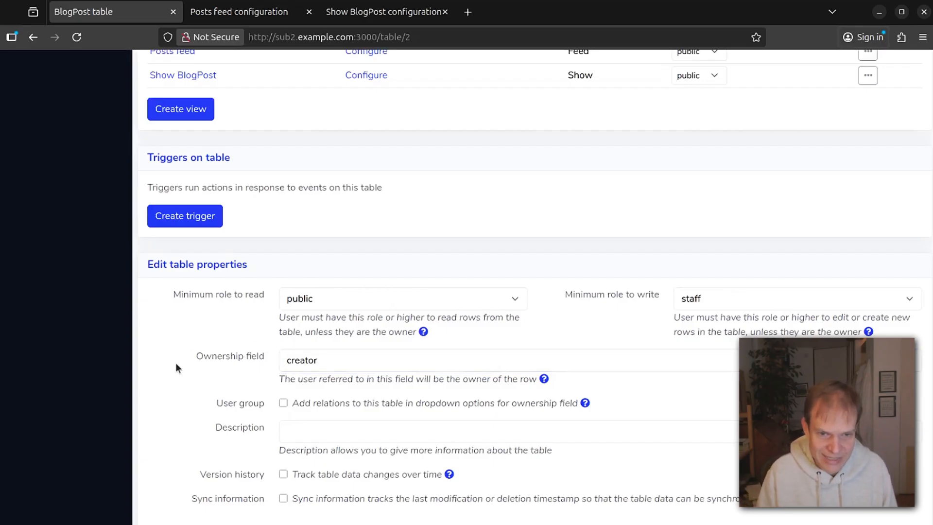
left_click(329, 364)
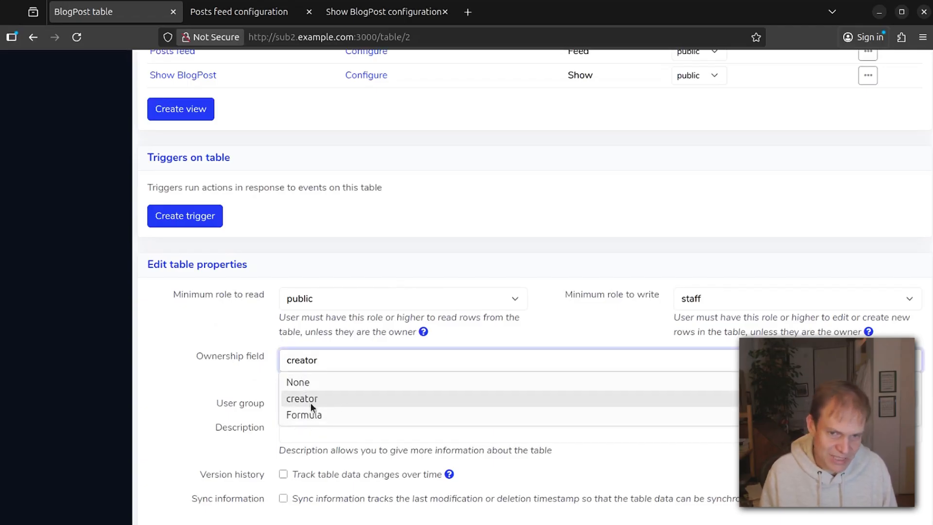
left_click(321, 397)
left_click(216, 326)
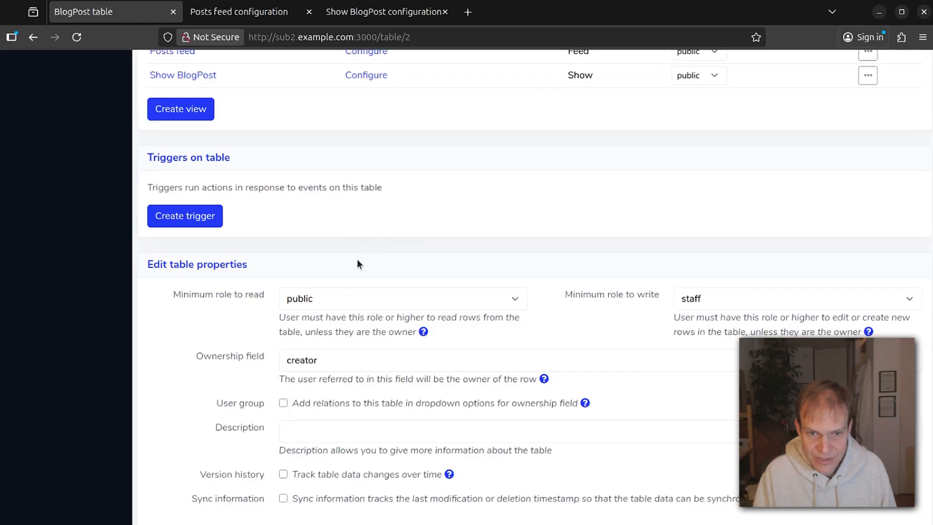
scroll(503, 220, "up", 6)
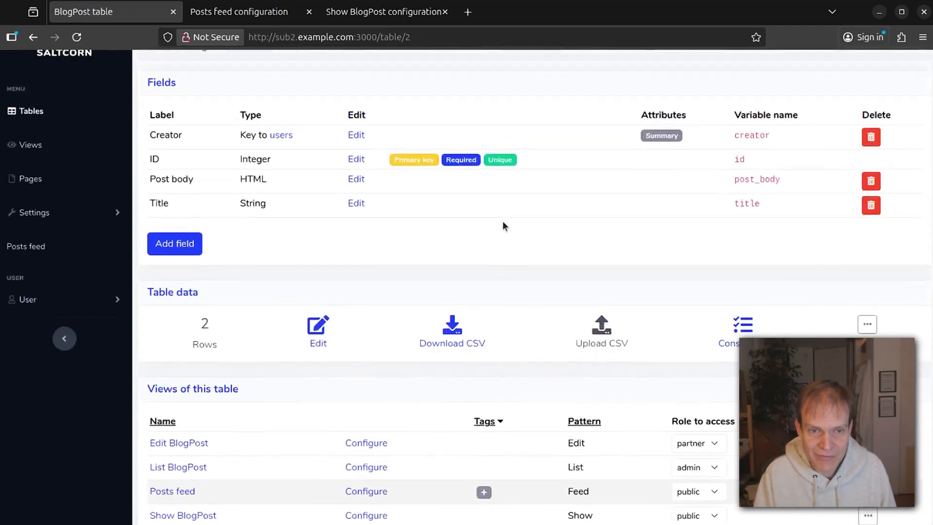
Open the Edit BlogPost view's layout editor from the table's Views list.
scroll(504, 220, "up", 1)
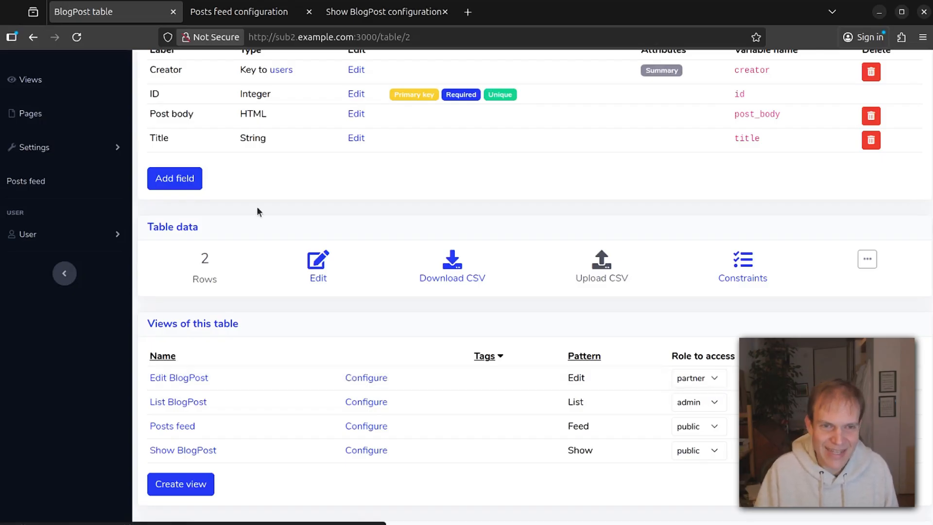
scroll(266, 204, "up", 1)
scroll(267, 199, "up", 1)
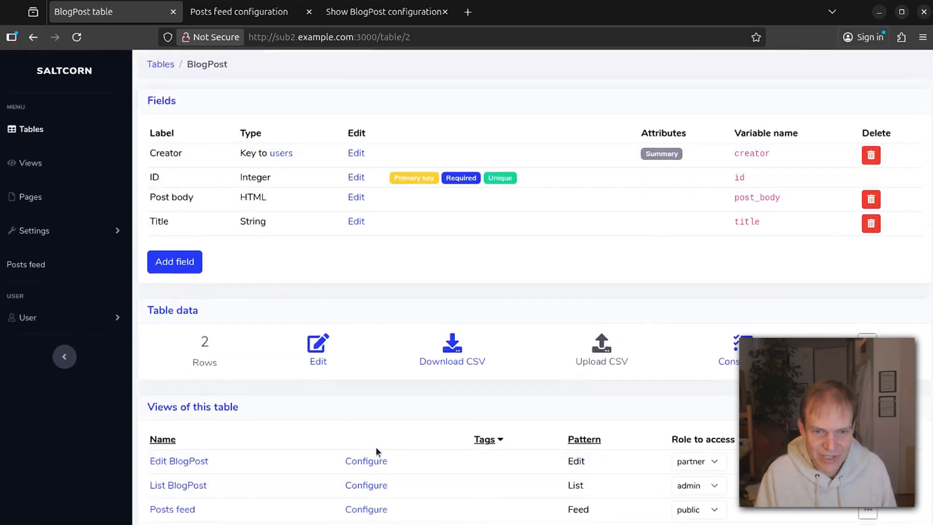
left_click(356, 462)
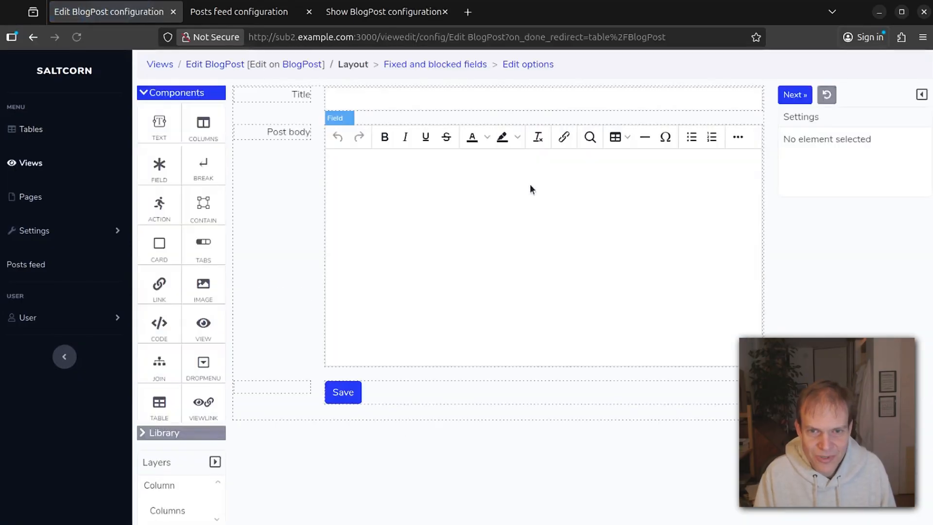
Preset Creator to LoggedIn in Edit BlogPost's fixed fields and finish saving the view.
left_click(424, 68)
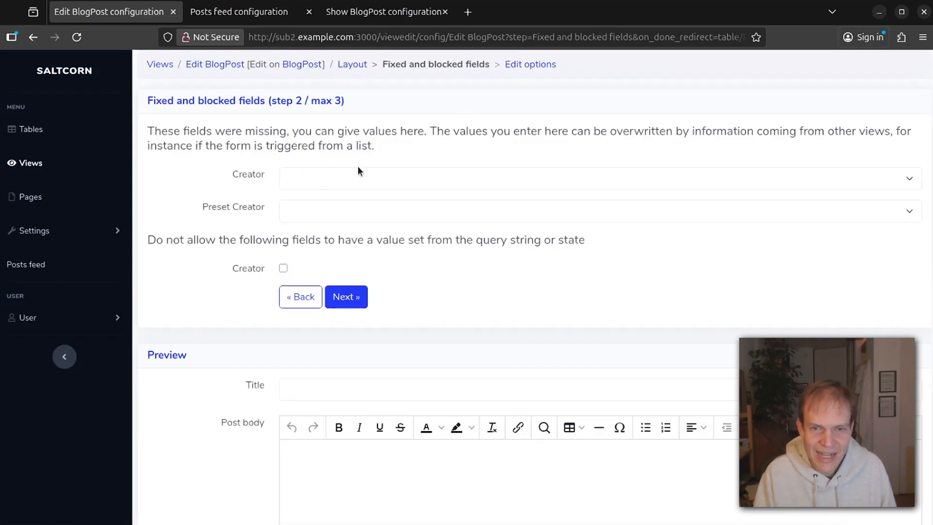
left_click(387, 176)
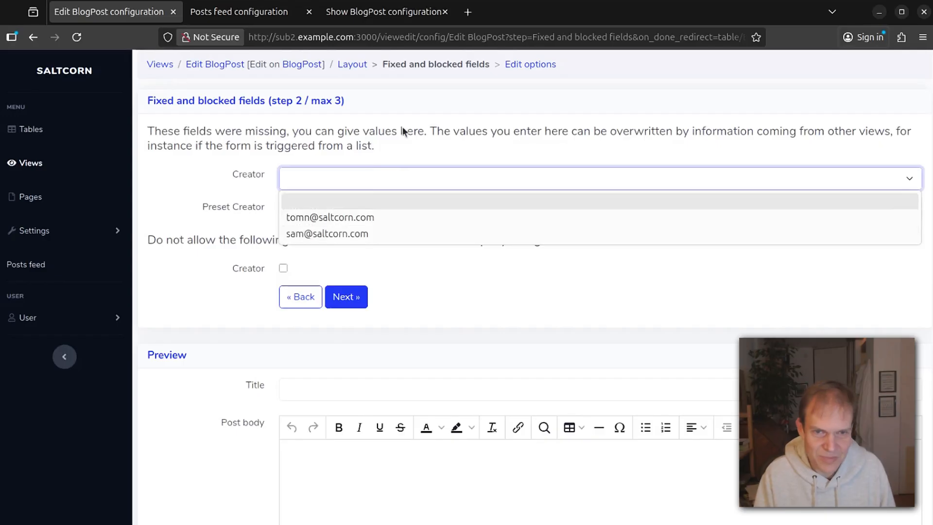
key("Escape")
left_click(319, 212)
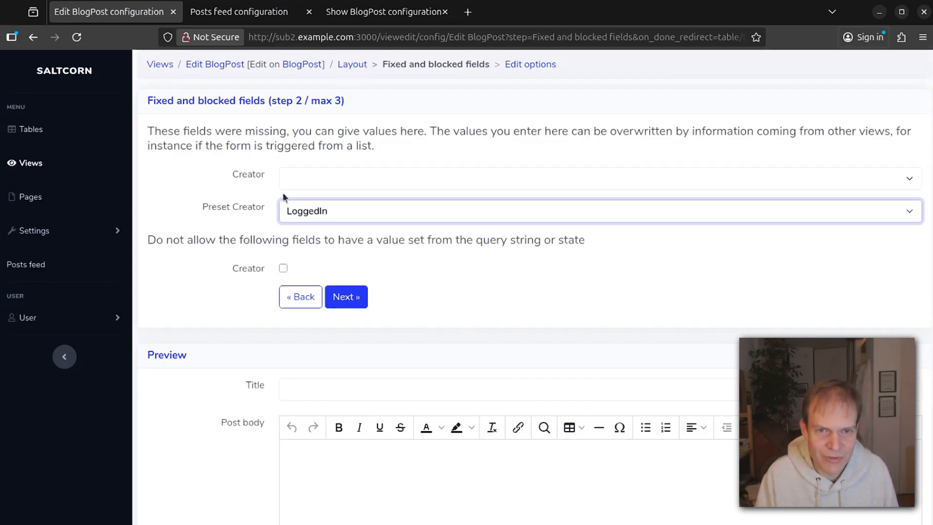
left_click(352, 66)
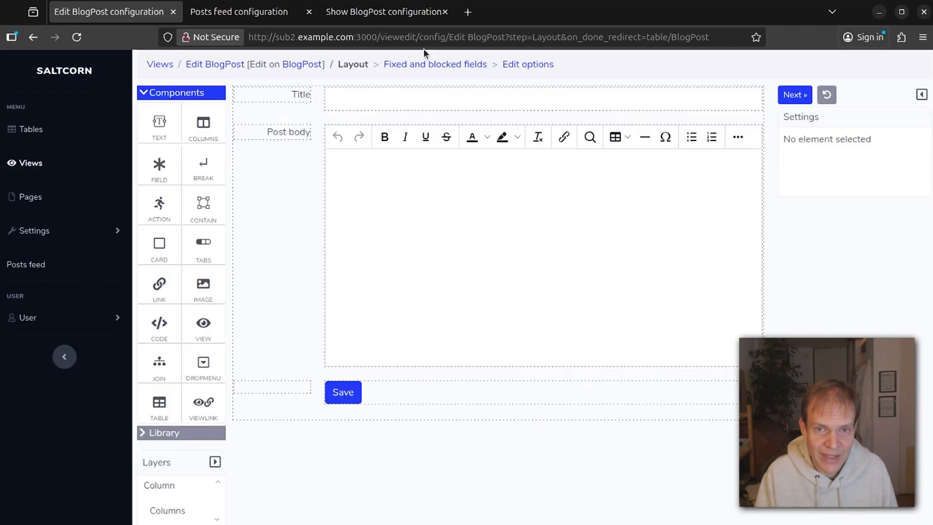
left_click(423, 64)
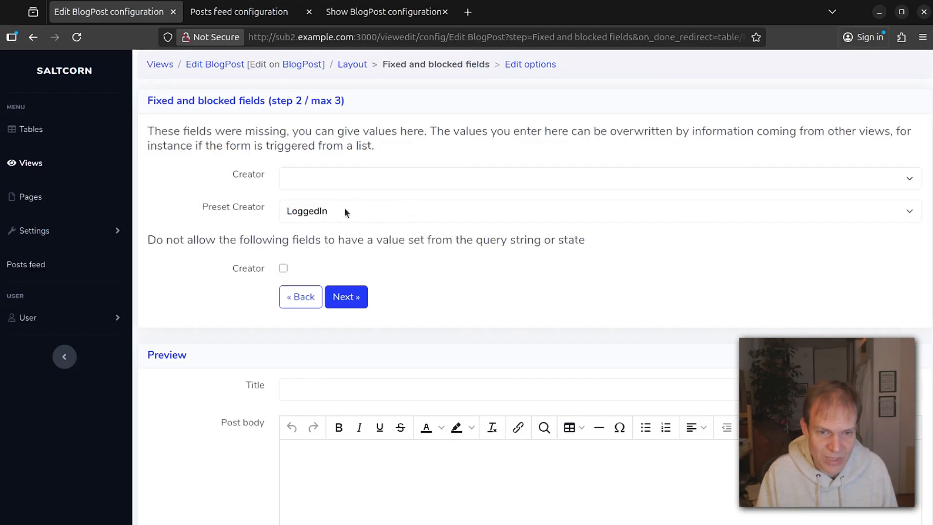
left_click(359, 305)
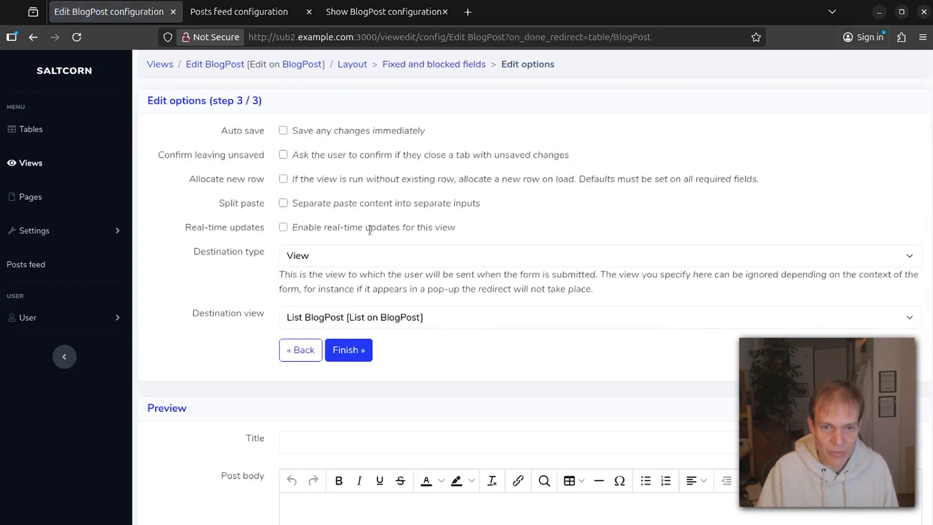
left_click(349, 351)
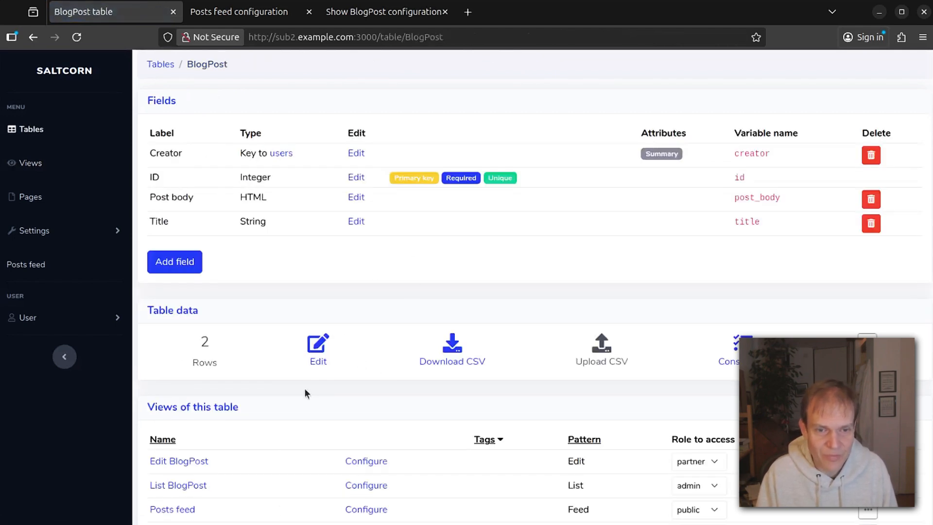
From List BlogPost, save a new post 'The Third Post' with body 'This is getting boring. We need better content'.
scroll(304, 387, "down", 2)
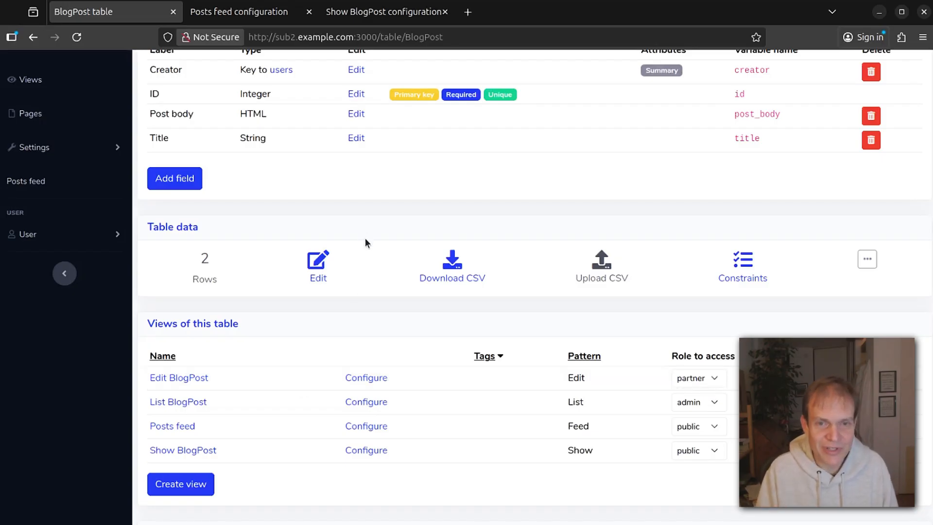
scroll(365, 238, "up", 2)
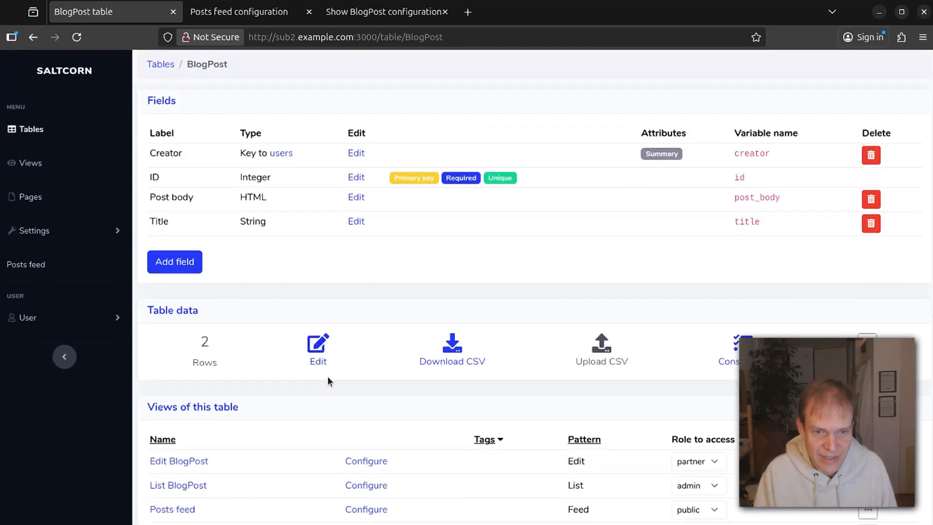
left_click(187, 485)
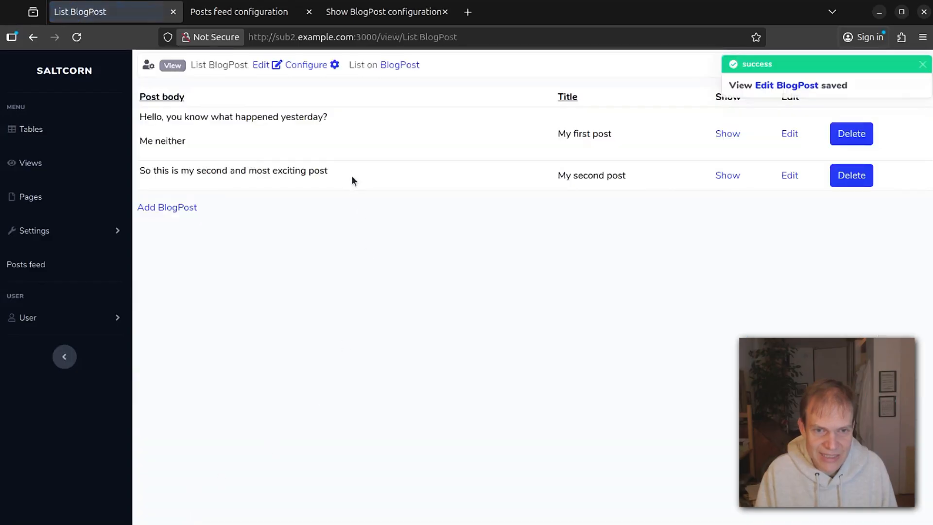
left_click(178, 207)
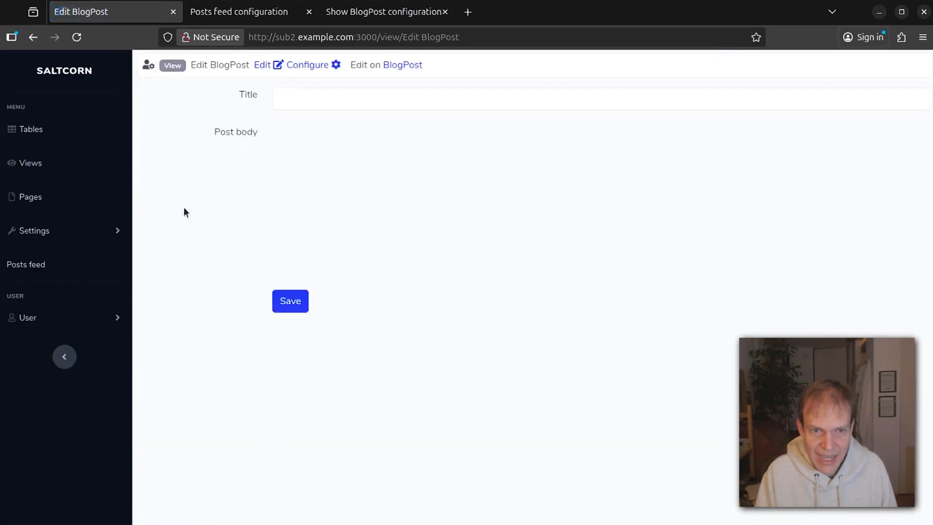
left_click(349, 105)
type("The Third Post")
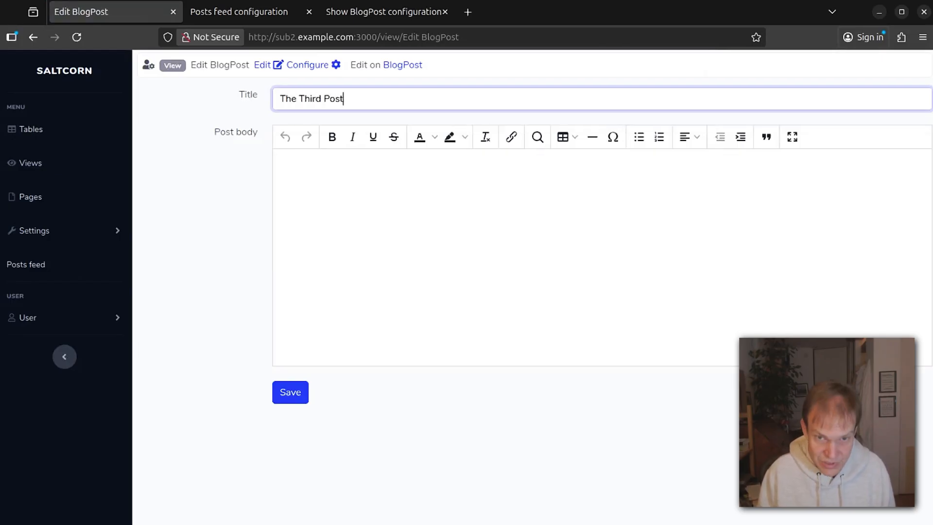
key("Tab")
type("This is getting bor")
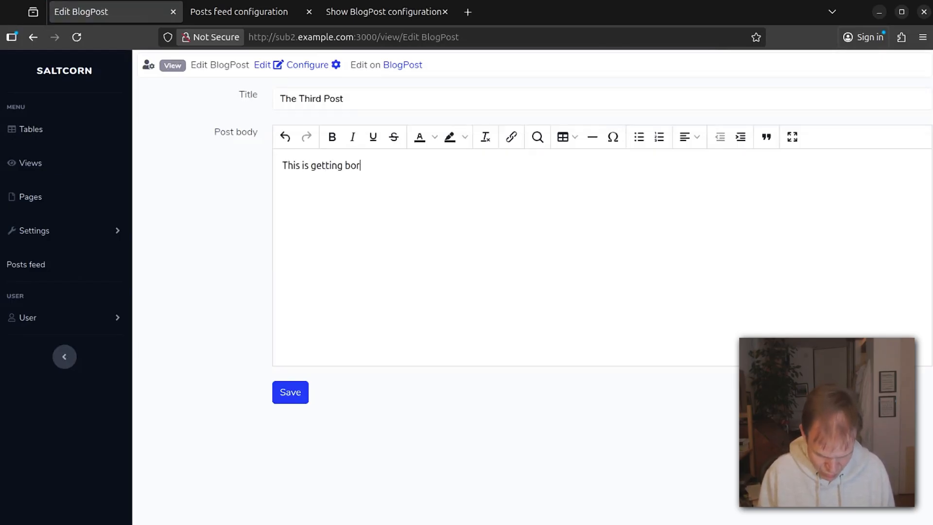
type("ing. We need better content")
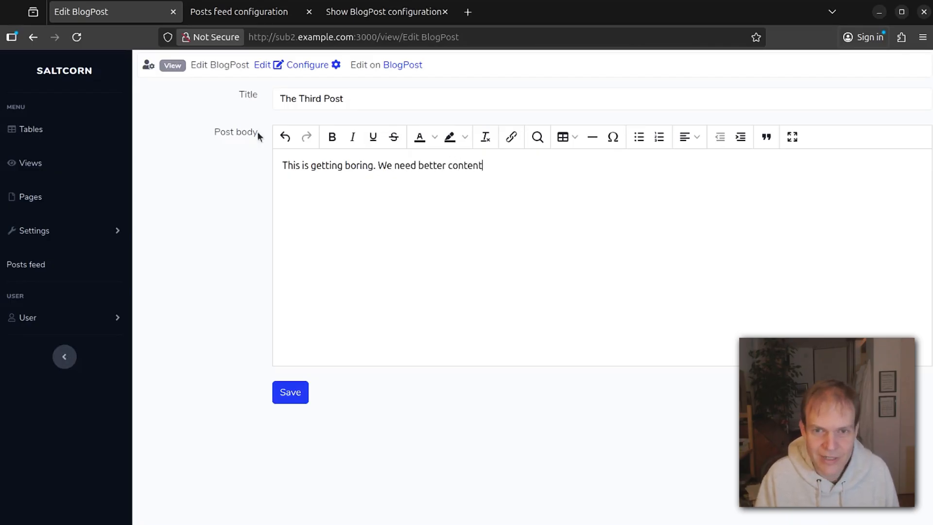
left_click(296, 391)
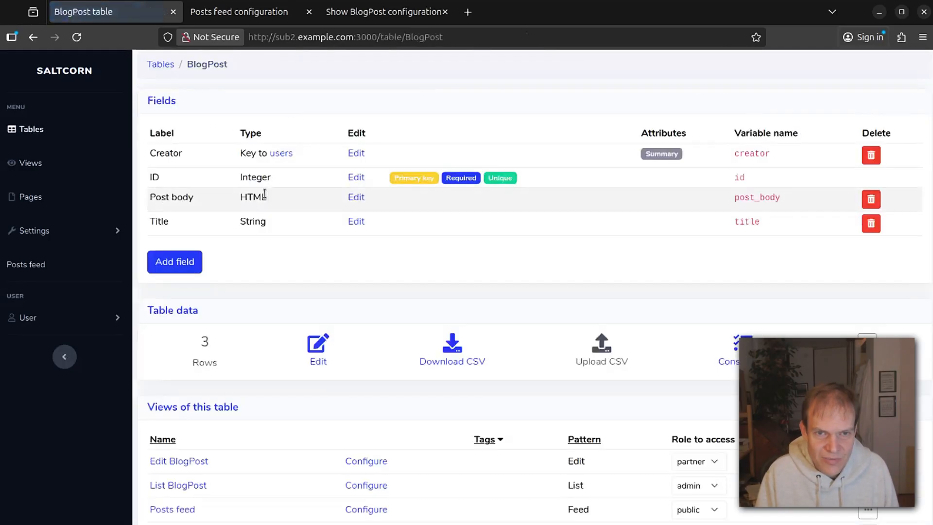
Check the stored rows' creators, then open the Show BlogPost view's layout editor.
left_click(316, 347)
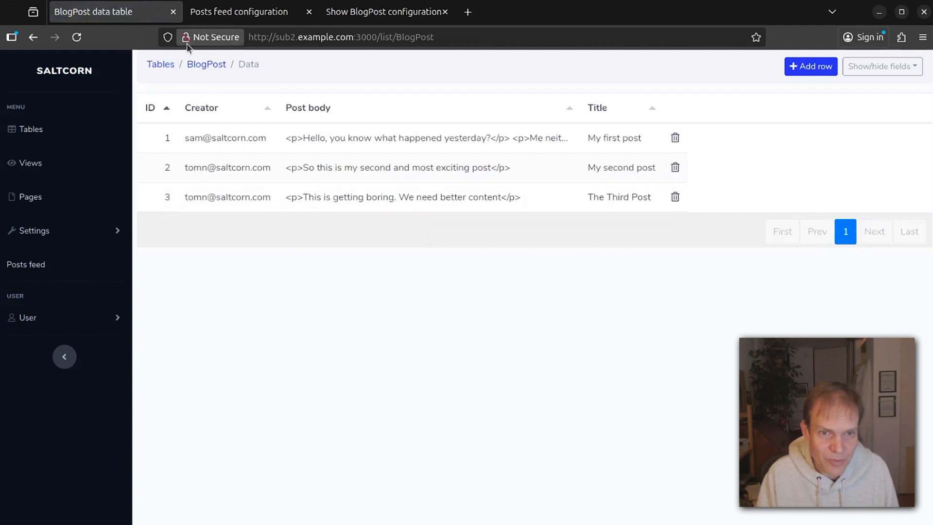
left_click(213, 67)
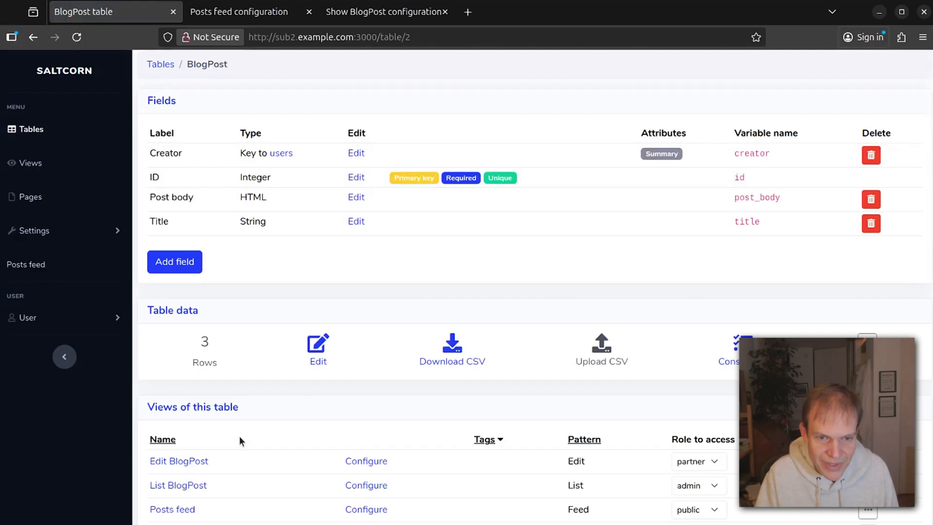
scroll(214, 486, "down", 5)
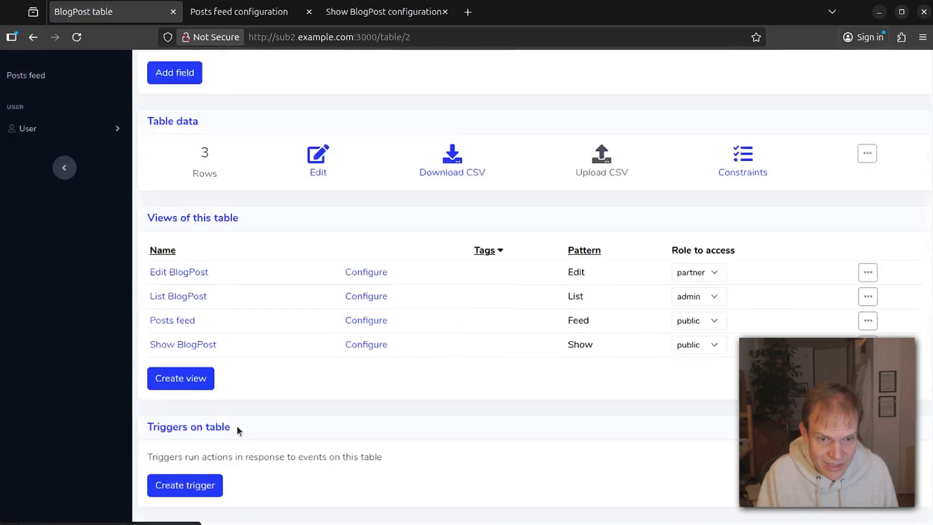
left_click(355, 282)
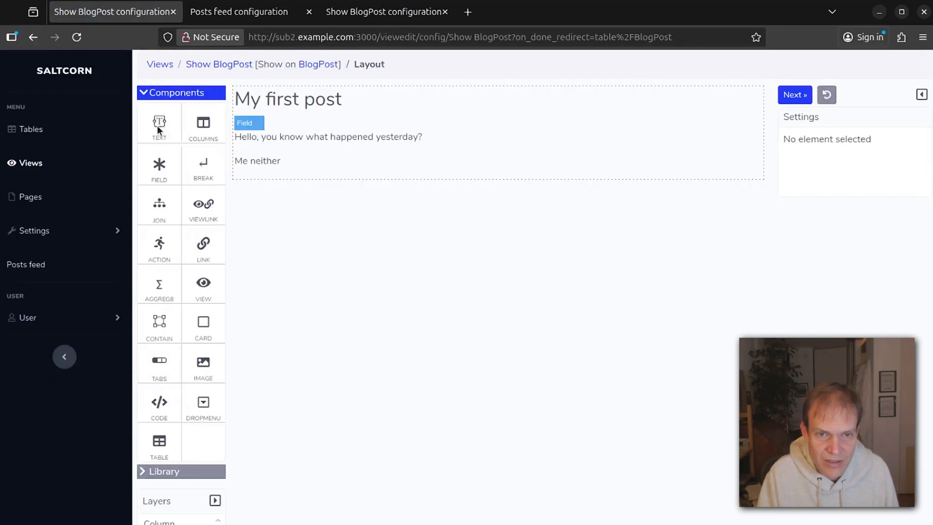
Add a joined field showing creator > email below the post title.
left_click_drag(164, 168, 240, 124)
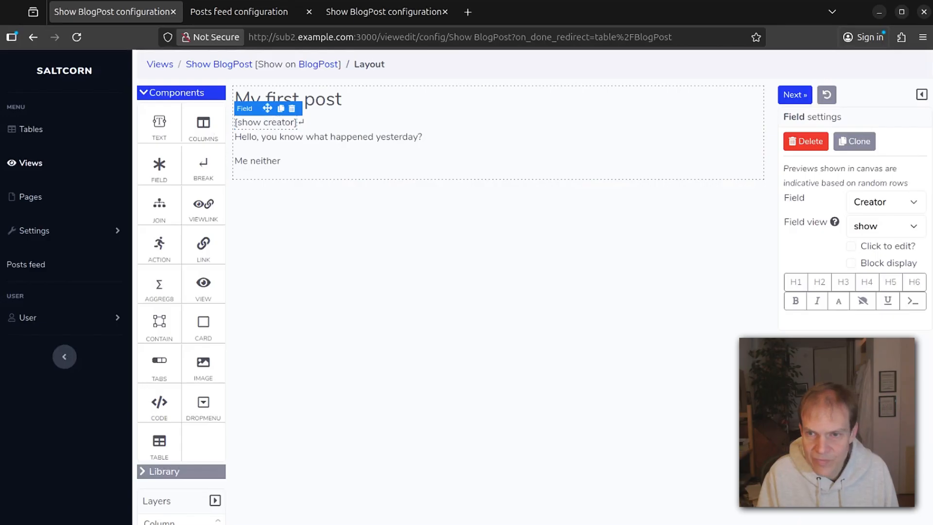
left_click(292, 109)
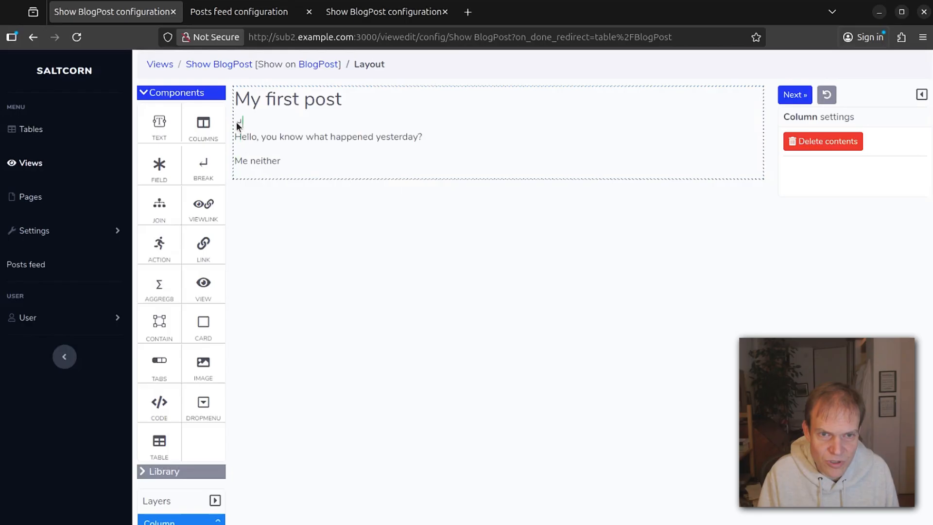
left_click_drag(232, 123, 233, 122)
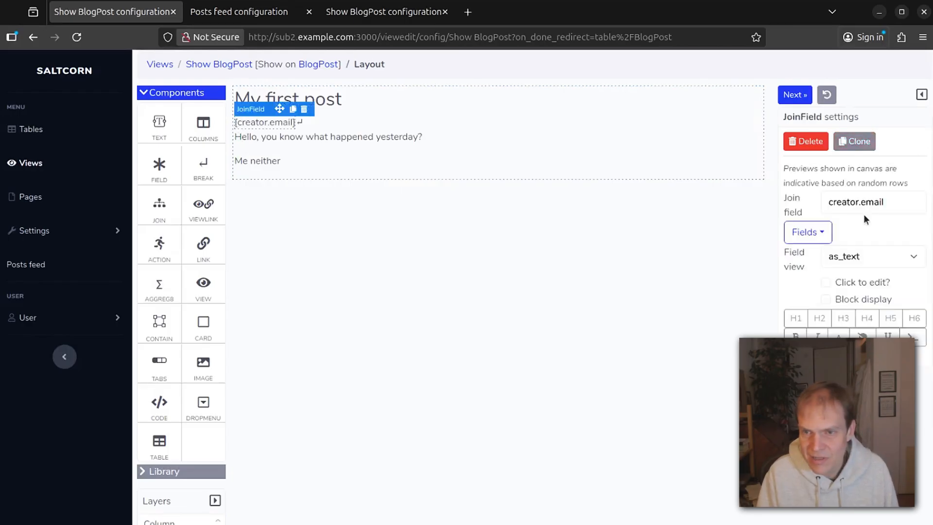
left_click(829, 232)
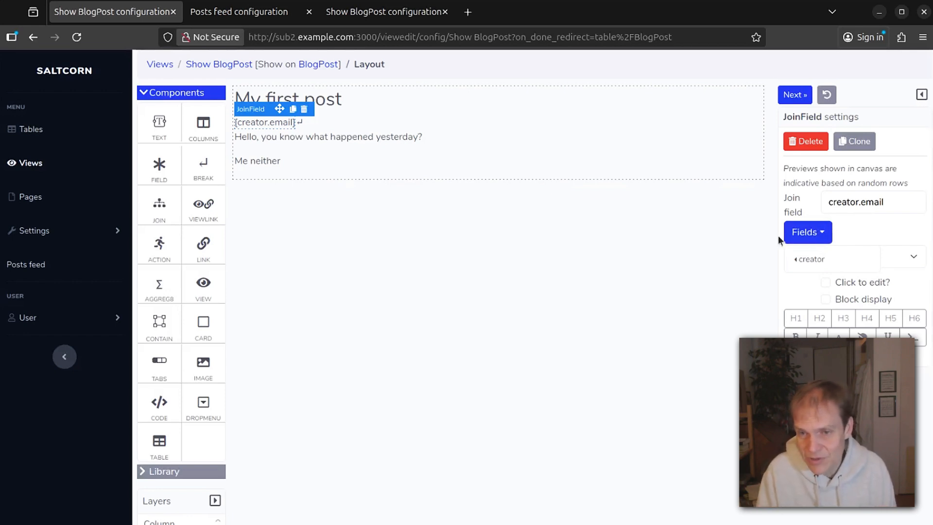
left_click(802, 266)
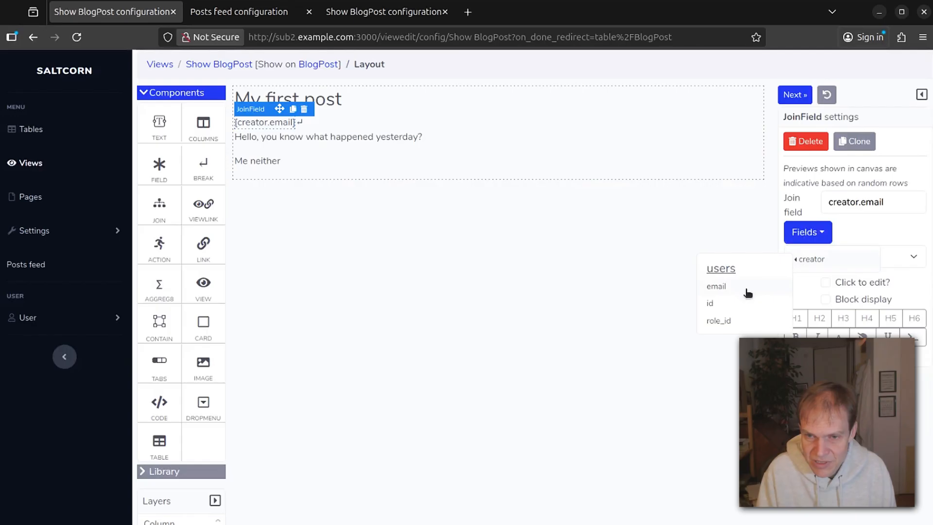
left_click(723, 289)
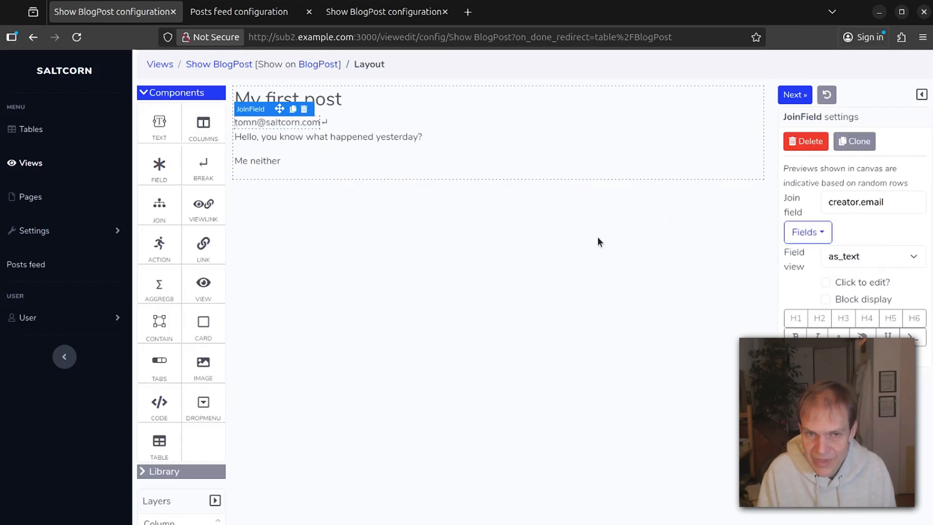
Put a 'Written by' text before the creator's email and view the Posts feed.
left_click_drag(166, 121, 240, 125)
left_click(240, 124)
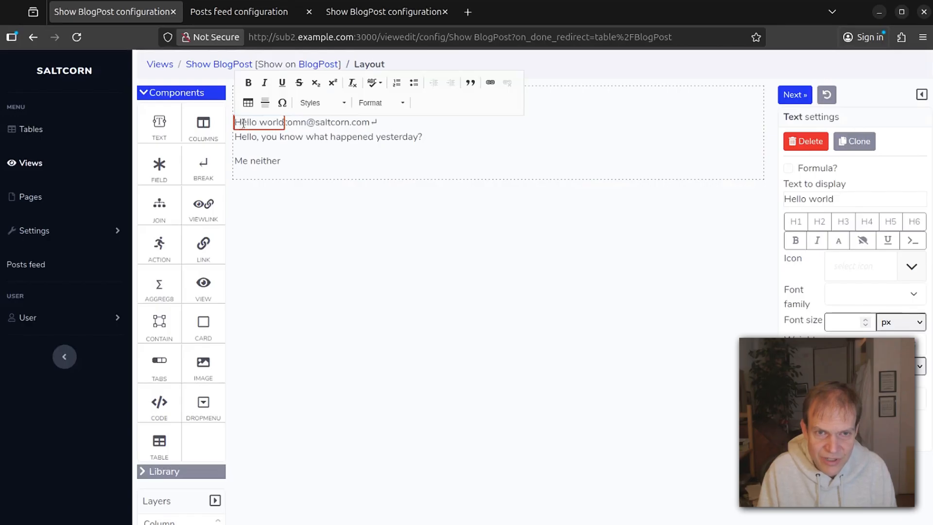
key("Delete")
key("Delete")
key("Delete")
key("Delete")
key("Delete")
key("Delete")
key("Delete")
key("Delete")
key("Delete")
key("Delete")
key("Delete")
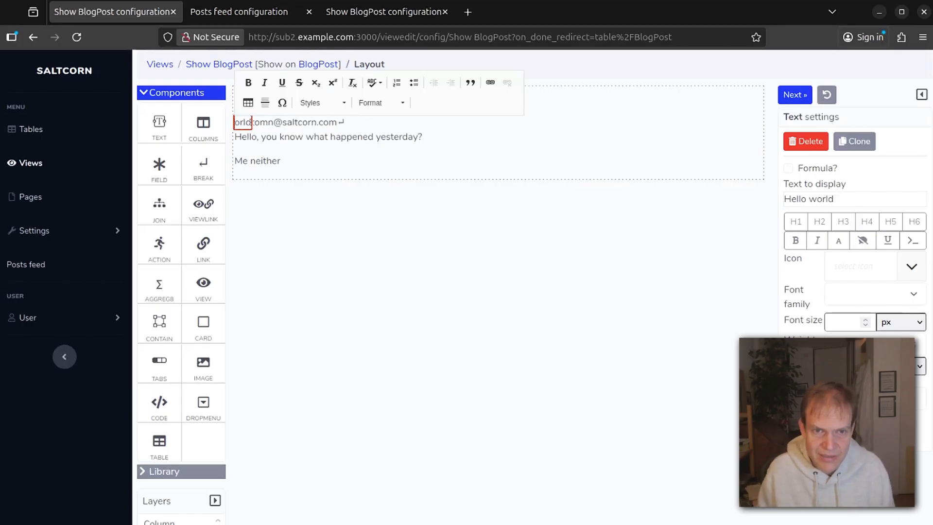
type("Written by")
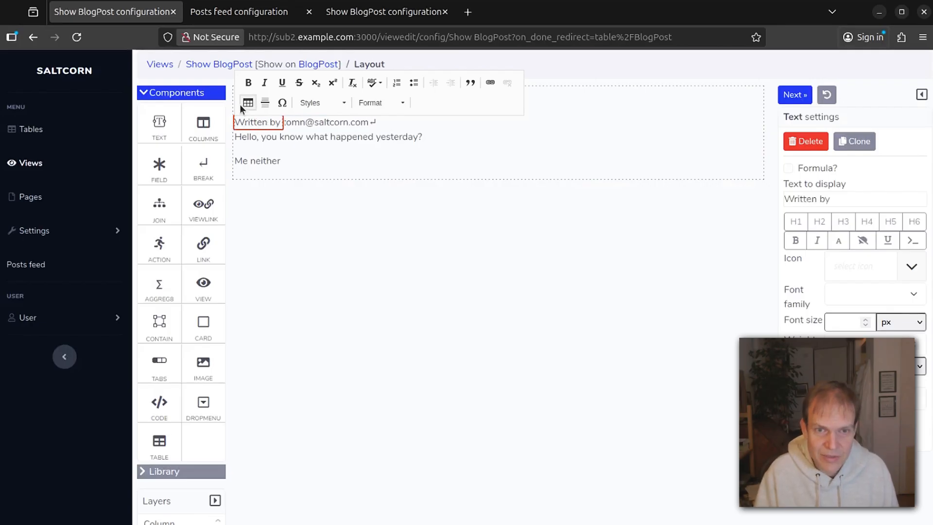
left_click(358, 209)
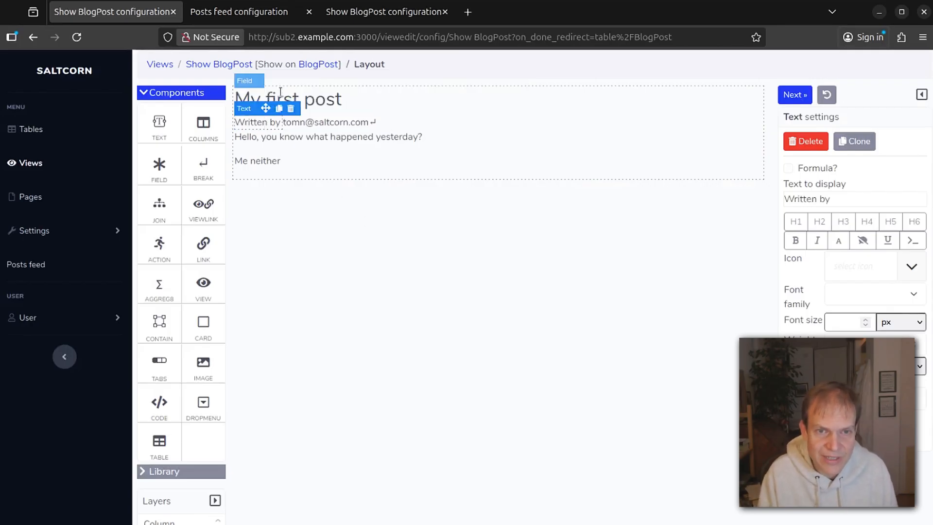
left_click(26, 265)
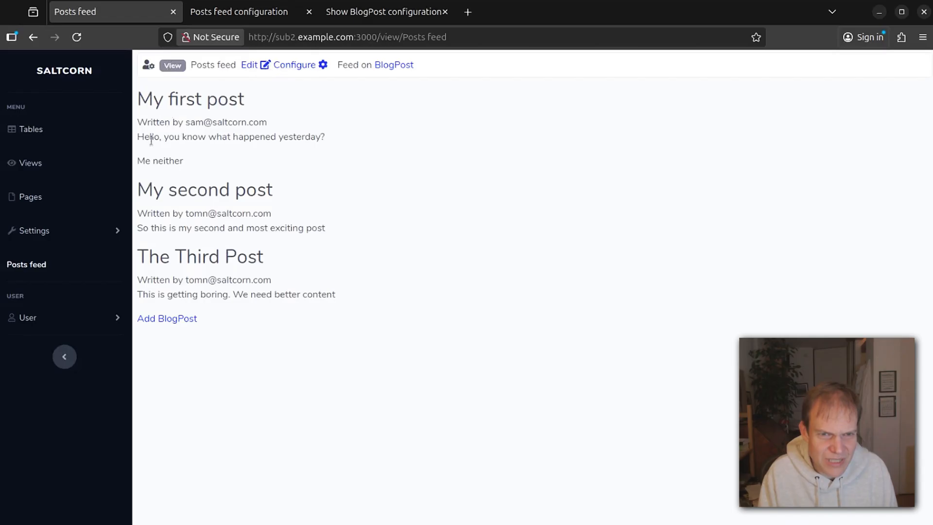
In the Posts feed's single-item view layout, make the 'Written by' label small text.
left_click(287, 65)
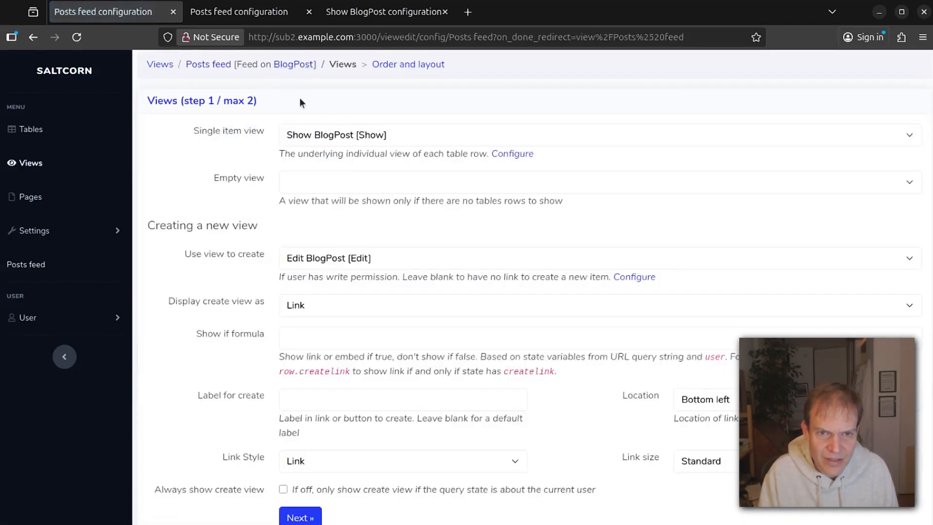
left_click(512, 154)
left_click(286, 119)
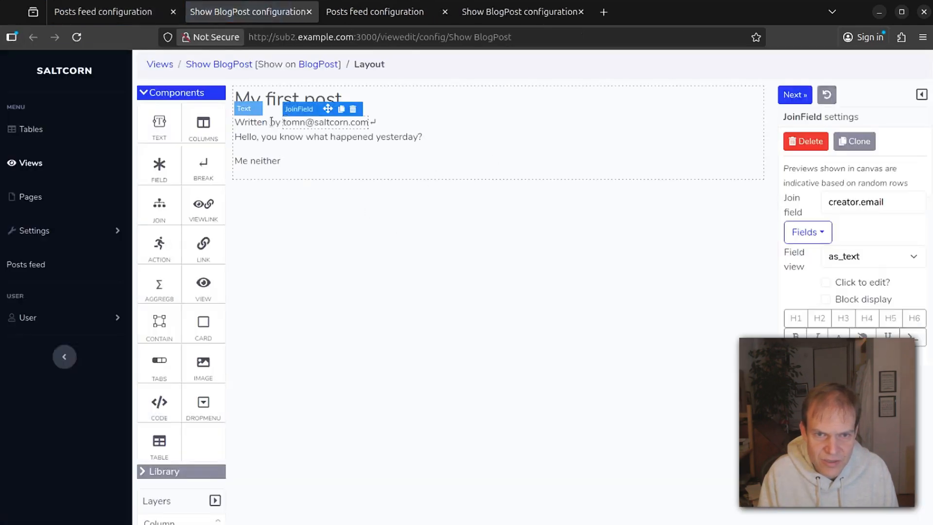
left_click(269, 121)
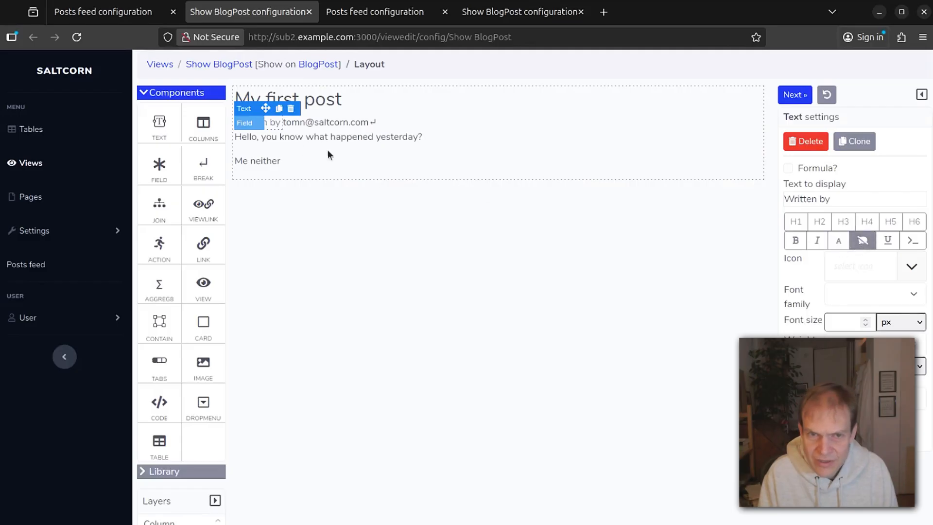
left_click(324, 124)
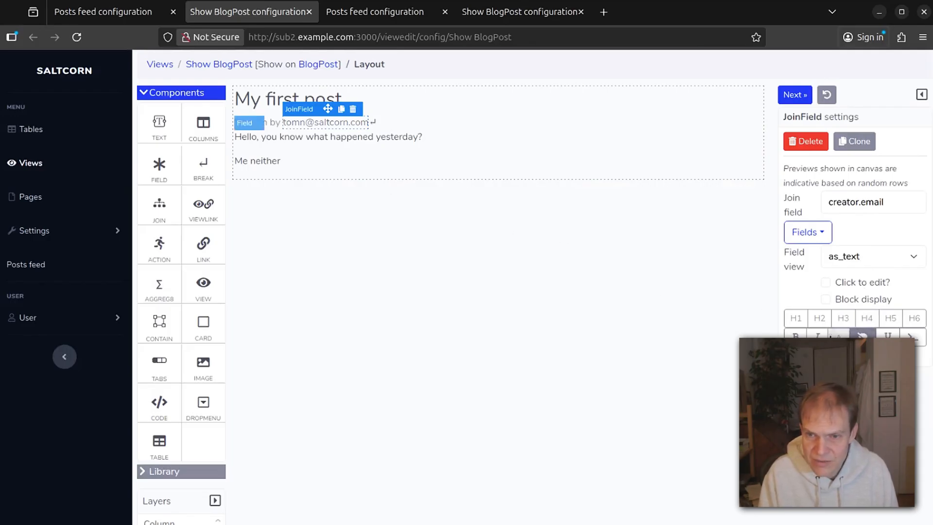
left_click(266, 122)
left_click(838, 241)
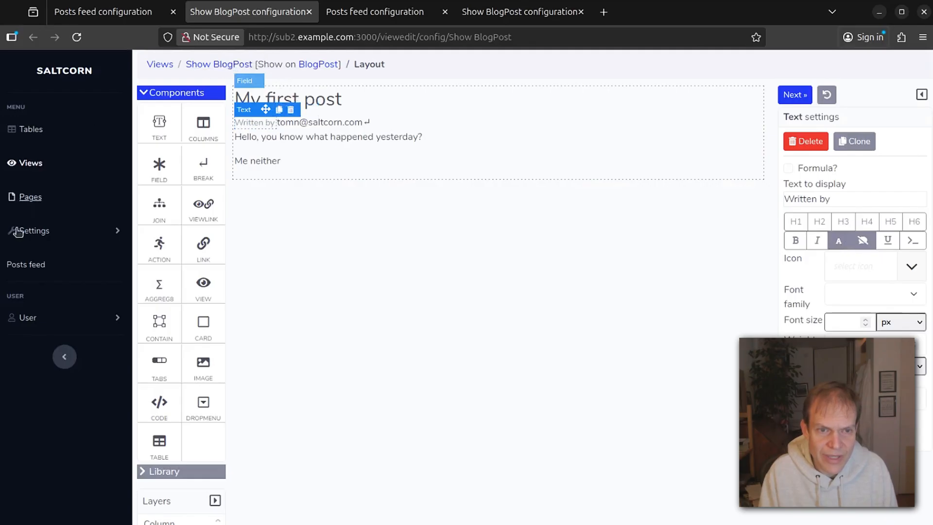
left_click(16, 265)
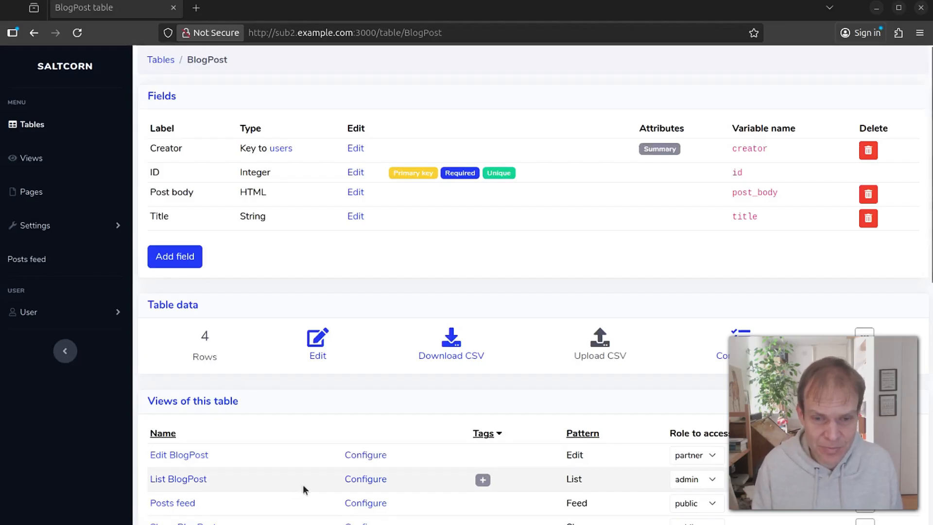
In the Edit BlogPost view's Edit options, set Destination type to 'Back to referer'.
left_click(366, 455)
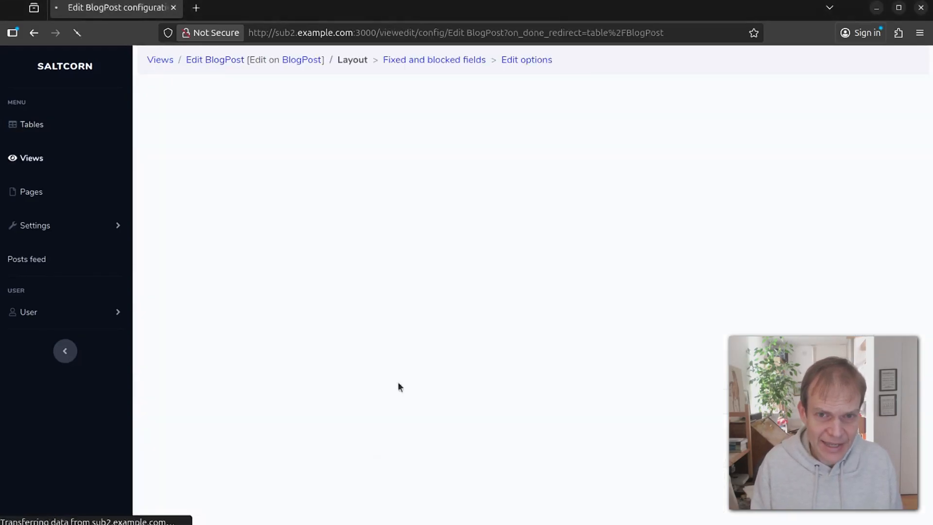
left_click(527, 60)
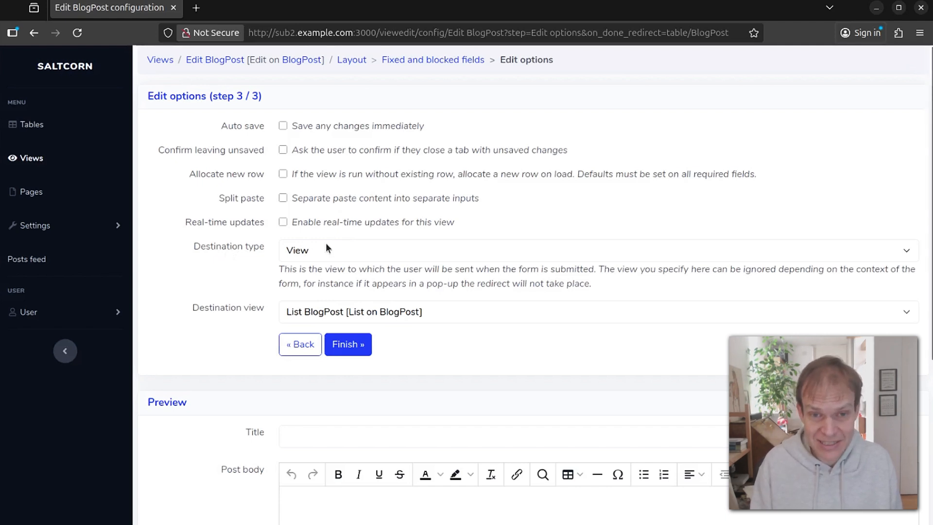
left_click(366, 251)
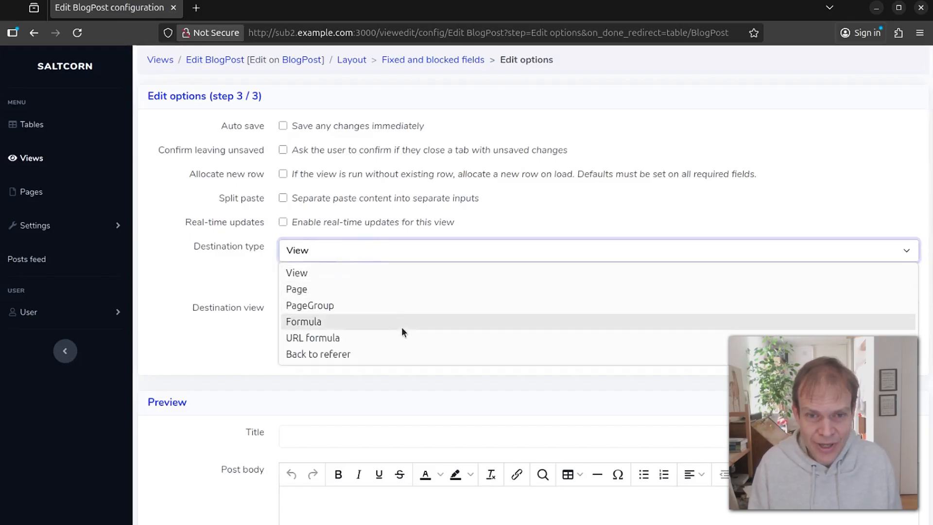
left_click(369, 353)
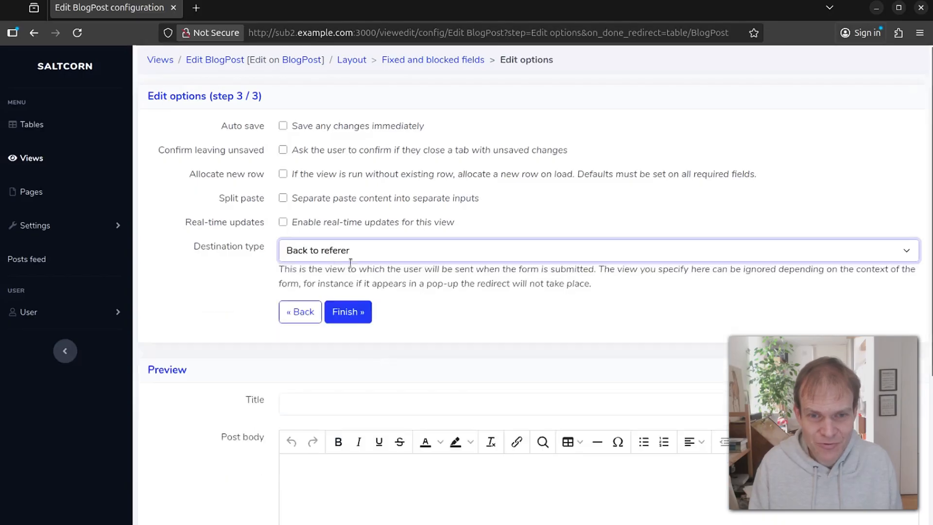
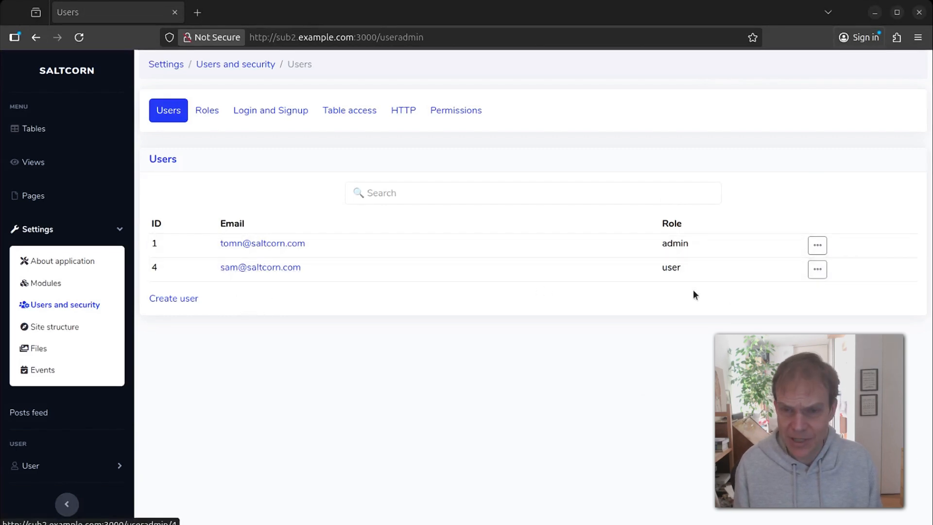
Change the second user's role to staff and save it.
left_click(818, 270)
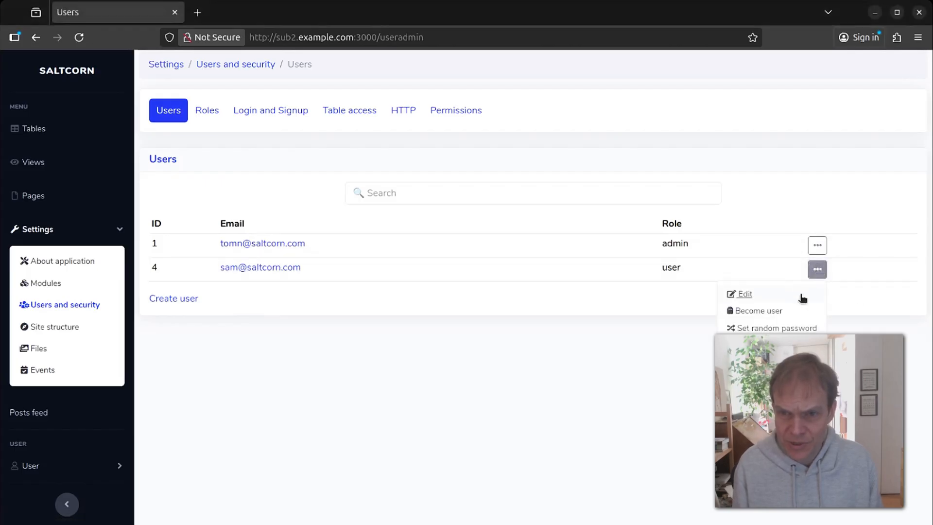
left_click(741, 297)
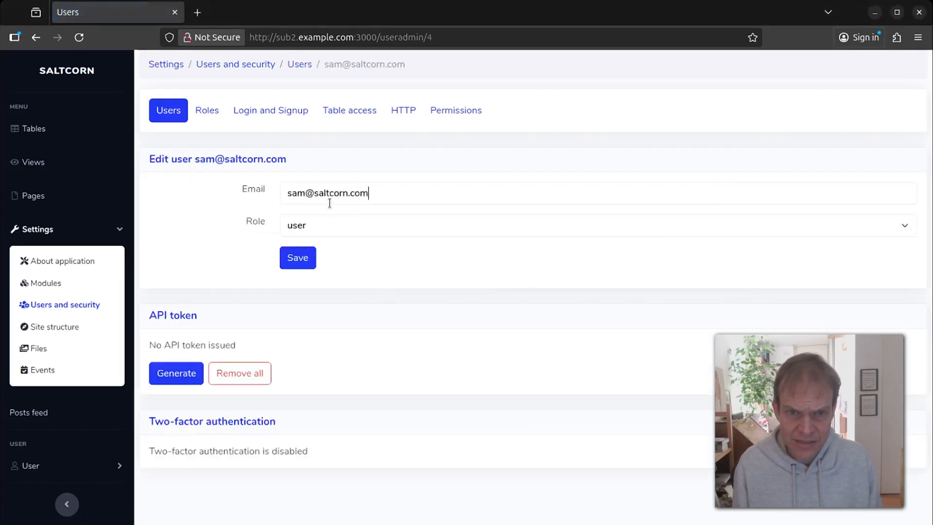
left_click(337, 224)
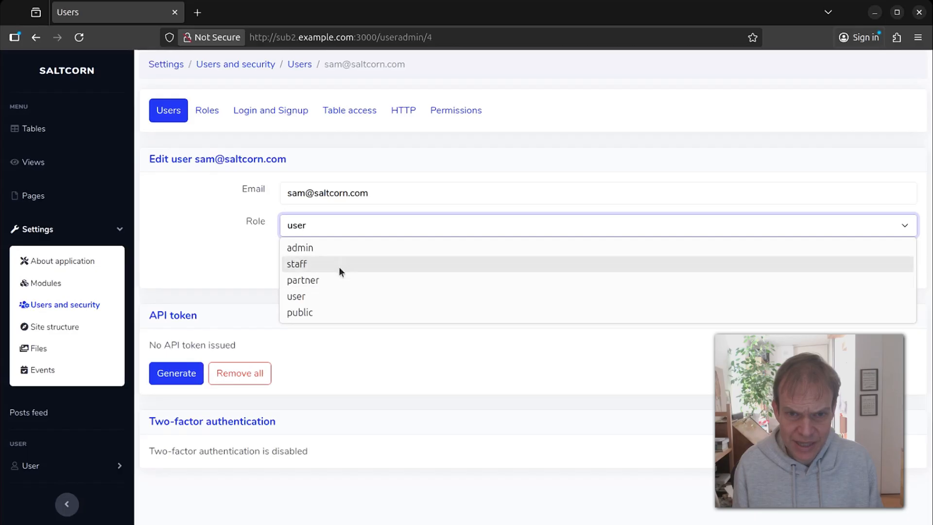
left_click(339, 266)
left_click(291, 254)
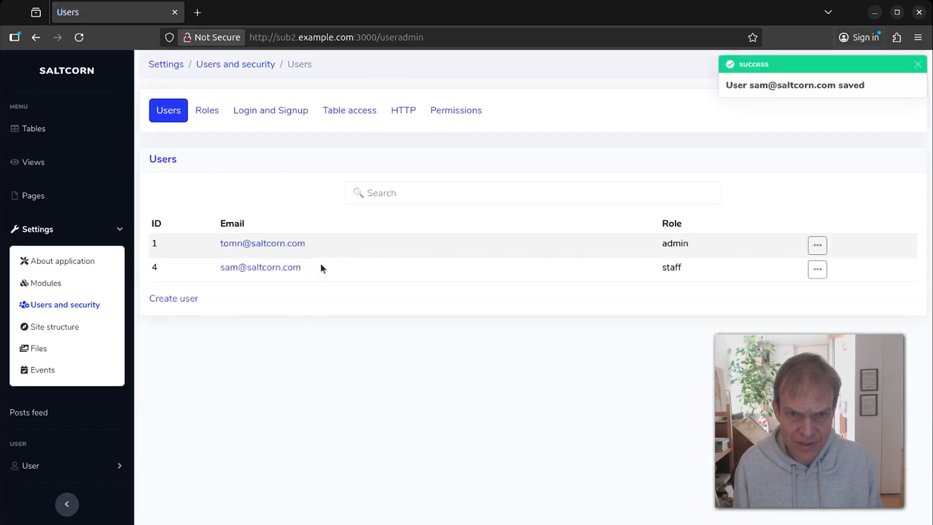
Create a new partner-role user with an e-mail address and a random password.
left_click(167, 298)
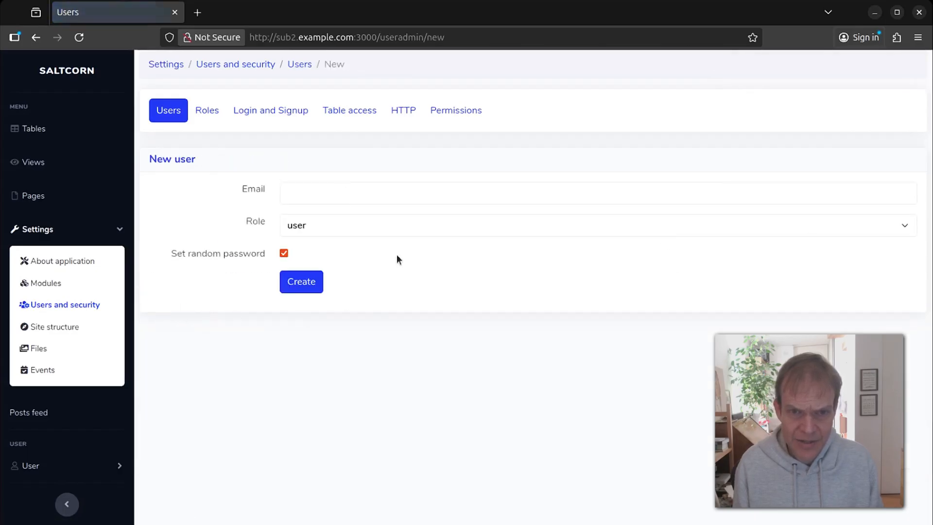
left_click(345, 191)
left_click(232, 188)
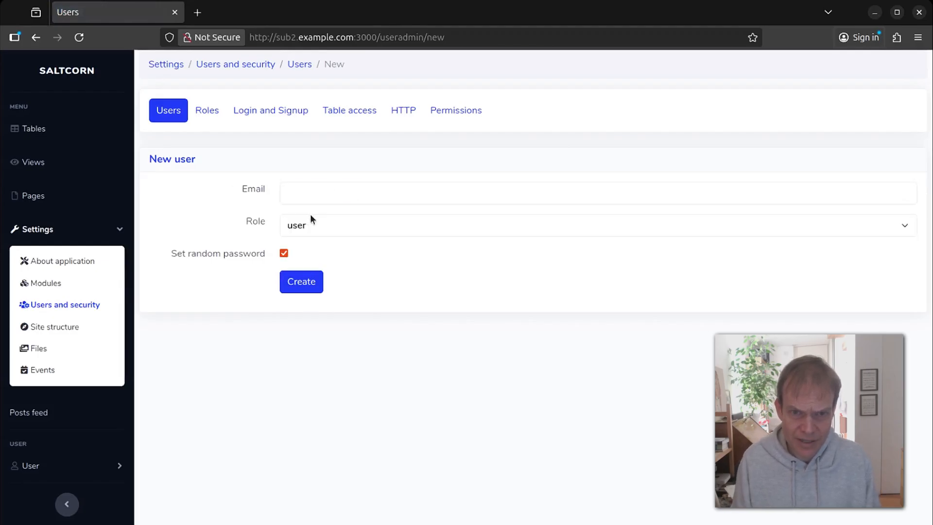
left_click(340, 228)
left_click(316, 278)
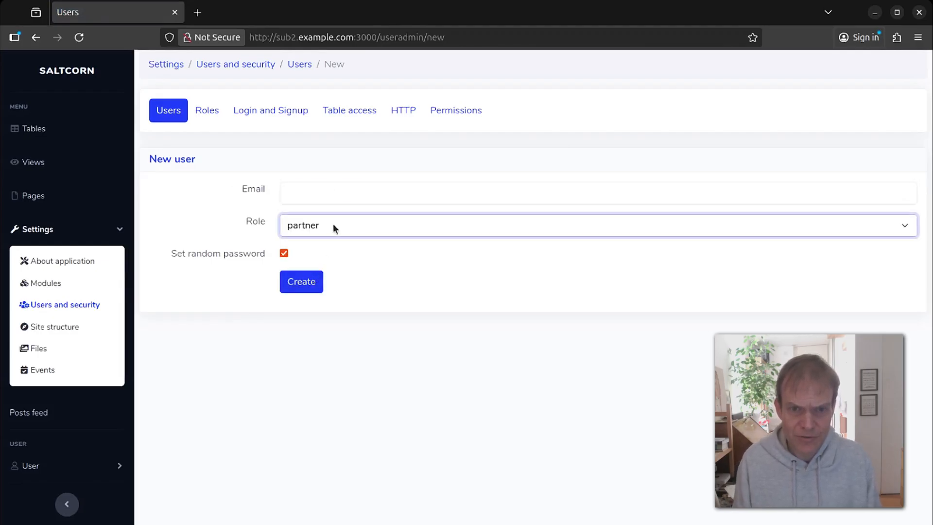
left_click(340, 191)
type("to")
key("BackSpace")
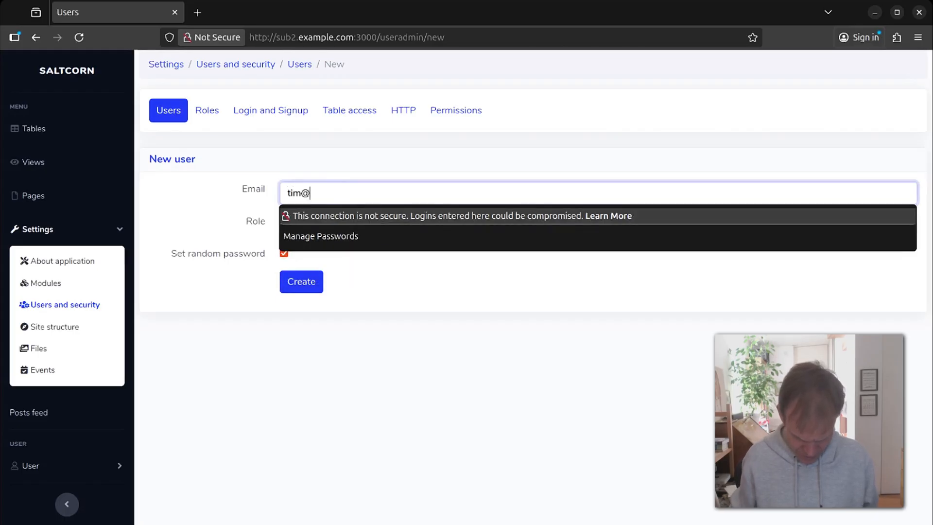
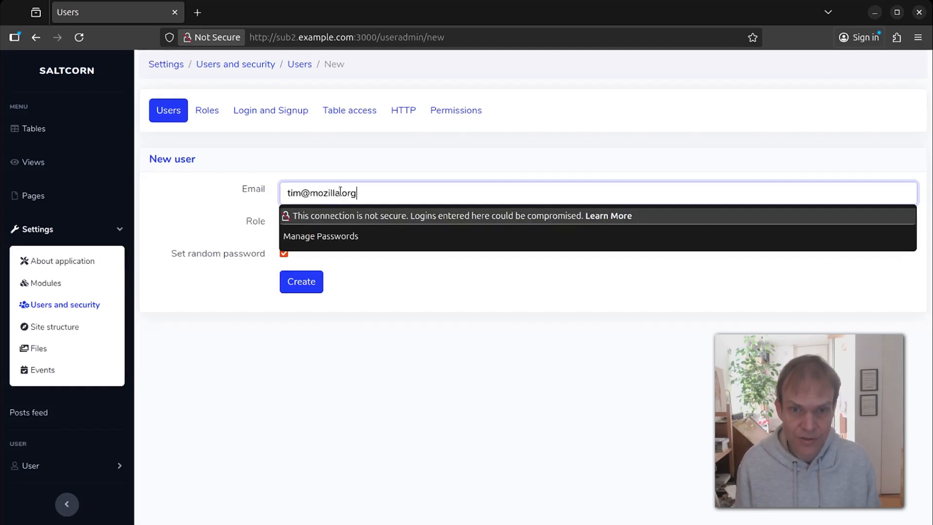
left_click(194, 180)
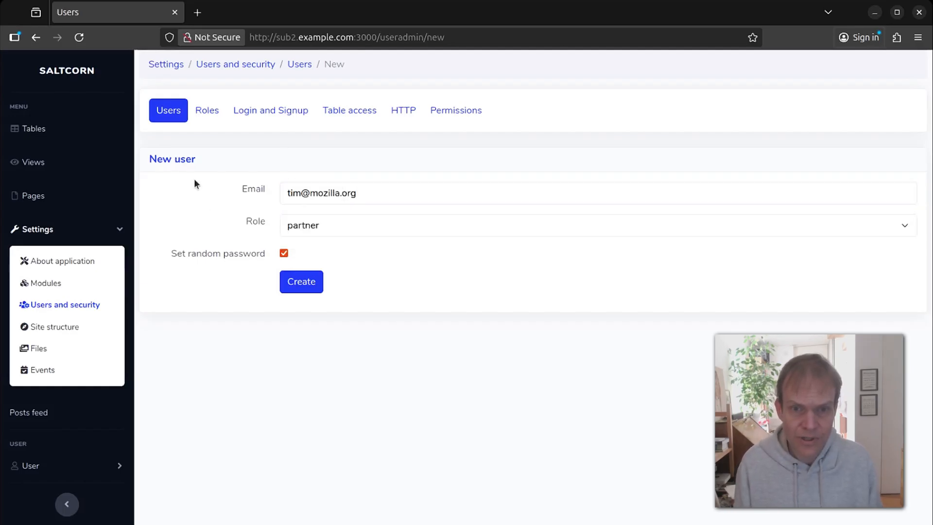
left_click(302, 282)
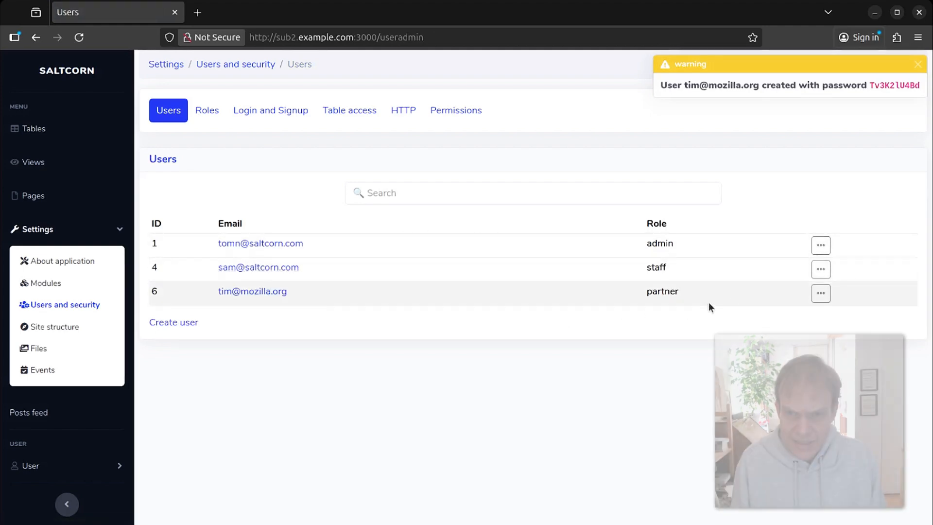
Impersonate the new partner user with Become user.
left_click(822, 294)
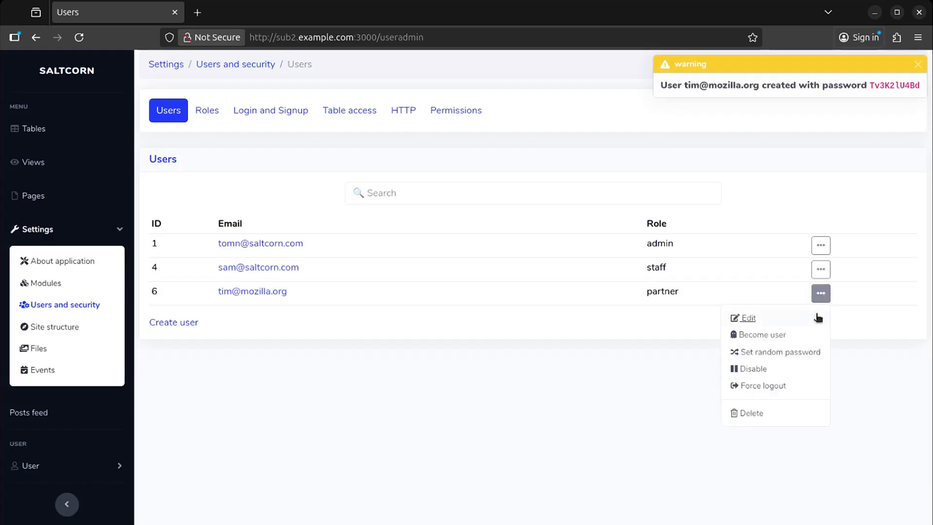
left_click(763, 334)
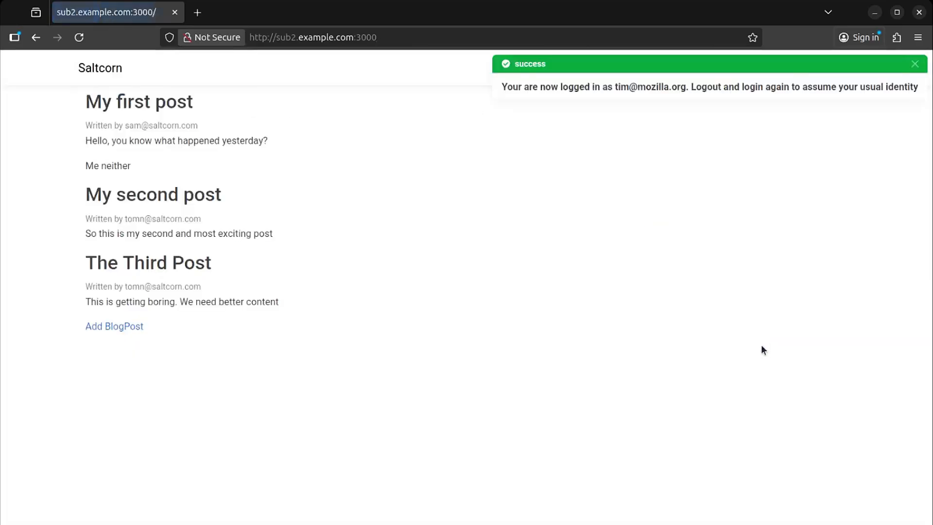
left_click(914, 65)
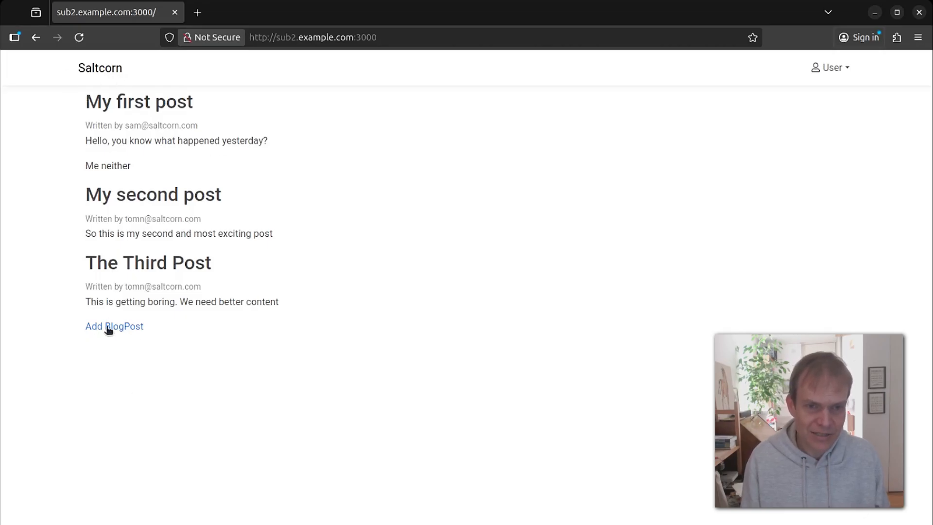
As the partner, add and save a blog post whose body reads 'You should use firefox'.
left_click(122, 327)
left_click(280, 107)
type("Tim's post")
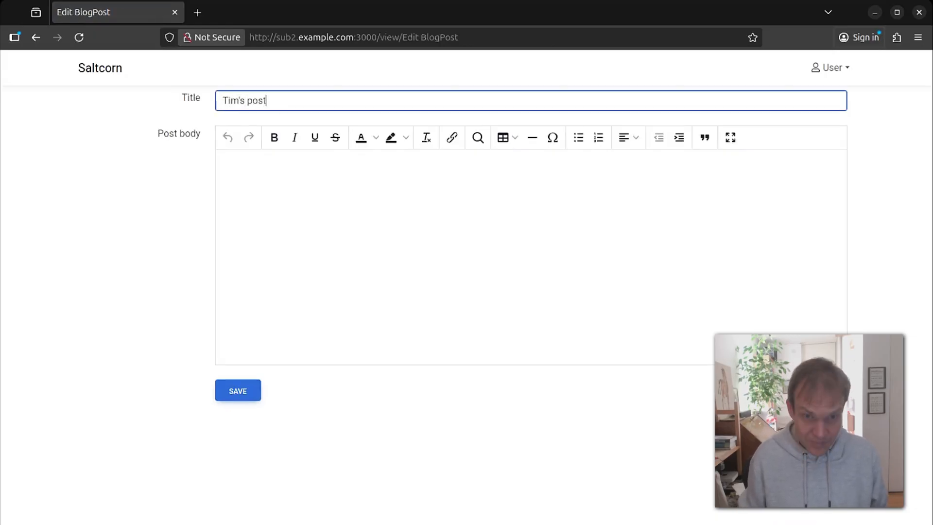
key("Tab")
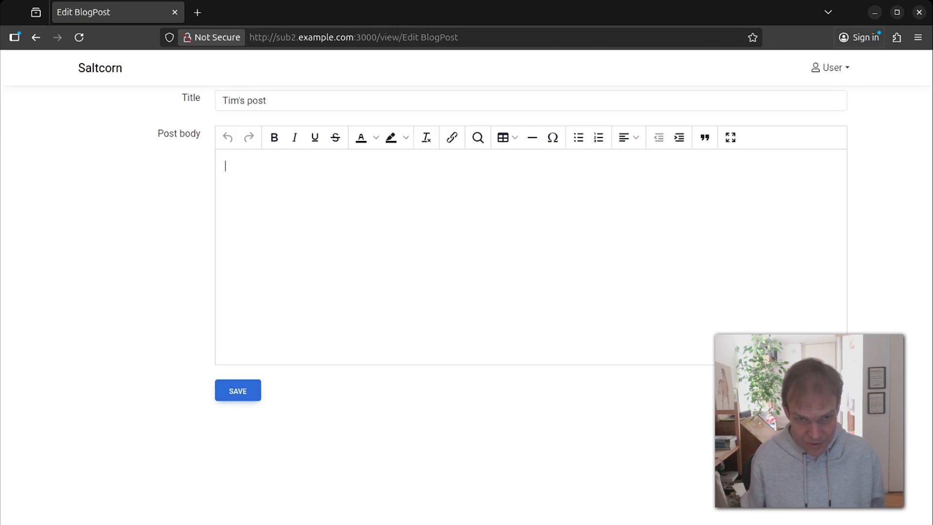
type("You should use firefox")
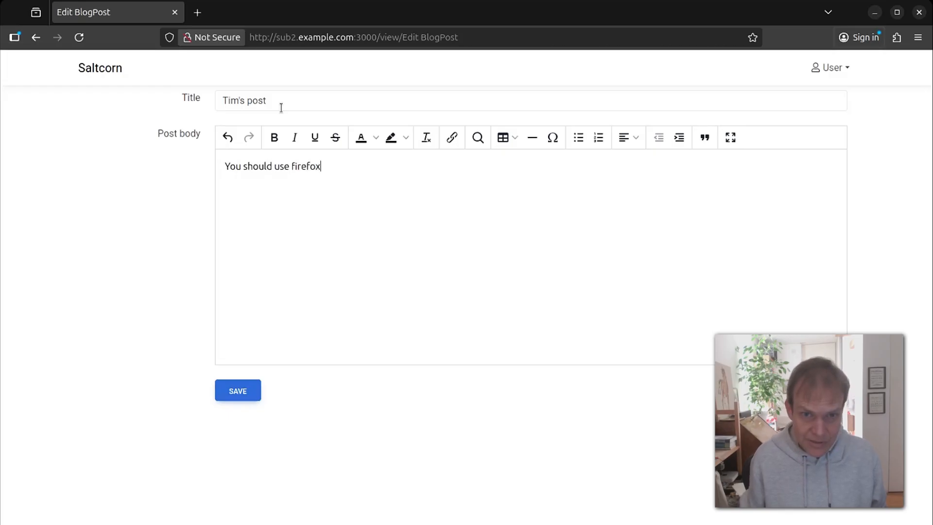
left_click(234, 389)
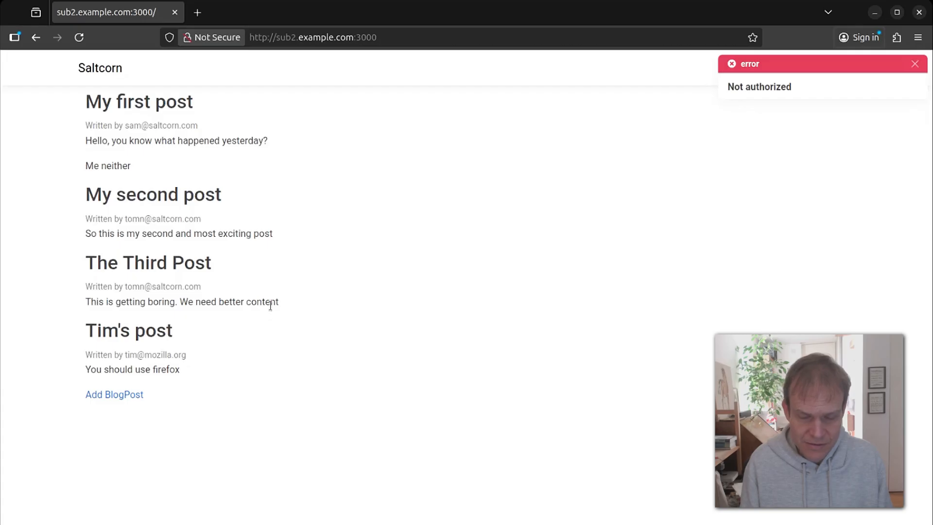
left_click(914, 64)
left_click(832, 68)
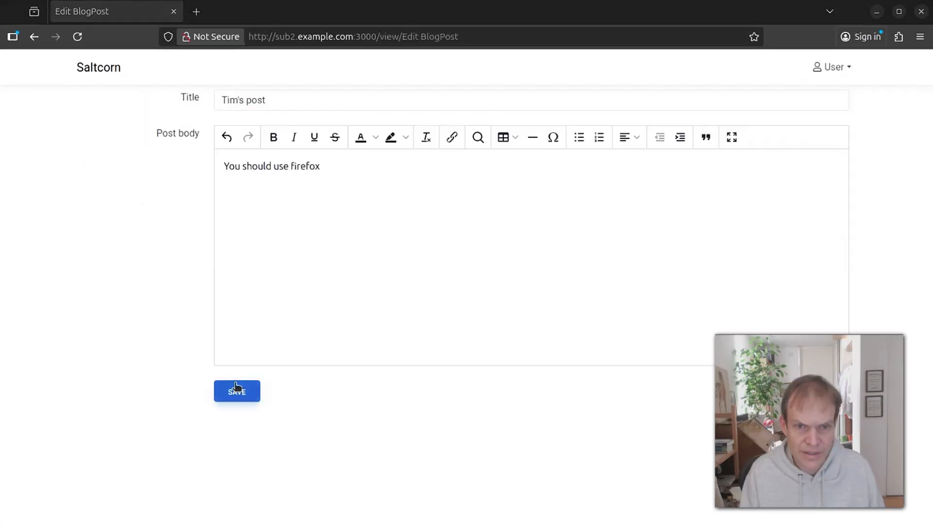
left_click(236, 390)
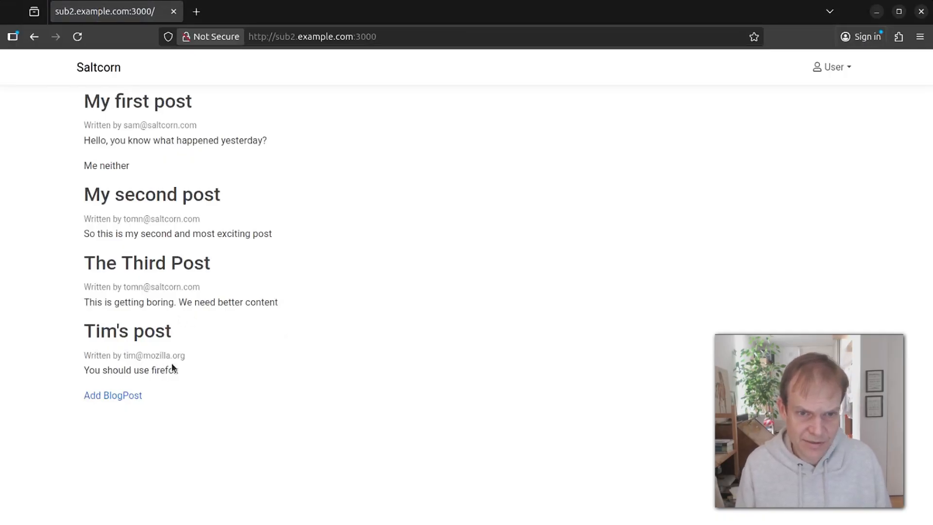
Log out of the impersonated account and sign back in as the admin.
left_click(837, 66)
left_click(843, 109)
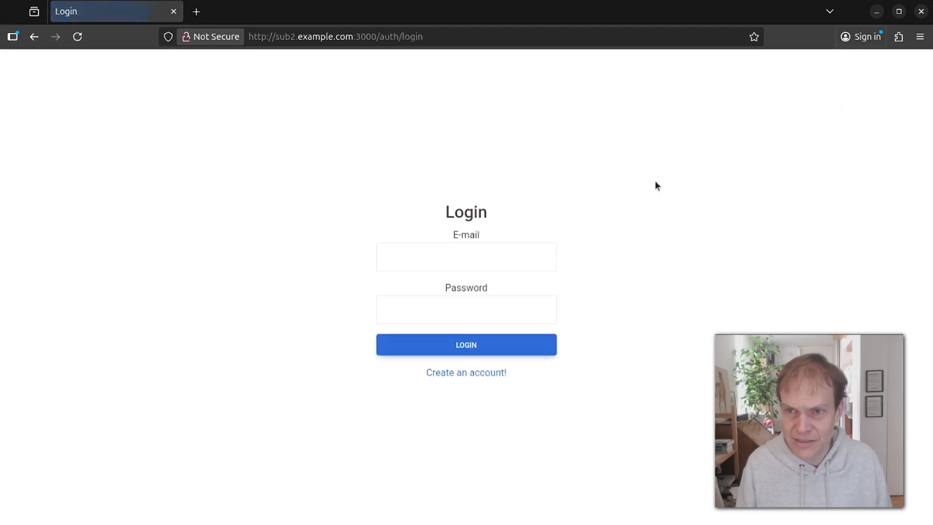
left_click(477, 259)
left_click(435, 331)
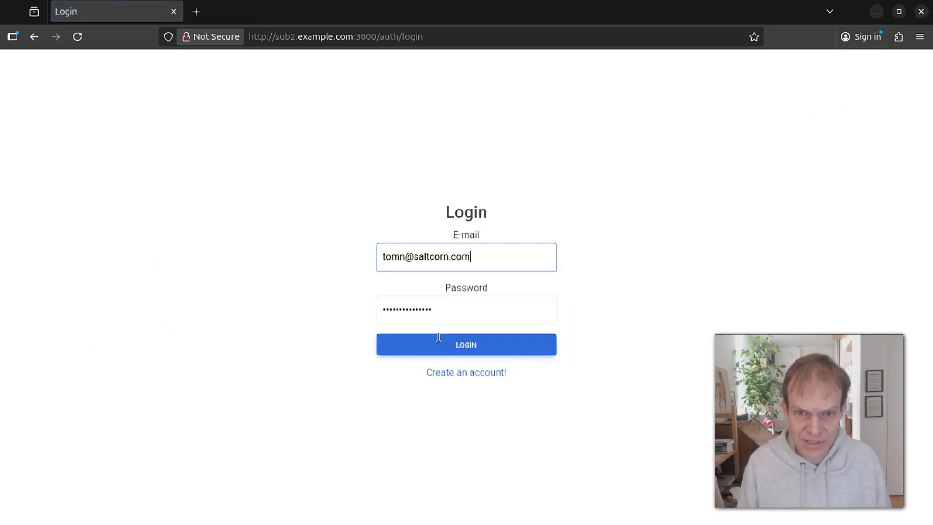
left_click(479, 350)
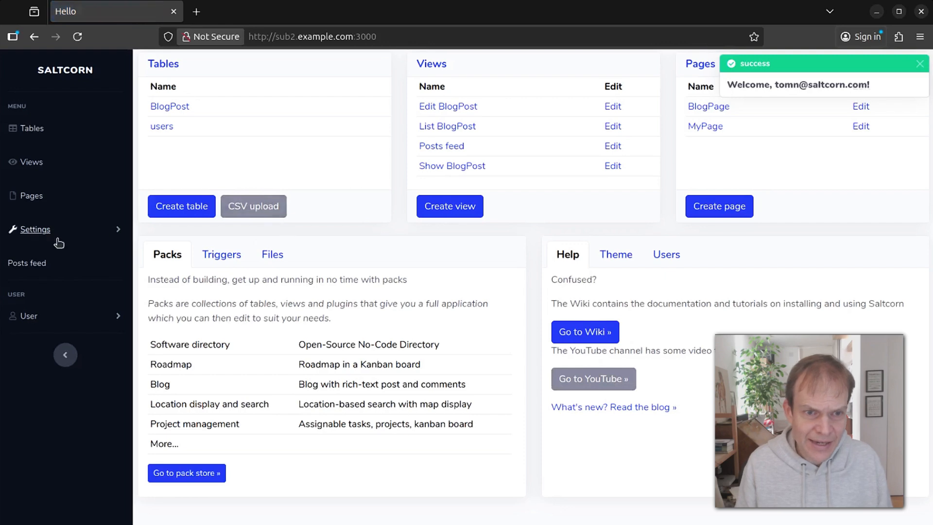
In the Show BlogPost layout, add an 'Edit' view link on its own line below the post.
left_click(168, 105)
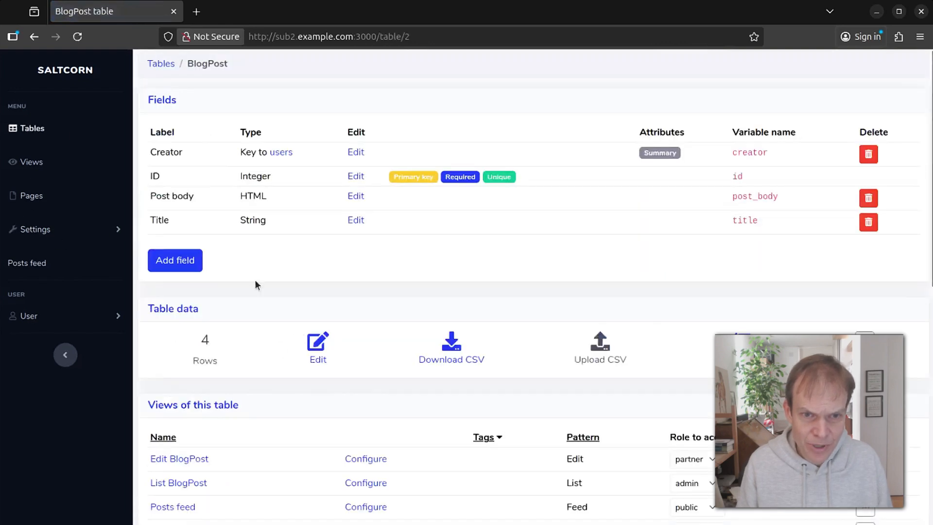
scroll(244, 299, "down", 2)
left_click(191, 446)
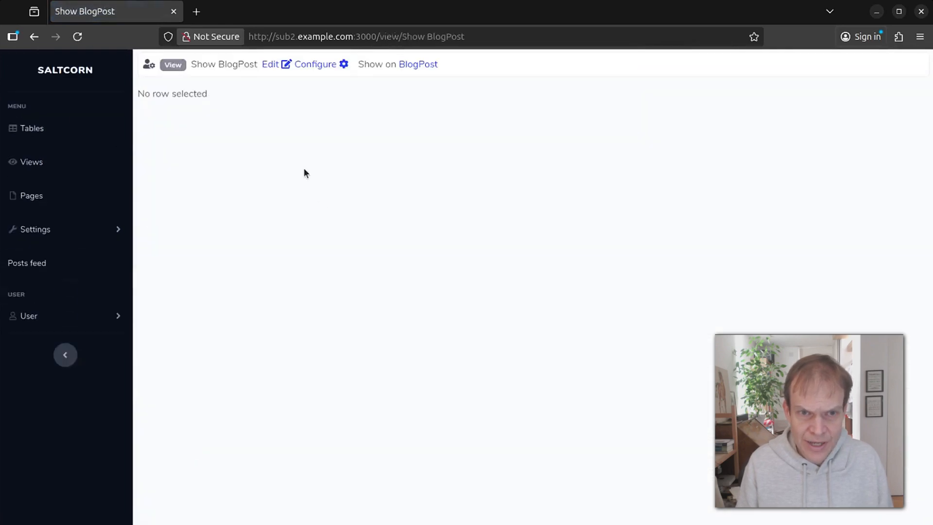
left_click(321, 65)
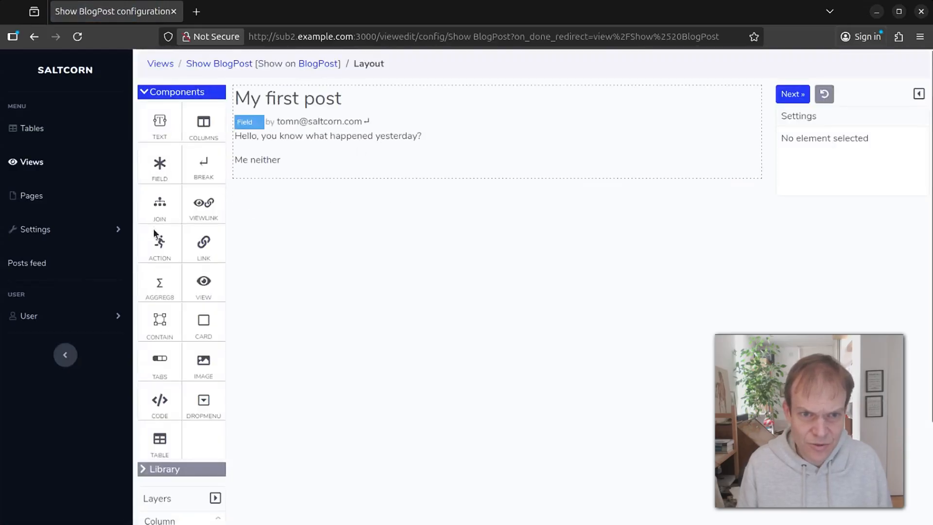
left_click_drag(206, 203, 441, 145)
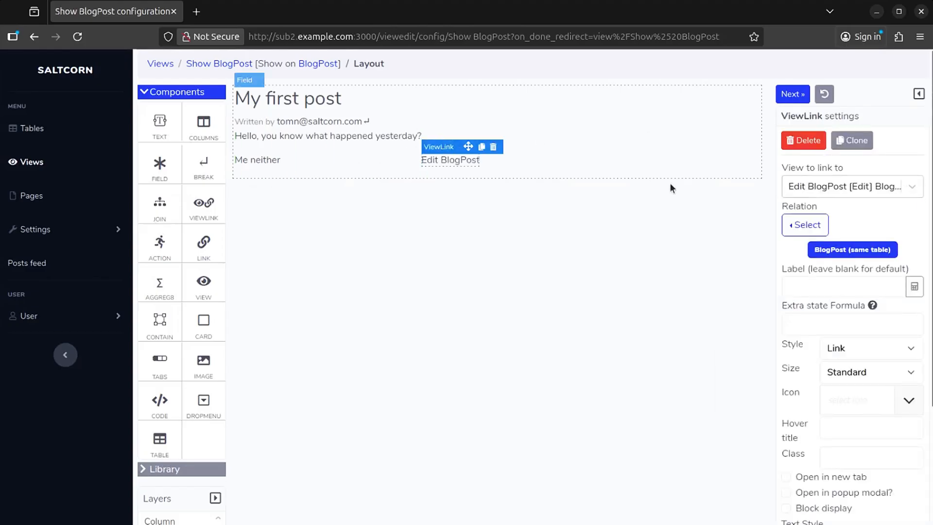
left_click(434, 161)
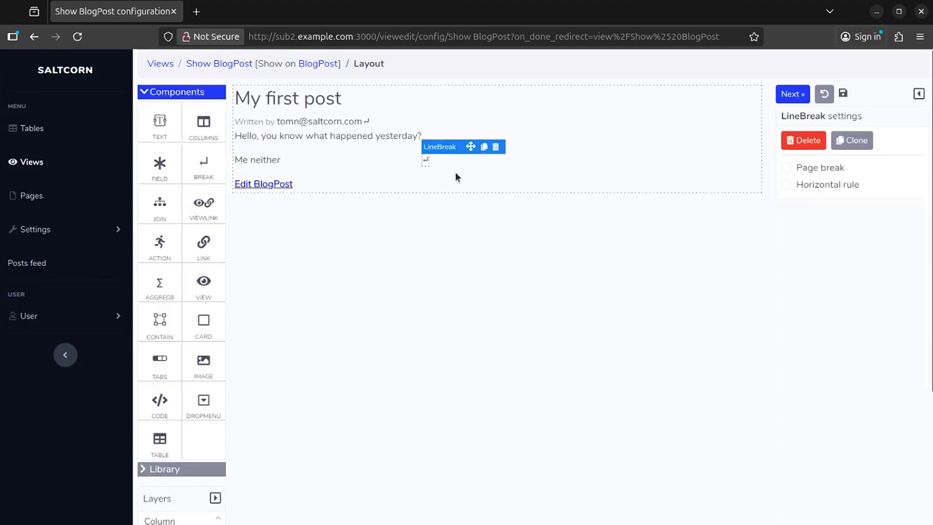
left_click(272, 184)
left_click(819, 292)
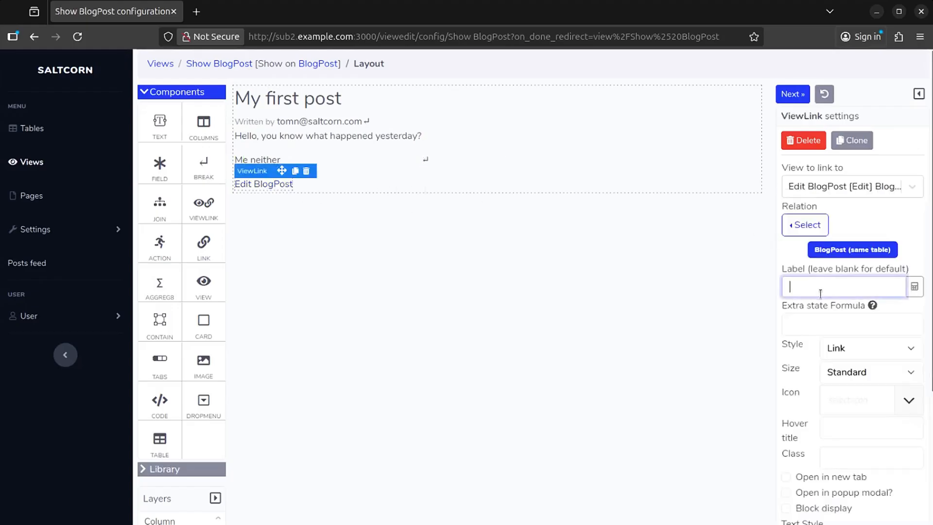
type("Edit")
left_click(713, 392)
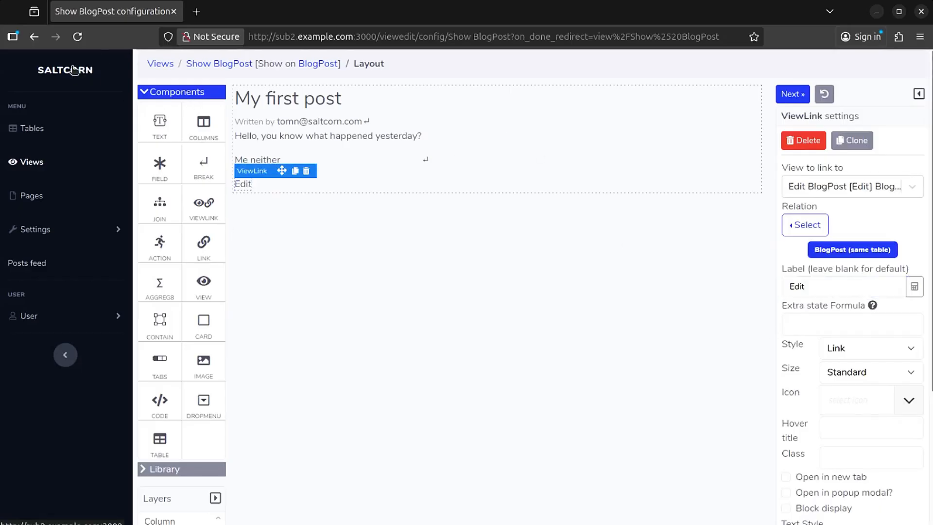
left_click(42, 231)
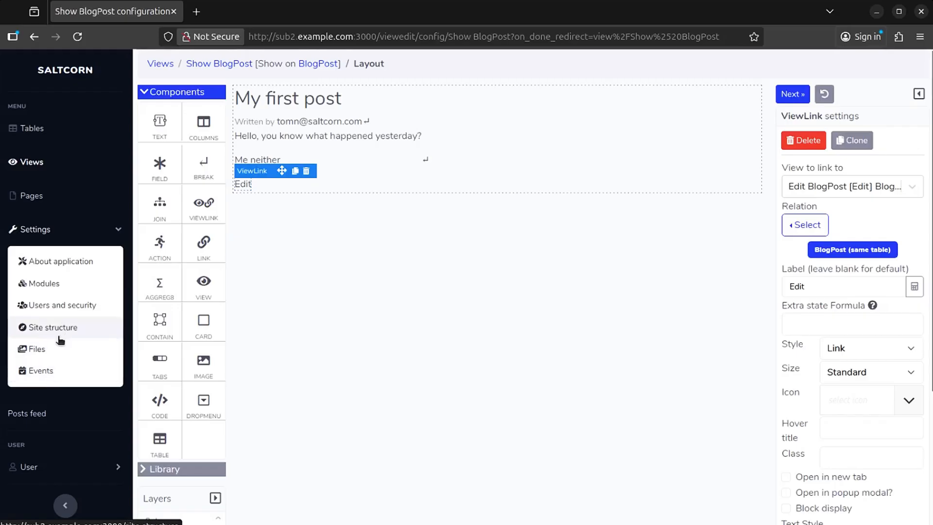
Impersonate the partner user from the Users list.
left_click(90, 305)
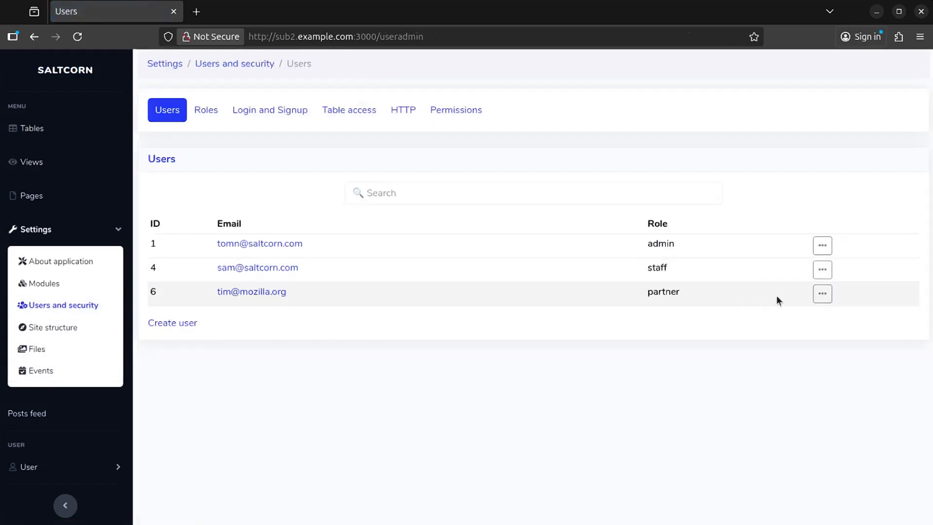
left_click(822, 294)
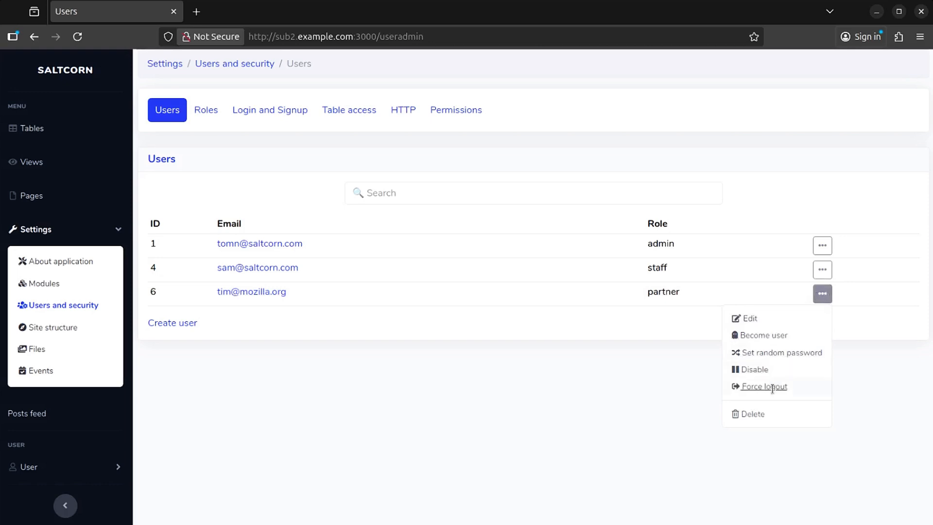
left_click(762, 335)
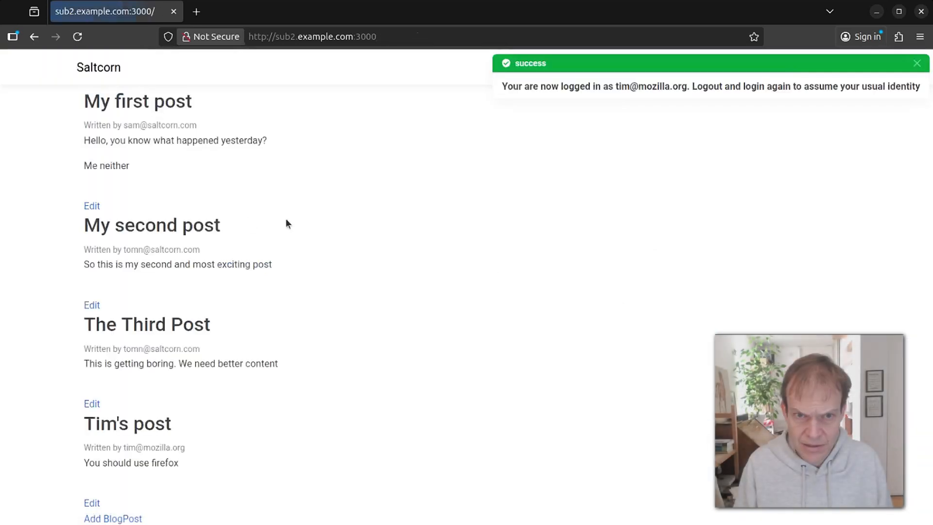
Insert 'definitely' before 'firefox' in the partner's own post and save it.
left_click(91, 504)
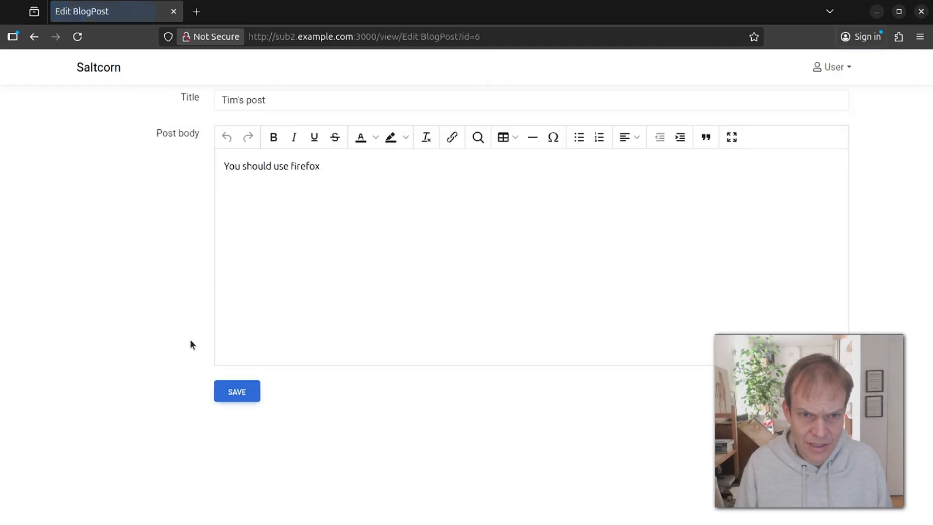
left_click(290, 166)
type("definit")
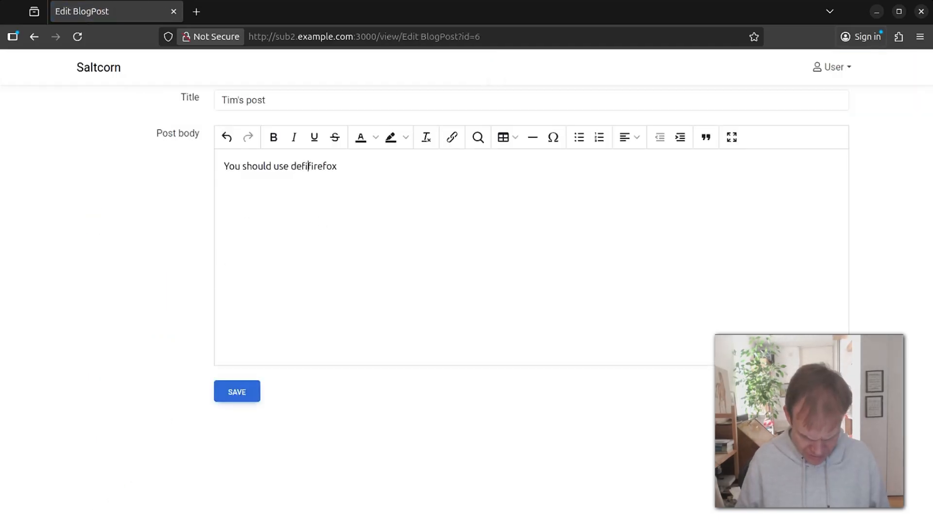
type("ely")
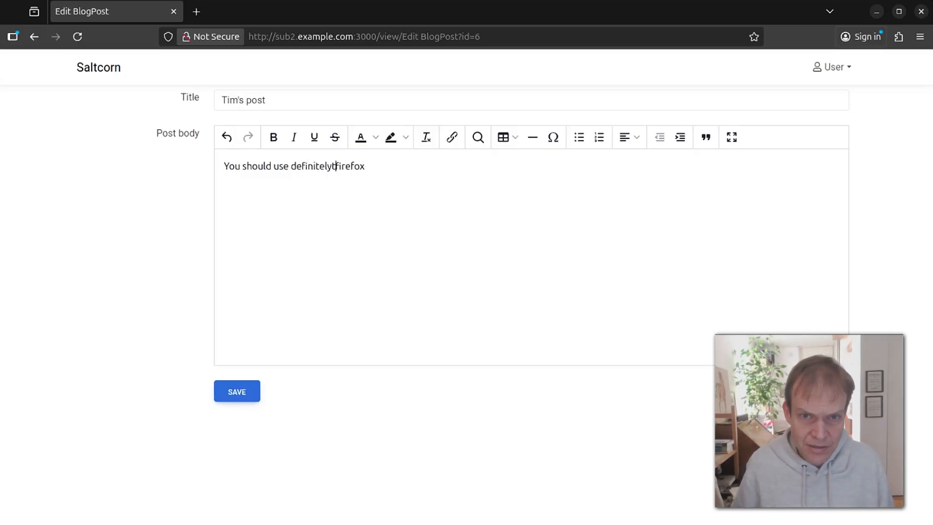
left_click(239, 392)
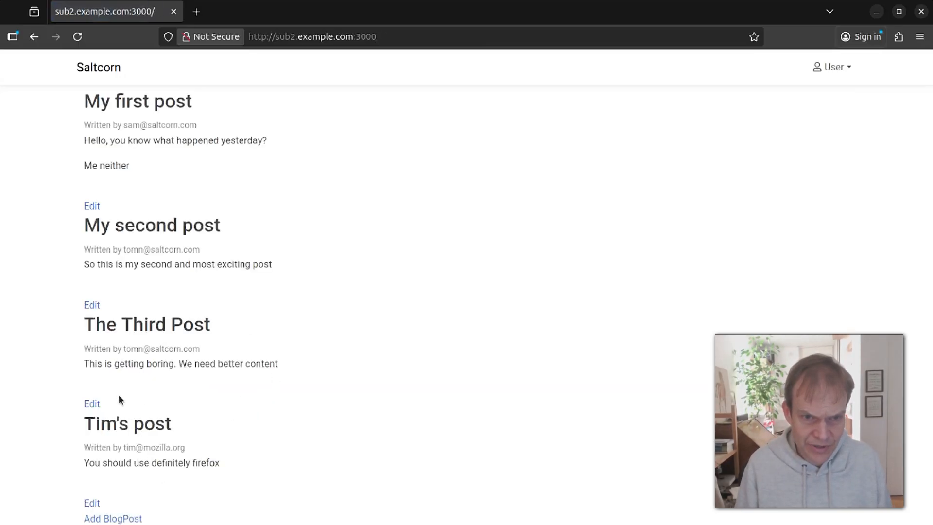
Append '???' to My second post and save, getting a Not authorized error.
left_click(94, 307)
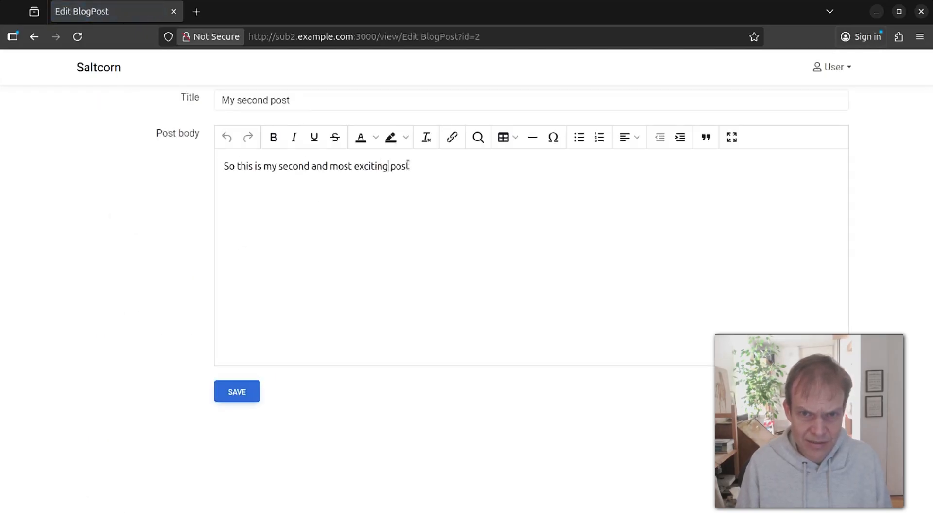
type("???")
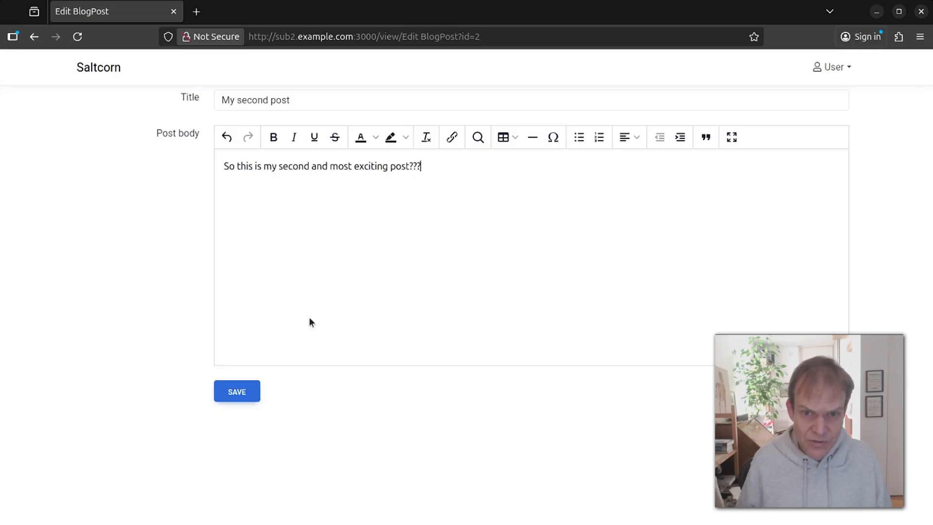
left_click(236, 391)
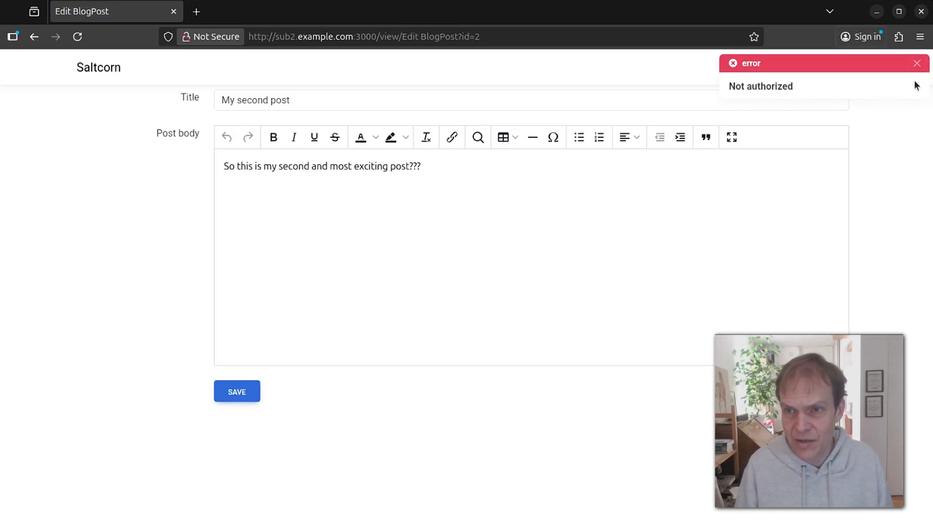
left_click(915, 62)
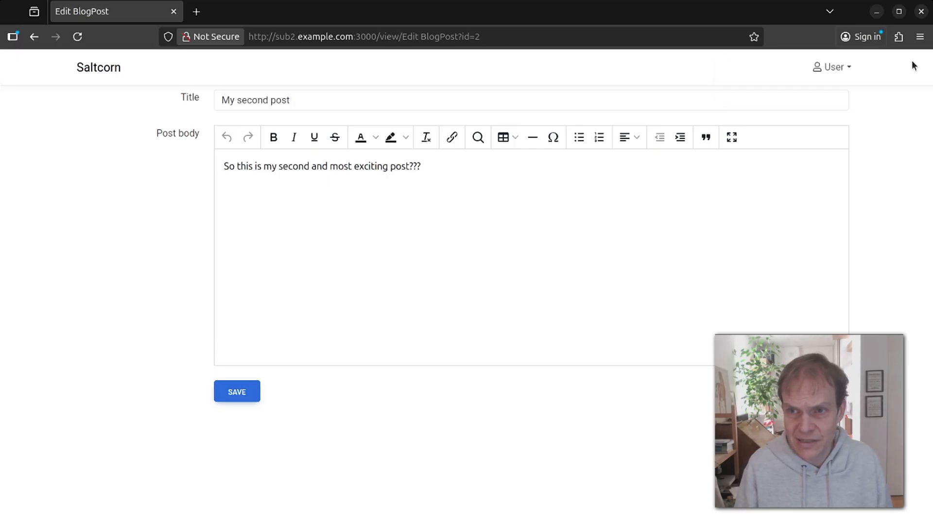
left_click(843, 68)
Log out of the partner account, sign in with the saved admin login, and open BlogPost.
left_click(837, 115)
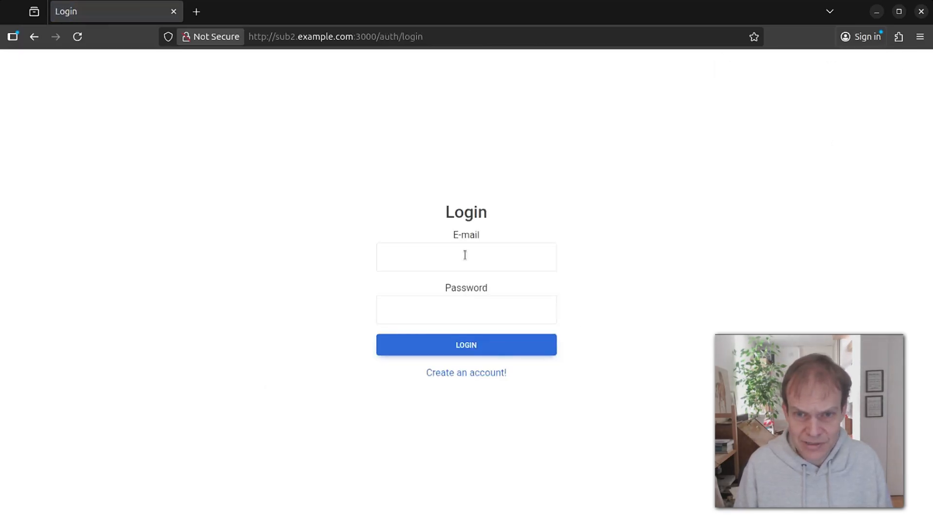
left_click(465, 254)
left_click(442, 326)
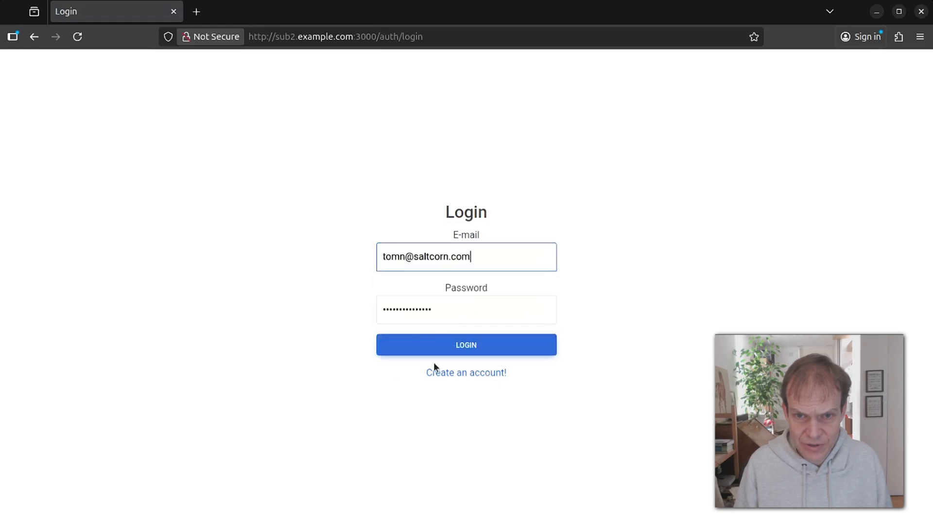
left_click(445, 353)
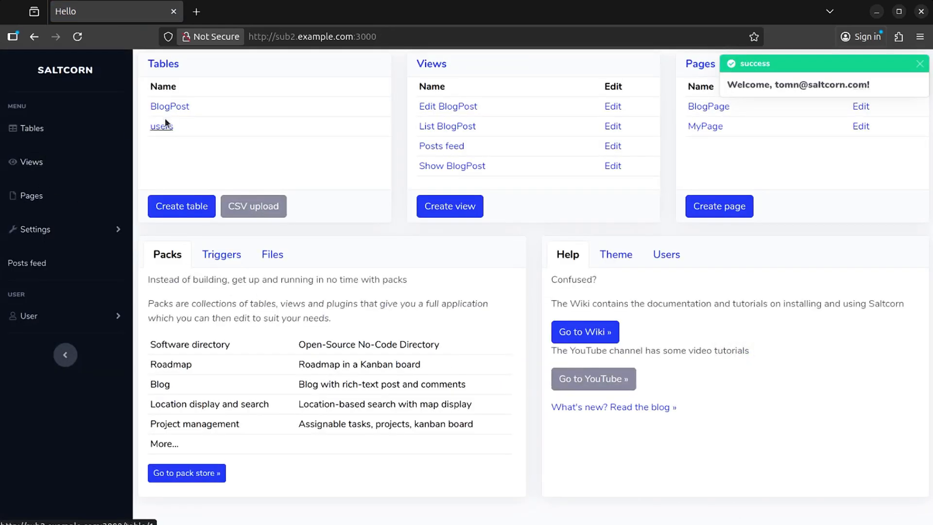
left_click(181, 108)
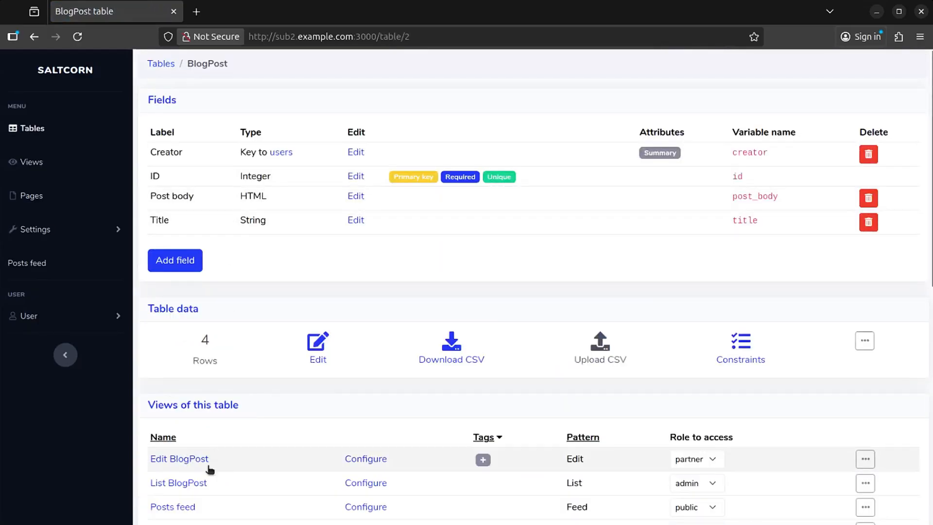
Move the Show BlogPost Edit link into its own container below the post.
scroll(292, 447, "down", 3)
left_click(366, 375)
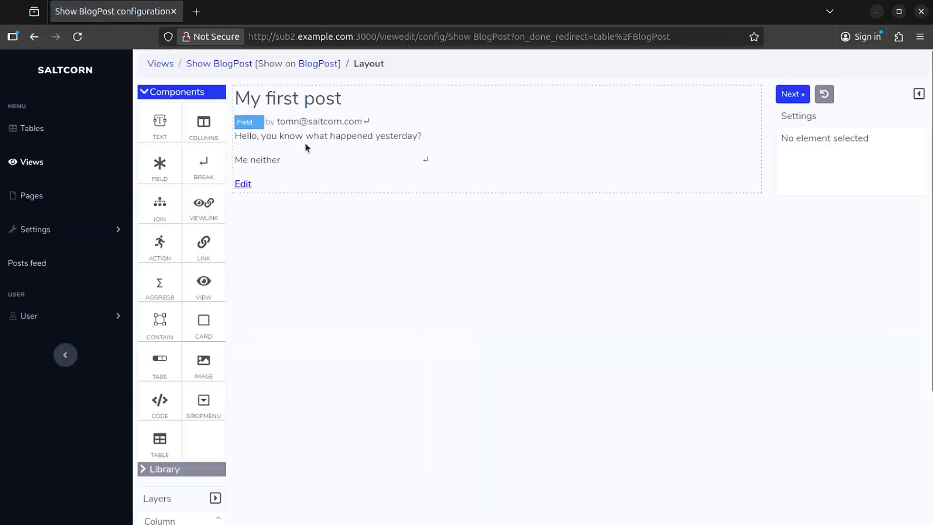
left_click(248, 181)
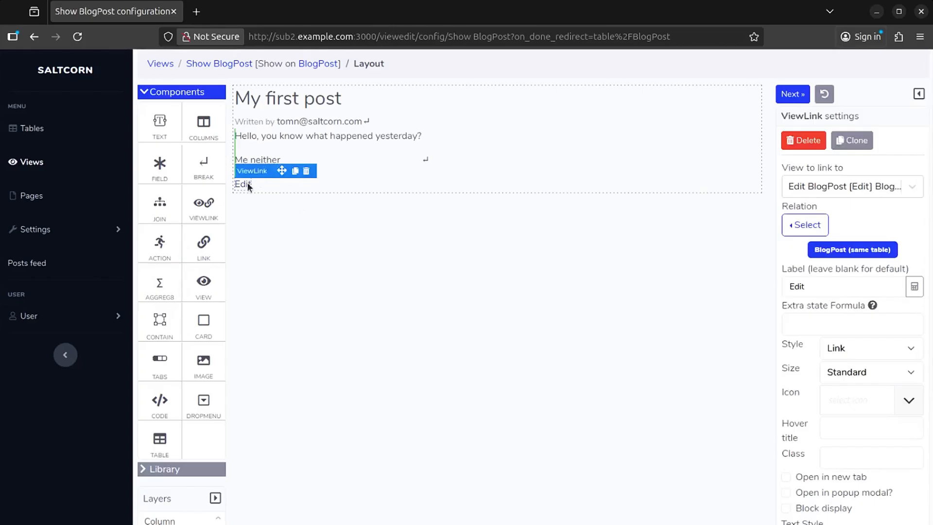
key("Delete")
left_click(300, 122)
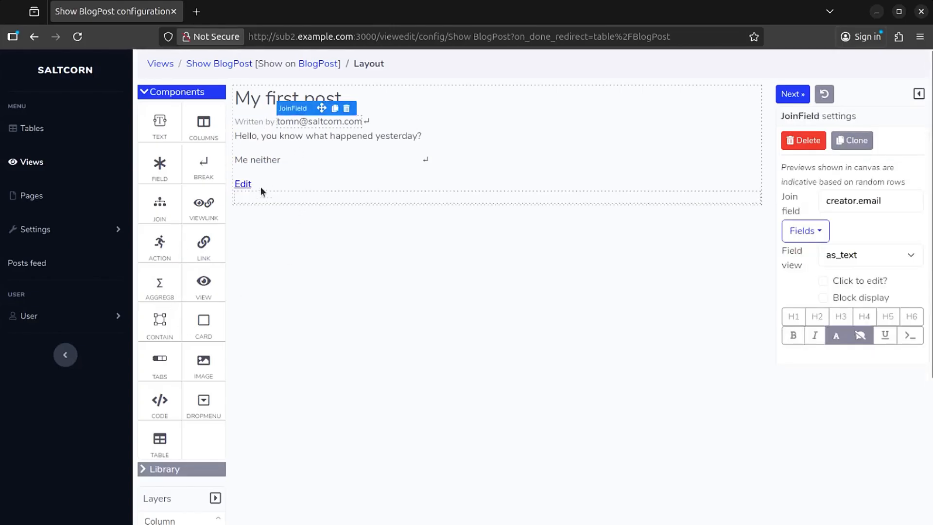
left_click_drag(249, 185, 272, 197)
left_click(583, 185)
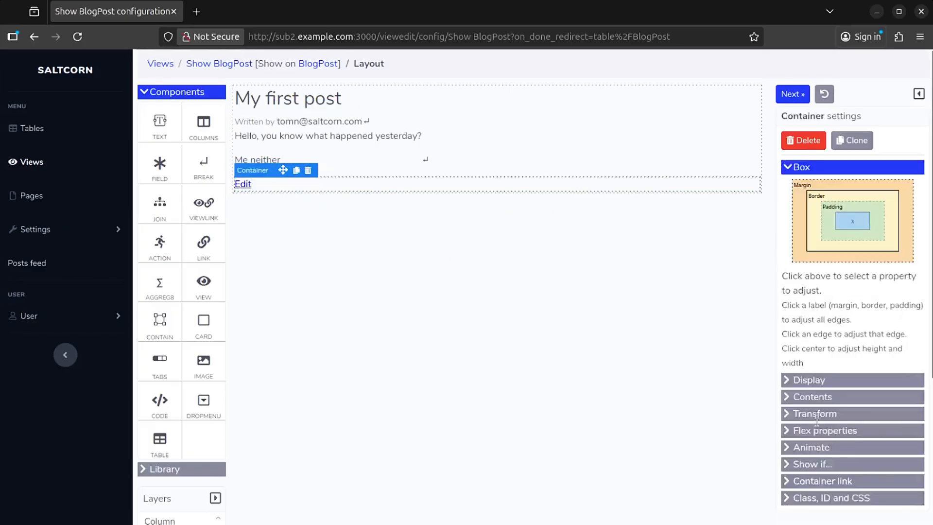
Show the Edit container only to admin, staff and Owner by unticking public, user and partner.
left_click(805, 465)
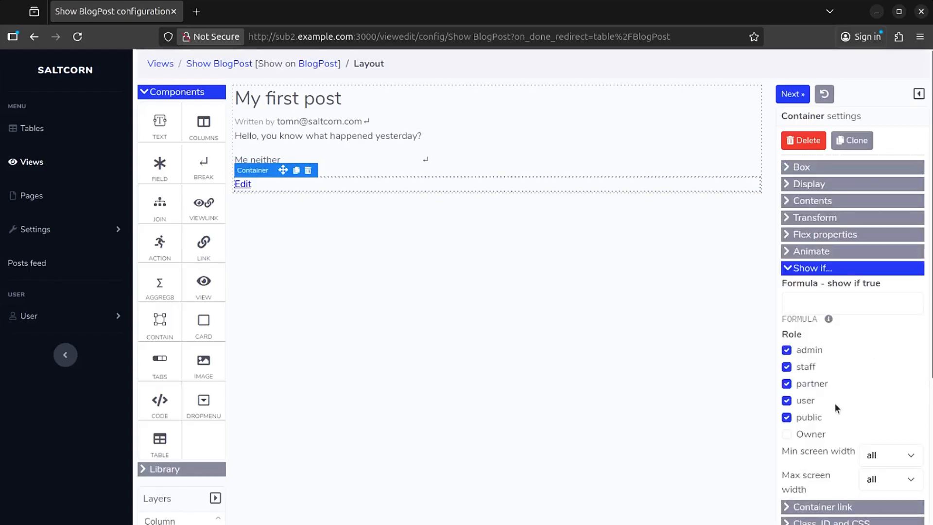
left_click(788, 418)
left_click(787, 401)
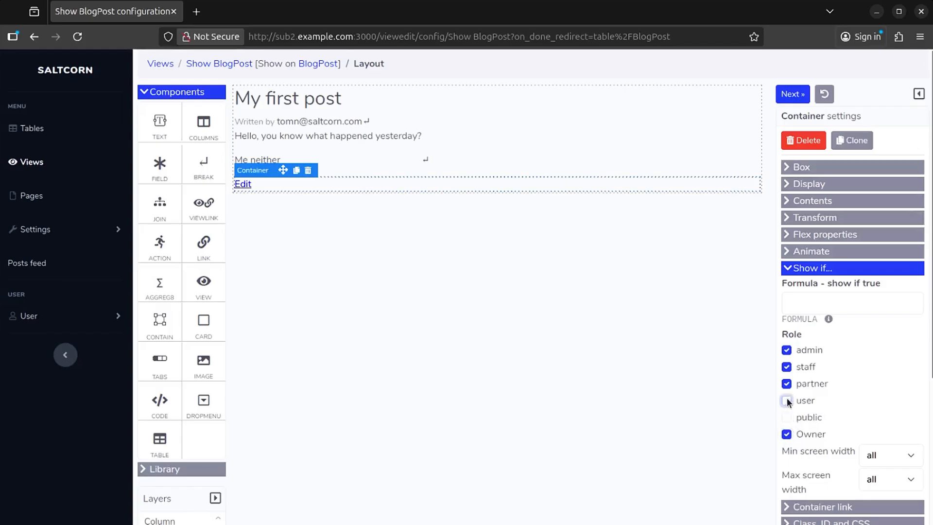
left_click(788, 384)
scroll(701, 334, "down", 4)
scroll(701, 331, "up", 4)
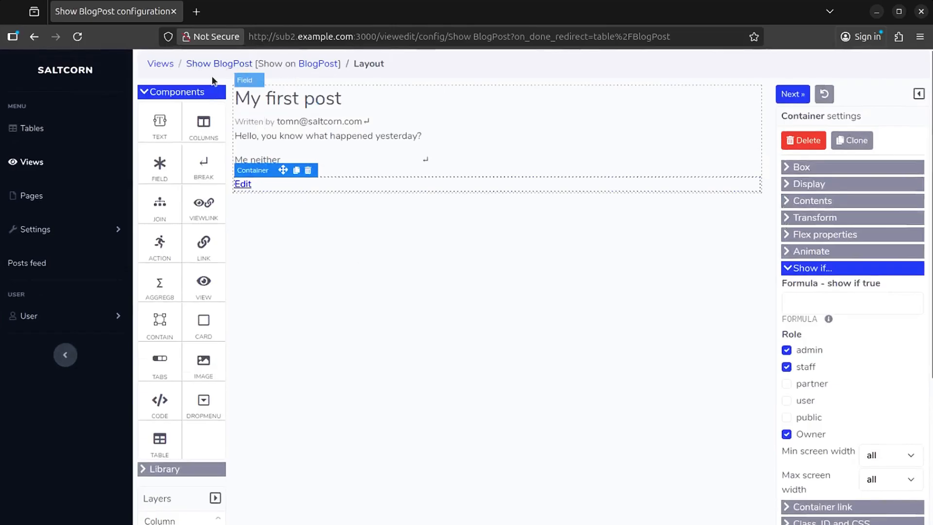
left_click(34, 265)
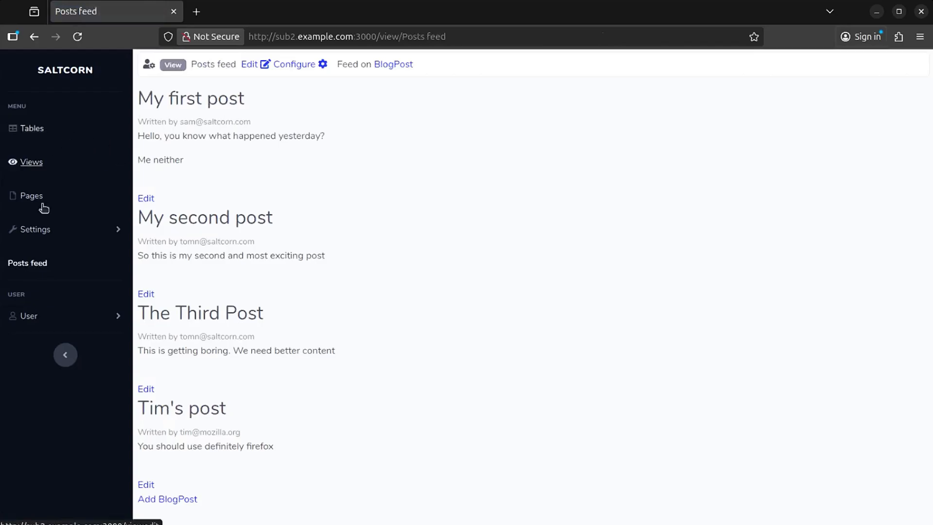
Impersonate the partner user and open Edit under their own post.
left_click(66, 228)
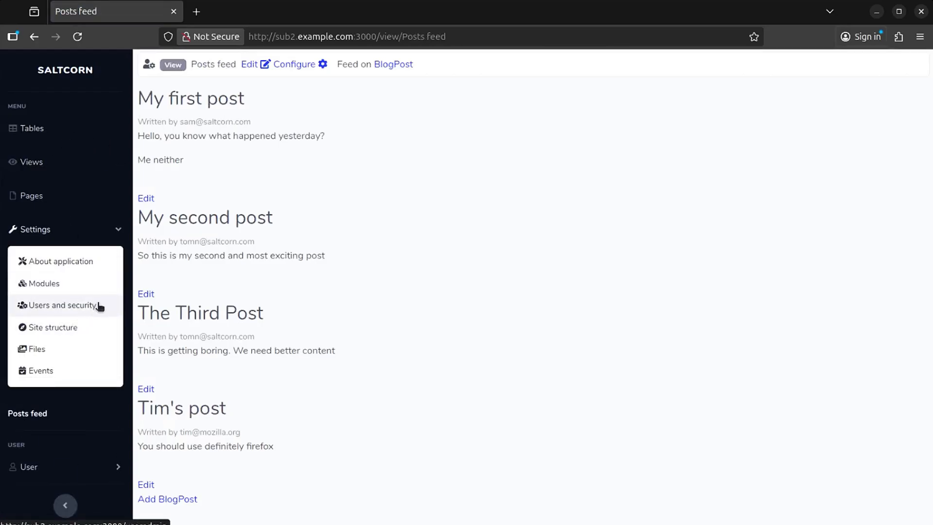
left_click(97, 305)
left_click(822, 293)
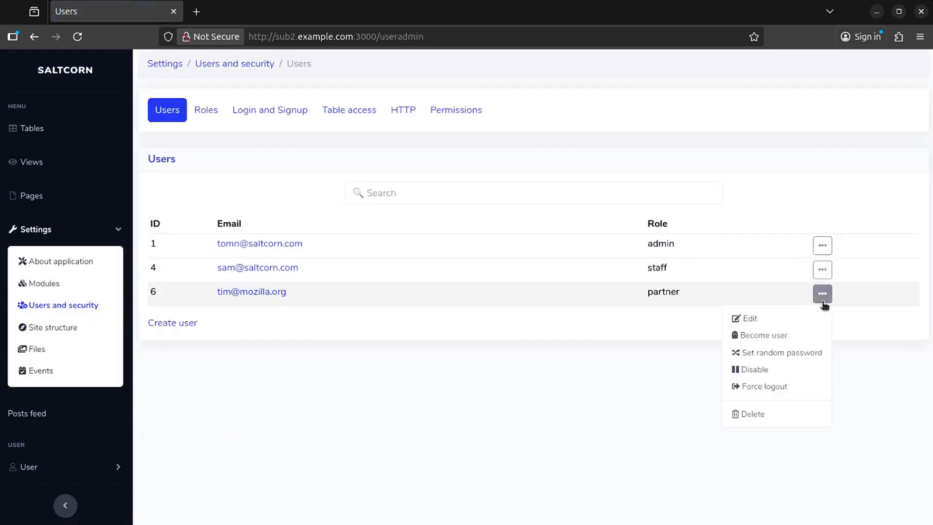
left_click(776, 334)
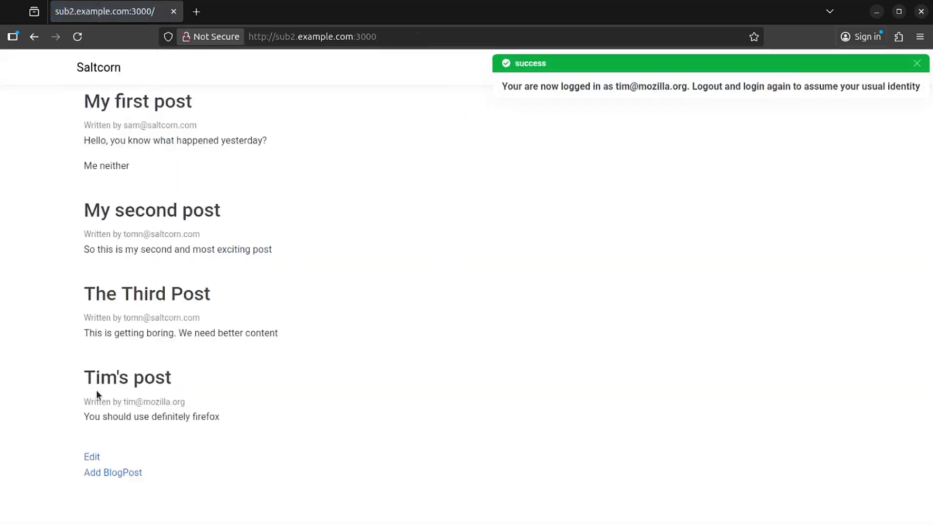
left_click(91, 457)
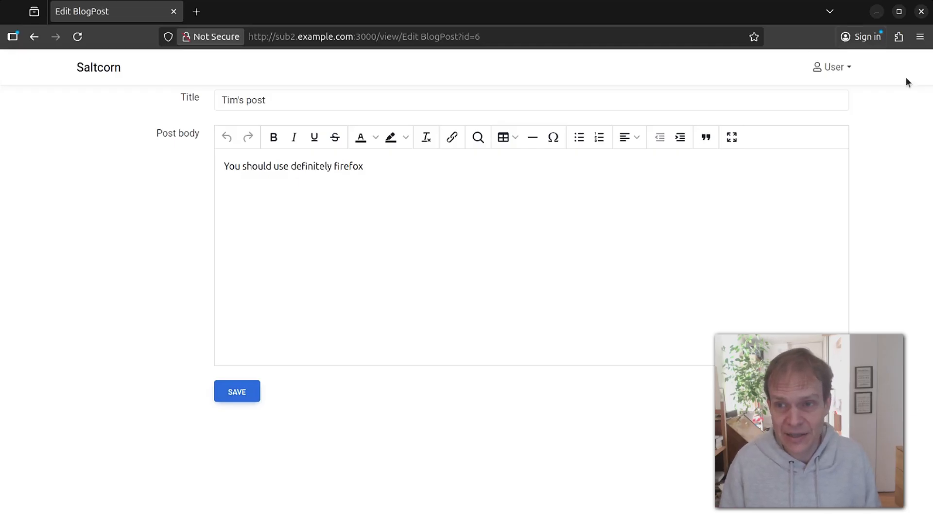
Log out of the partner account and sign back in as admin with the saved credentials.
left_click(835, 67)
left_click(836, 92)
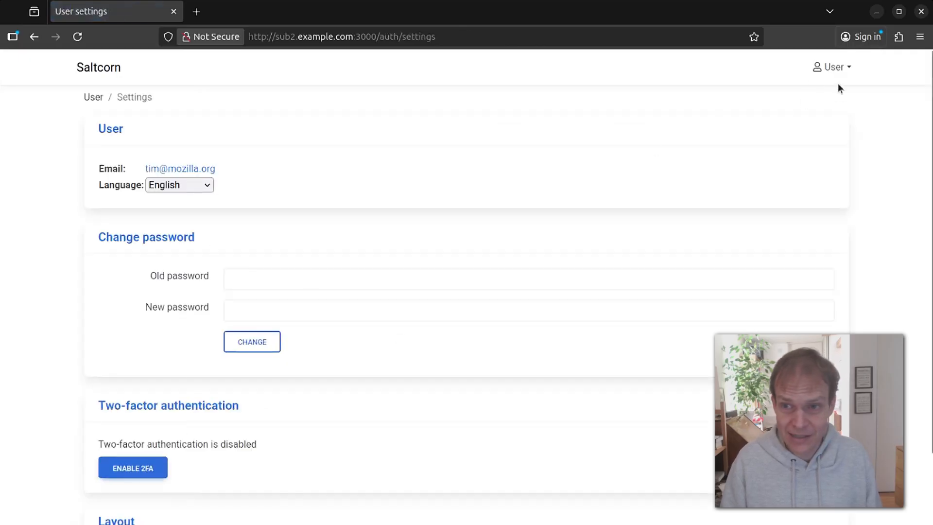
left_click(848, 68)
left_click(836, 115)
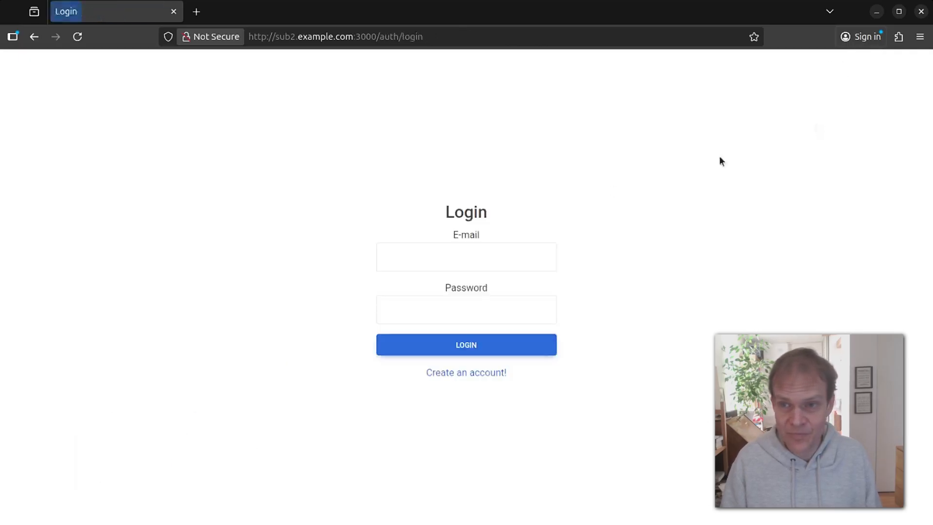
left_click(491, 262)
left_click(465, 320)
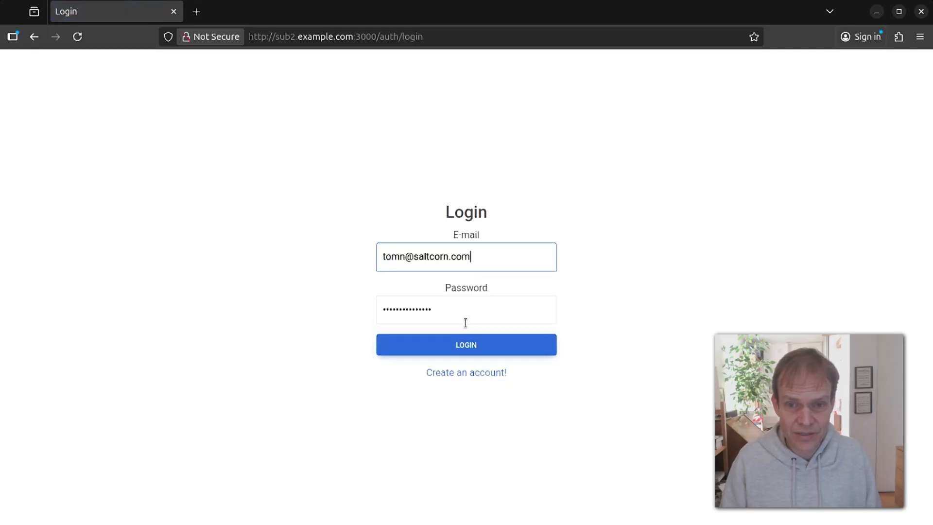
left_click(455, 345)
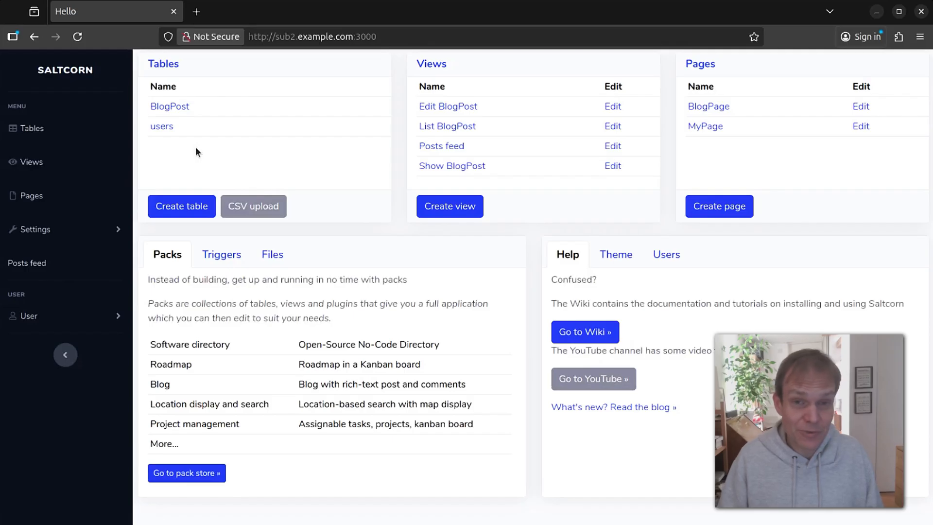
Create a Topics table with a Name string field.
left_click(182, 204)
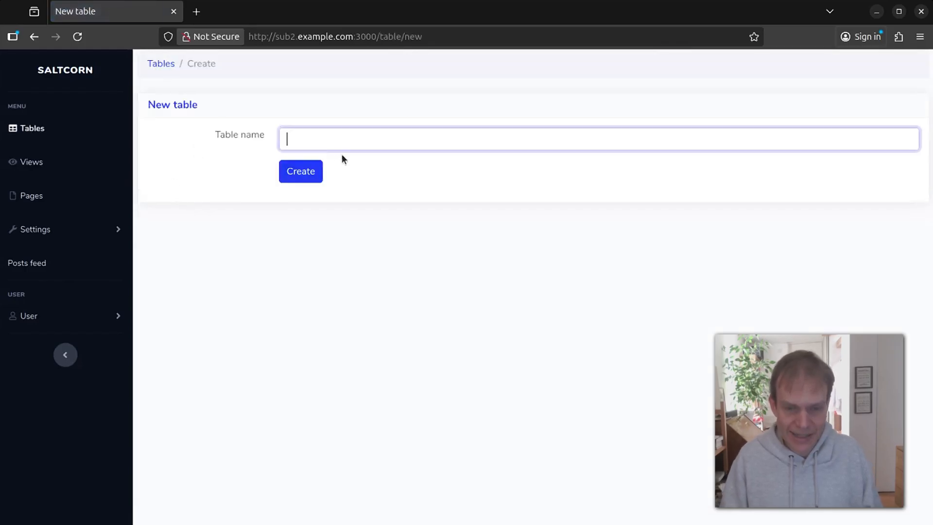
type("Topics")
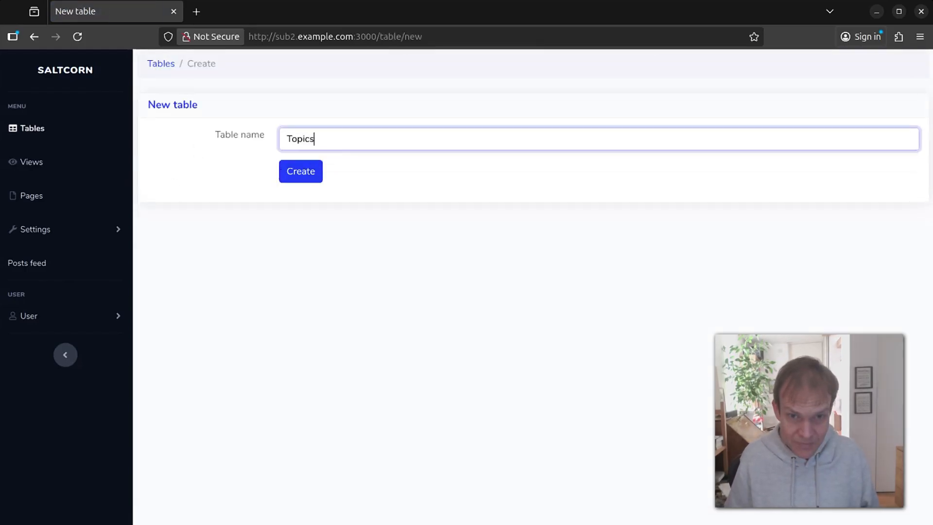
key("Return")
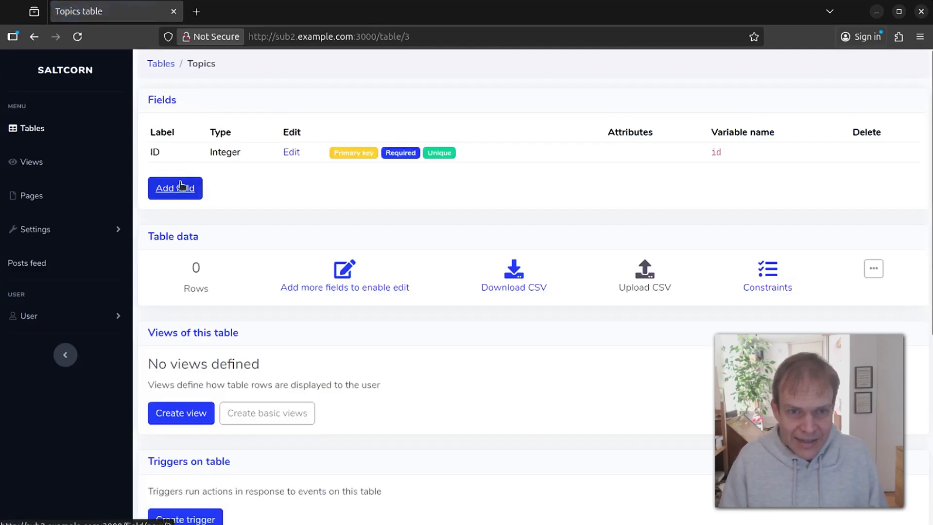
left_click(184, 186)
left_click(388, 140)
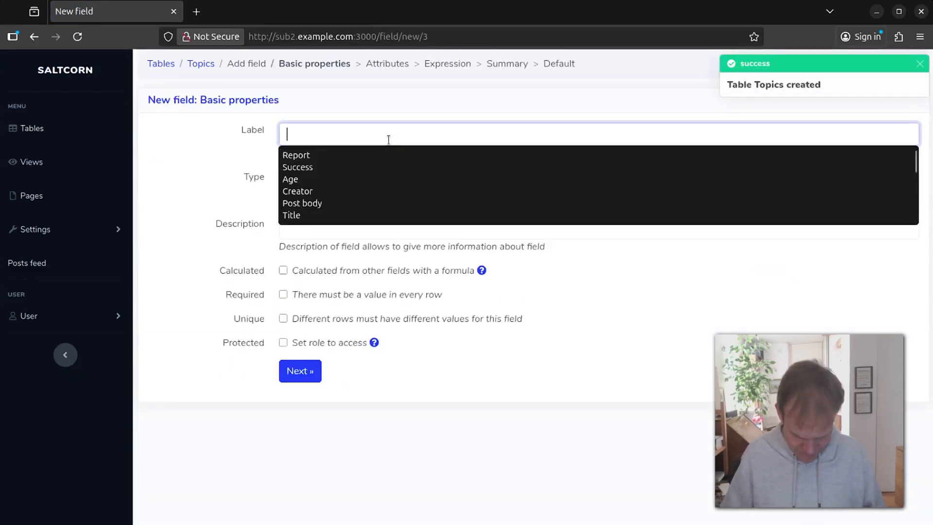
type("Name")
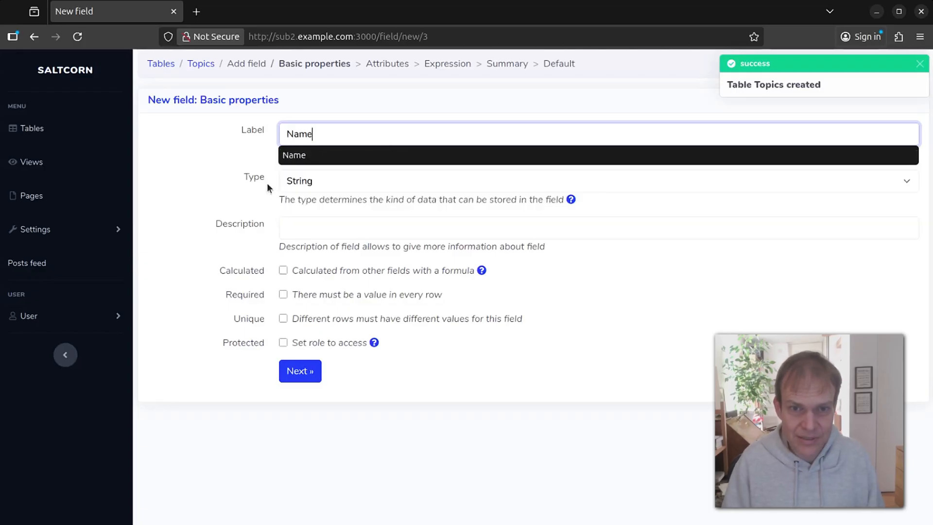
left_click(265, 263)
left_click(315, 378)
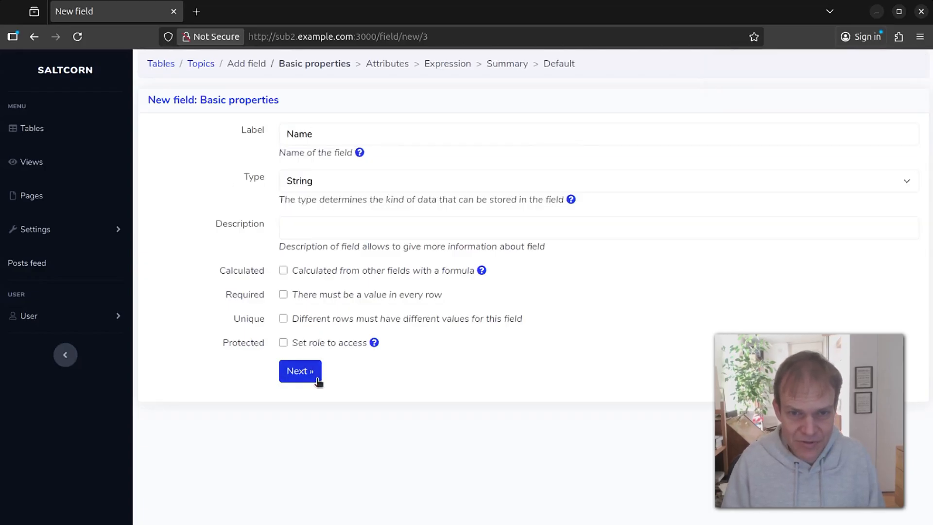
left_click(288, 362)
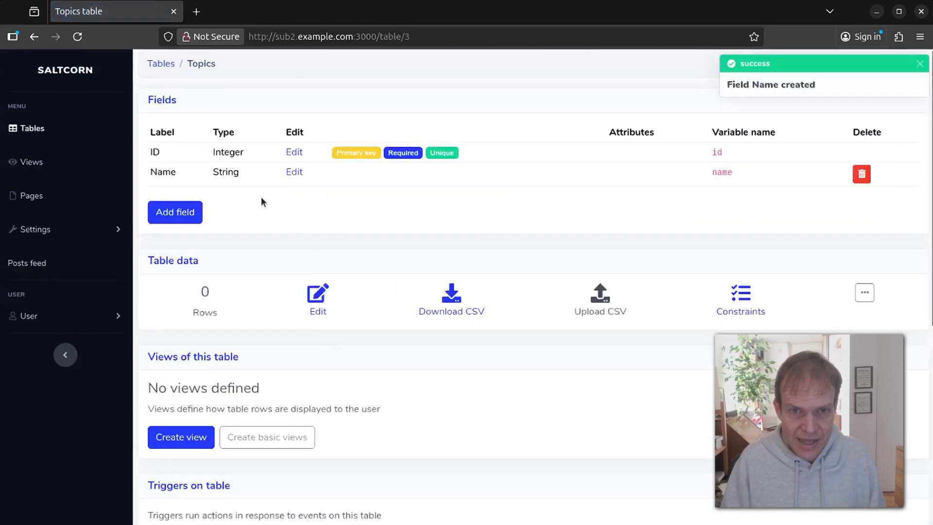
left_click(184, 210)
left_click(364, 140)
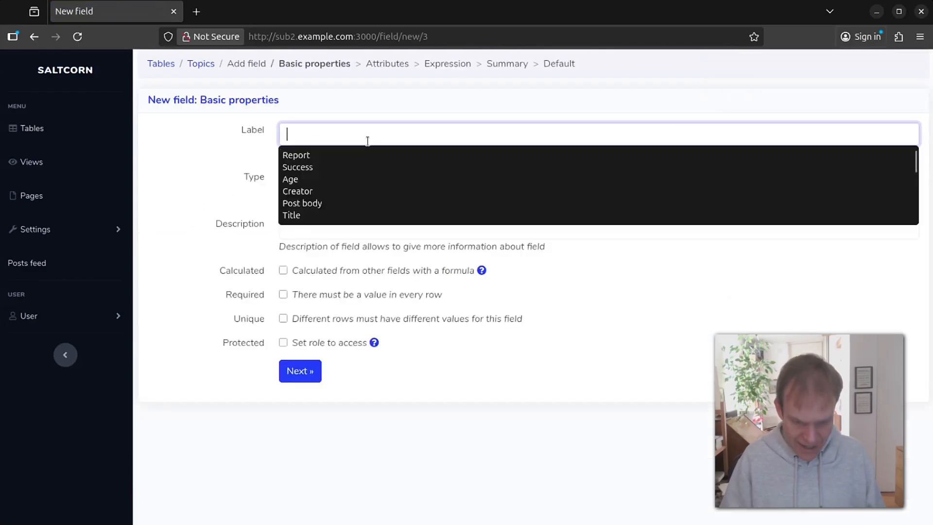
left_click(204, 65)
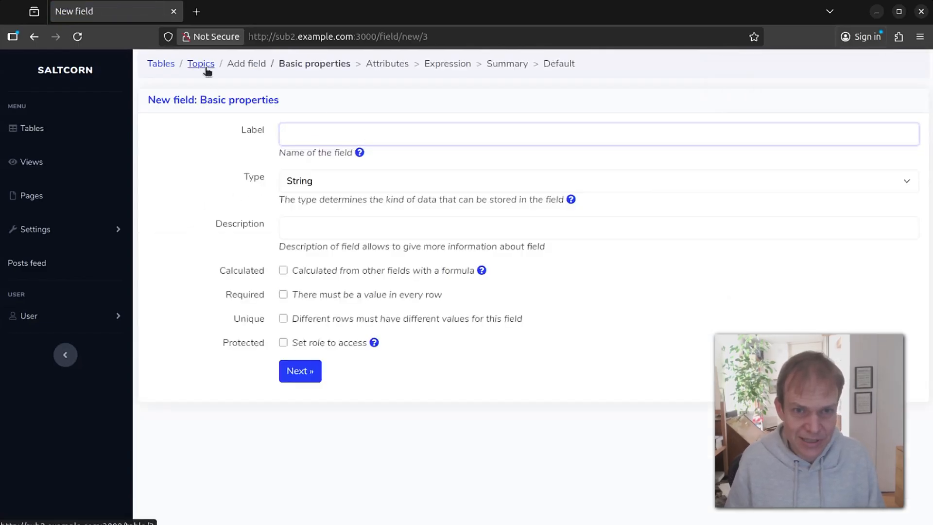
Add a 'Baking' row in the Topics table data editor.
left_click(318, 294)
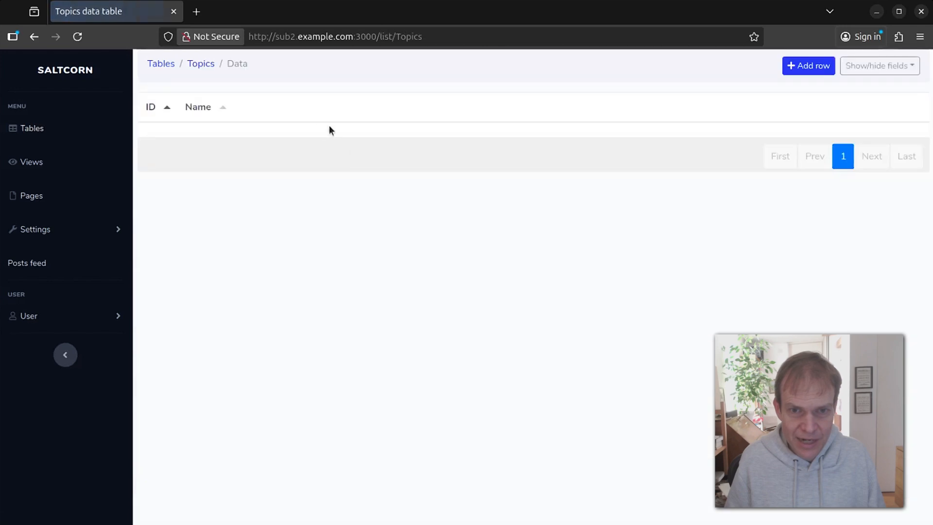
left_click(783, 69)
left_click(206, 139)
type("Bkaing")
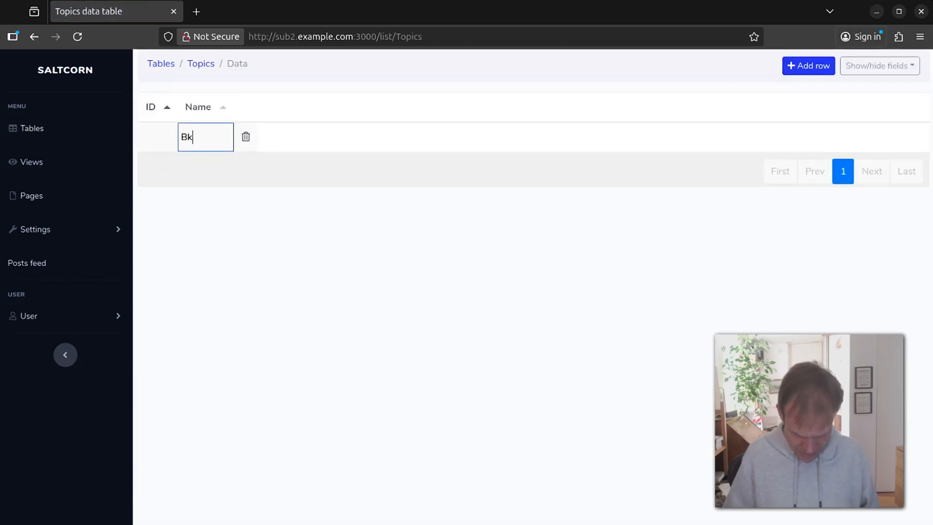
key("Left")
key("Left")
key("Left")
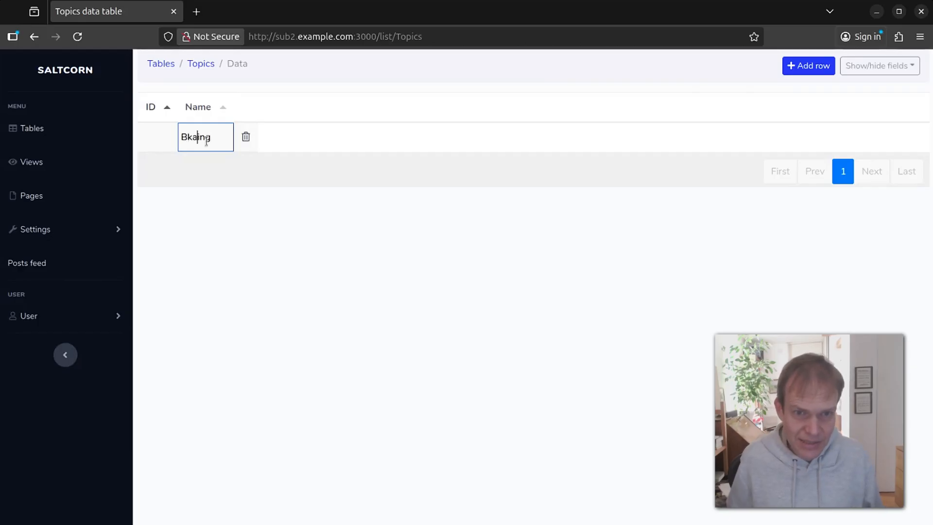
key("BackSpace")
key("Right")
type("k")
key("Return")
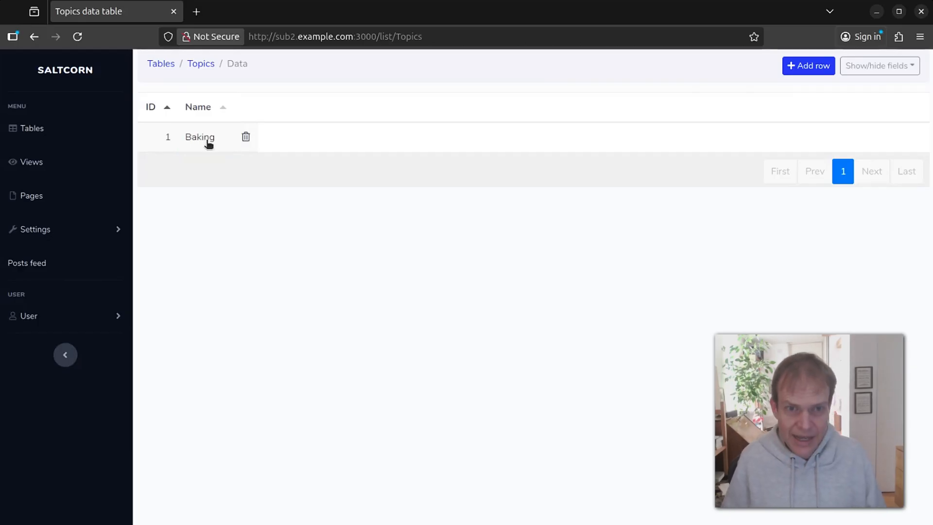
Add an 'Outdoors' row and return to the Topics table page.
left_click(808, 66)
left_click(200, 138)
type("Outdoors")
key("Return")
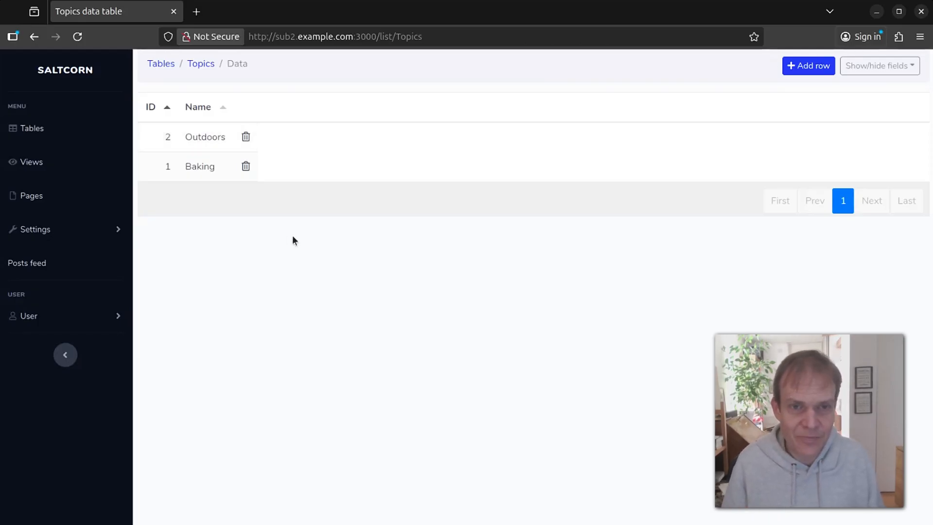
left_click(206, 65)
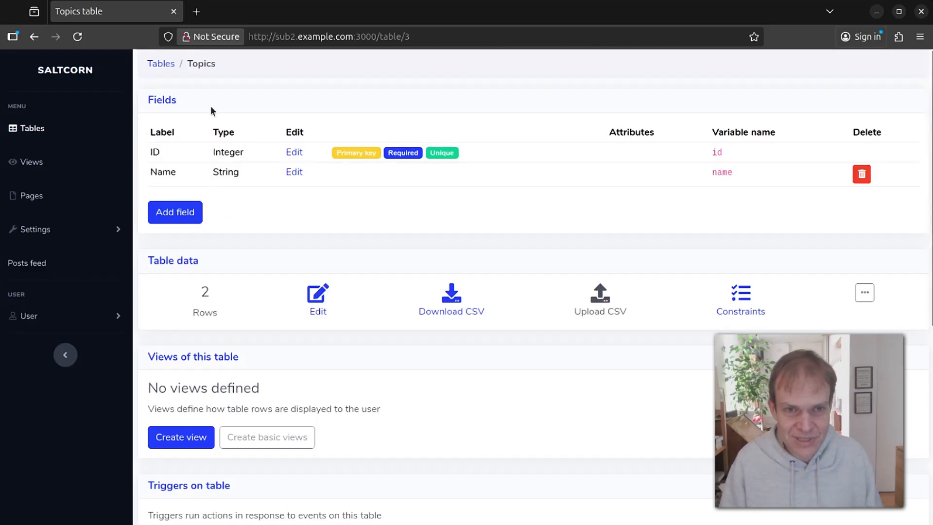
Create a new table named TopicEditor from the tables list.
left_click(156, 65)
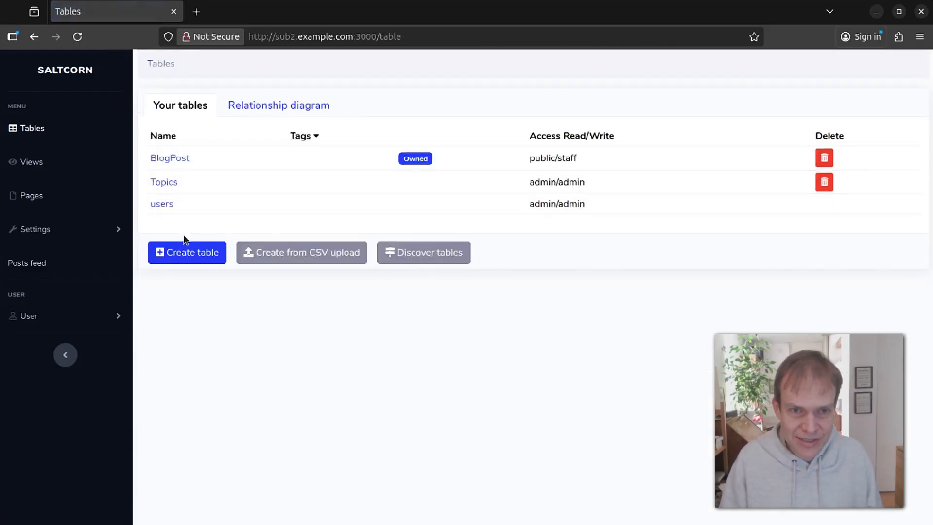
left_click(186, 253)
left_click(365, 143)
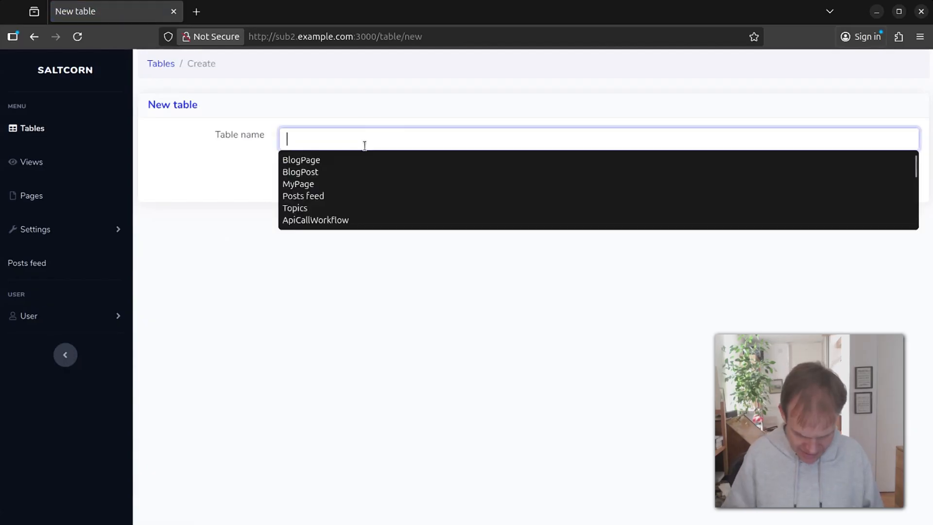
type("Topic")
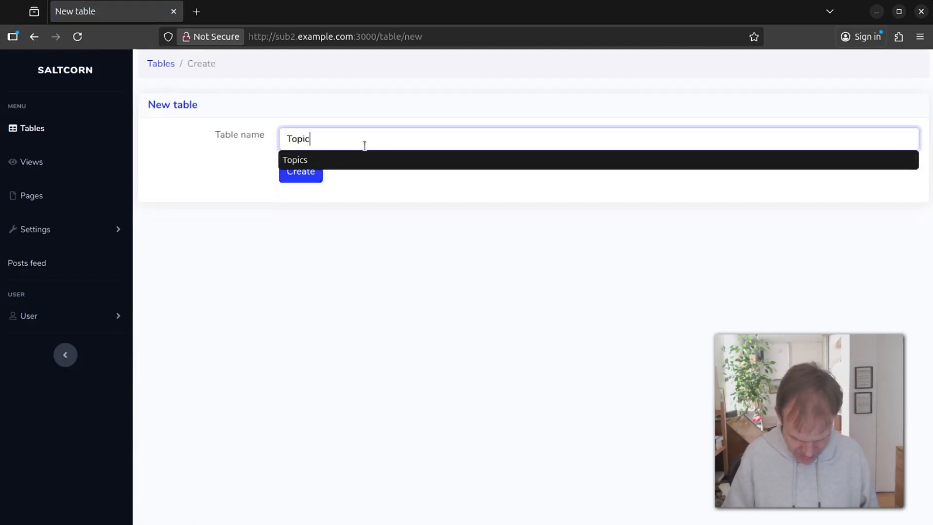
type("Editor")
left_click(291, 171)
Add an Editor field keyed to users, with On delete set to Cascade.
left_click(175, 185)
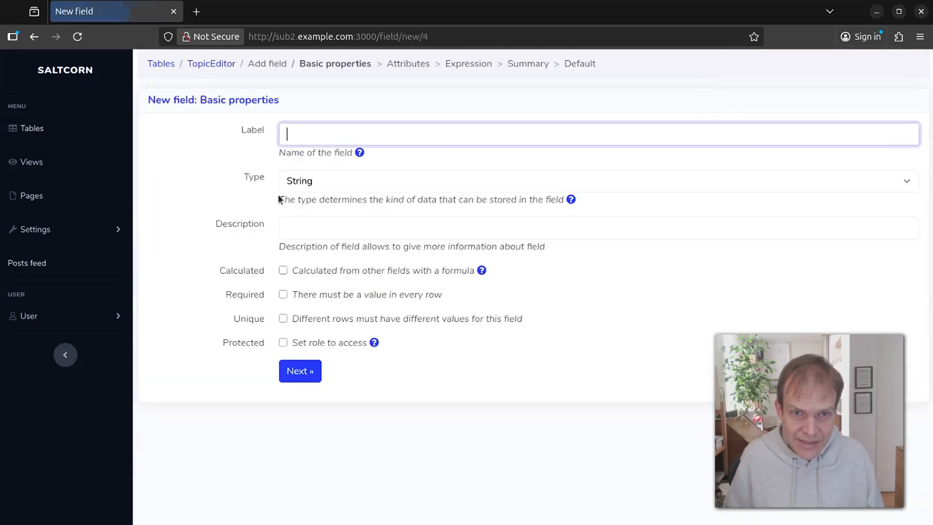
left_click(383, 136)
type("Edi")
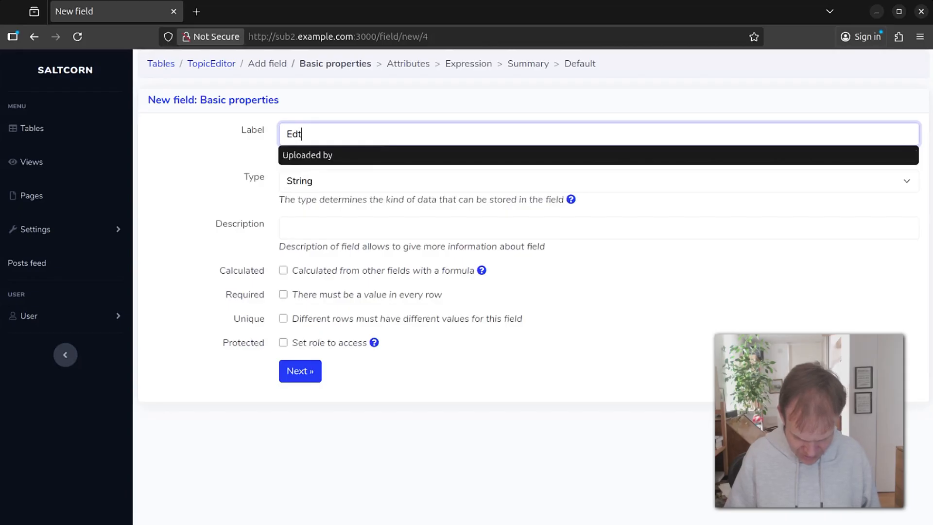
type("t")
key("BackSpace")
type("itor")
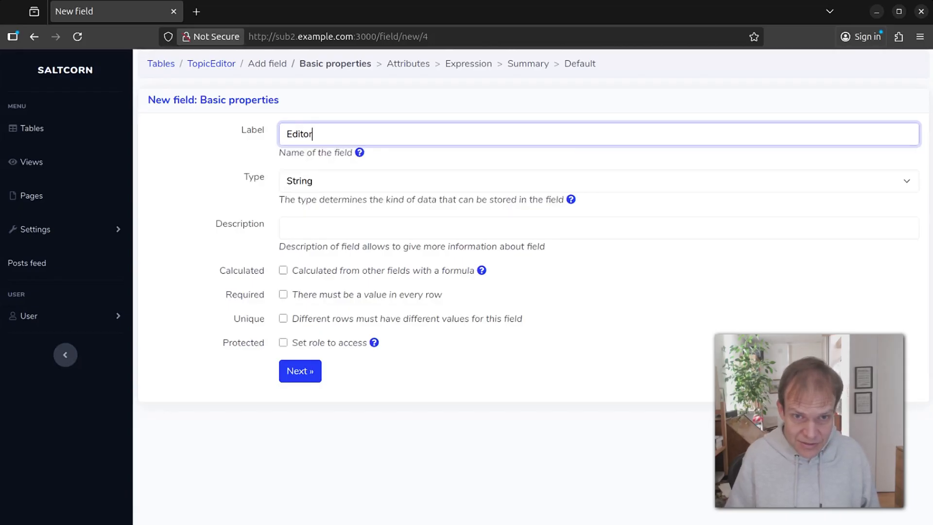
left_click(351, 175)
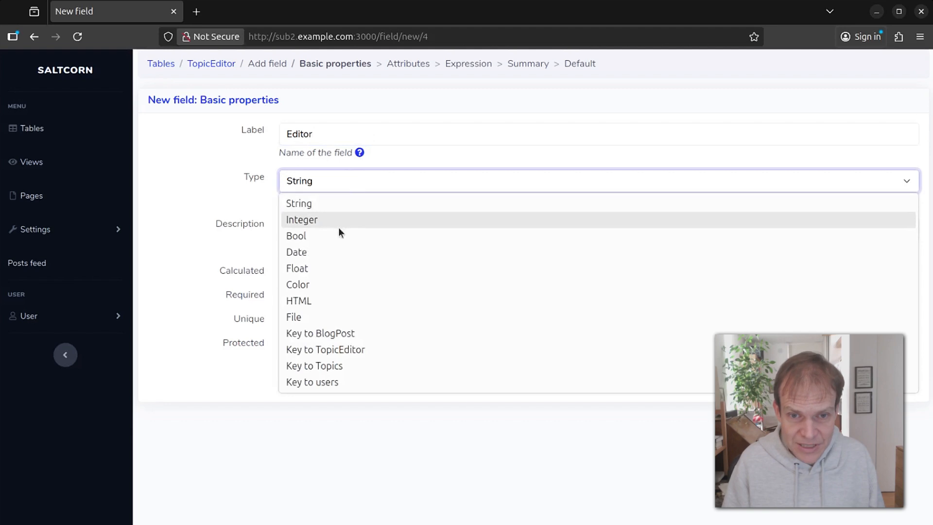
left_click(348, 384)
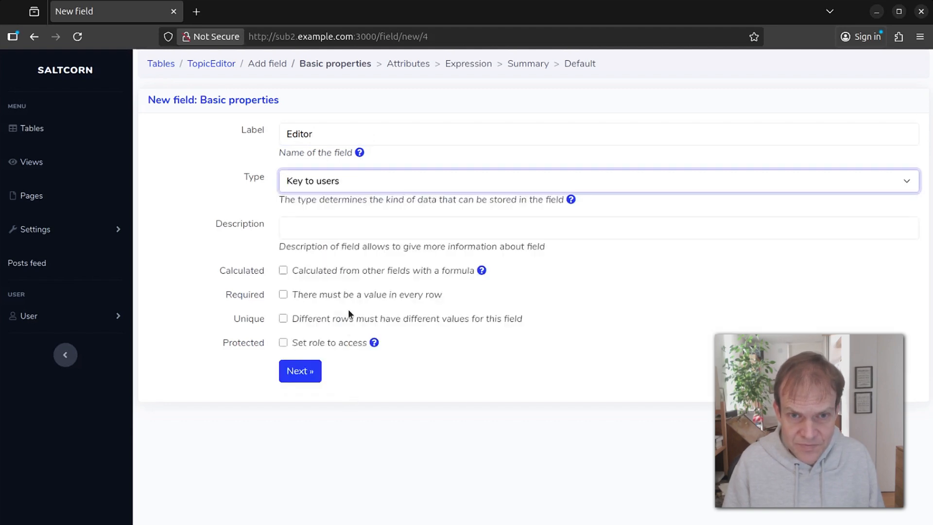
left_click(298, 380)
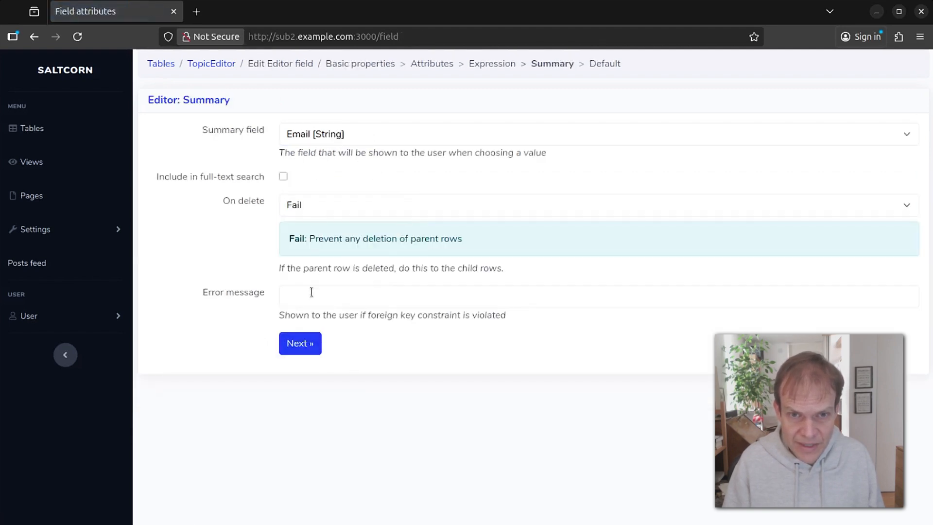
left_click(311, 209)
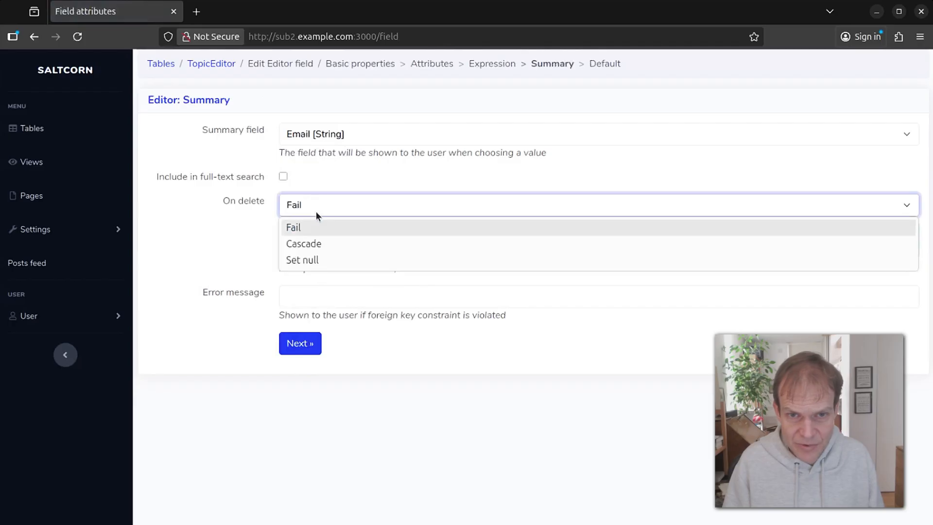
left_click(315, 248)
left_click(304, 291)
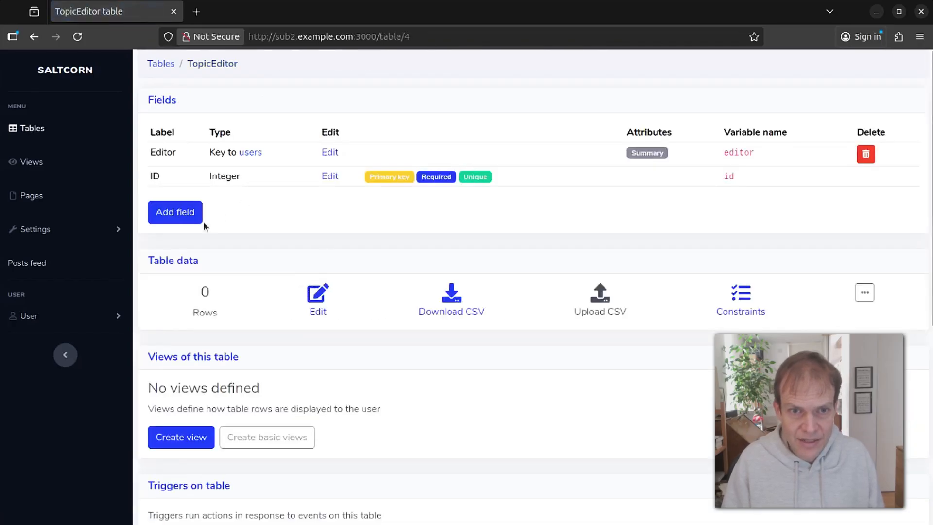
Add a Topic field to TopicEditor keyed to Topics, with On delete set to Cascade.
left_click(184, 211)
left_click(351, 129)
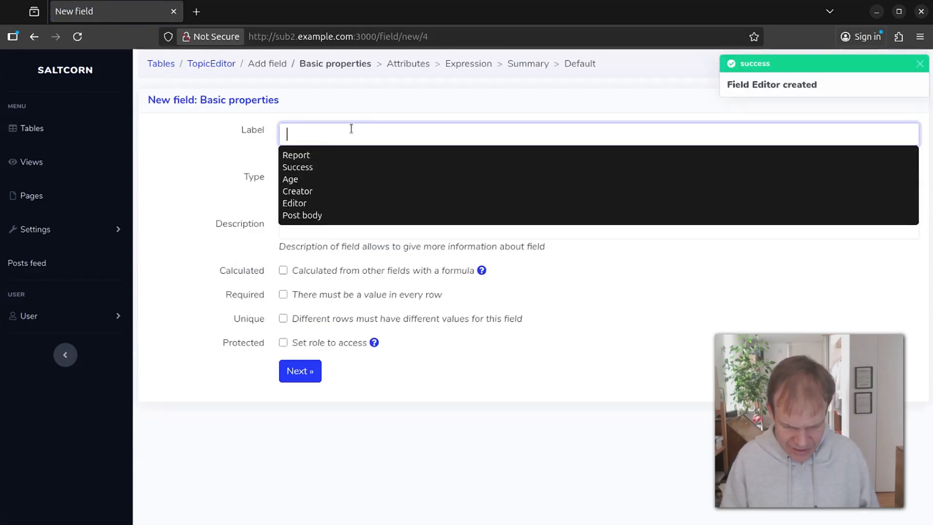
type("Topic")
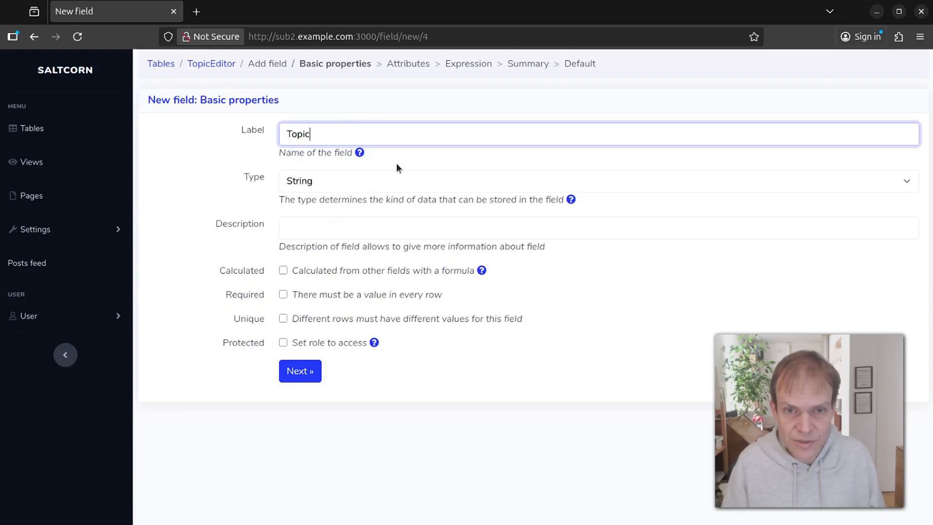
left_click(368, 183)
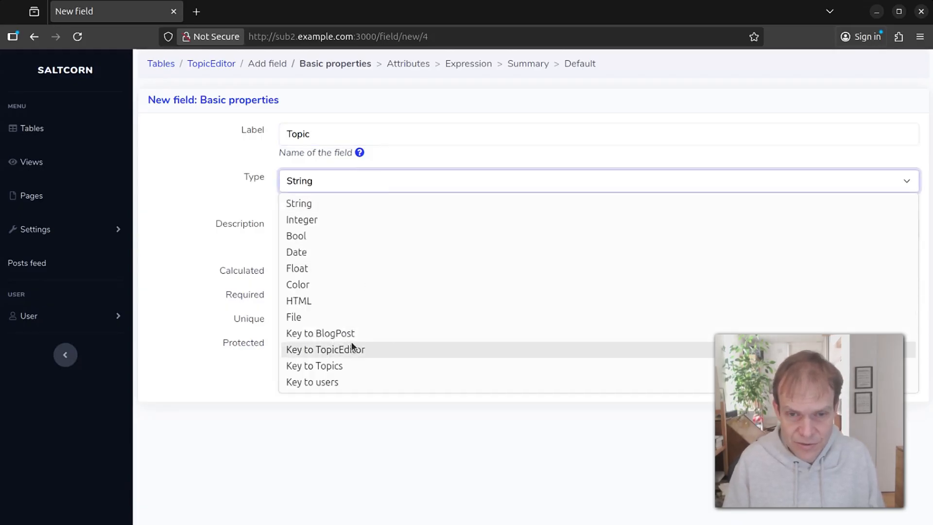
left_click(358, 370)
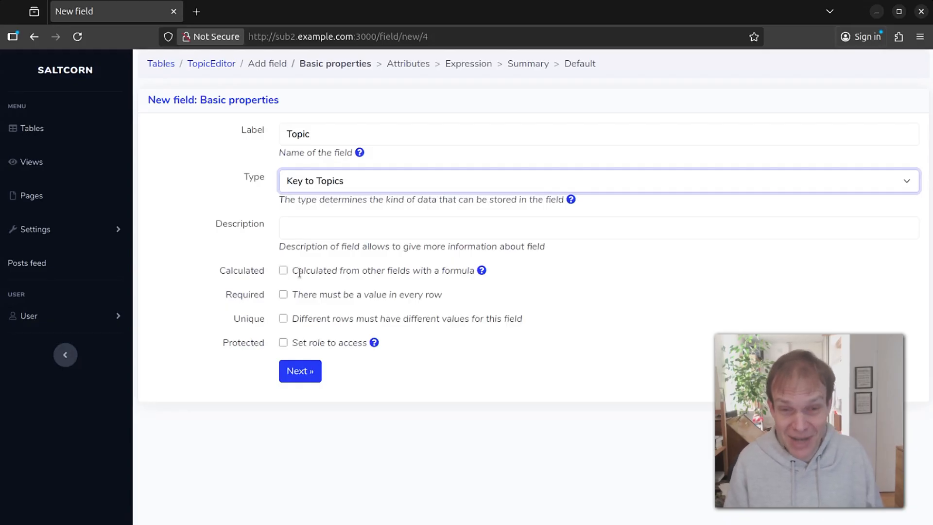
left_click(302, 372)
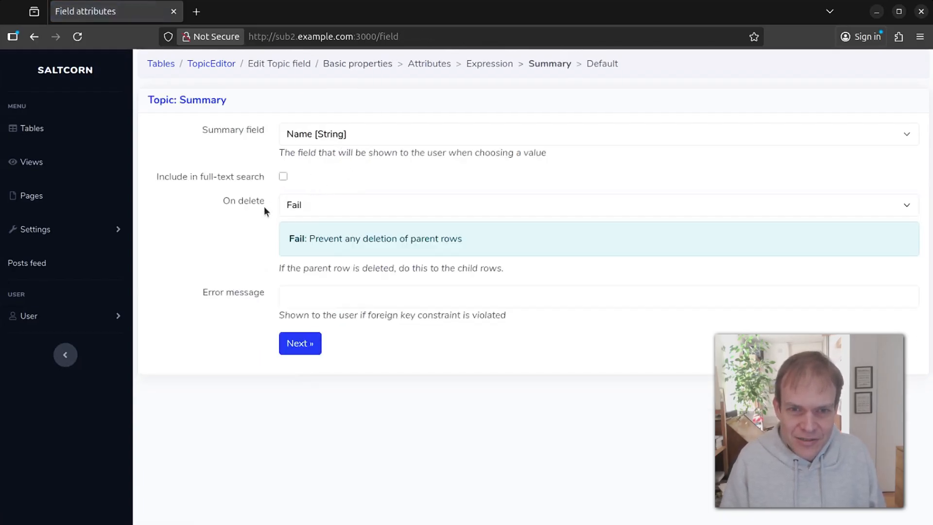
left_click(315, 210)
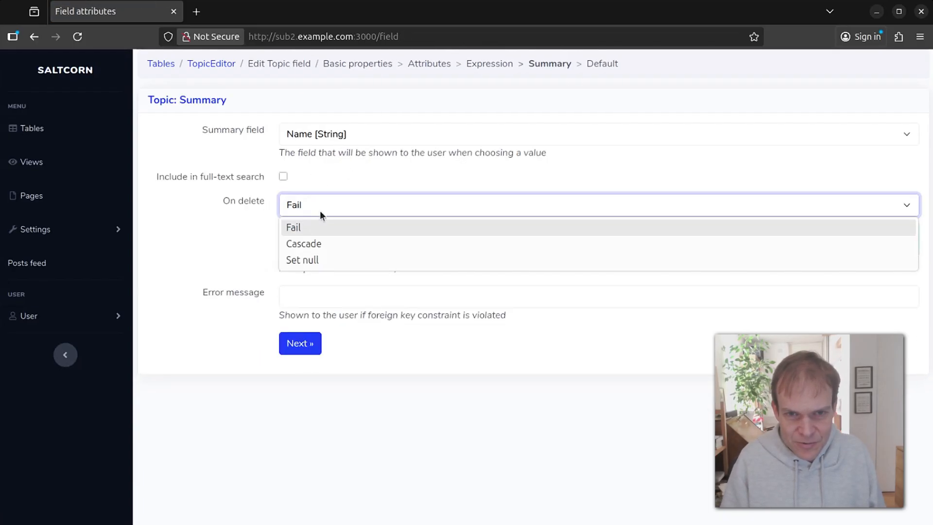
left_click(308, 243)
left_click(299, 295)
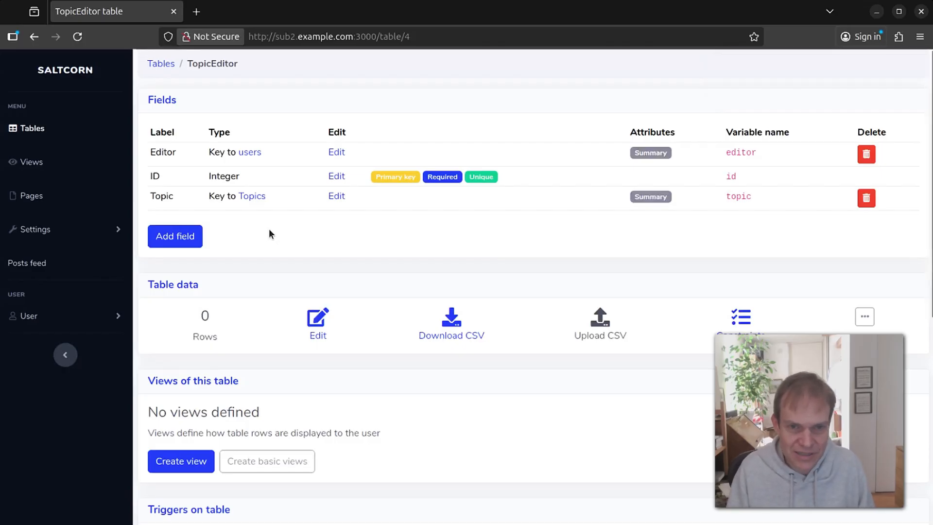
Add a TopicEditor row pairing a user as Editor with the Baking topic, then return to the table page.
left_click(324, 318)
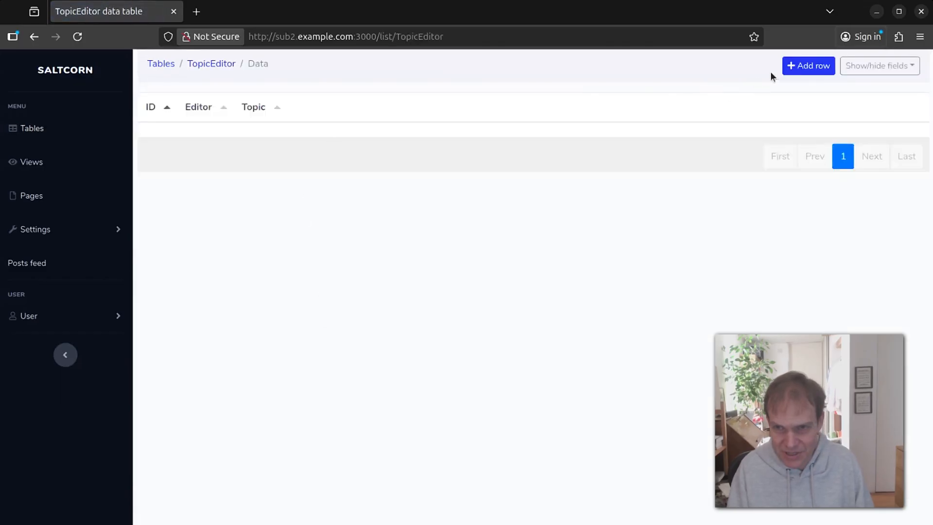
left_click(793, 67)
left_click(189, 135)
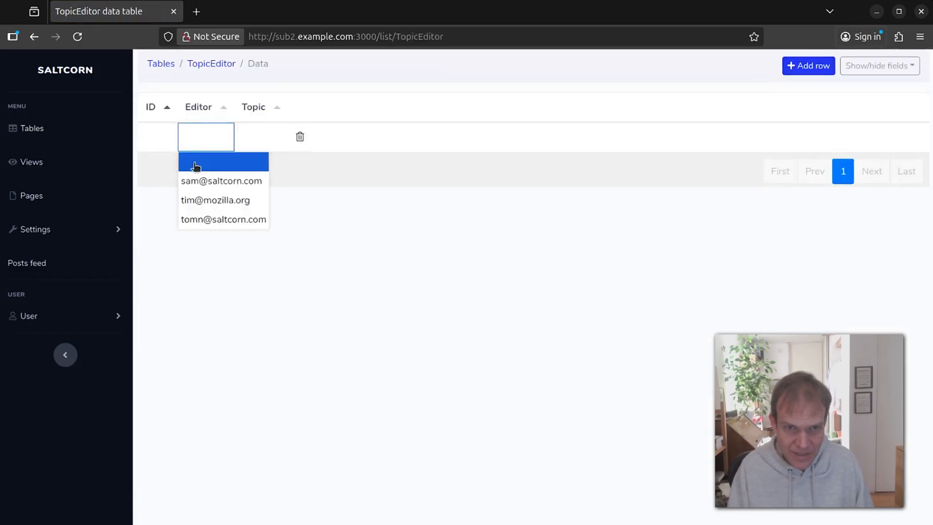
left_click(218, 204)
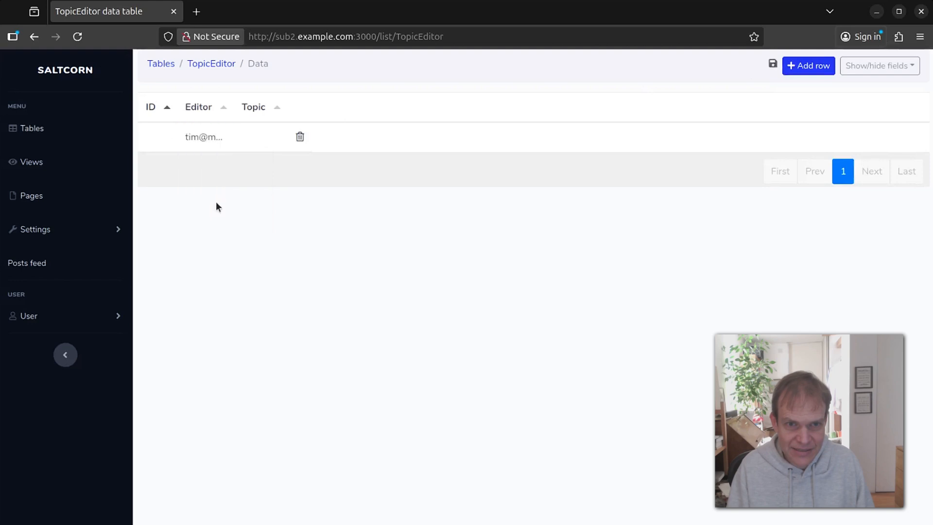
left_click(259, 137)
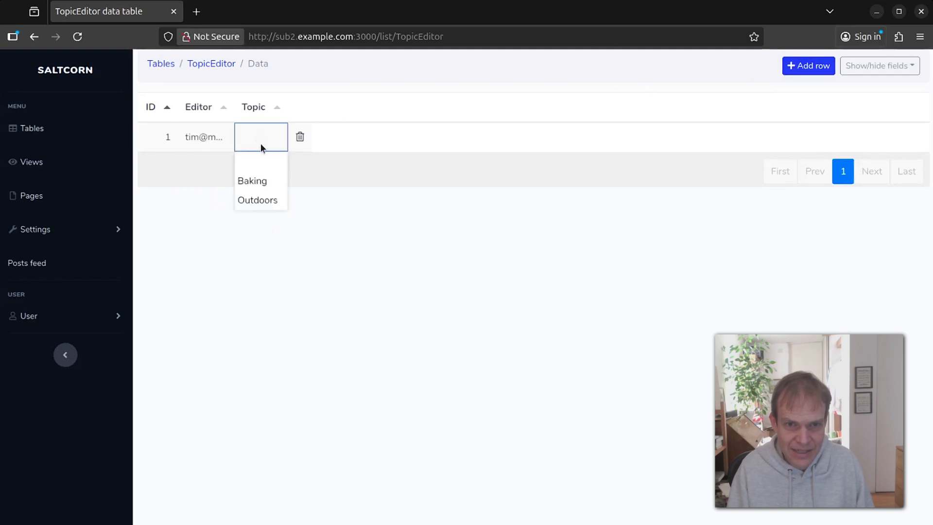
left_click(270, 182)
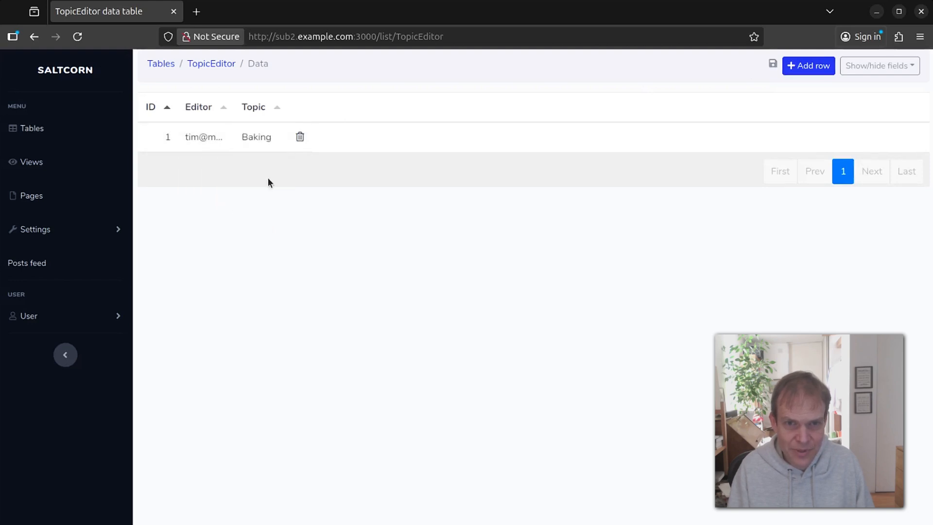
left_click(203, 71)
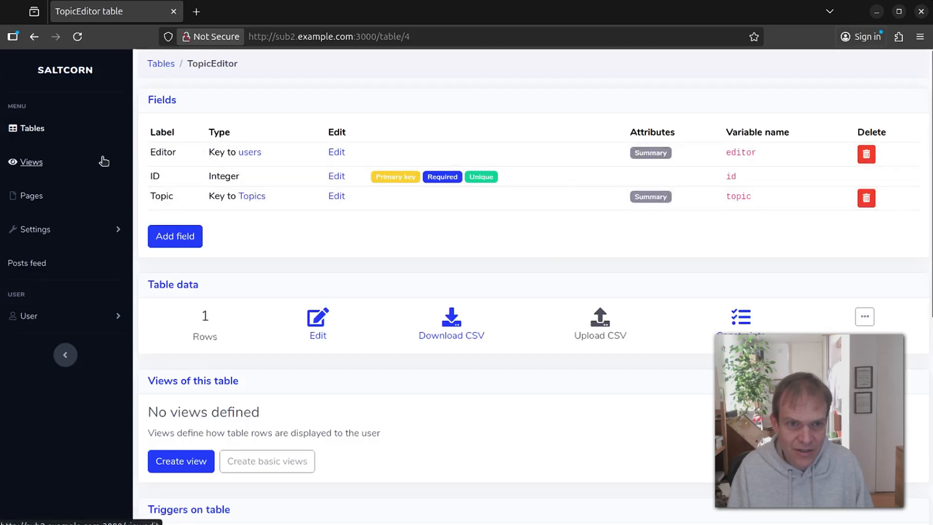
Open the BlogPost table and start a new field labelled Topic.
left_click(27, 129)
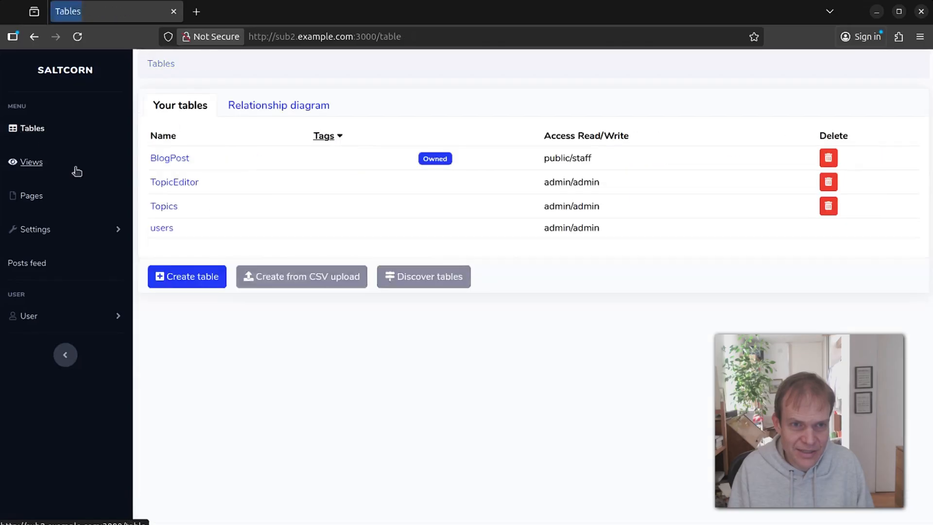
left_click(178, 158)
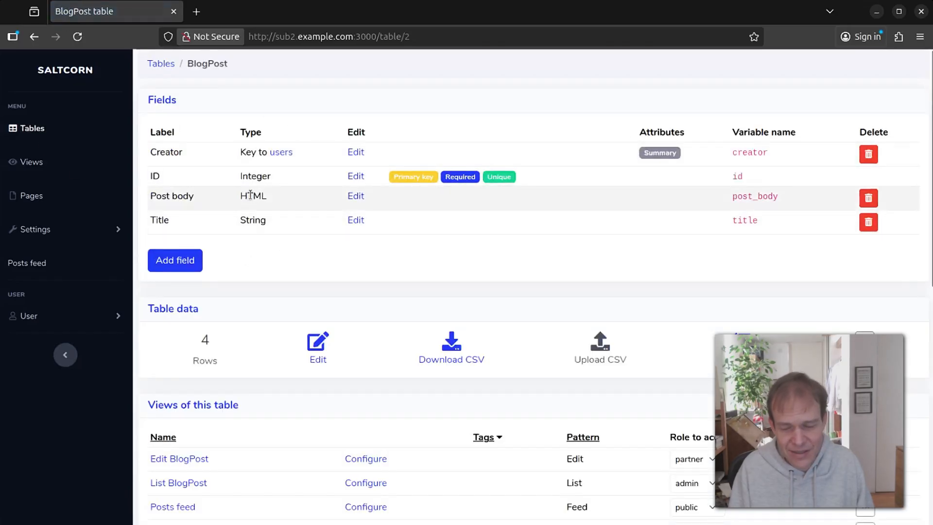
left_click(177, 259)
left_click(392, 137)
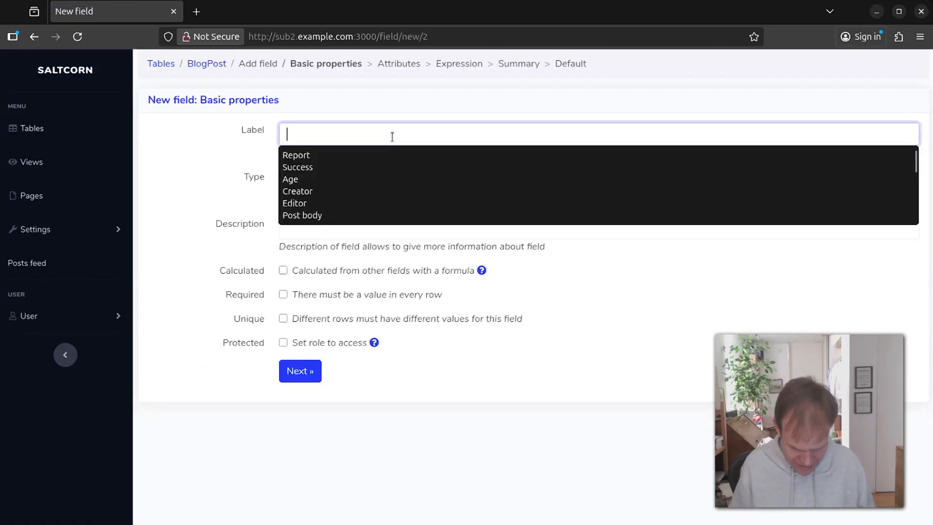
type("Topic")
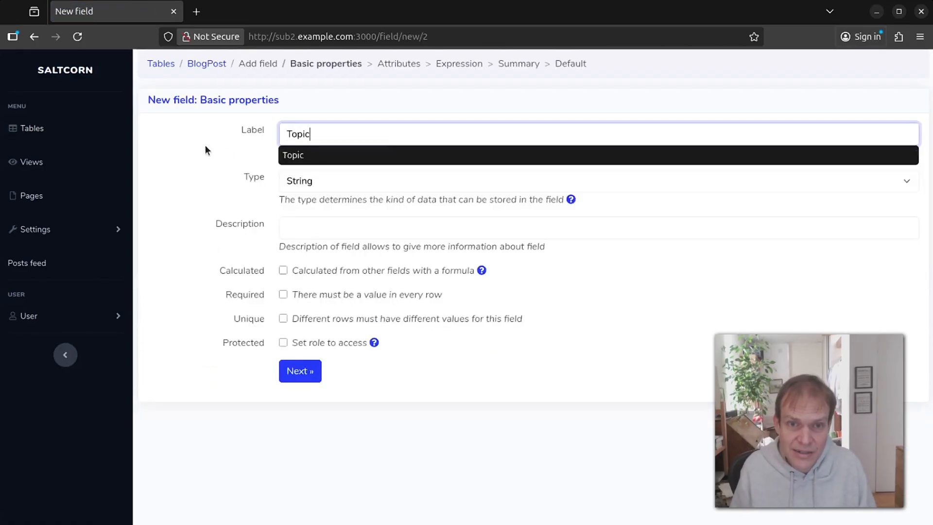
left_click(172, 147)
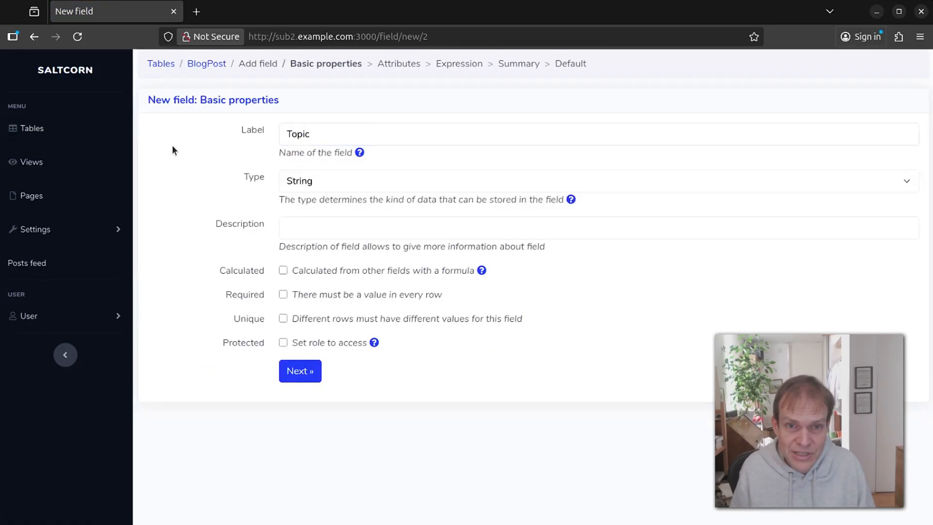
Make the Topic field a key to Topics with On delete set to Set null.
left_click(304, 185)
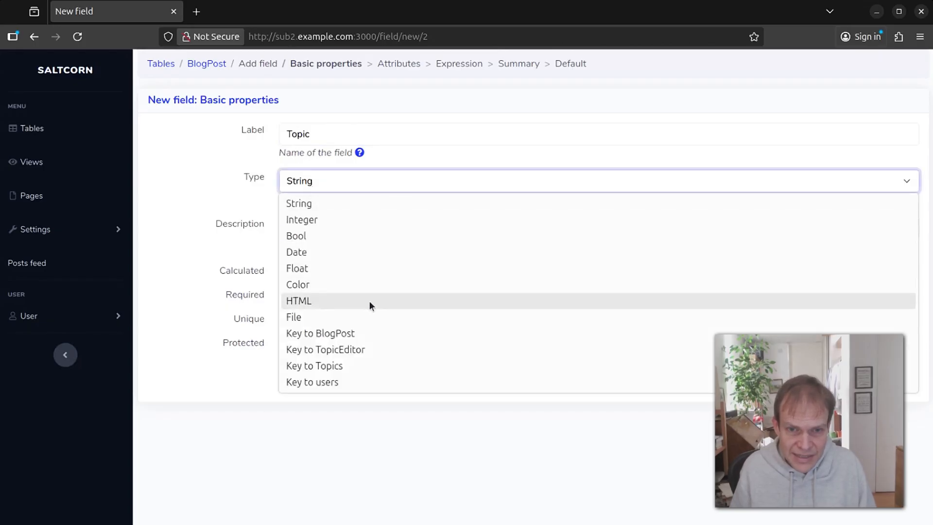
left_click(367, 352)
left_click(330, 182)
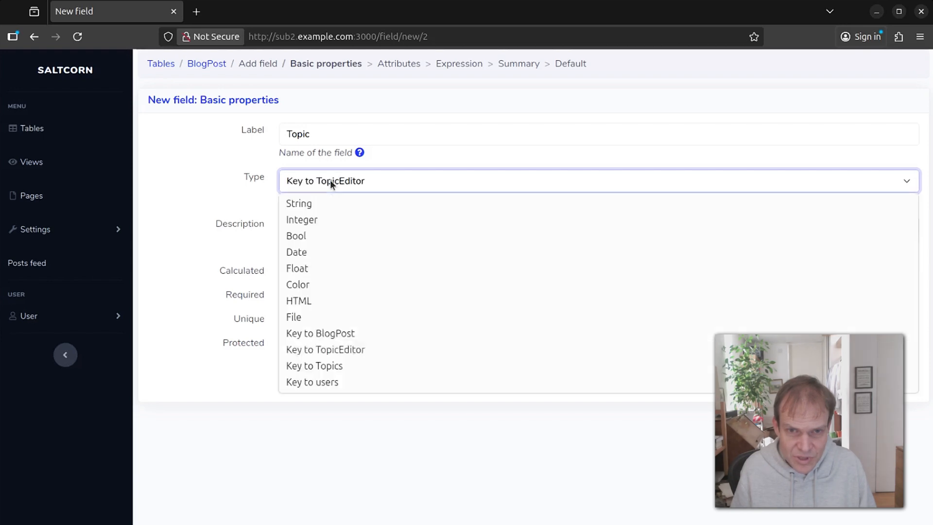
left_click(361, 366)
left_click(311, 372)
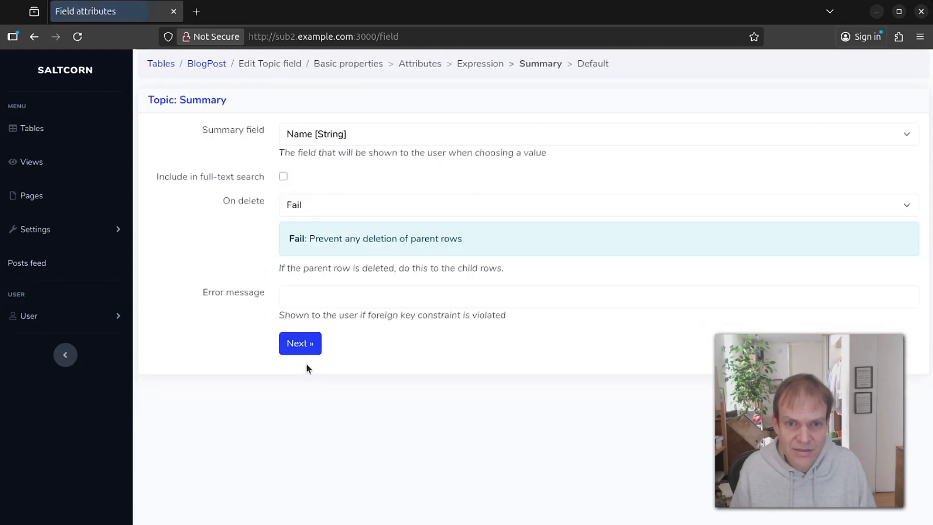
left_click(323, 213)
left_click(347, 245)
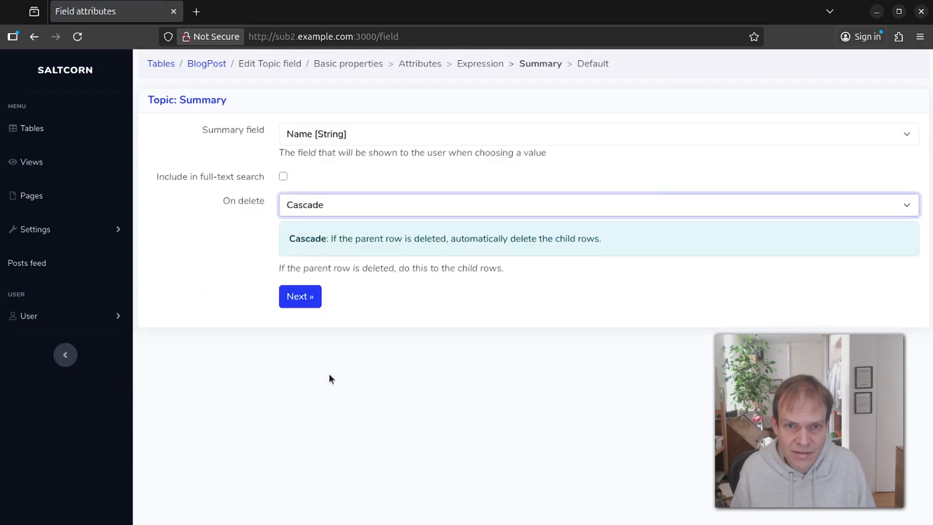
left_click(326, 202)
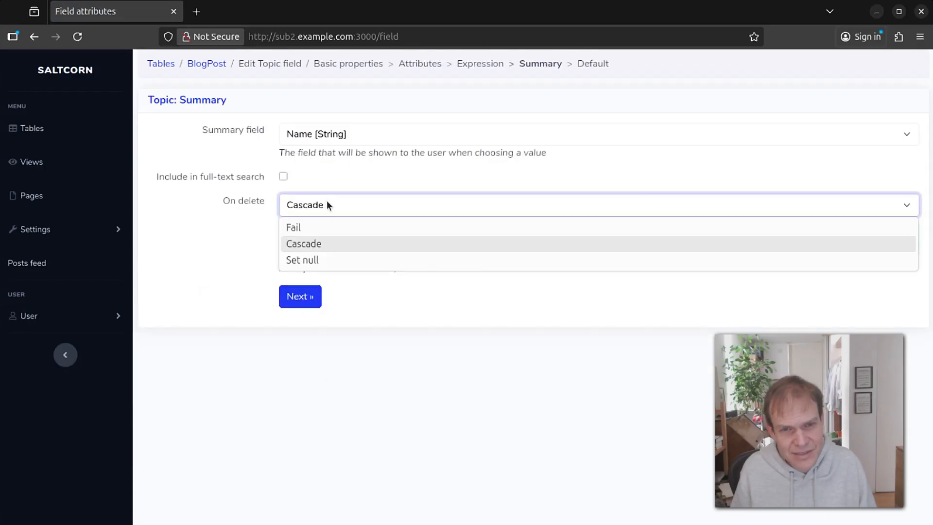
left_click(330, 259)
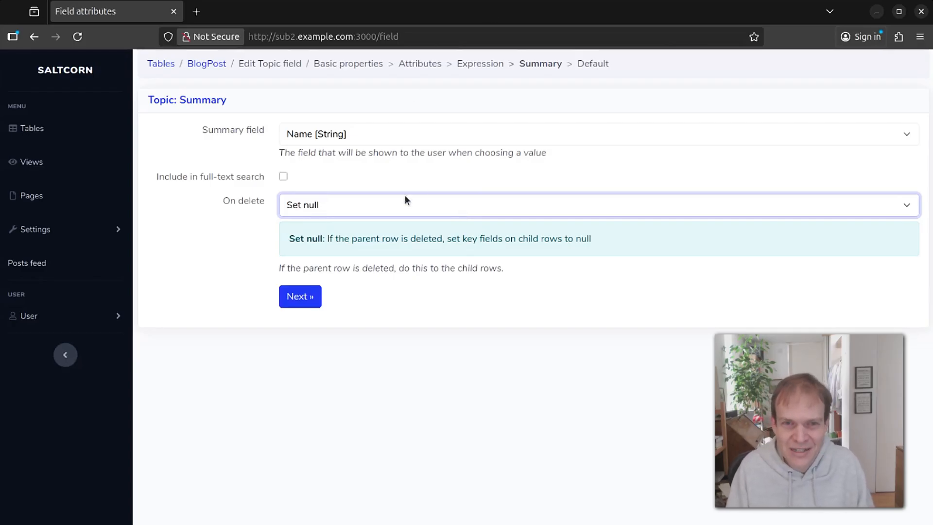
left_click(301, 295)
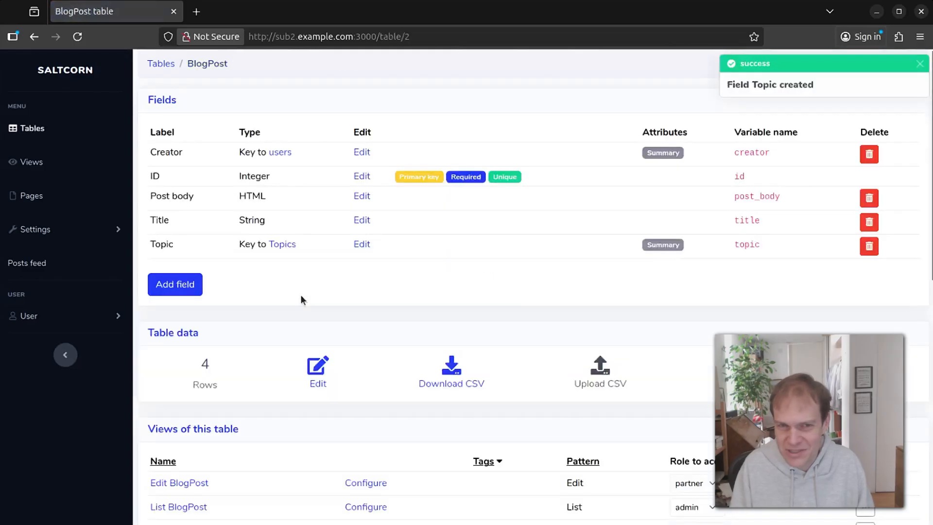
Scroll the Topics table page down to its read/write roles and ownership properties.
scroll(388, 151, "down", 5)
scroll(388, 151, "up", 4)
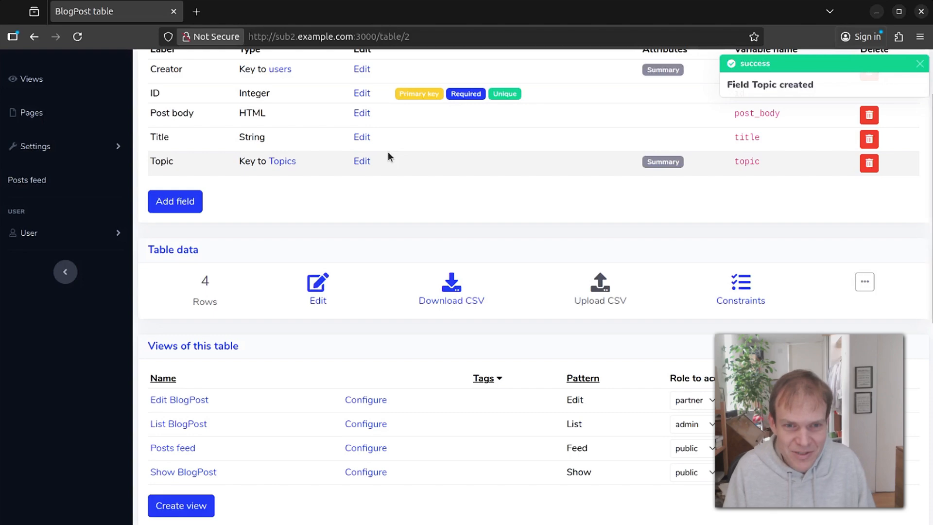
scroll(490, 297, "down", 3)
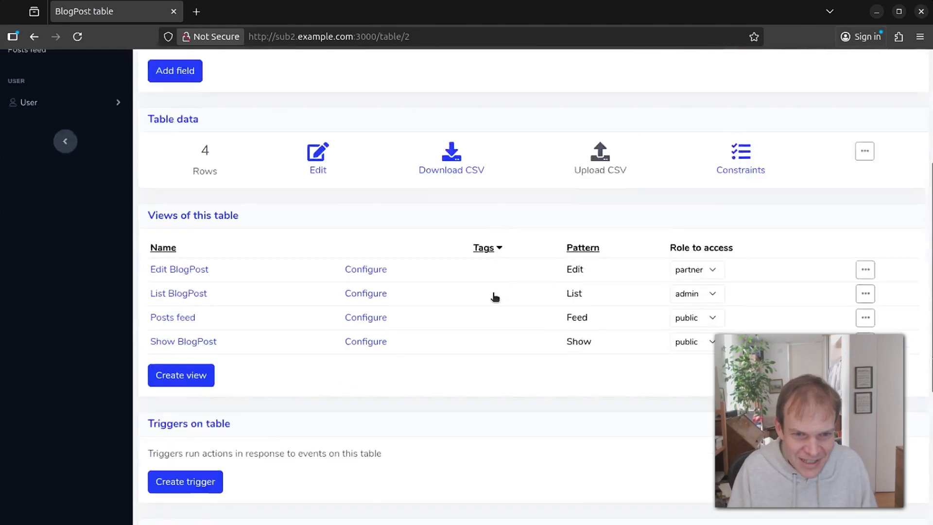
scroll(492, 292, "up", 5)
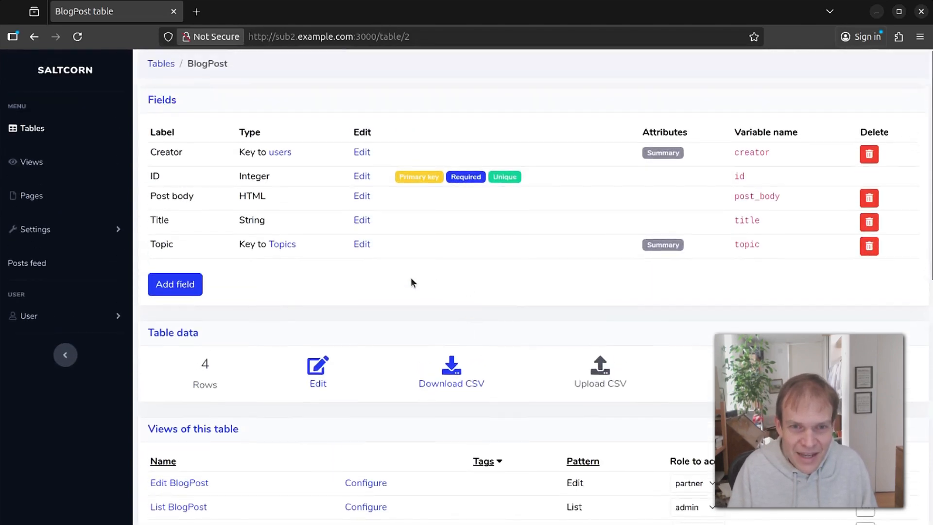
scroll(406, 279, "down", 2)
scroll(389, 277, "up", 2)
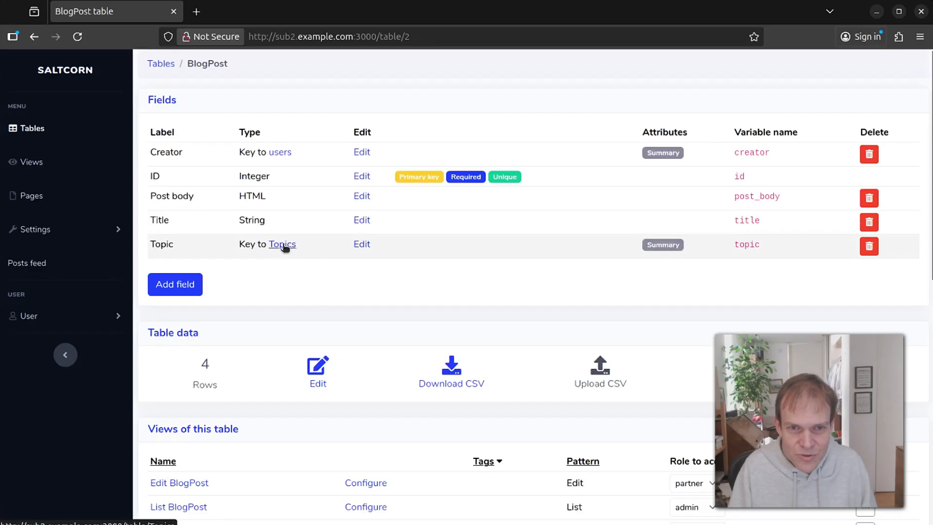
scroll(283, 248, "down", 6)
scroll(355, 403, "down", 3)
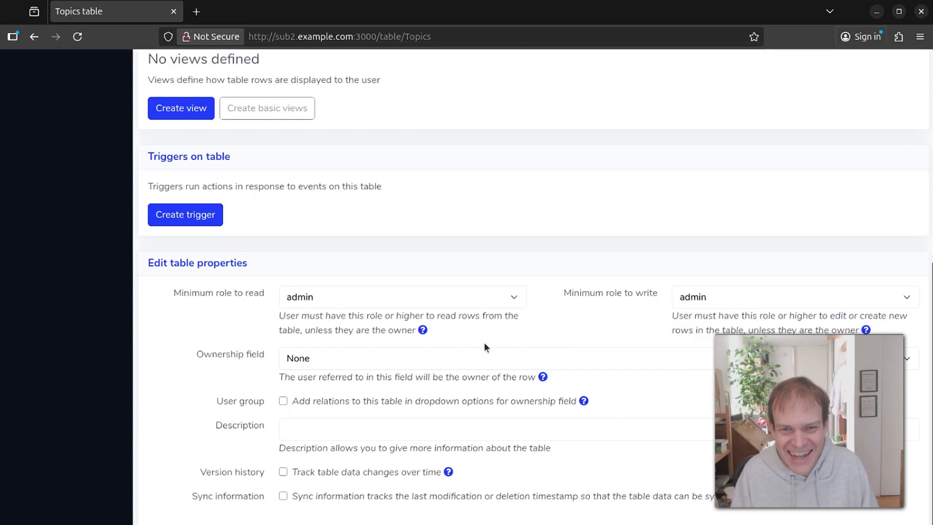
left_click(422, 330)
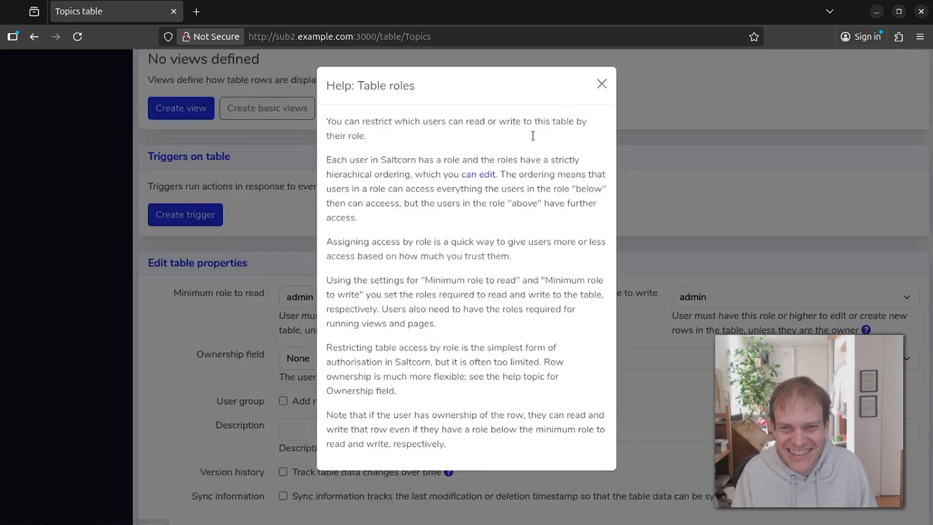
left_click(656, 126)
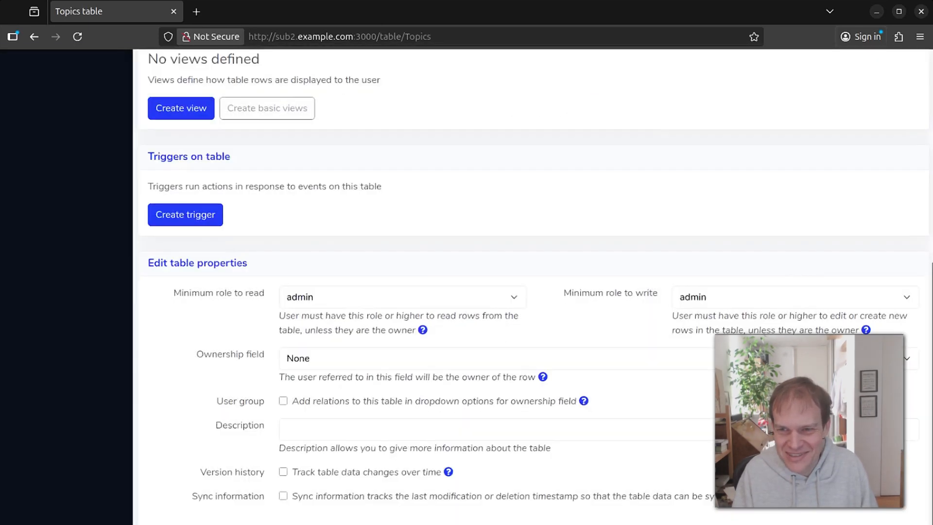
left_click(422, 330)
left_click(601, 83)
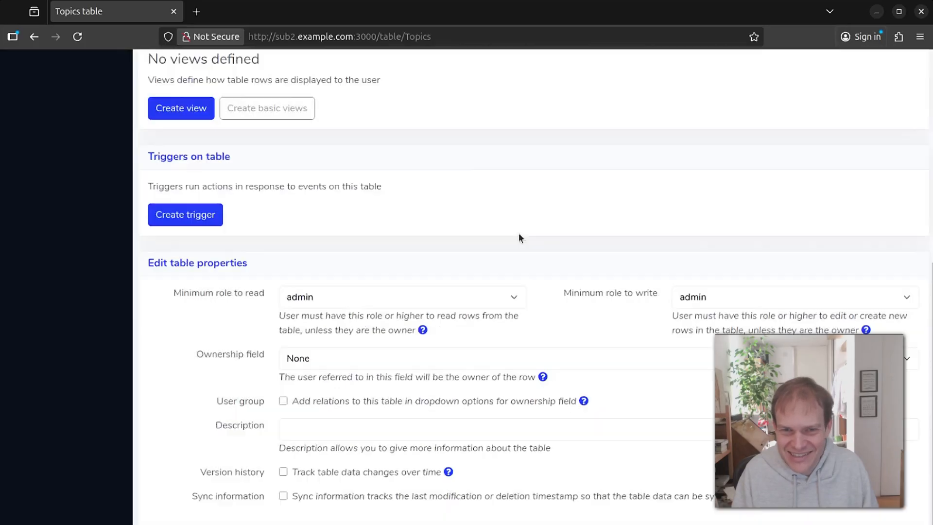
left_click(542, 377)
scroll(468, 127, "down", 20)
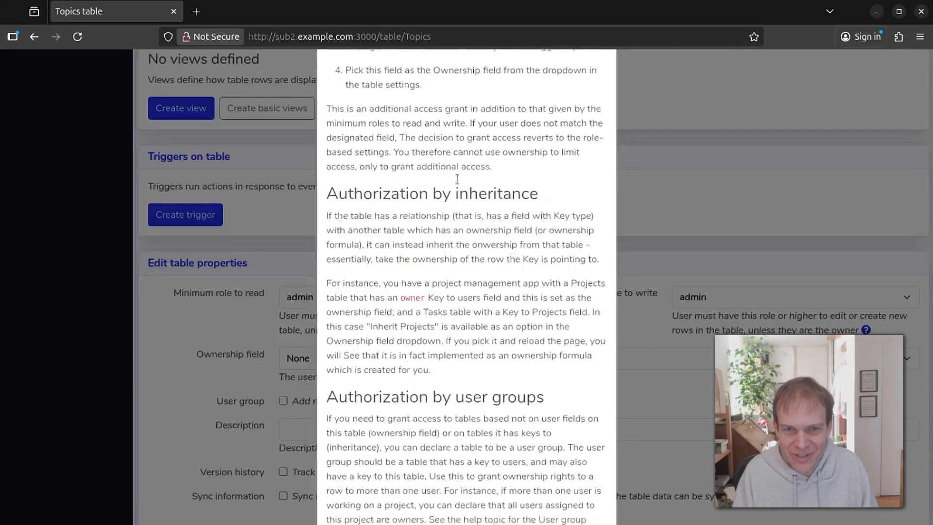
left_click(670, 102)
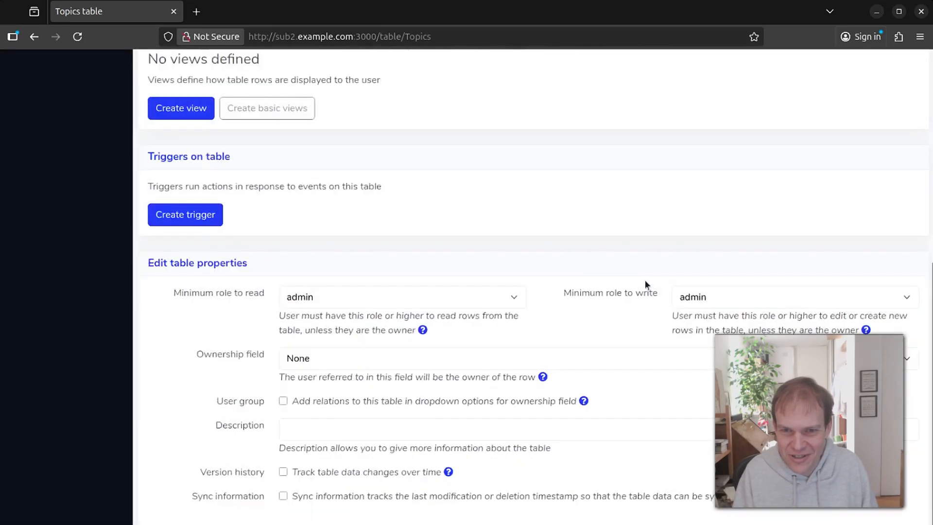
left_click(583, 400)
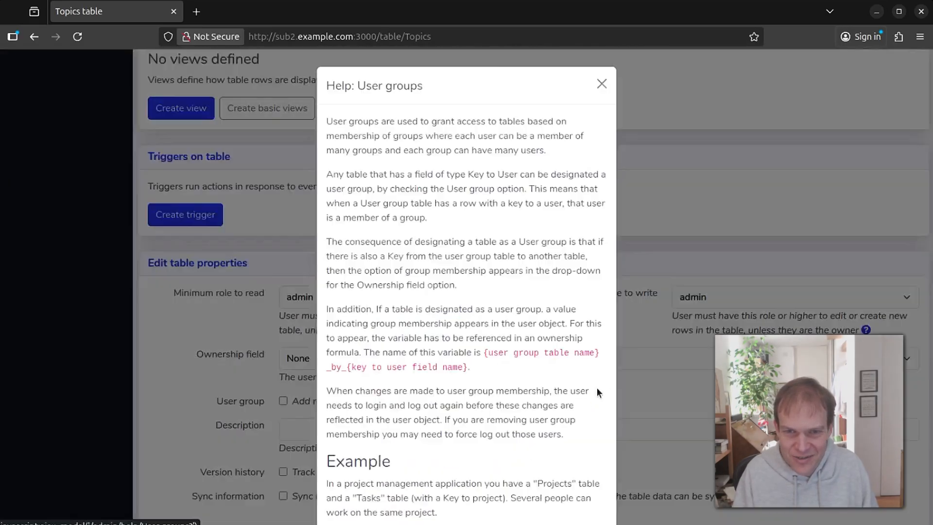
scroll(506, 161, "down", 5)
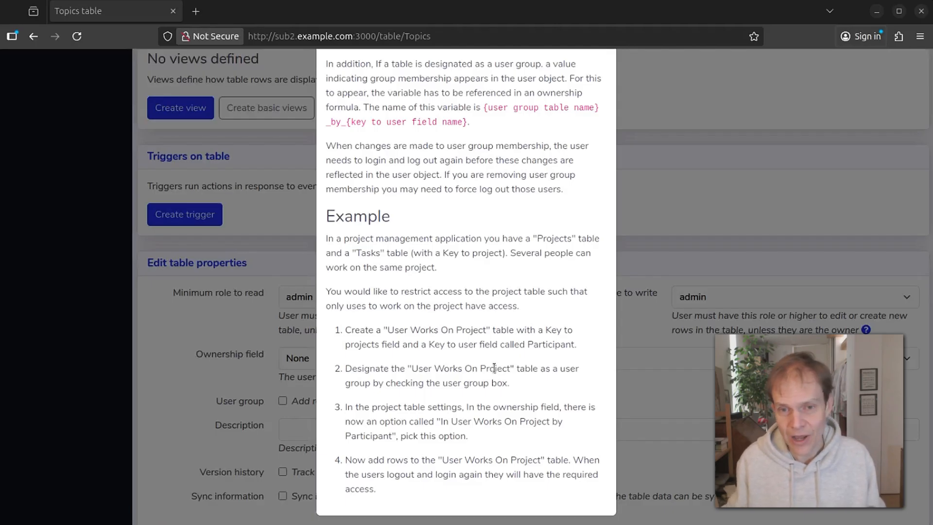
left_click(243, 286)
scroll(323, 171, "up", 5)
scroll(316, 170, "up", 2)
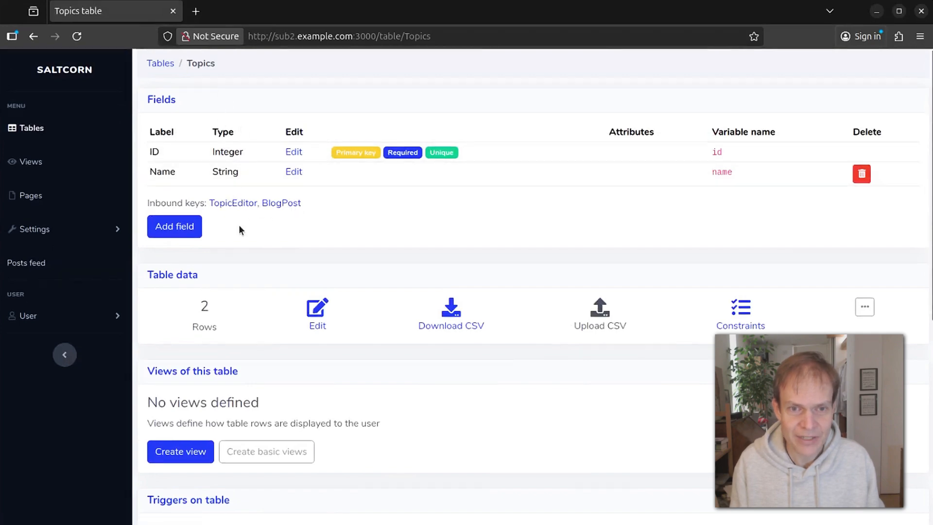
Open the TopicEditor table and tick its User group checkbox in the table properties.
left_click(239, 206)
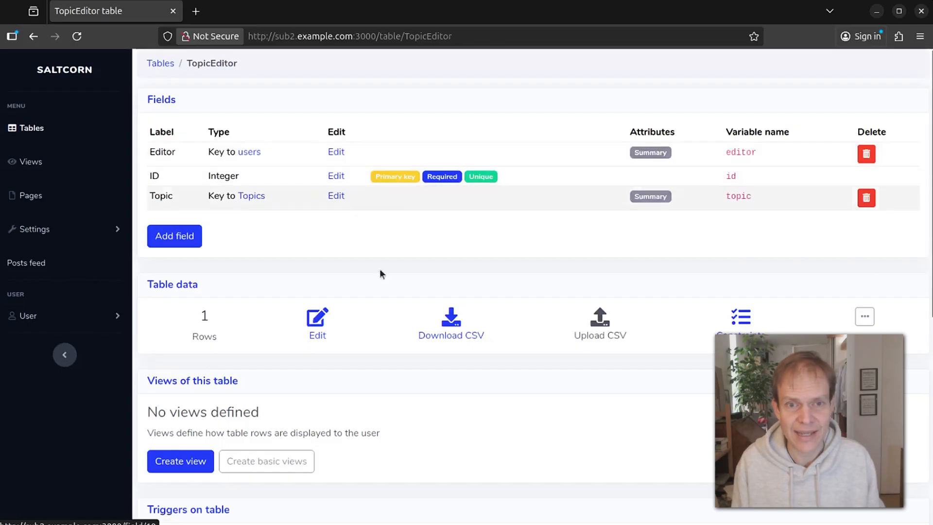
scroll(362, 254, "down", 7)
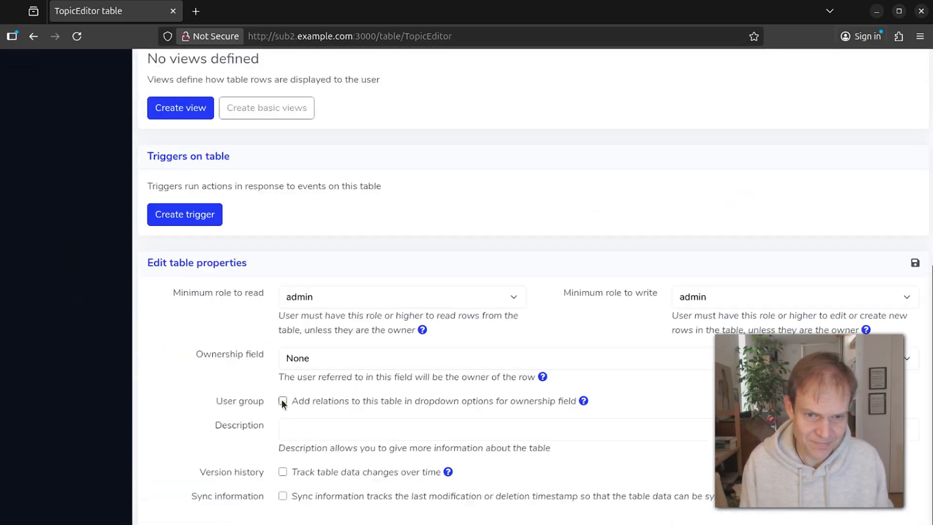
left_click(283, 401)
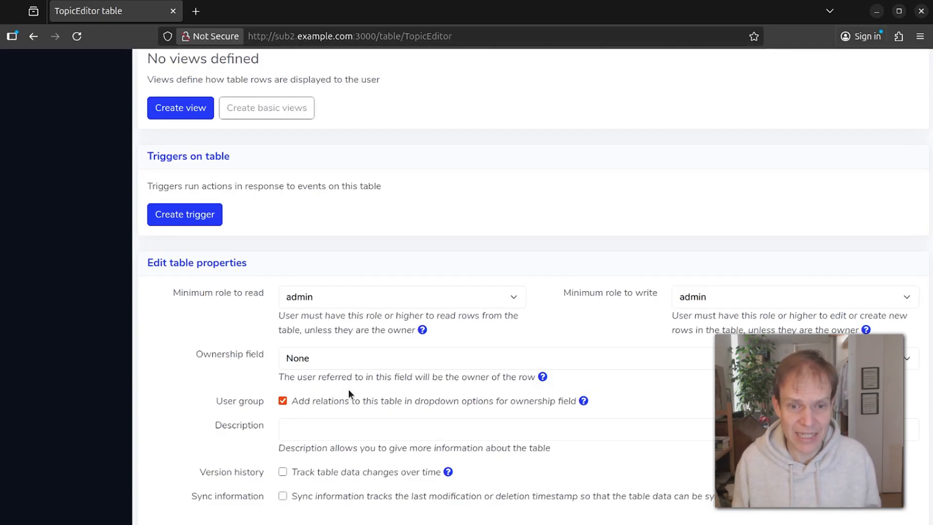
scroll(384, 262, "up", 10)
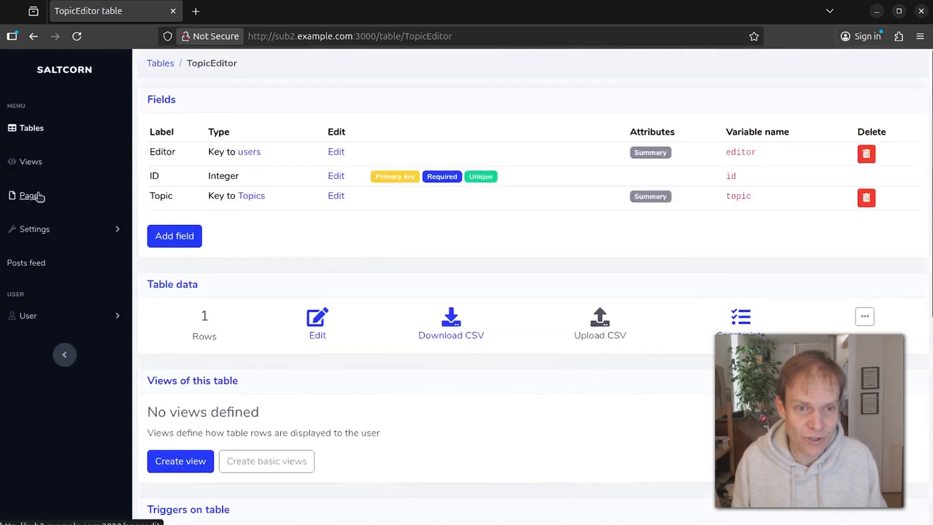
left_click(27, 130)
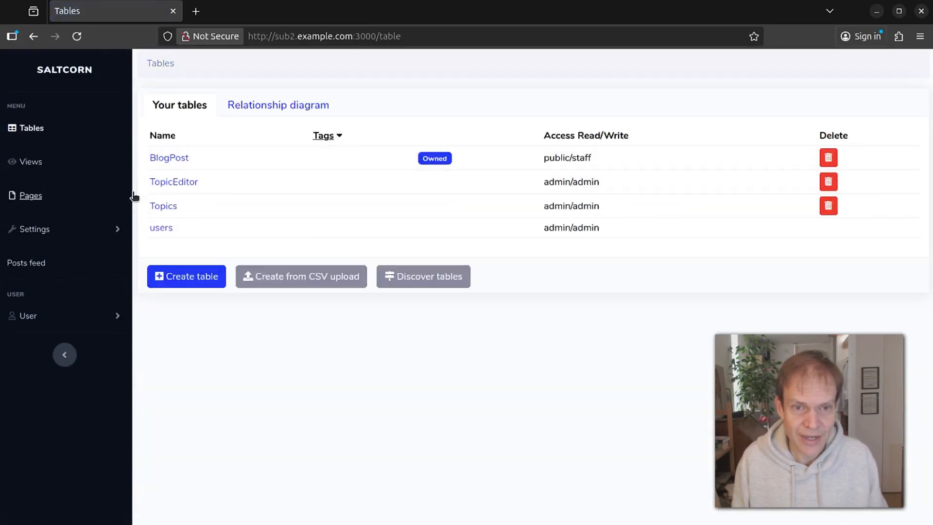
left_click(175, 156)
scroll(375, 261, "down", 10)
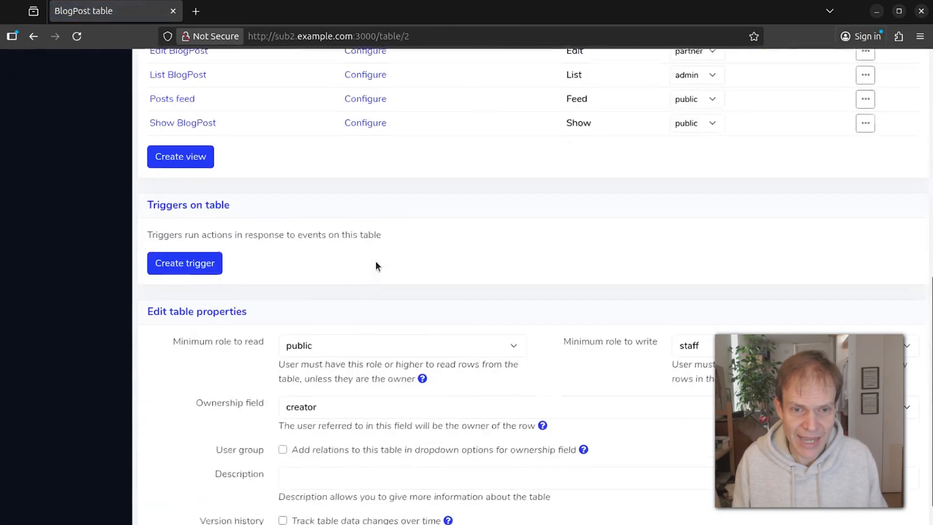
left_click(320, 358)
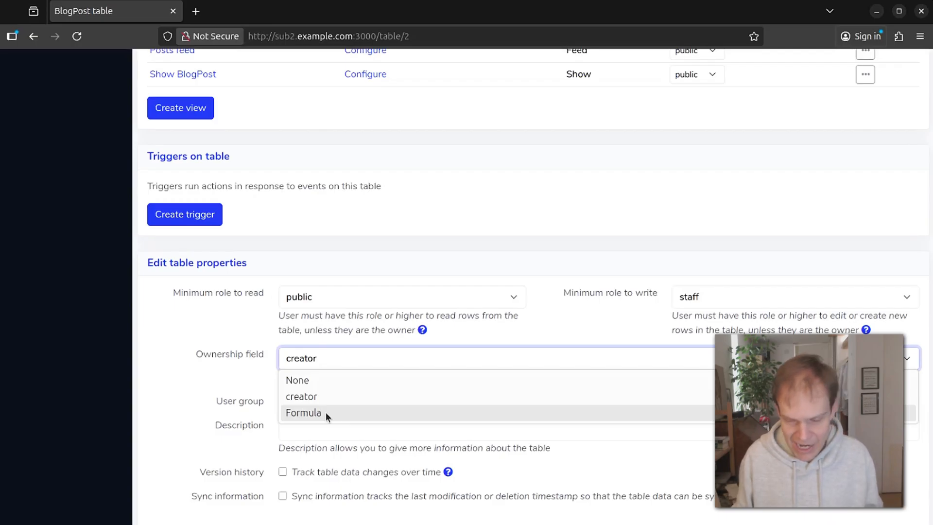
left_click(190, 317)
left_click(393, 355)
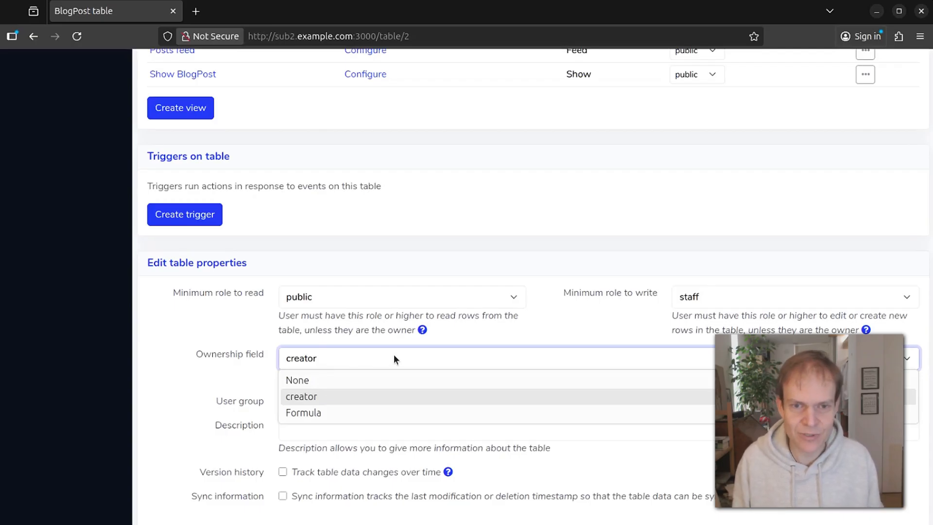
left_click(203, 327)
scroll(217, 326, "up", 3)
scroll(287, 248, "up", 6)
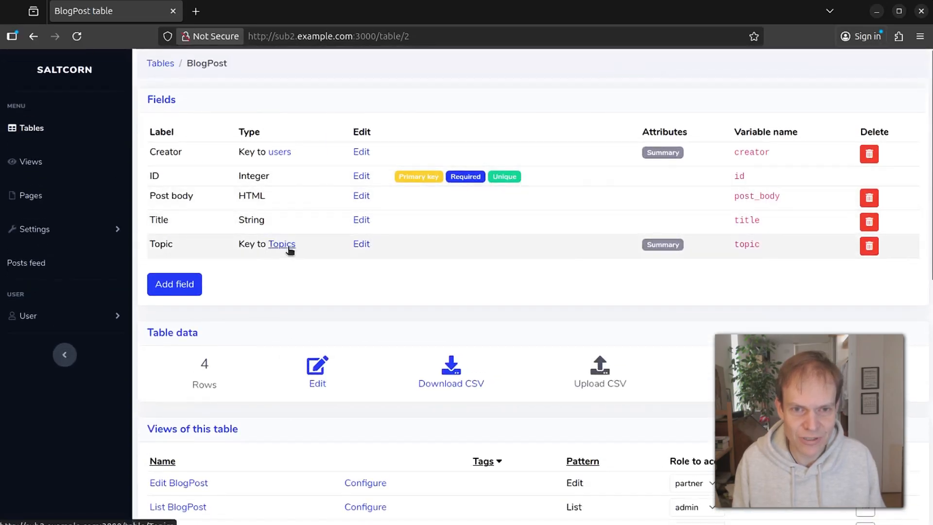
left_click(282, 244)
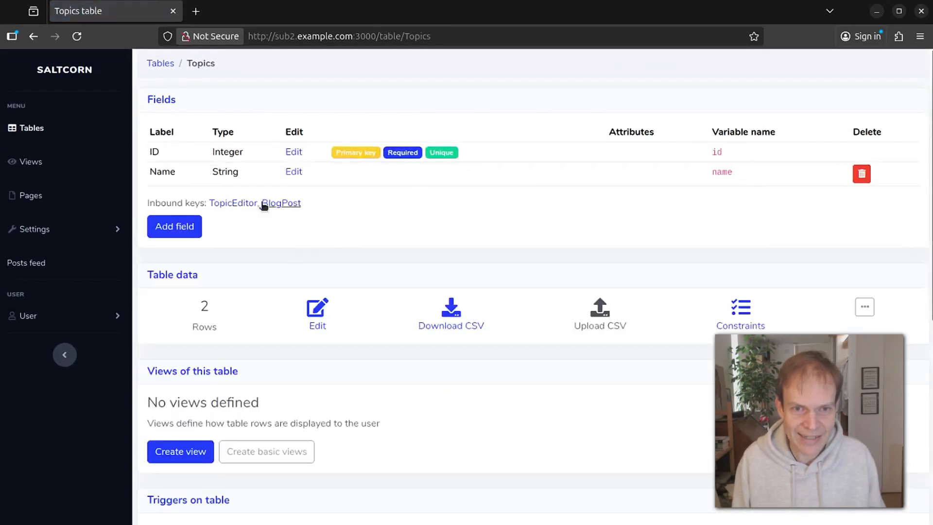
left_click(235, 202)
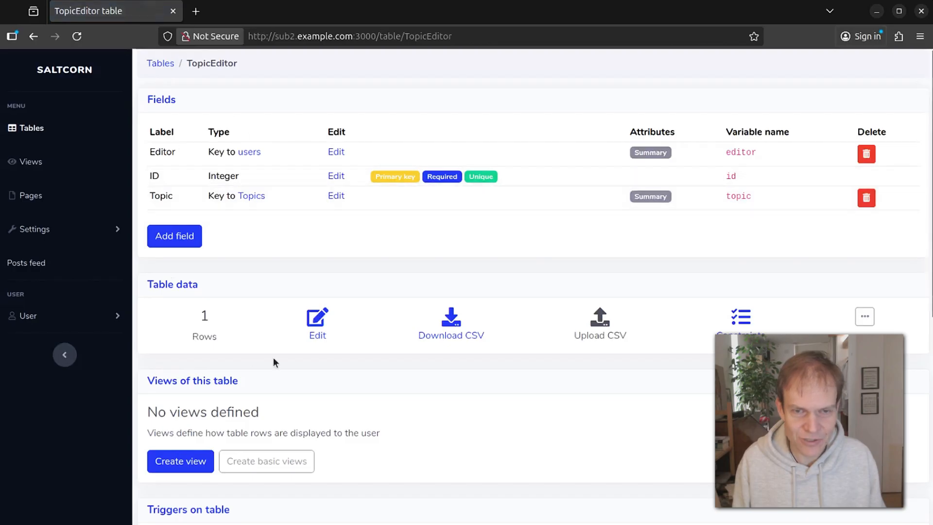
scroll(266, 362, "down", 8)
scroll(322, 173, "up", 8)
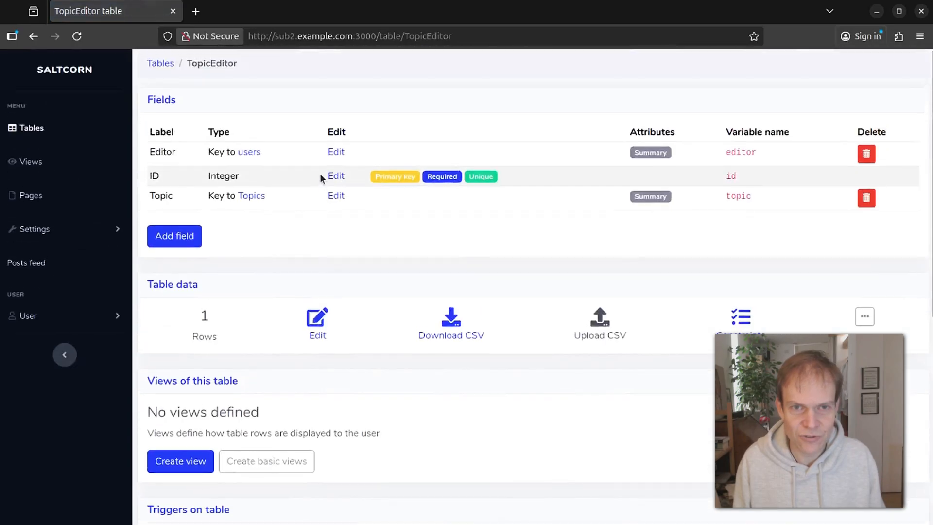
Set the Topics ownership field to 'In TopicEditor user group by Topic' and reload to confirm.
left_click(256, 196)
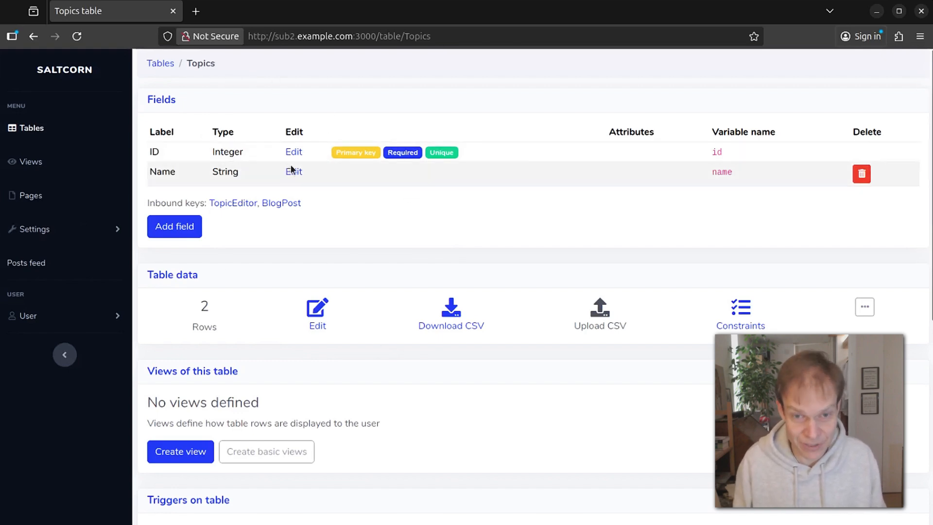
scroll(301, 168, "down", 2)
scroll(413, 246, "down", 6)
left_click(313, 357)
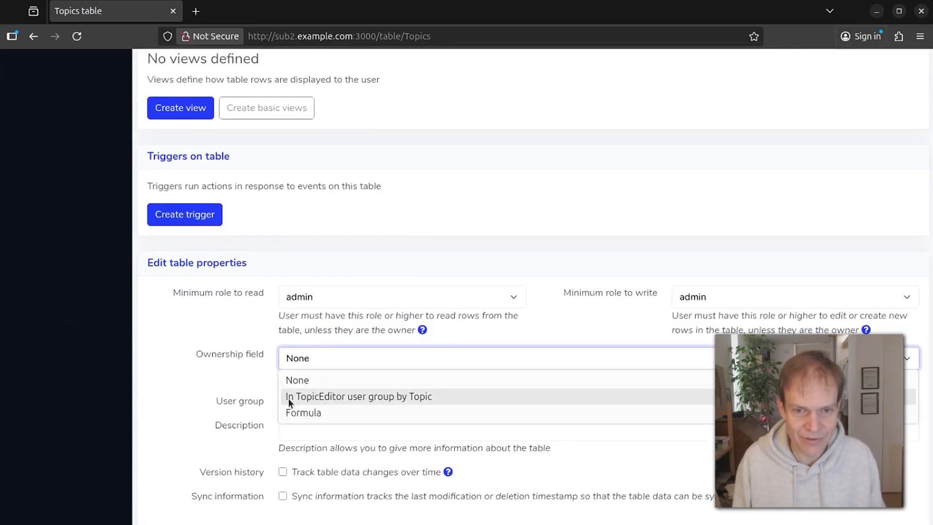
left_click(432, 396)
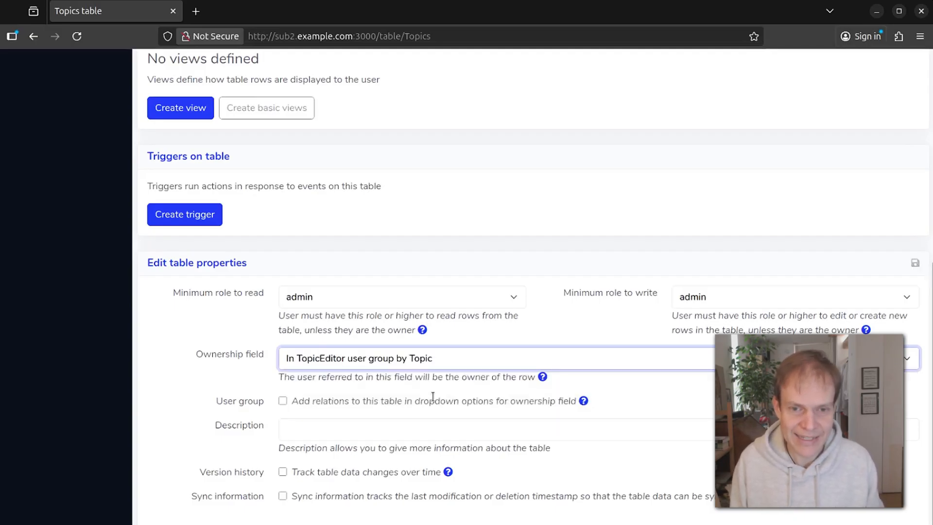
scroll(310, 180, "up", 7)
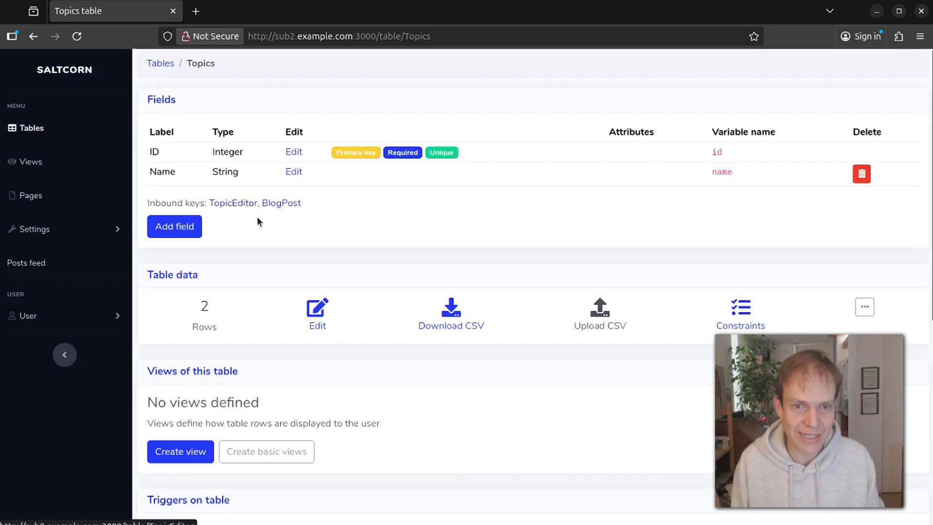
scroll(355, 281, "down", 7)
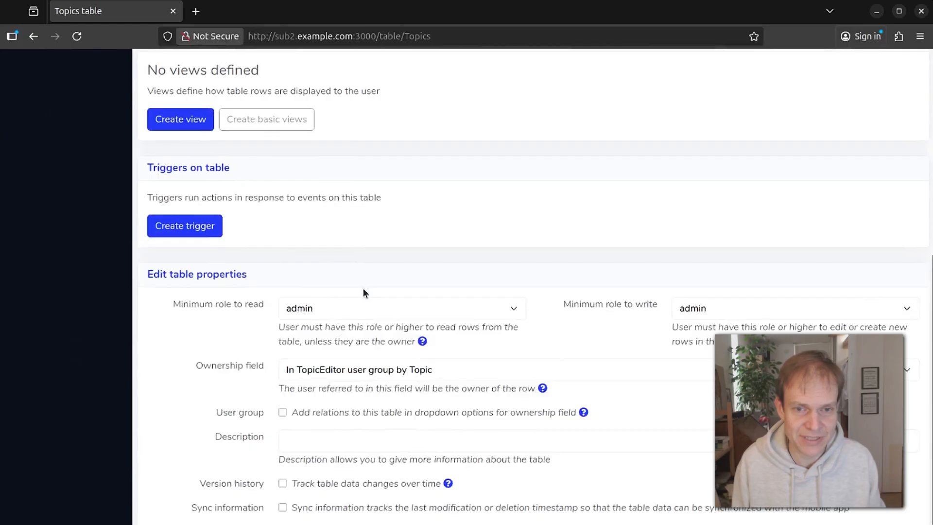
left_click(80, 41)
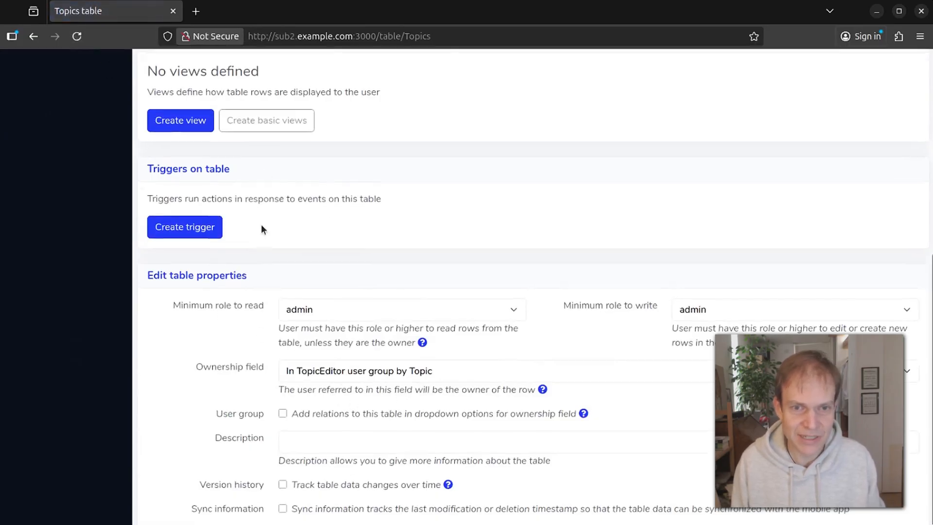
scroll(261, 224, "up", 7)
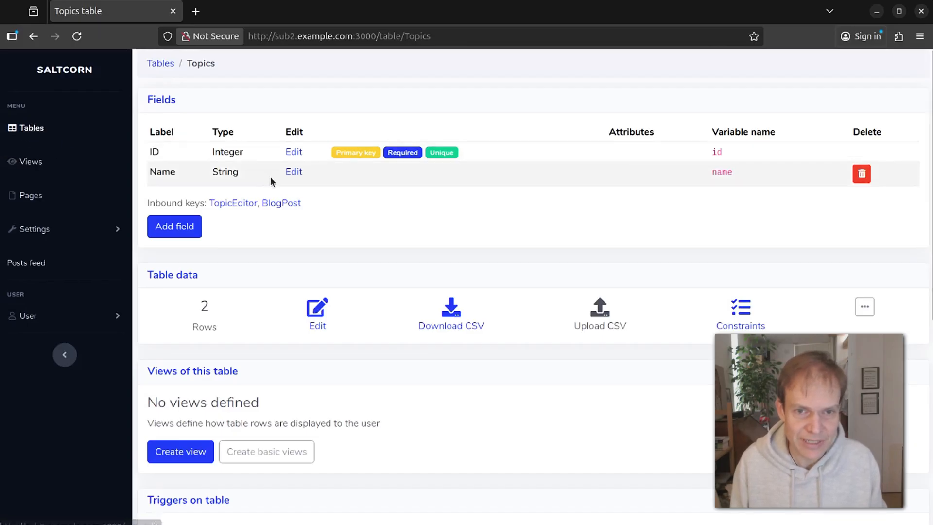
left_click(284, 203)
left_click(283, 245)
scroll(435, 390, "down", 8)
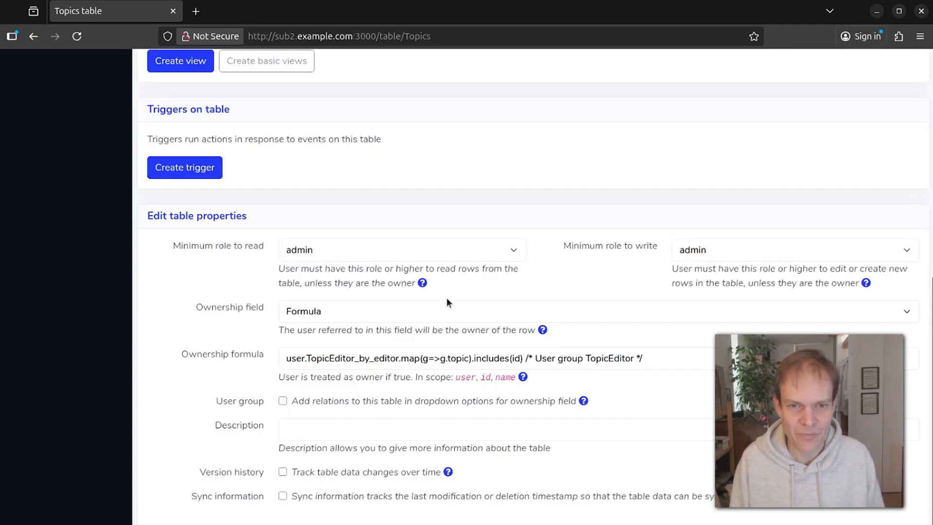
scroll(379, 160, "up", 8)
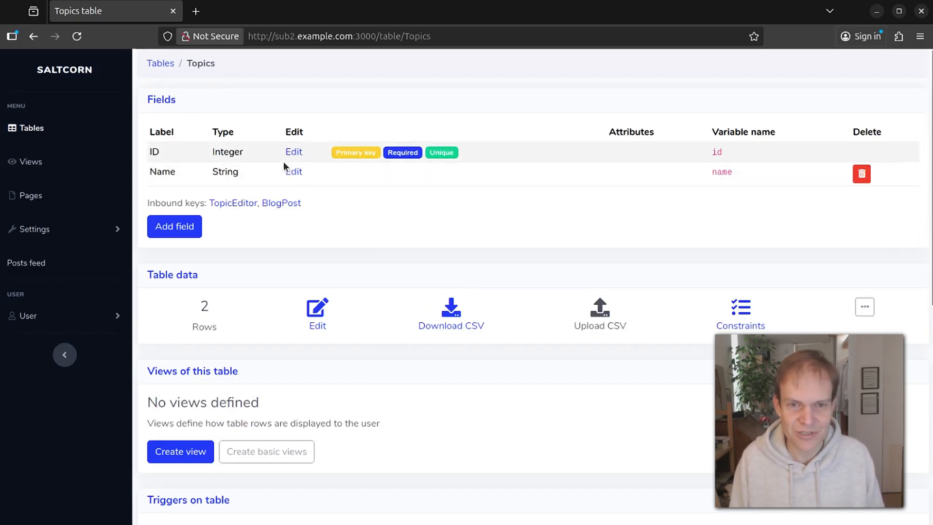
left_click(291, 203)
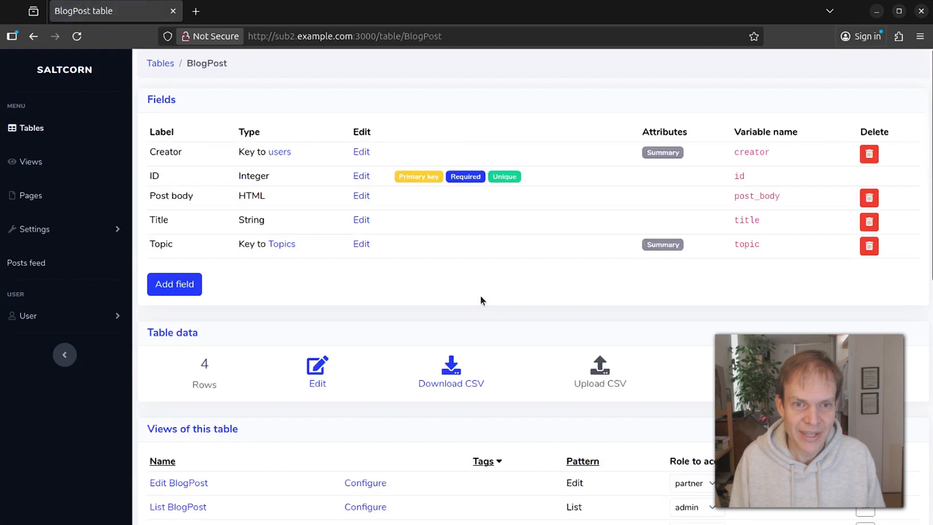
scroll(481, 296, "down", 10)
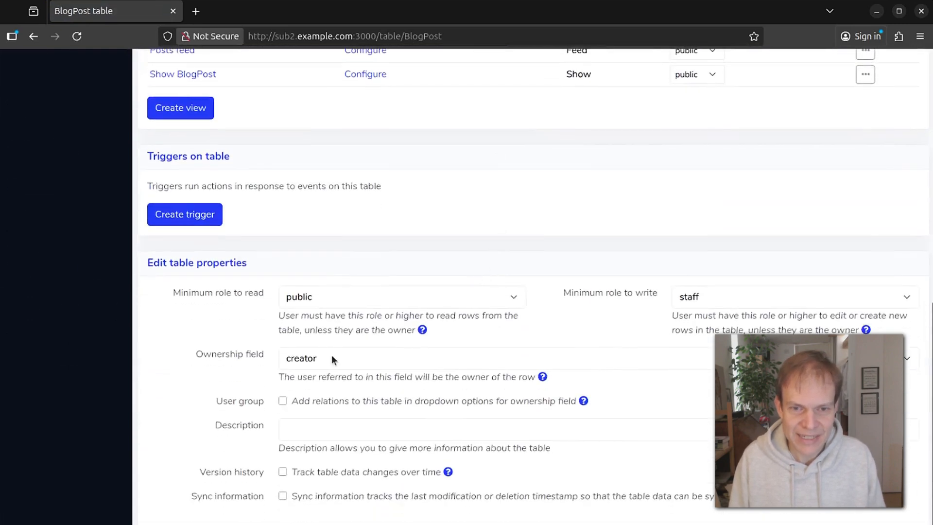
left_click(371, 357)
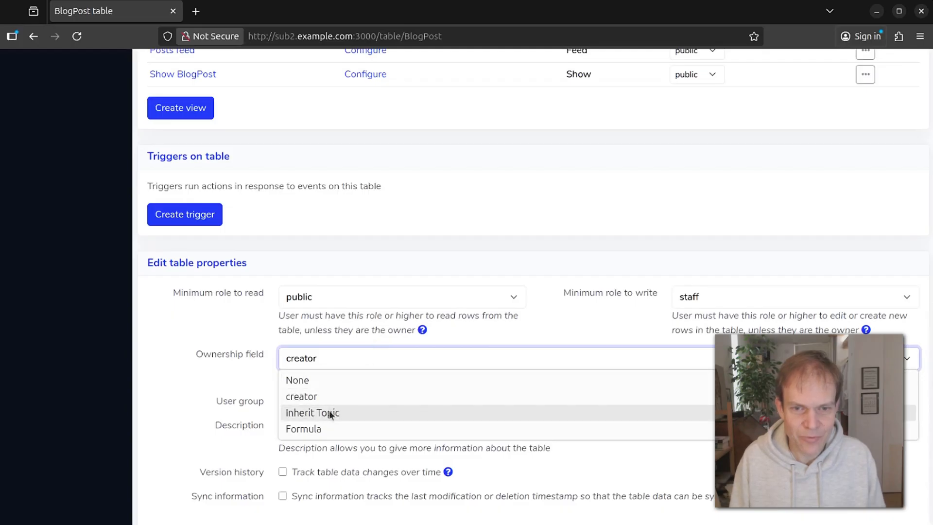
left_click(301, 412)
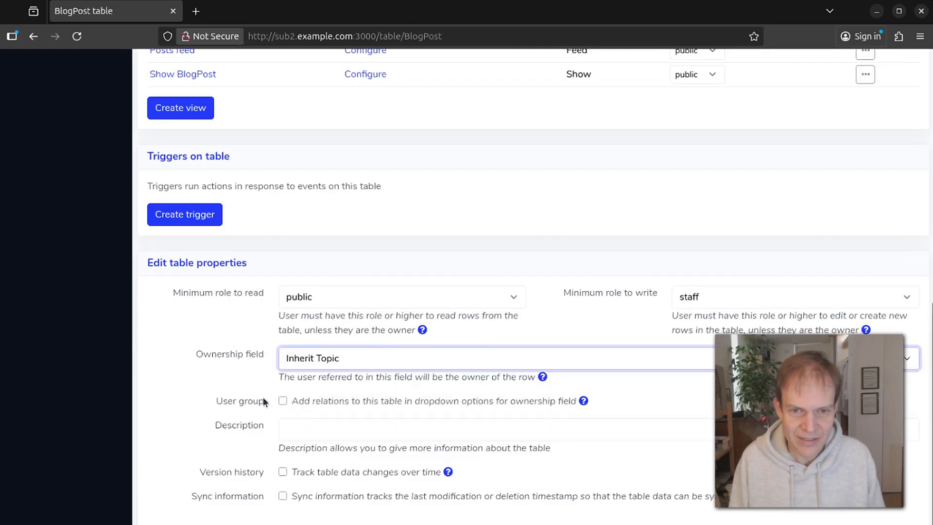
left_click(202, 377)
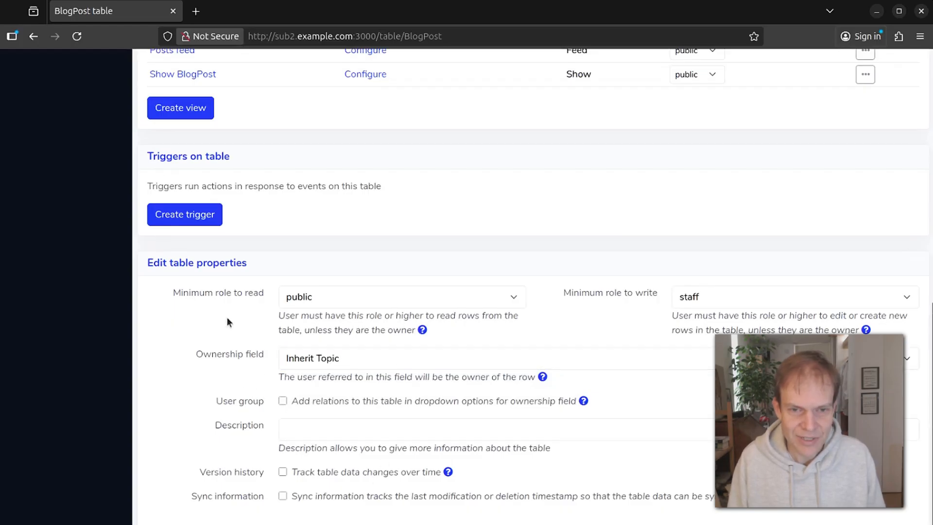
scroll(257, 174, "up", 7)
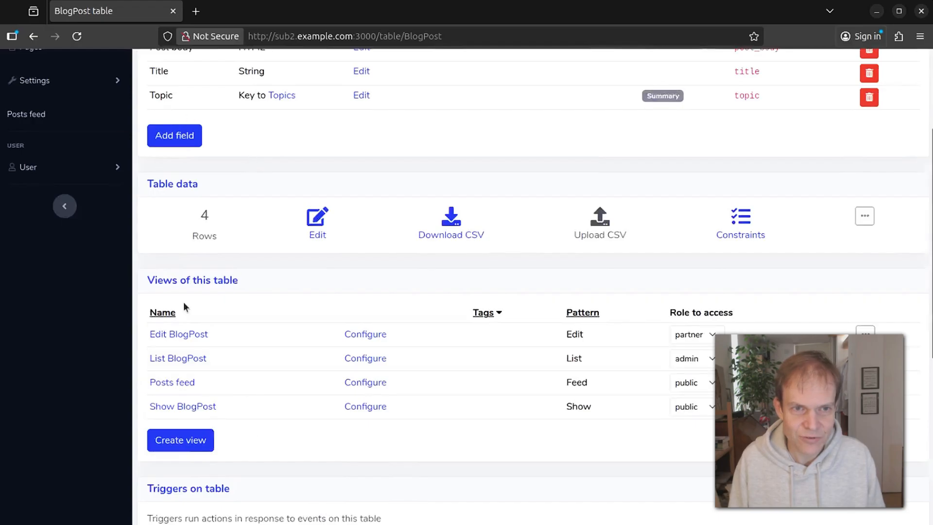
scroll(252, 221, "down", 2)
scroll(277, 189, "up", 5)
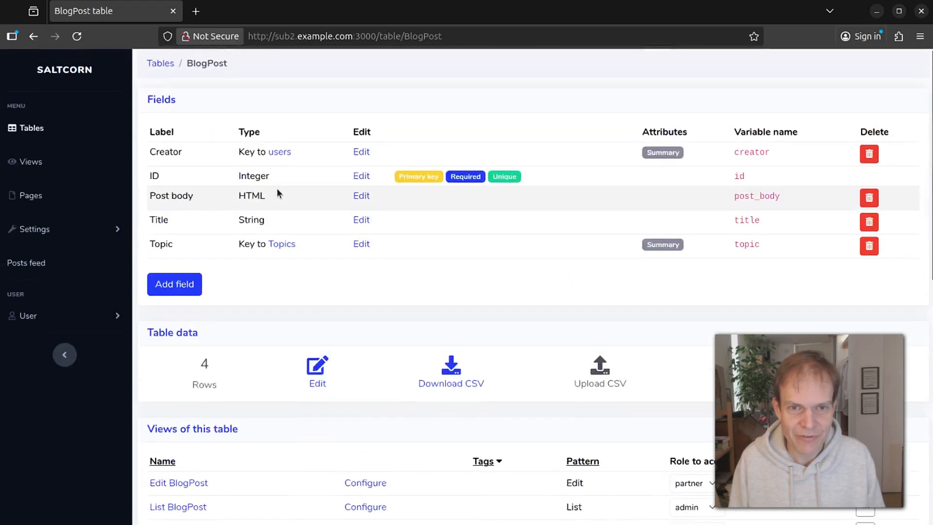
left_click(30, 129)
left_click(179, 165)
scroll(360, 384, "down", 10)
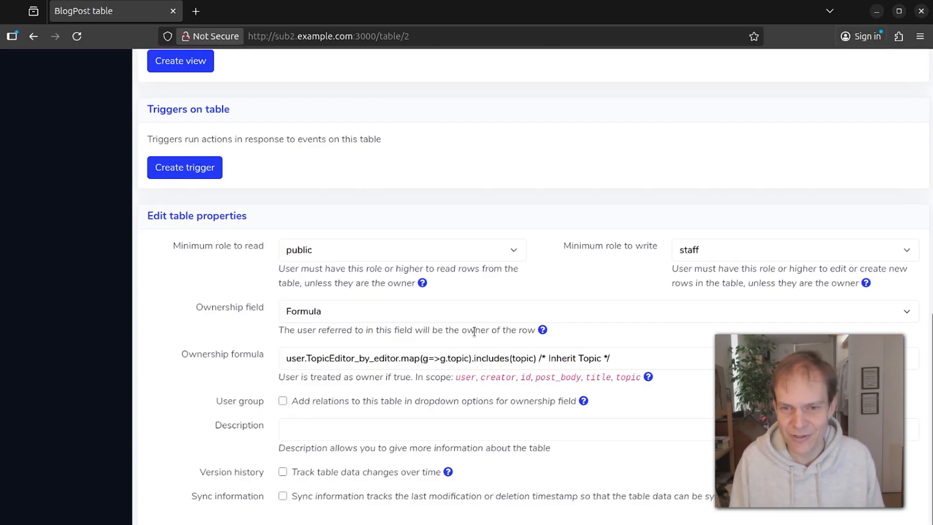
scroll(384, 282, "up", 2)
scroll(384, 283, "down", 2)
scroll(417, 347, "up", 10)
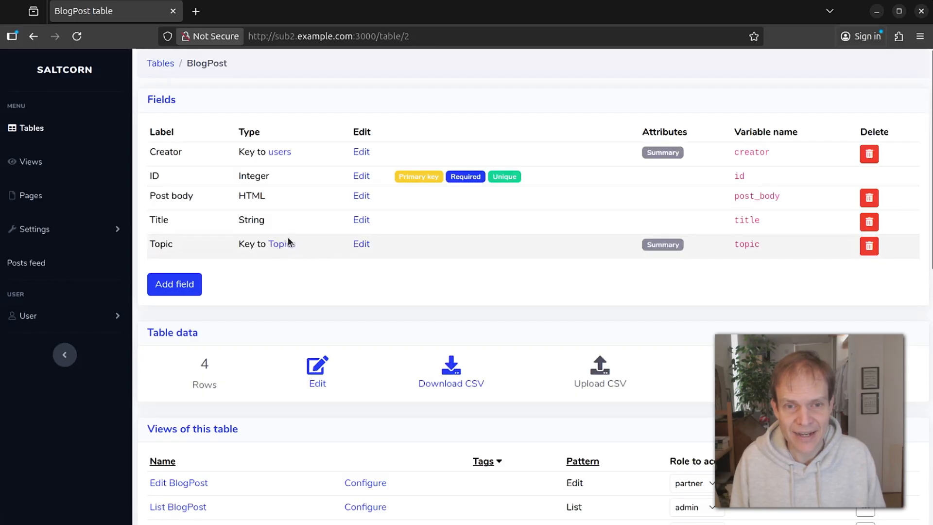
Go from the Topics table page to the linked TopicEditor table page.
left_click(273, 246)
scroll(442, 408, "down", 8)
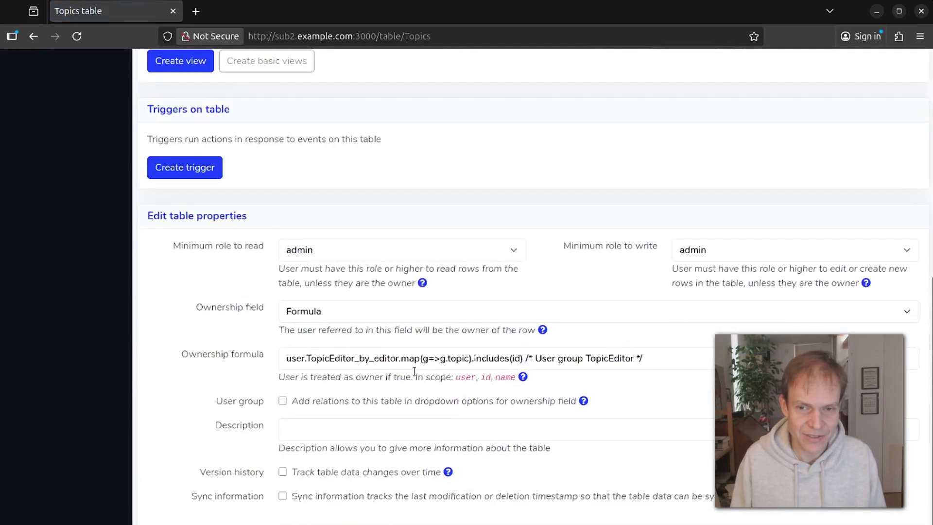
scroll(586, 304, "up", 8)
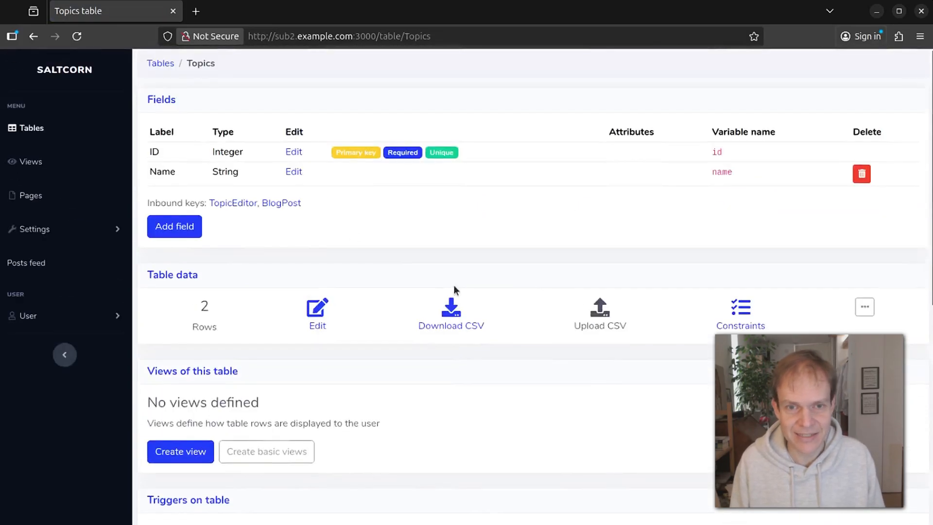
left_click(242, 203)
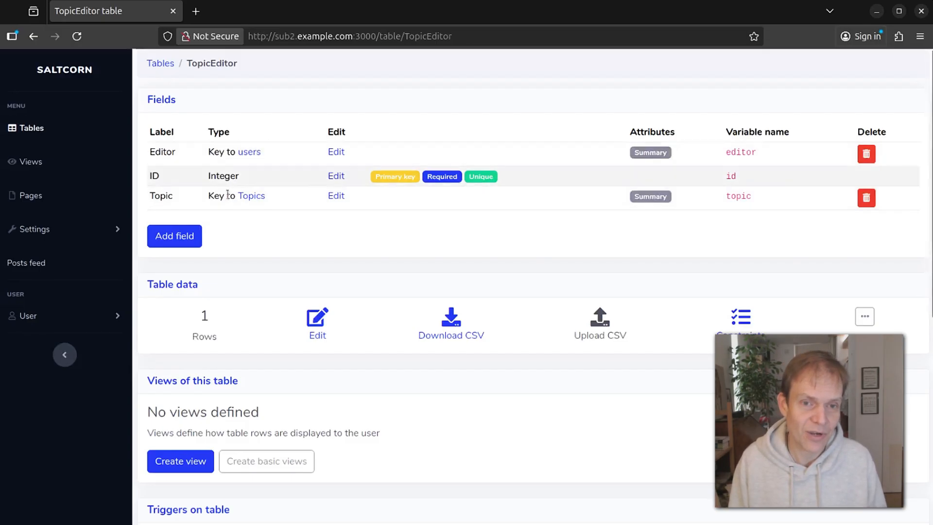
Add a second TopicEditor row with another user as Editor and Topic Baking.
left_click(317, 318)
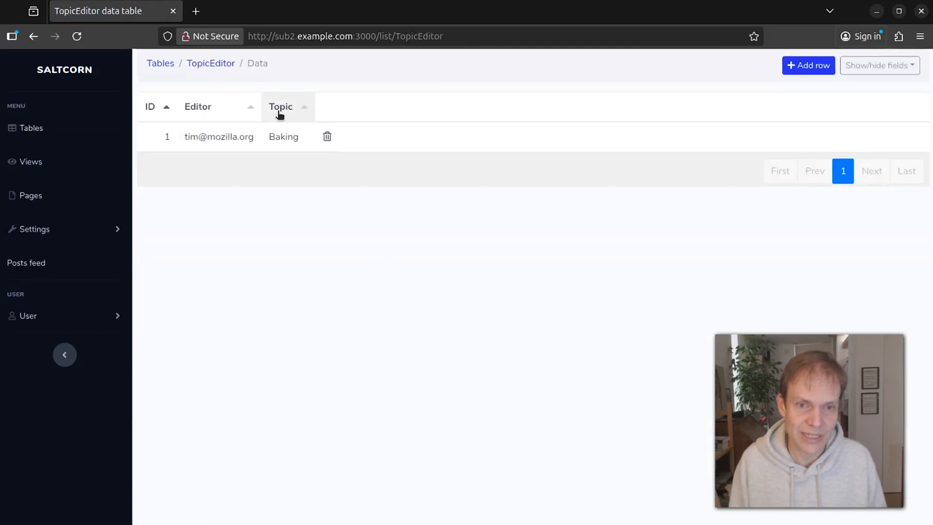
left_click(808, 68)
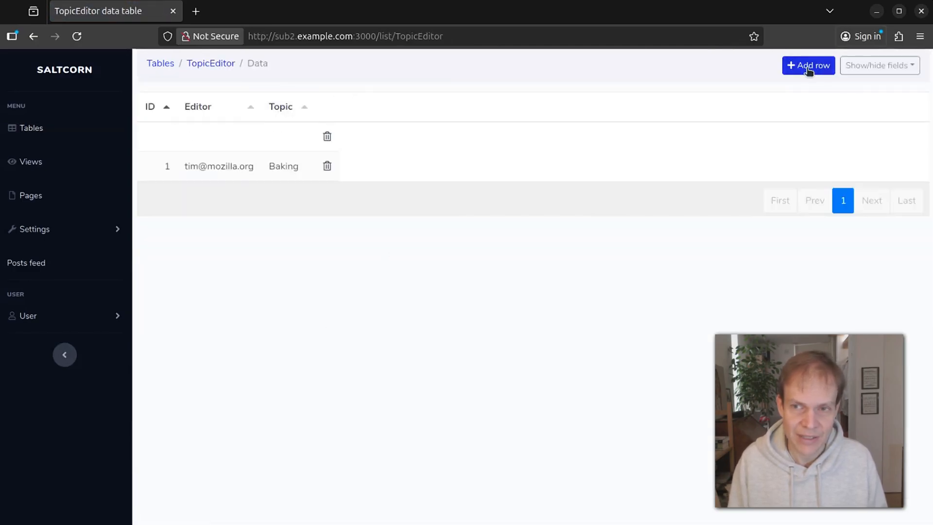
left_click(220, 137)
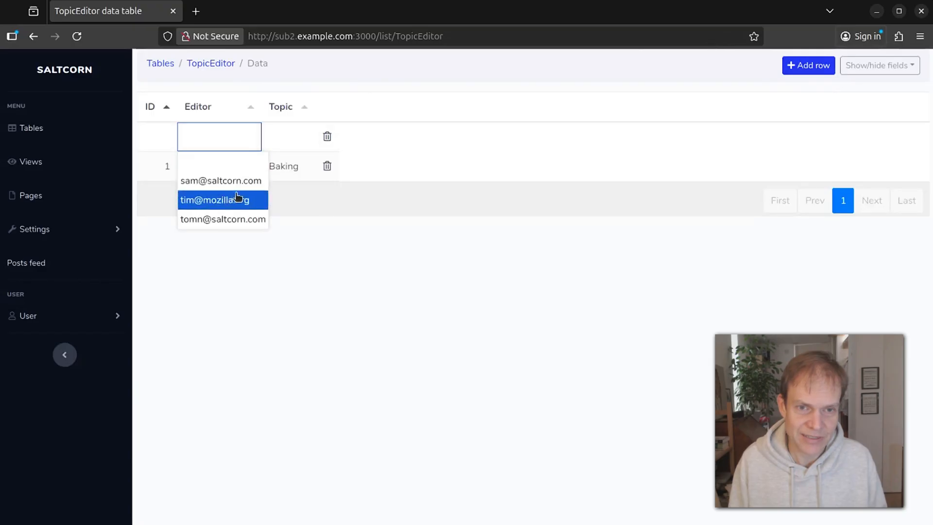
left_click(250, 182)
left_click(299, 140)
left_click(298, 182)
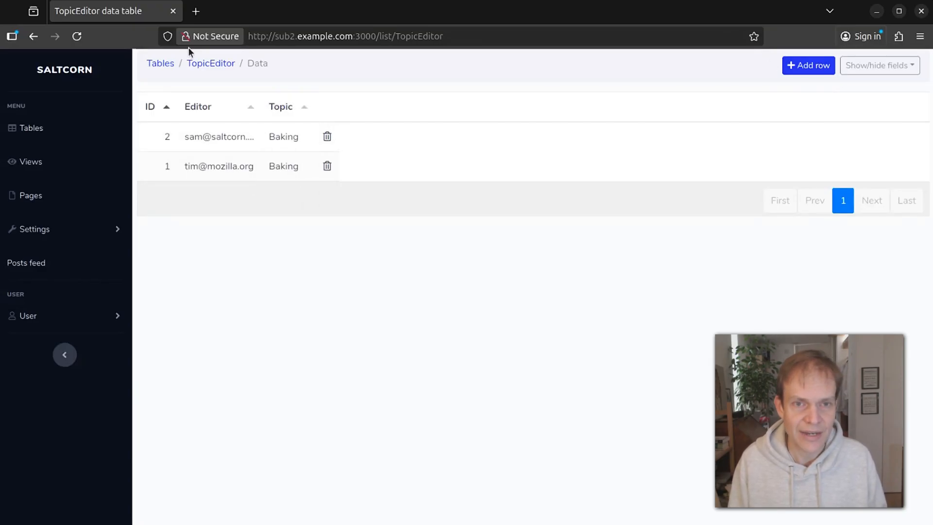
left_click(210, 63)
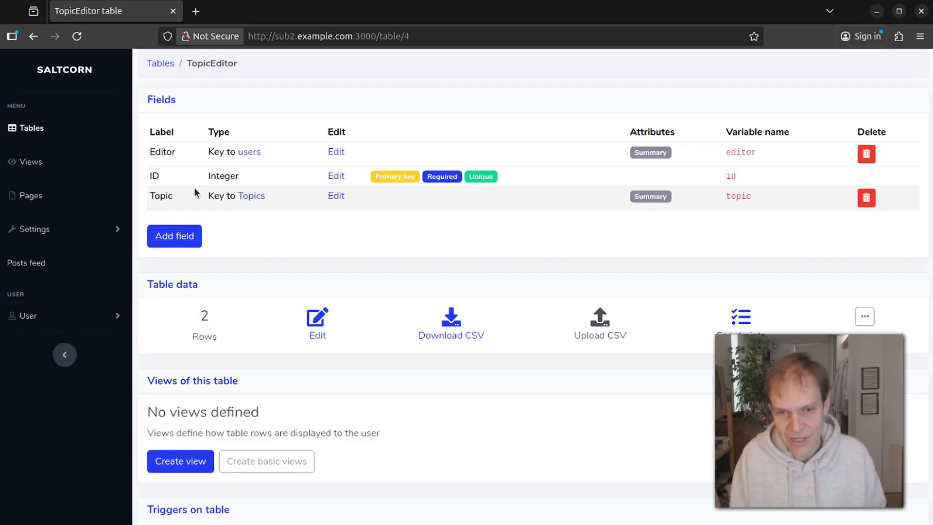
Read the User group help in TopicEditor's table properties, then close it.
scroll(347, 257, "down", 7)
scroll(428, 368, "down", 1)
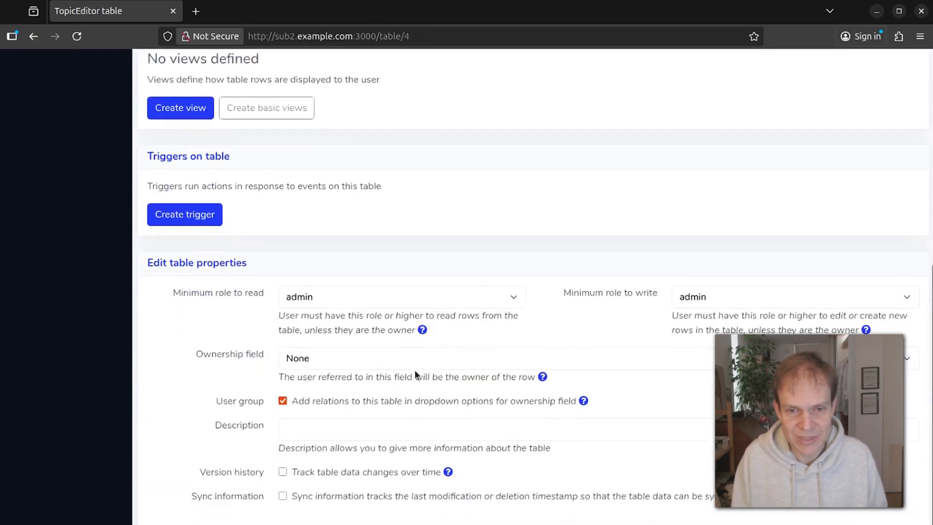
left_click(583, 401)
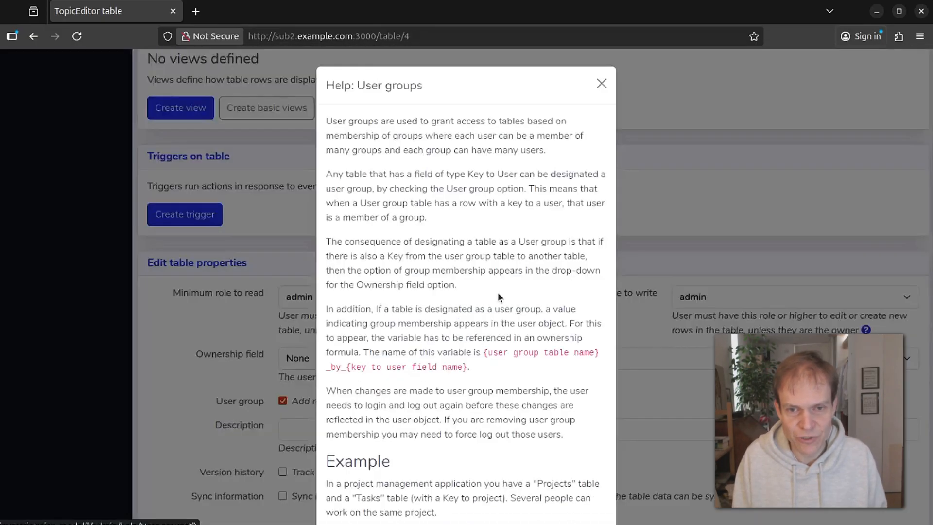
scroll(449, 366, "down", 5)
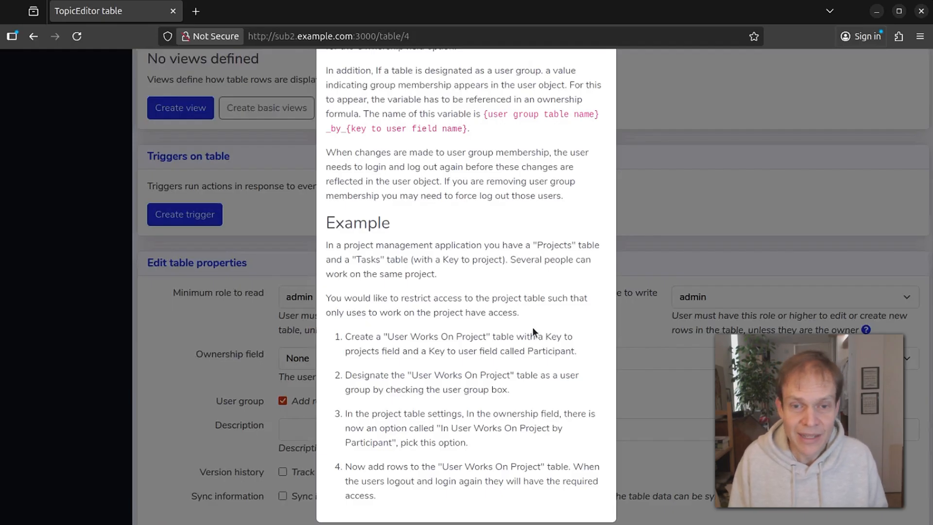
left_click(263, 181)
scroll(306, 117, "up", 7)
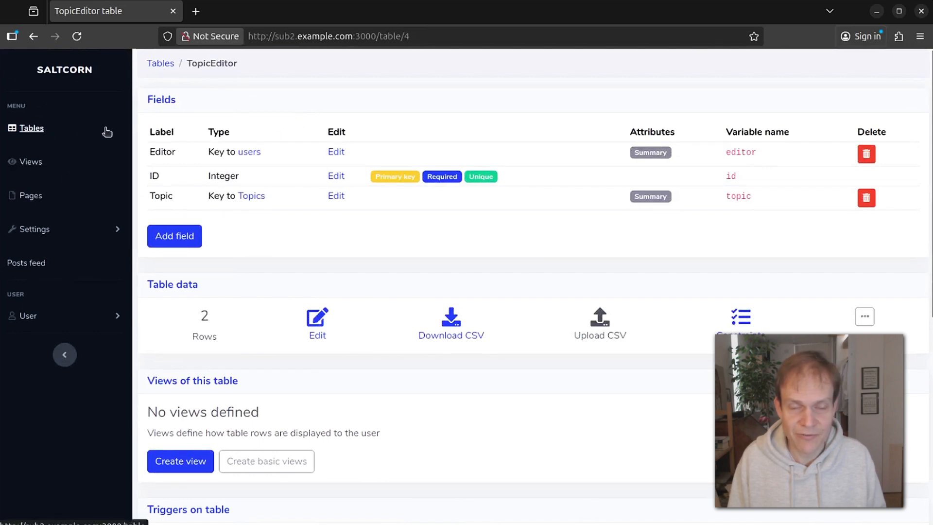
Open the BlogPost table page from the Tables list.
left_click(29, 129)
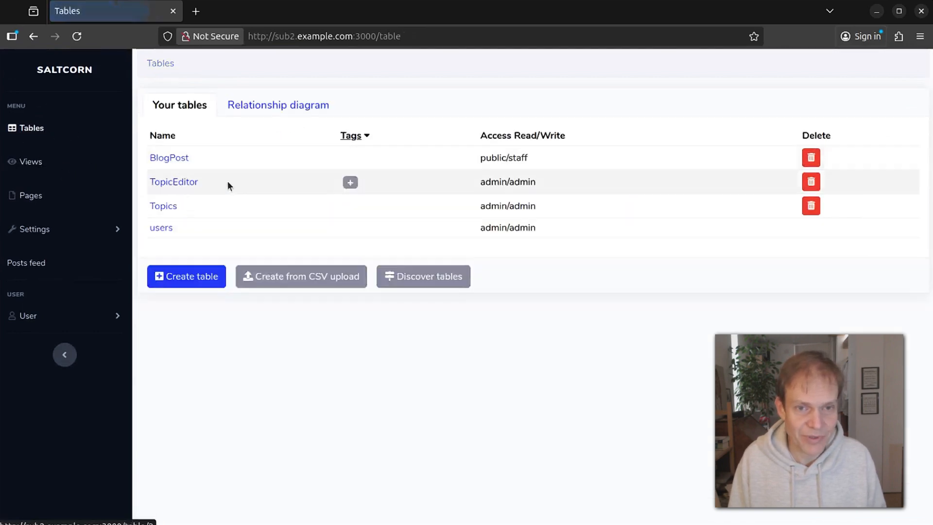
left_click(169, 157)
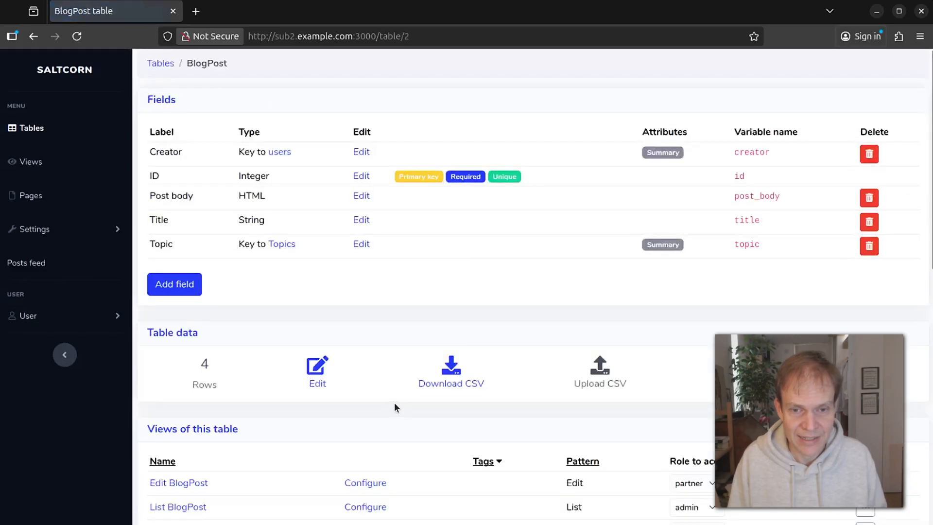
scroll(395, 402, "down", 8)
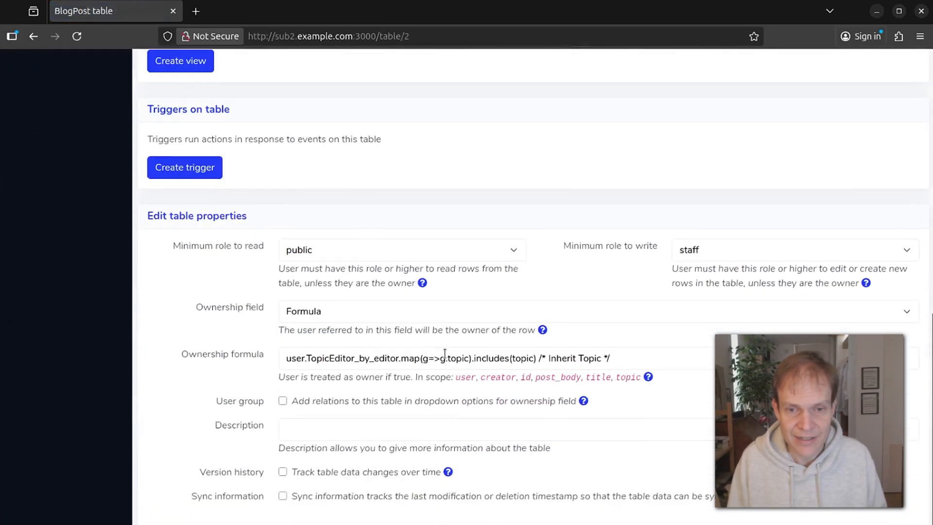
Place the edit point in the Ownership formula before the Inherit Topic comment, removing a stray &&.
left_click(538, 359)
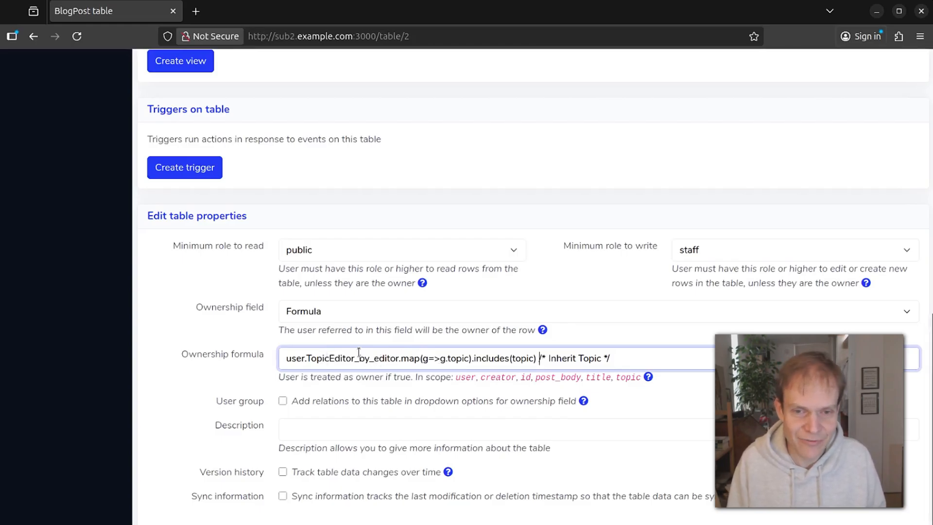
left_click(538, 358)
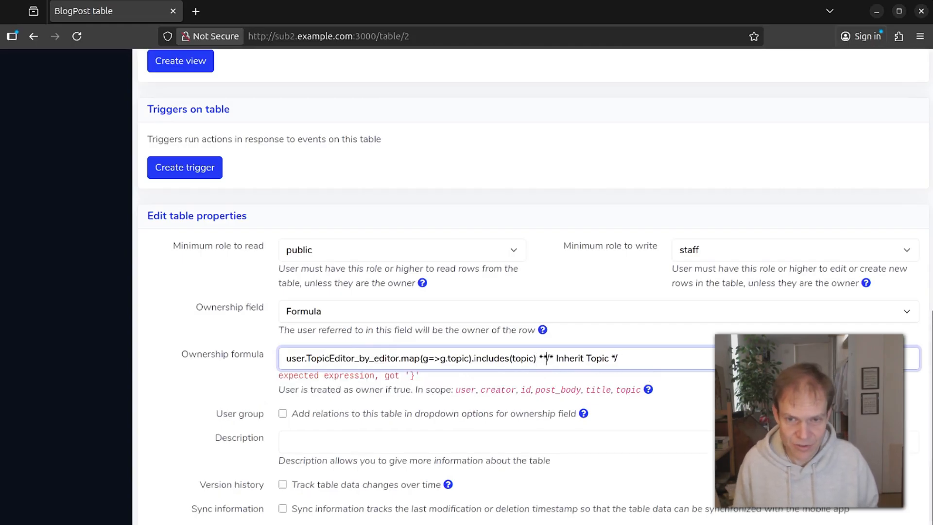
type("&&")
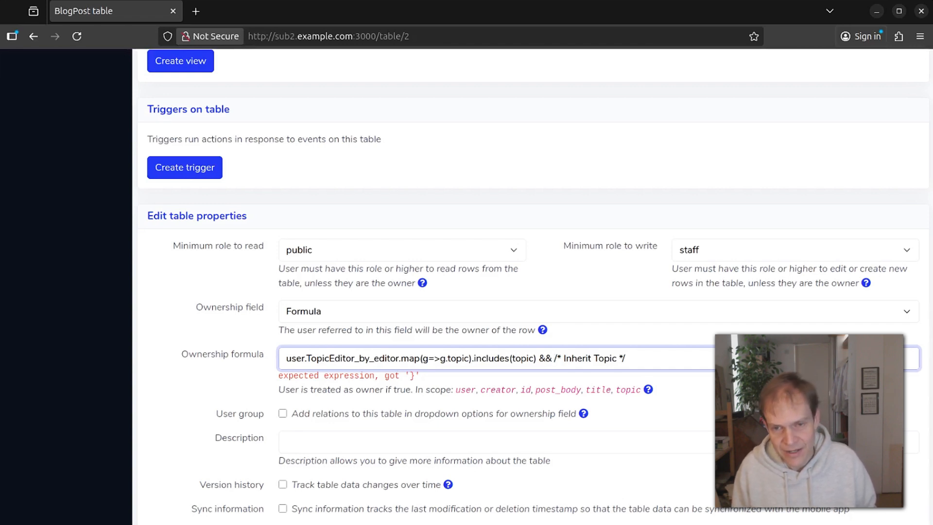
key("BackSpace")
key("BackSpace")
key("BackSpace")
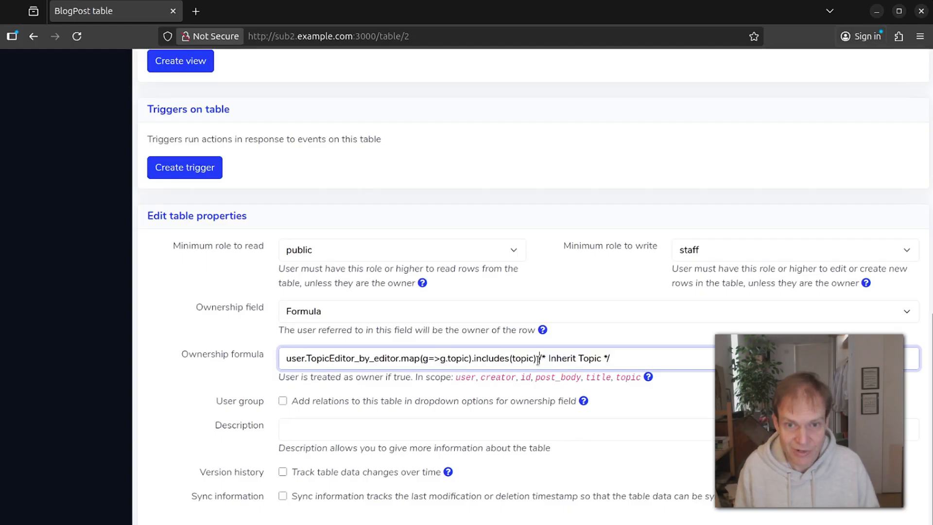
scroll(473, 162, "up", 10)
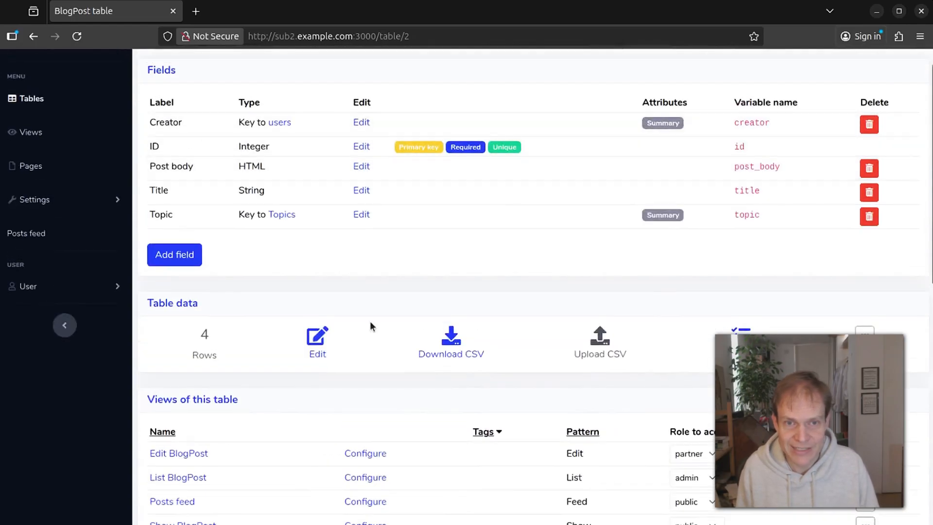
scroll(369, 319, "down", 10)
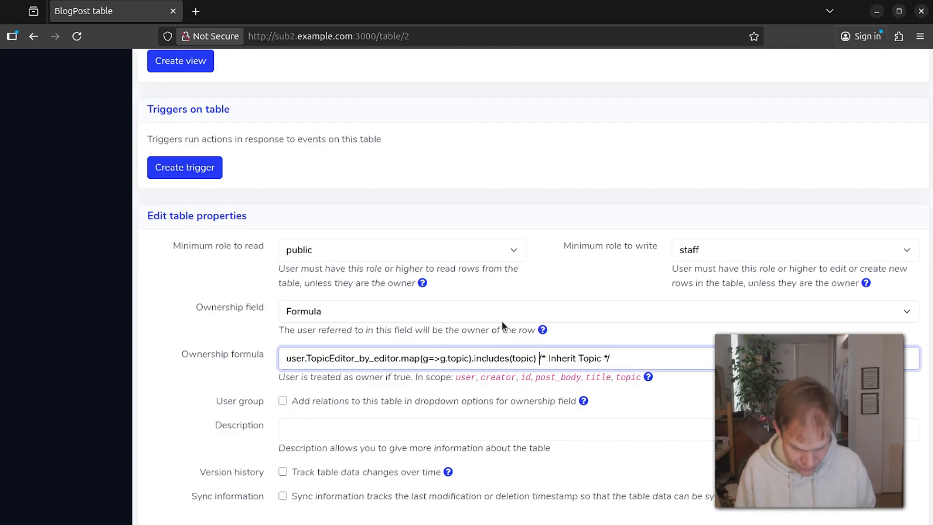
Add '|| creator === user?.id' to the ownership formula, correcting the misplaced question mark.
type("|| ")
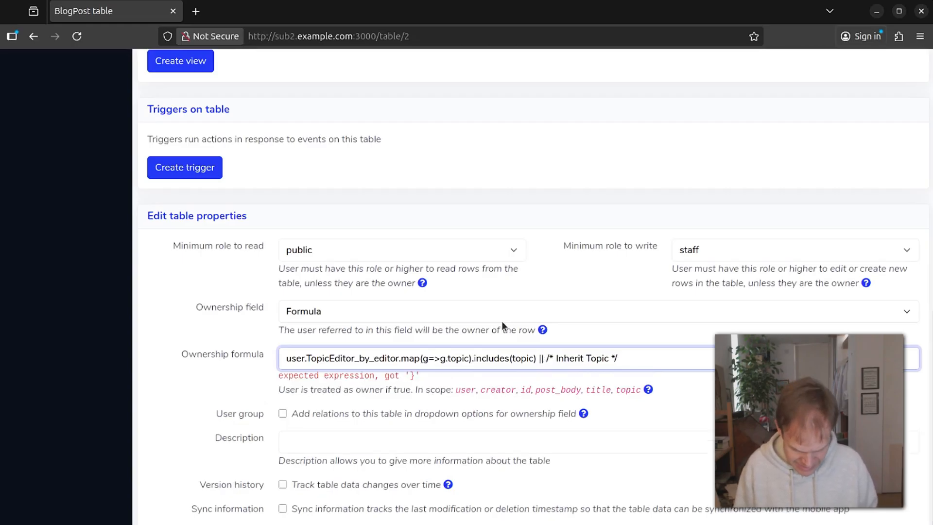
type("creator === user.id")
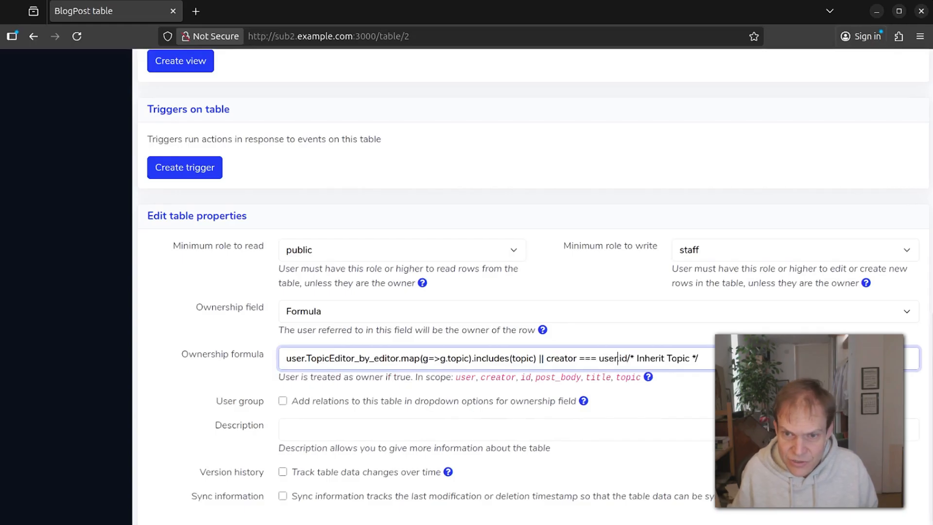
type("?")
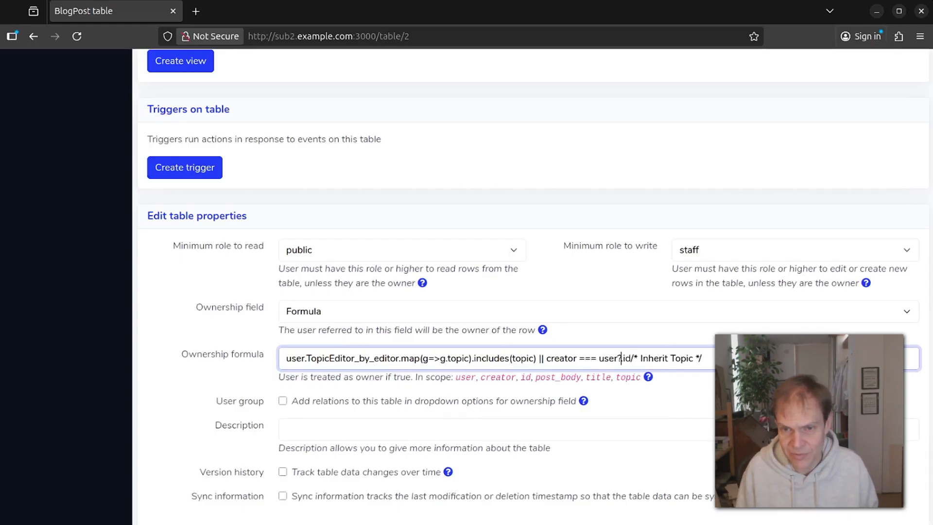
key("Right")
key("Right")
key("Right")
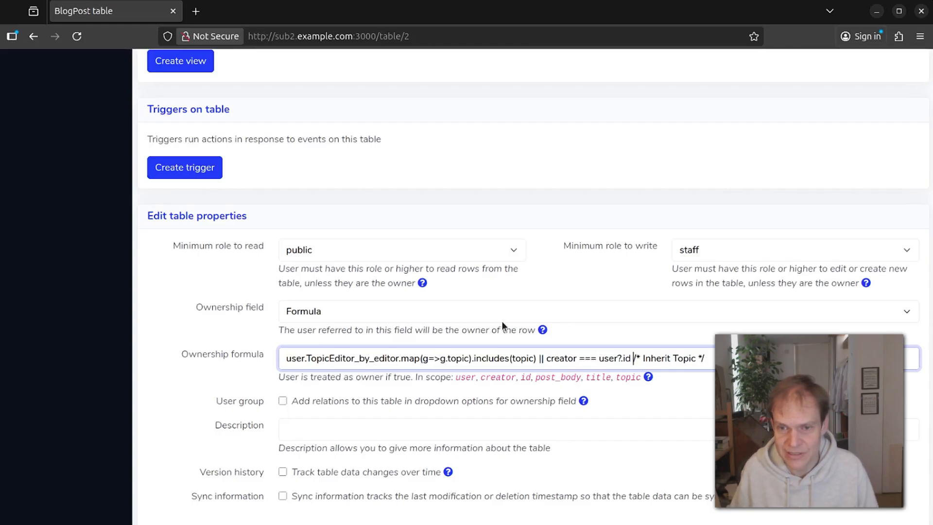
key("Left")
key("Left")
key("Left")
key("Left")
key("BackSpace")
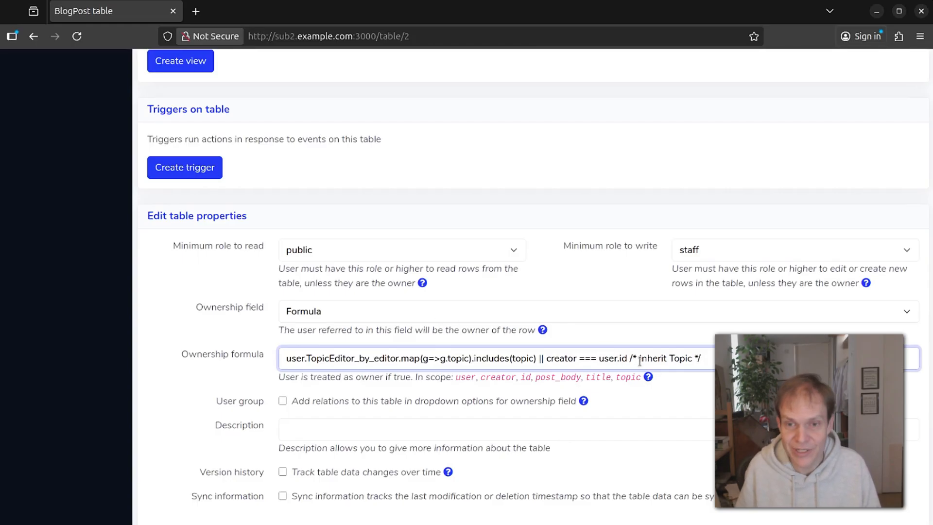
type("?")
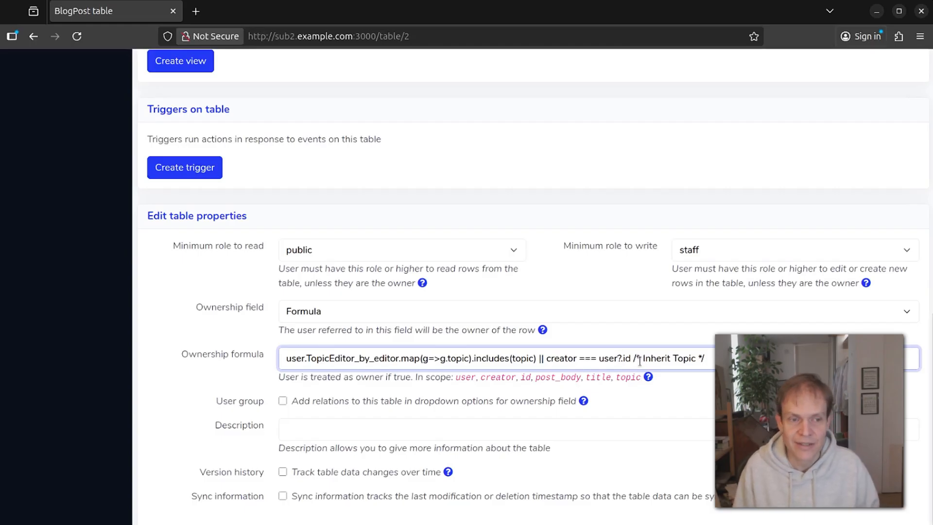